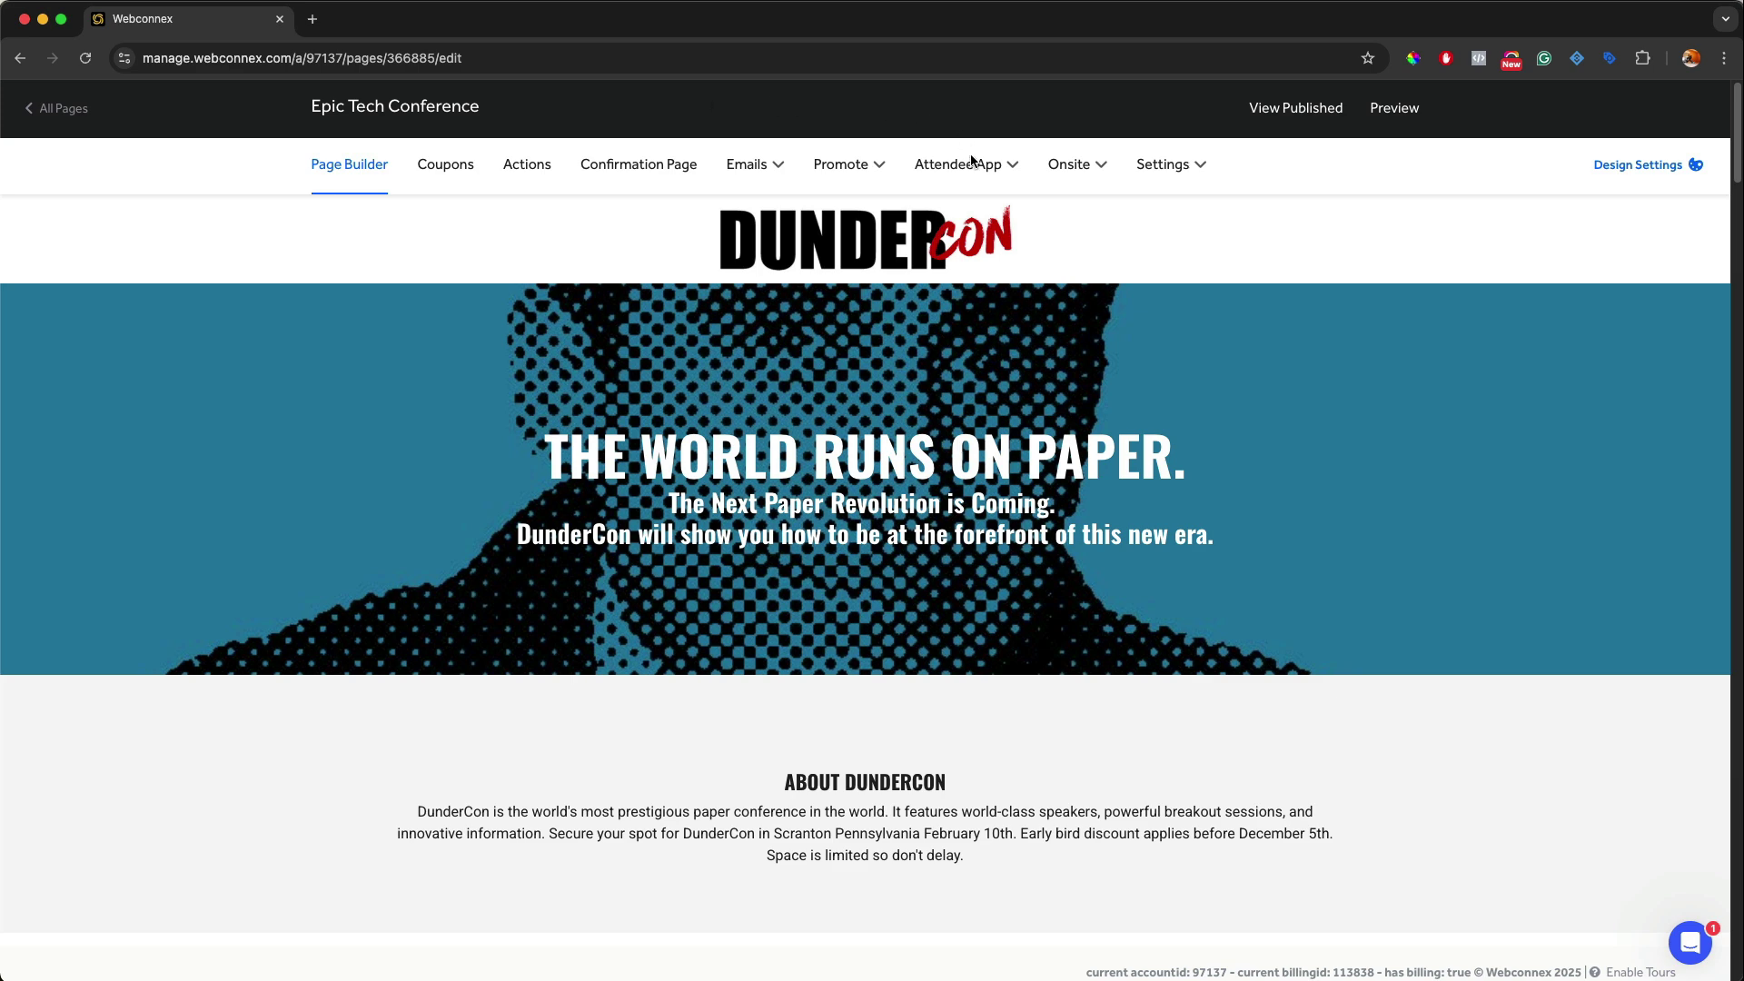
- Turn on the Attendee App for the Epic Tech Conference page
mouse_move(974, 163)
click(968, 218)
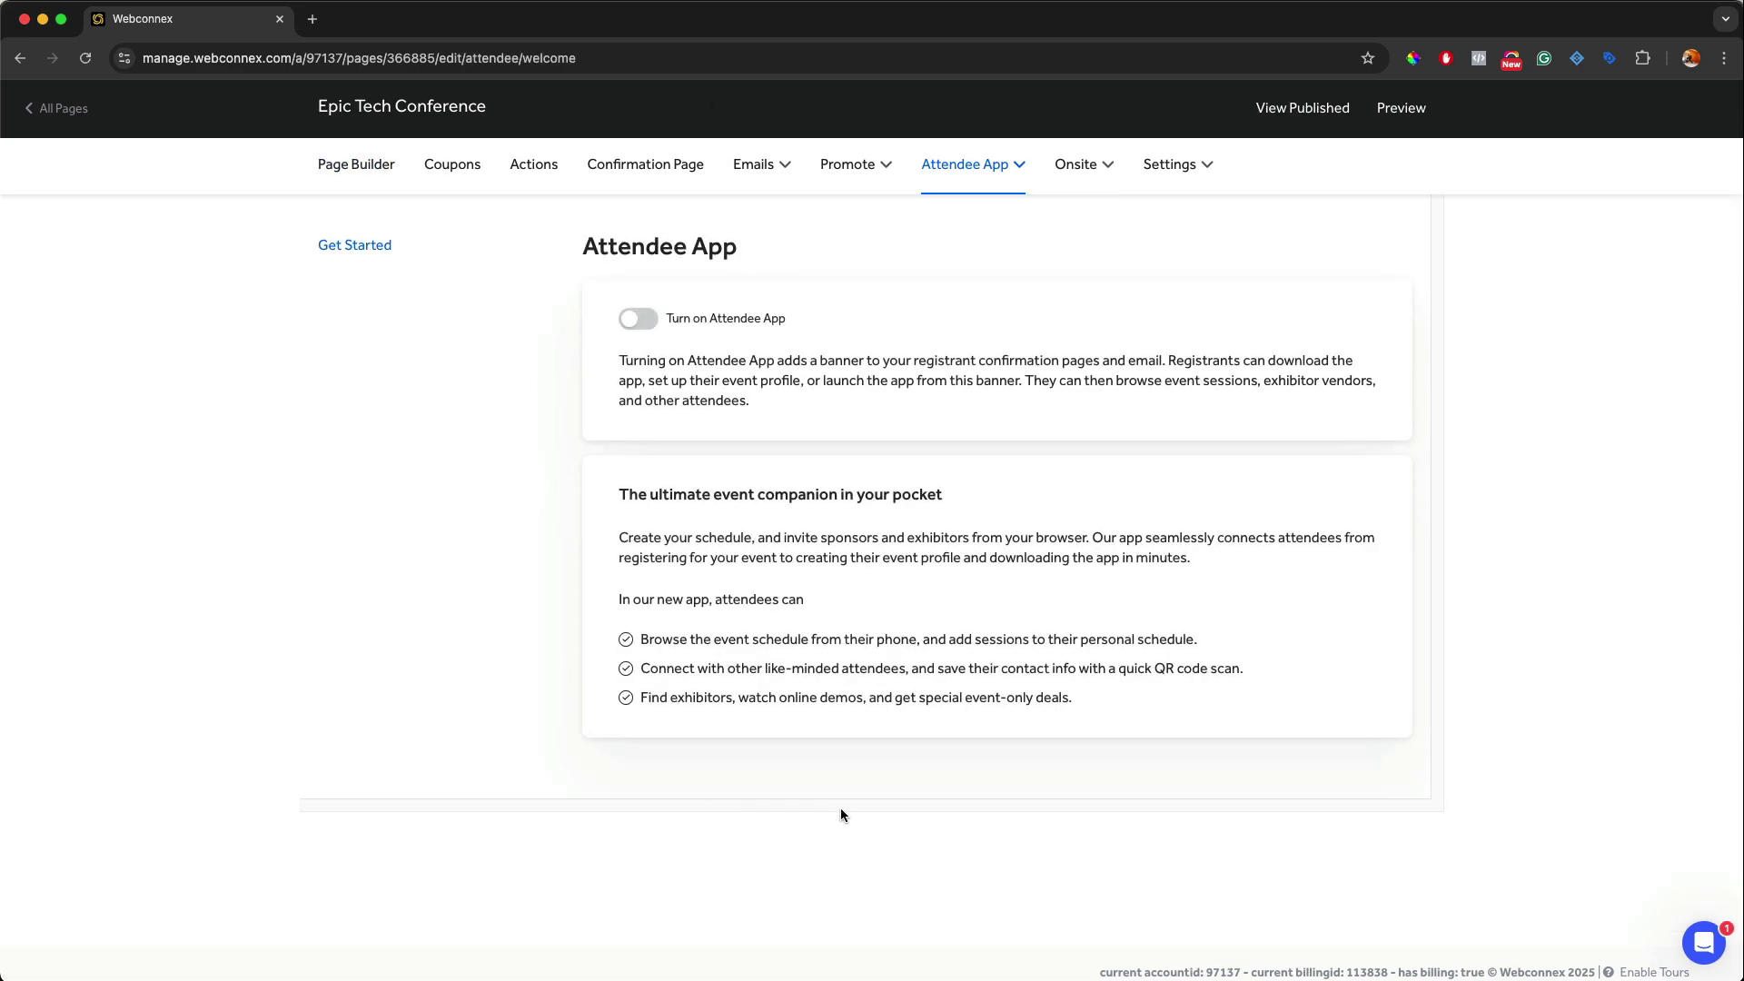
click(639, 318)
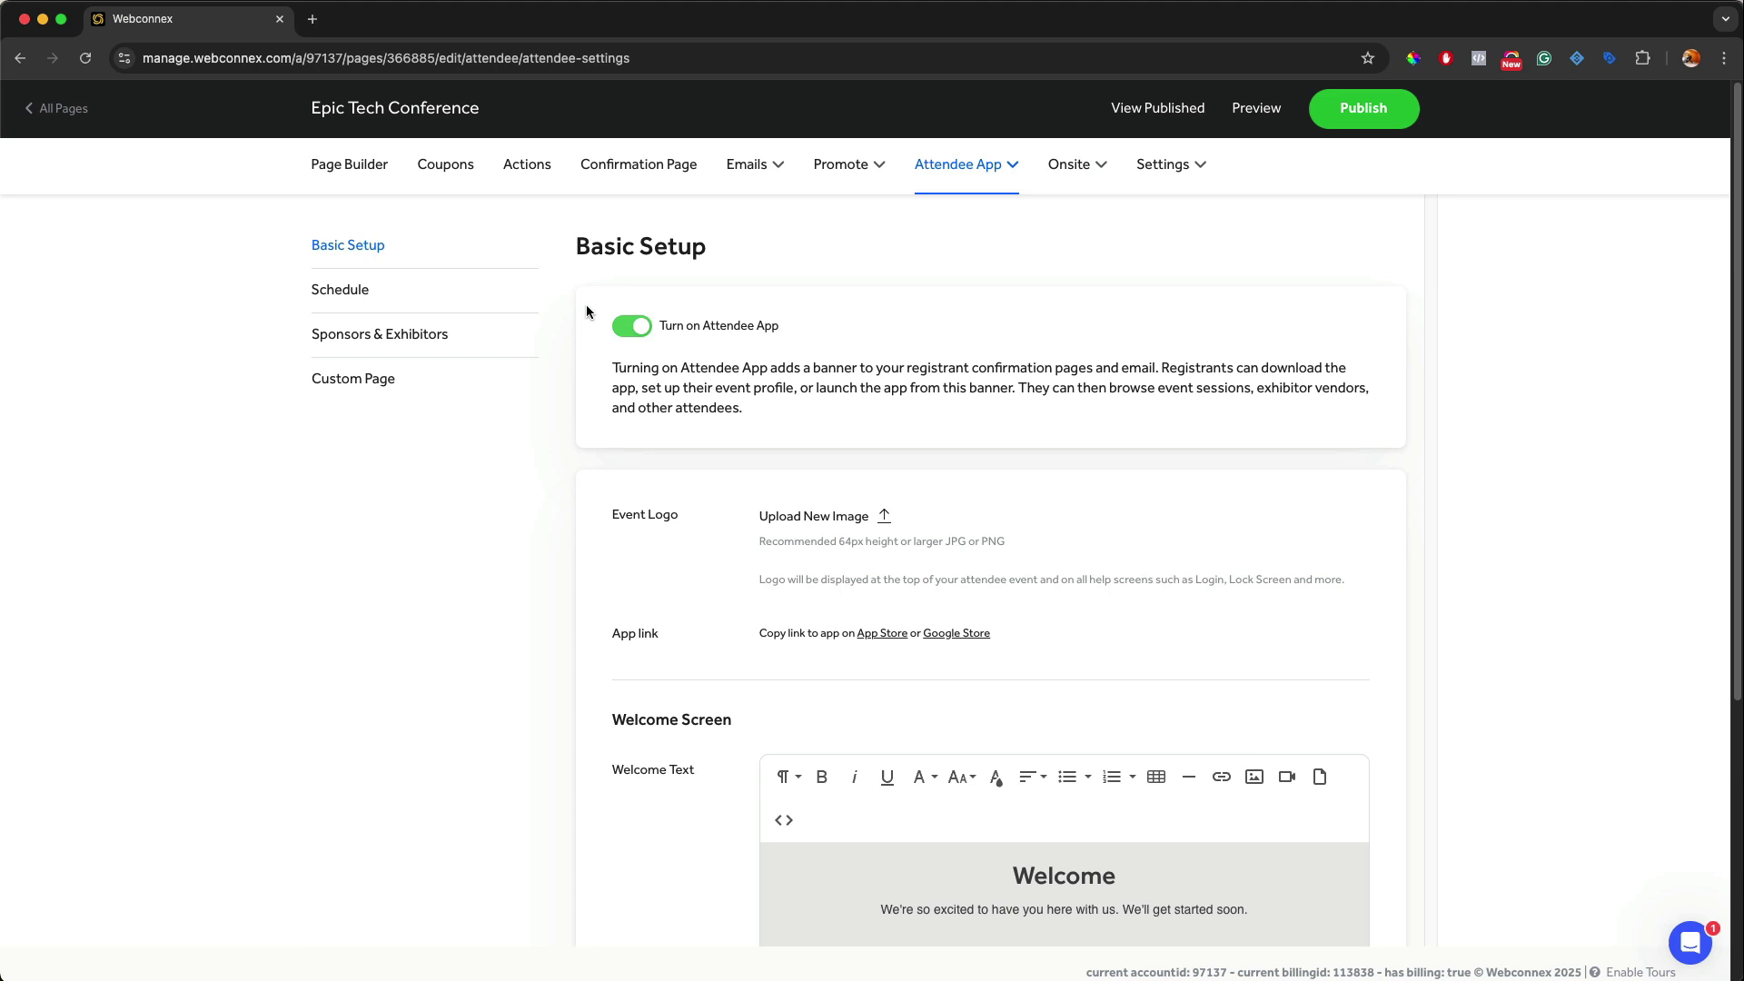
- Upload the image Dunder Logo White BG as the attendee app's event logo
click(834, 517)
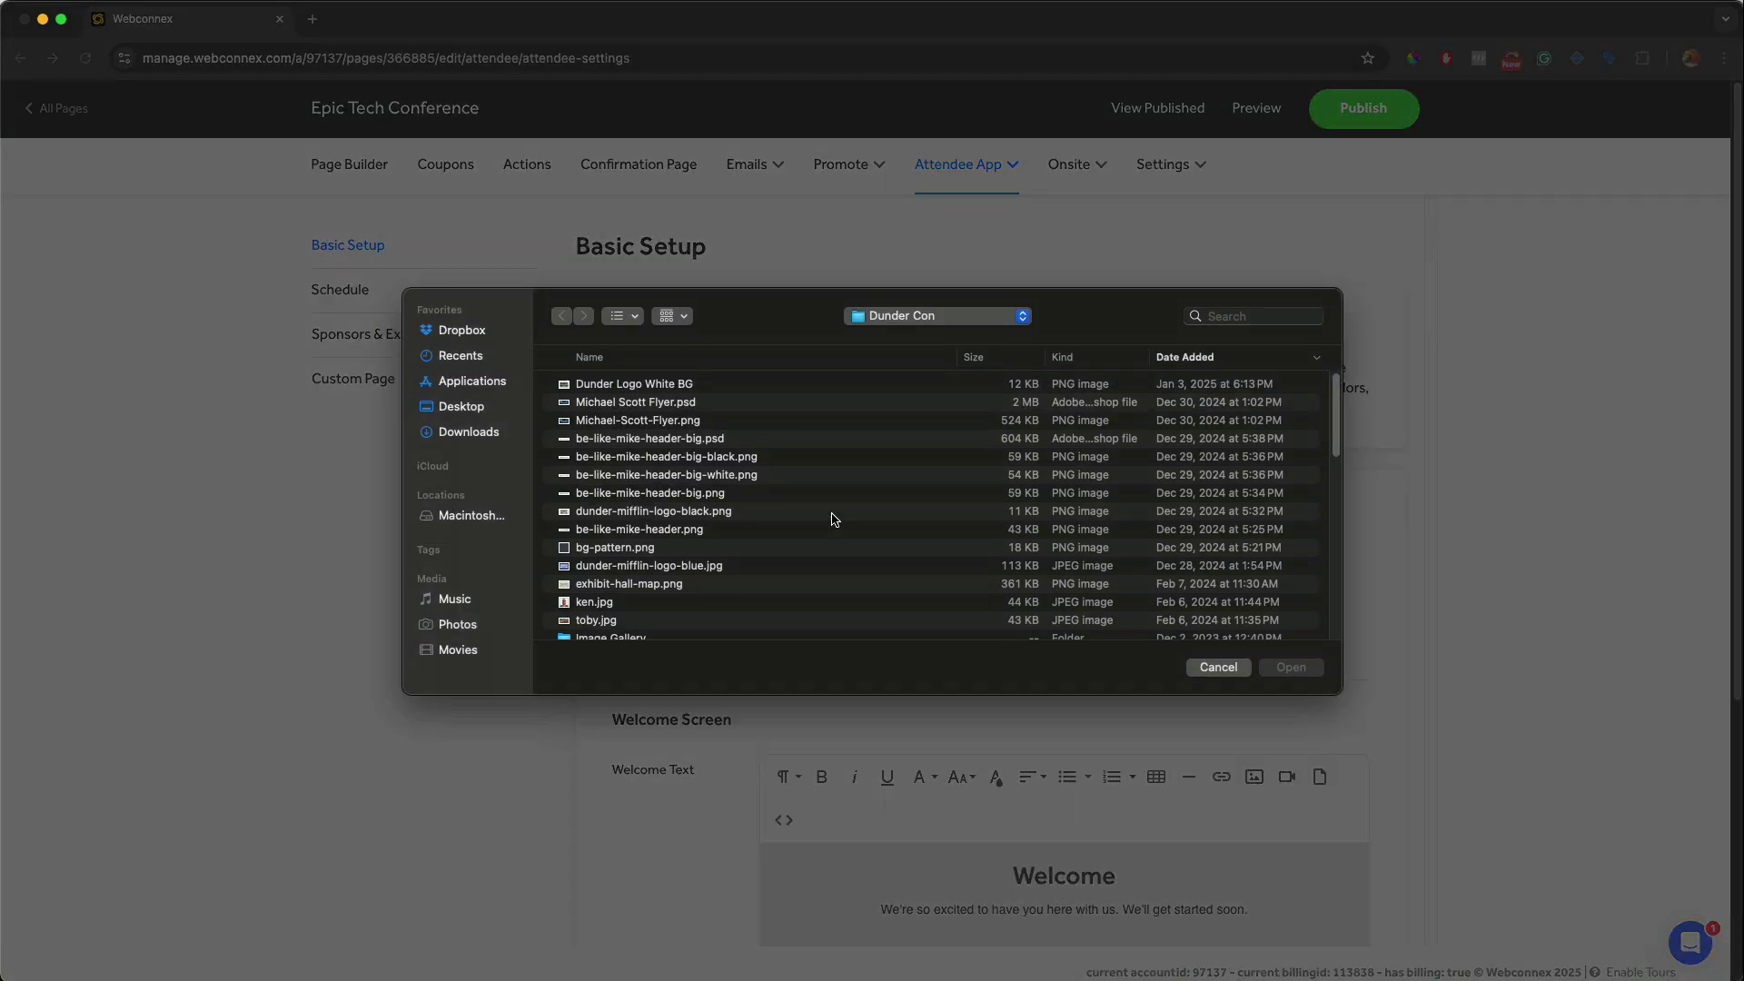
click(672, 384)
click(1291, 665)
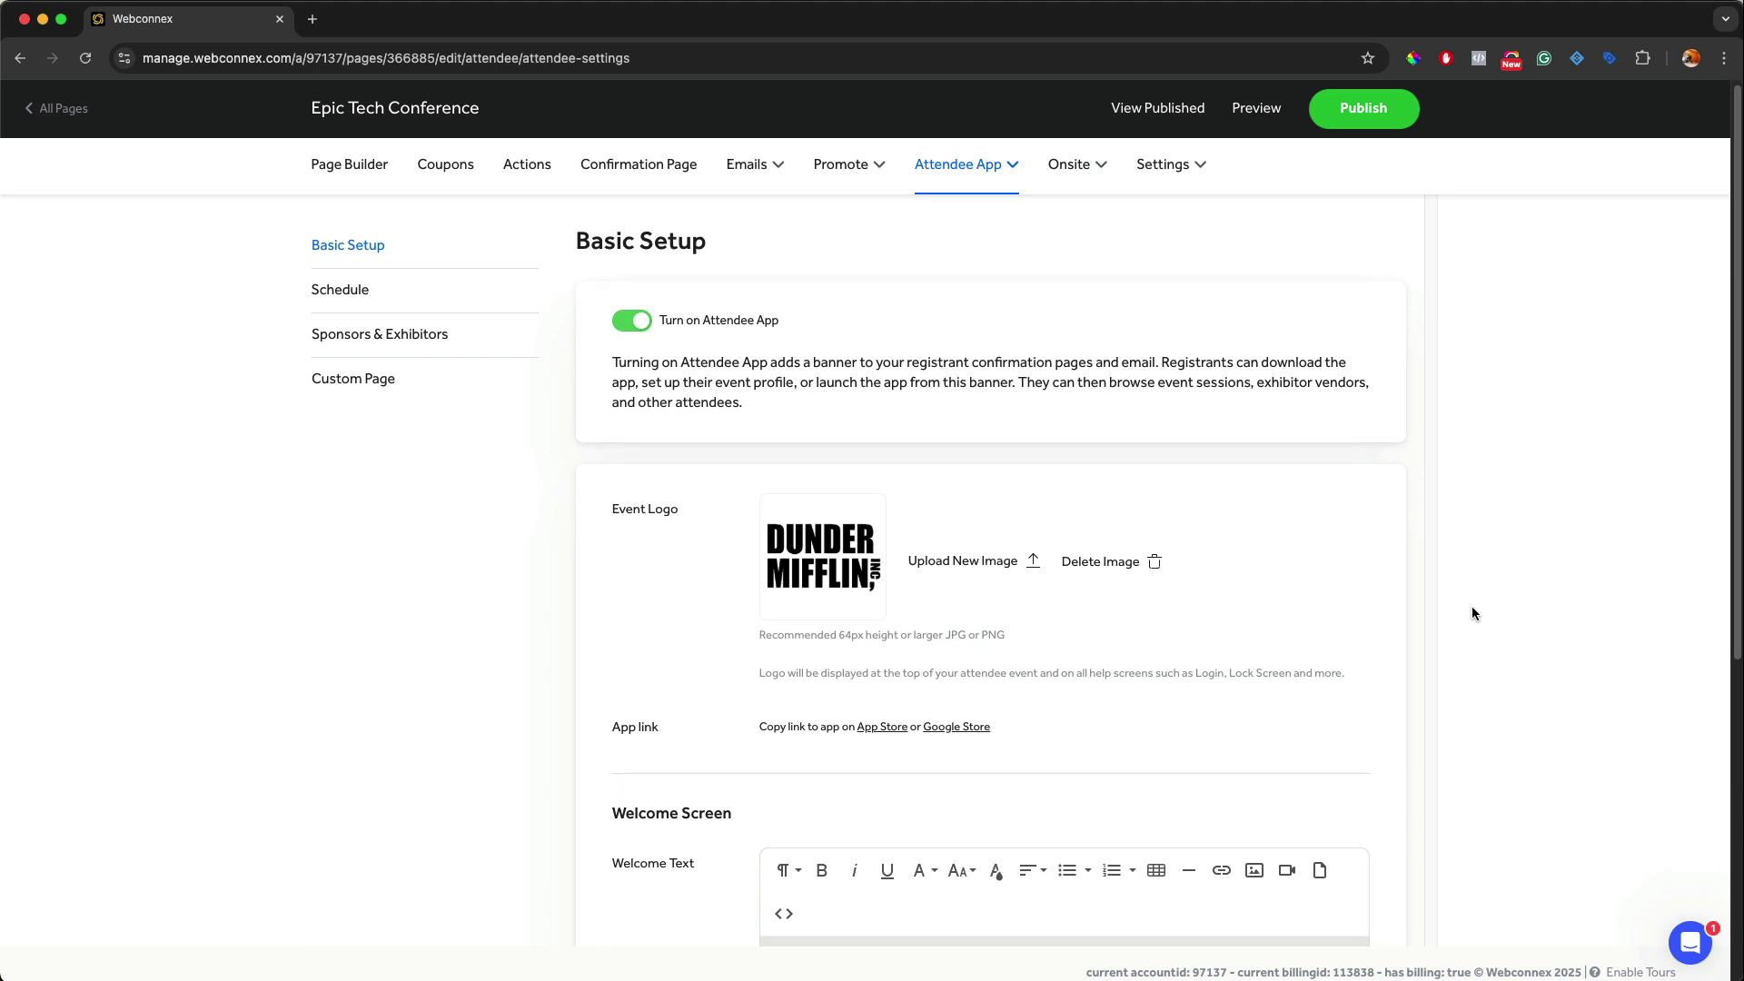
- Save the attendee app's basic setup with the default welcome text and all three Show options enabled
scroll(1471, 611, down, 5)
scroll(1471, 613, down, 6)
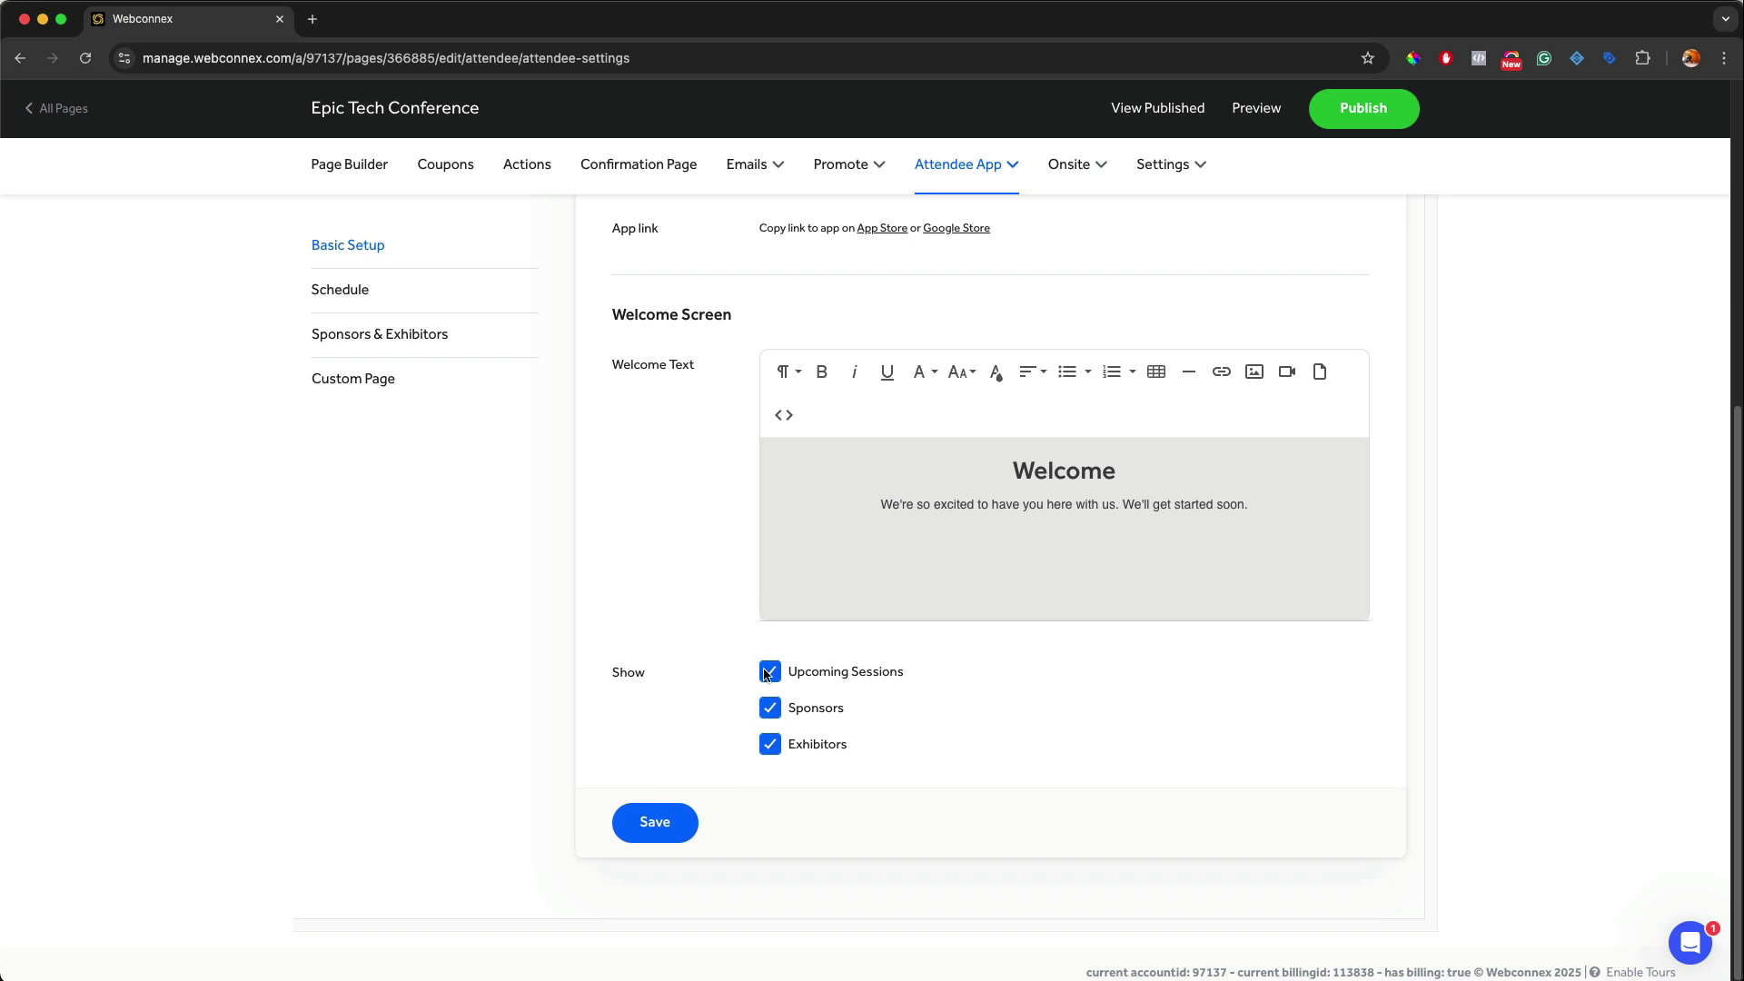
click(679, 835)
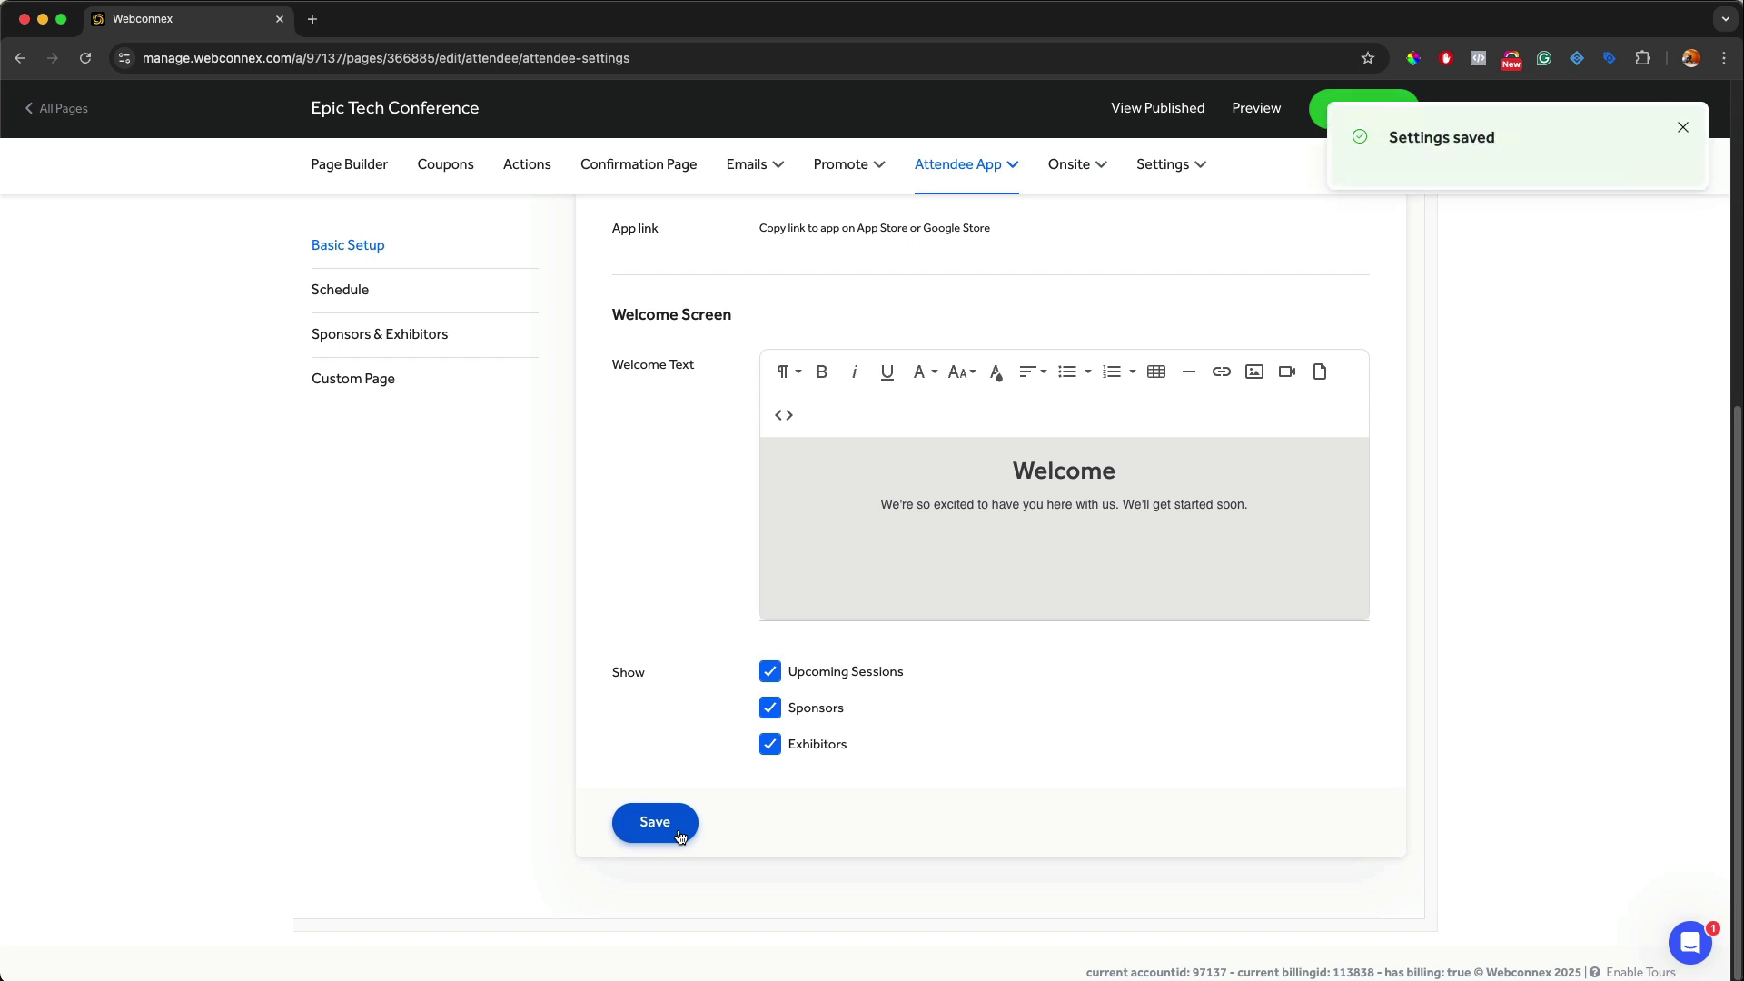
click(1681, 131)
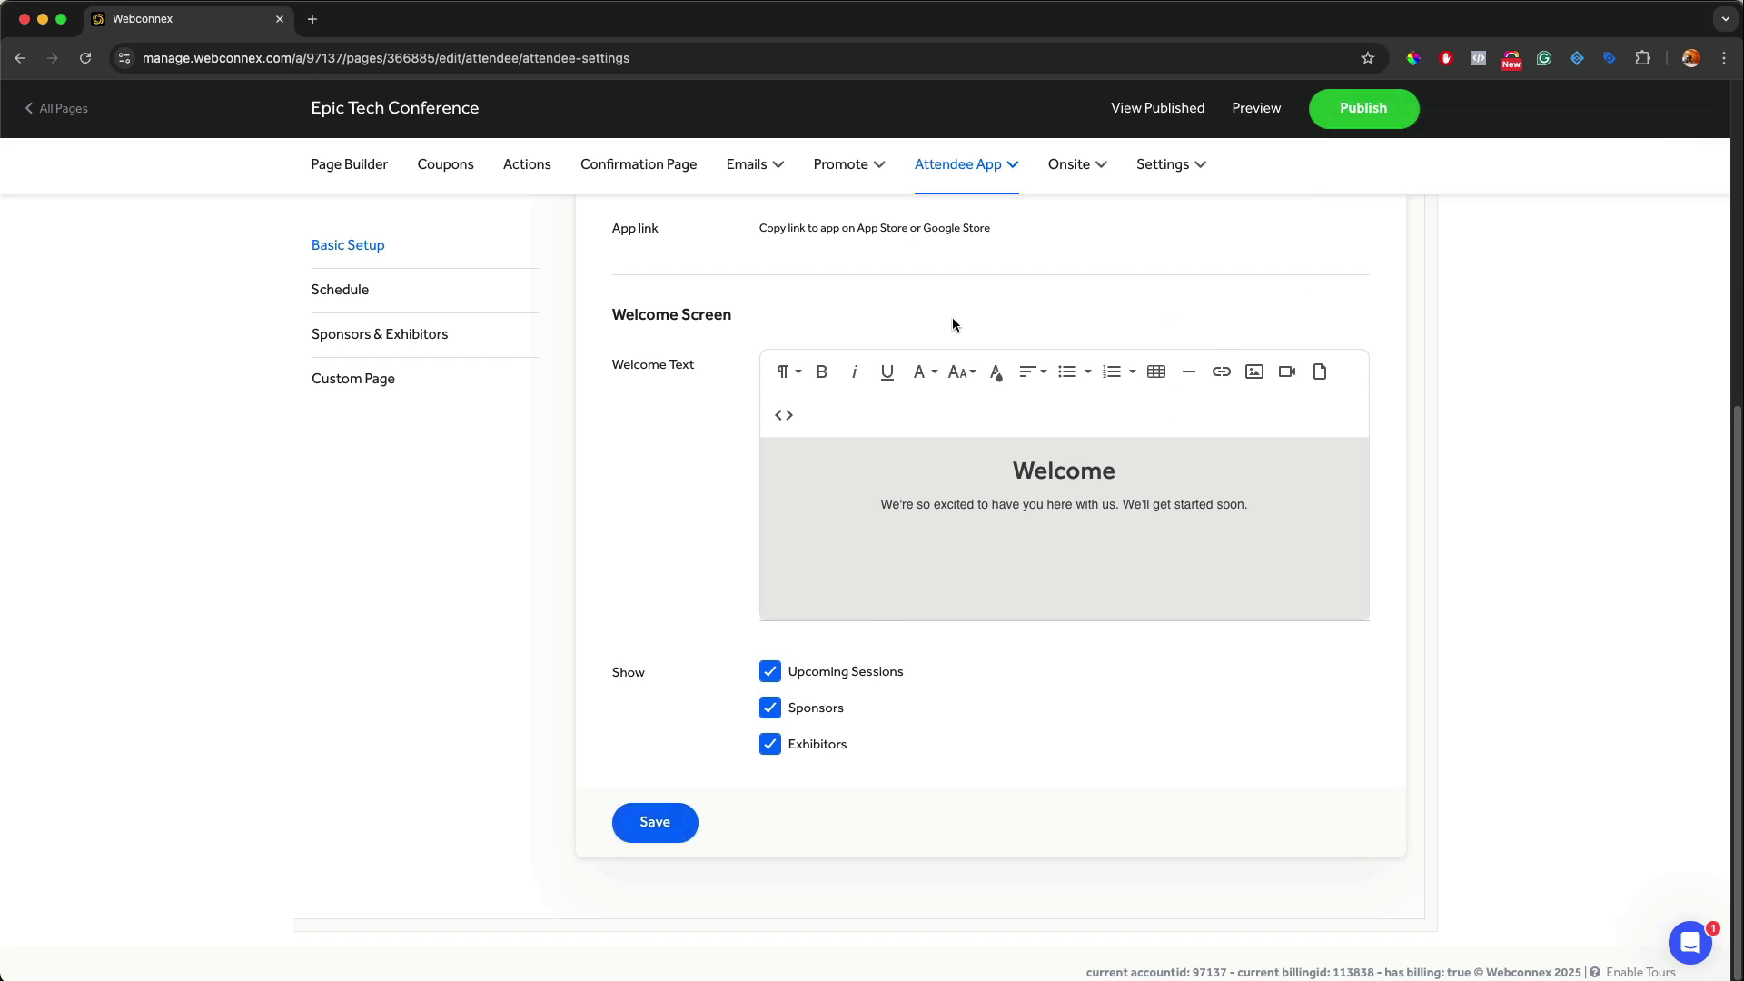
- Open the attendee app's schedule and review the Sessions section on the published registration page
click(405, 301)
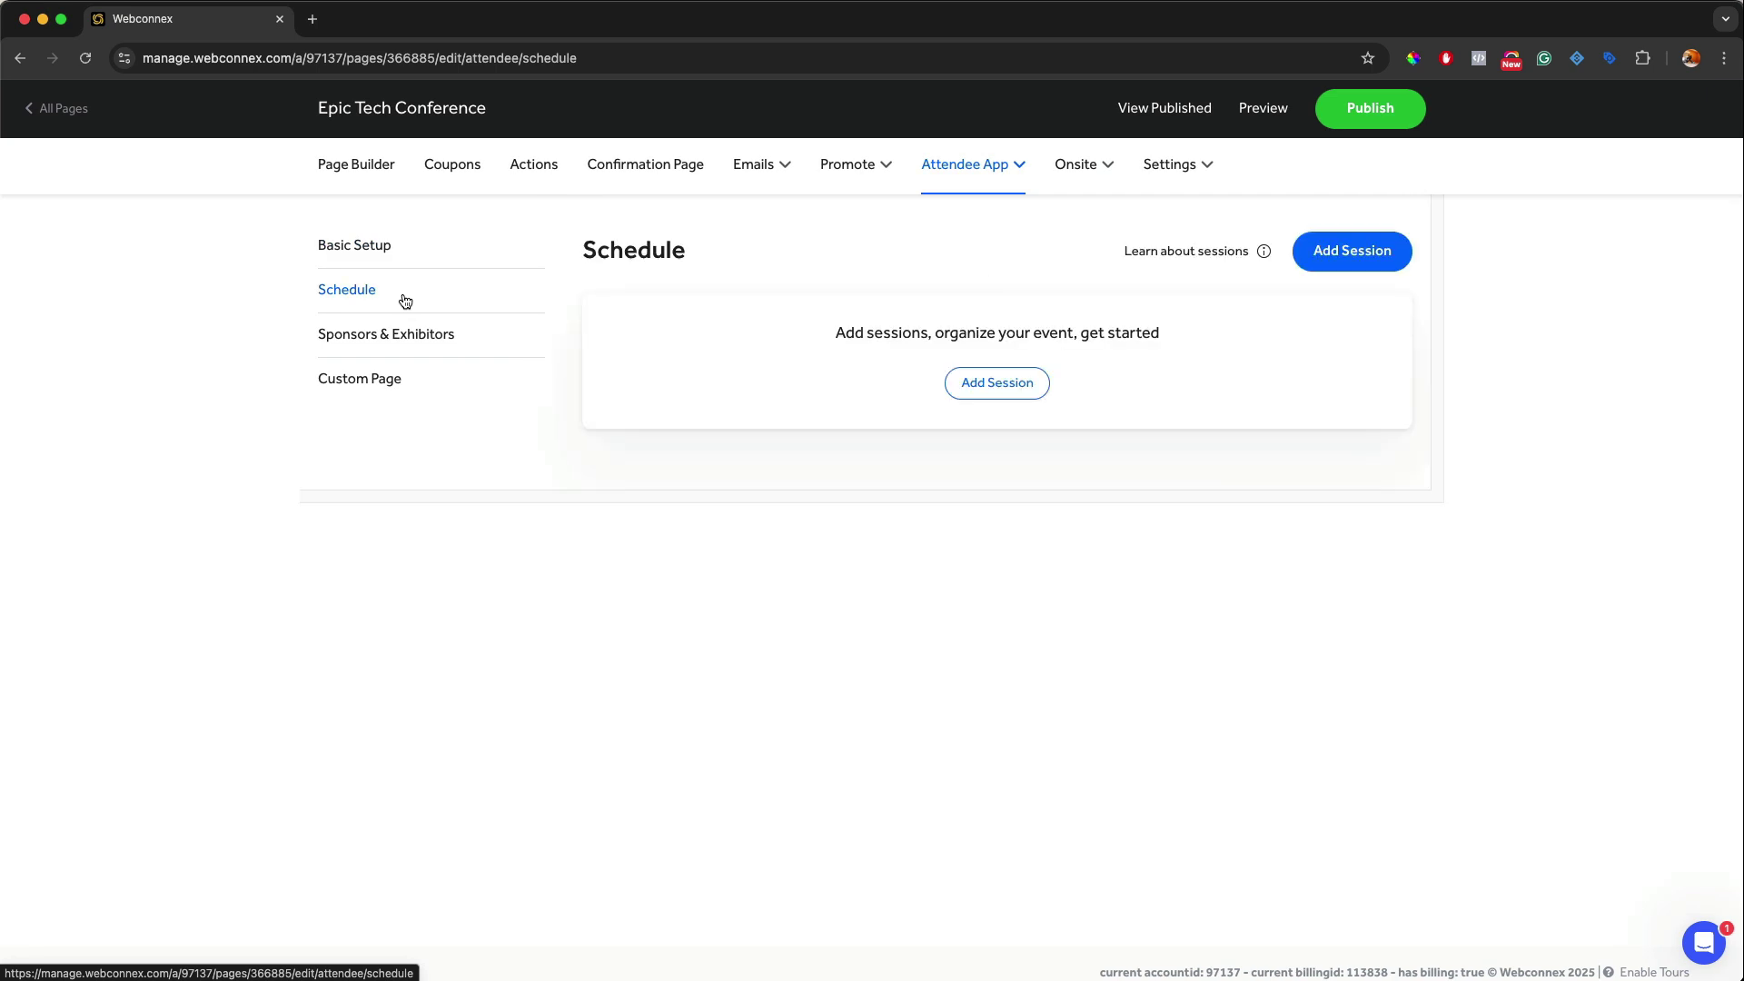
click(1185, 112)
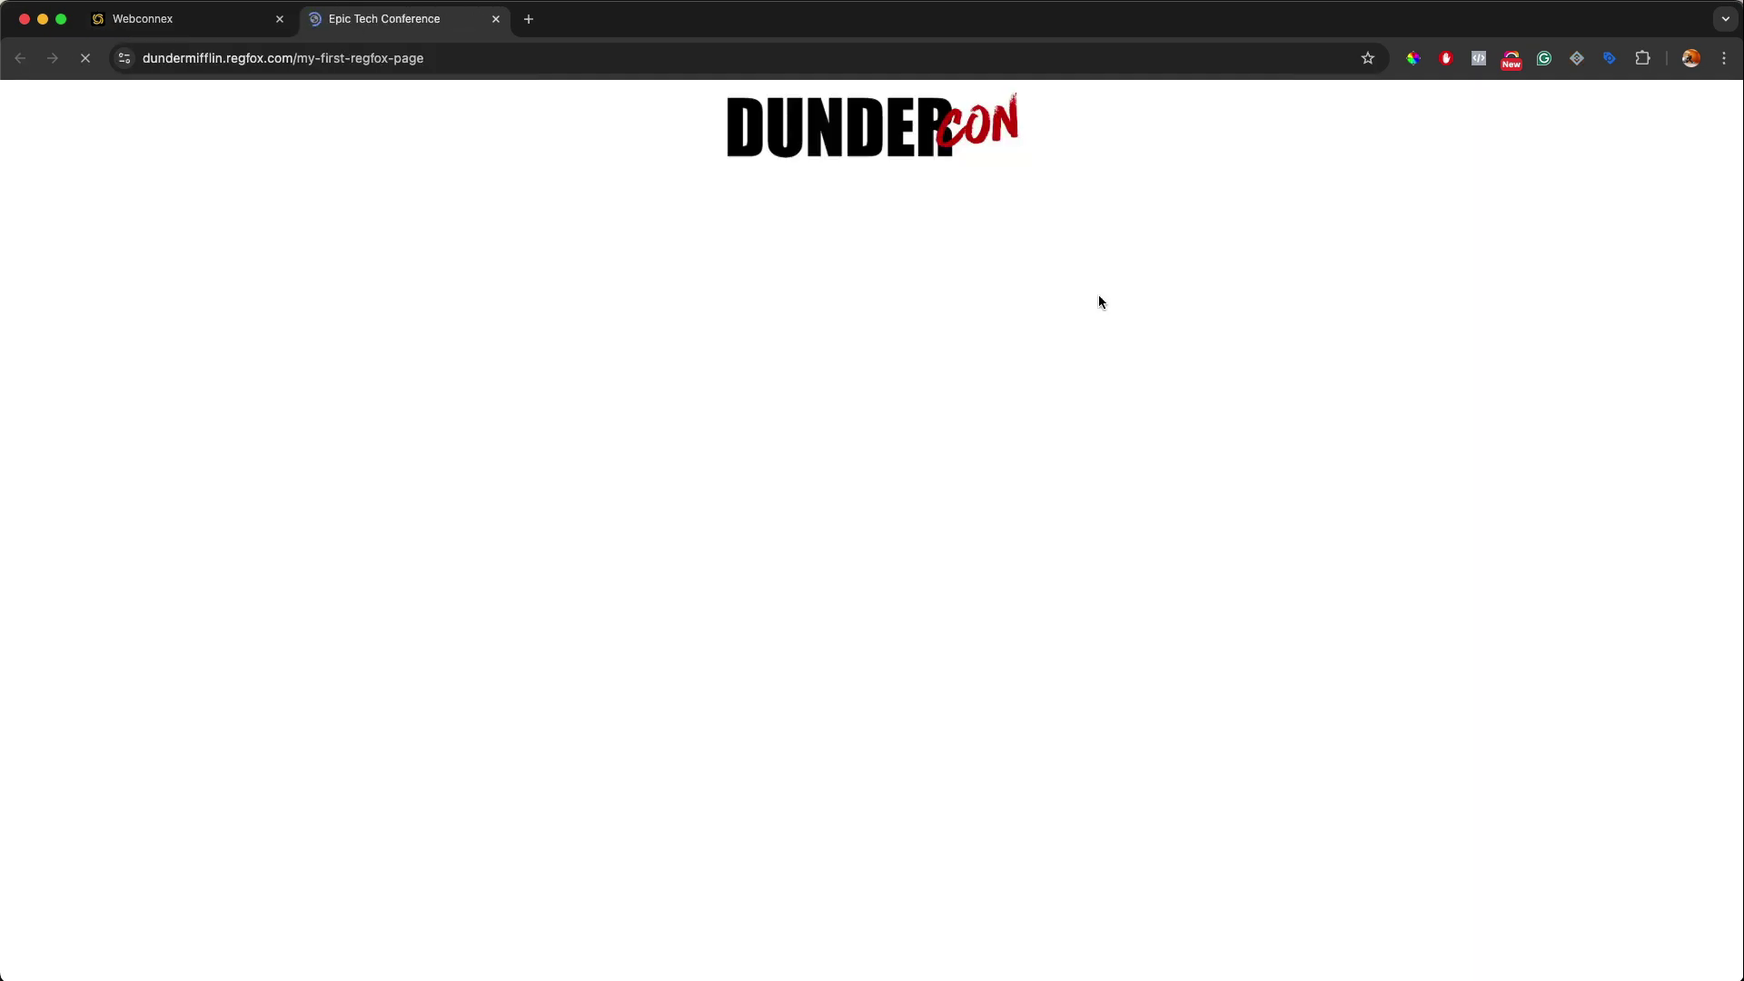
scroll(1098, 297, down, 10)
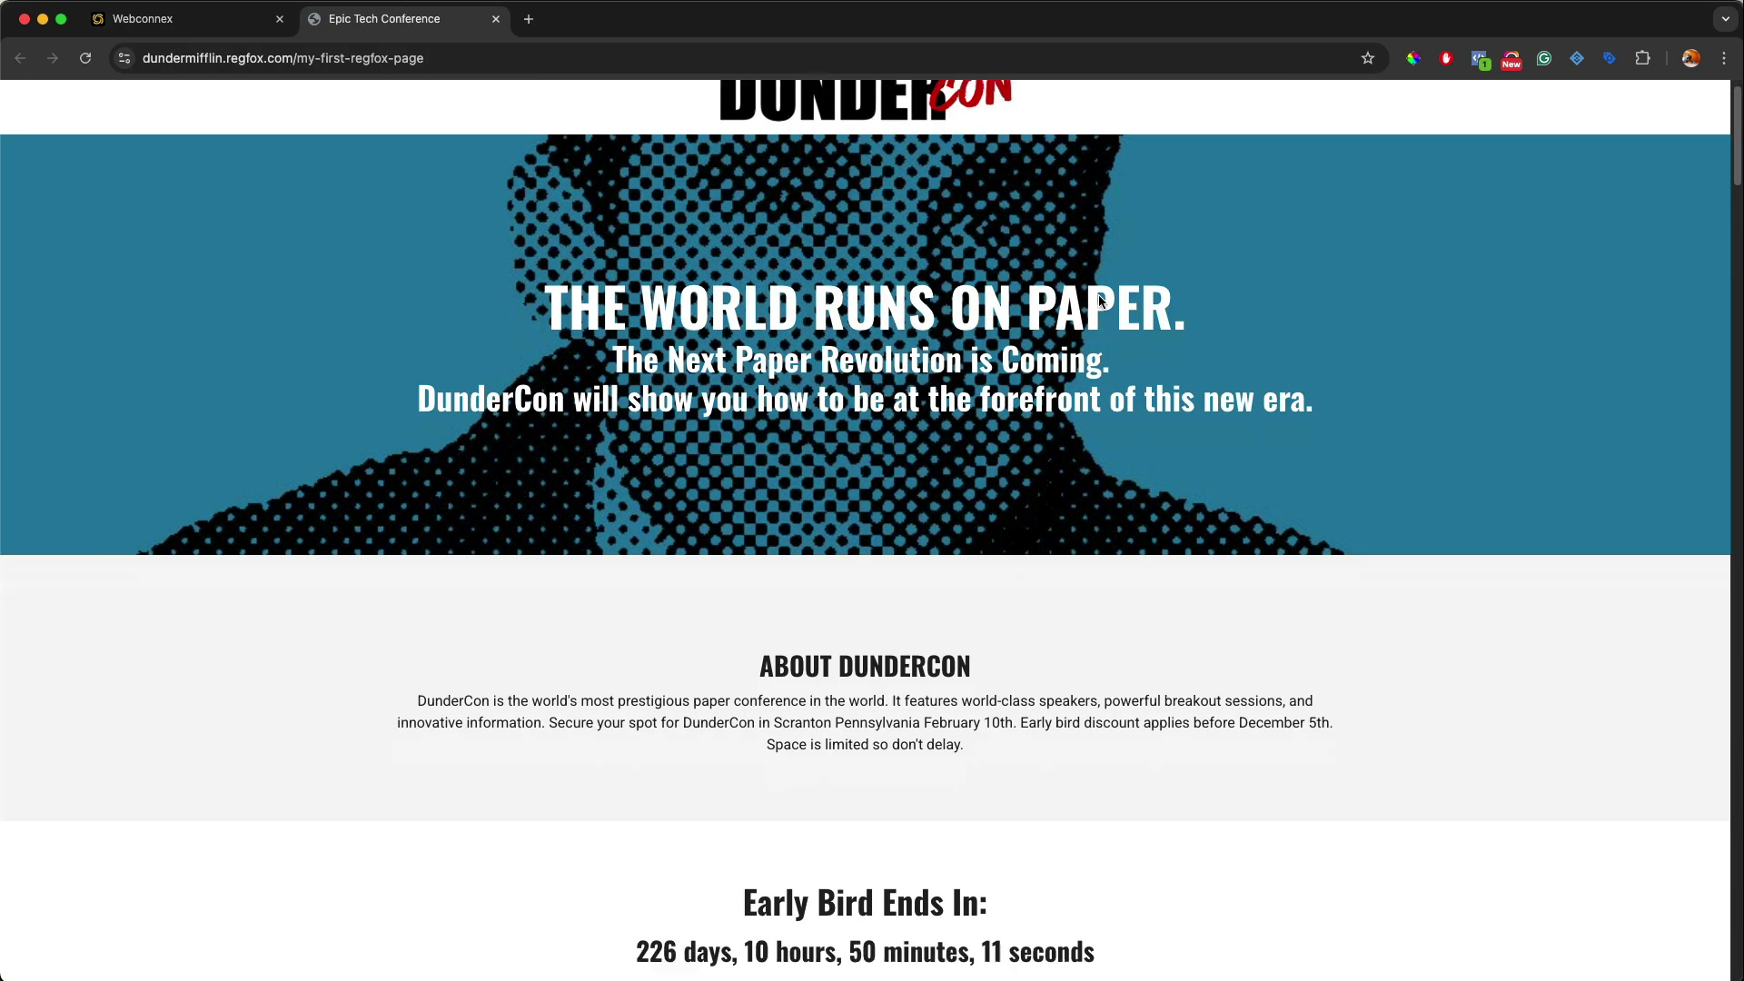
scroll(1097, 294, down, 20)
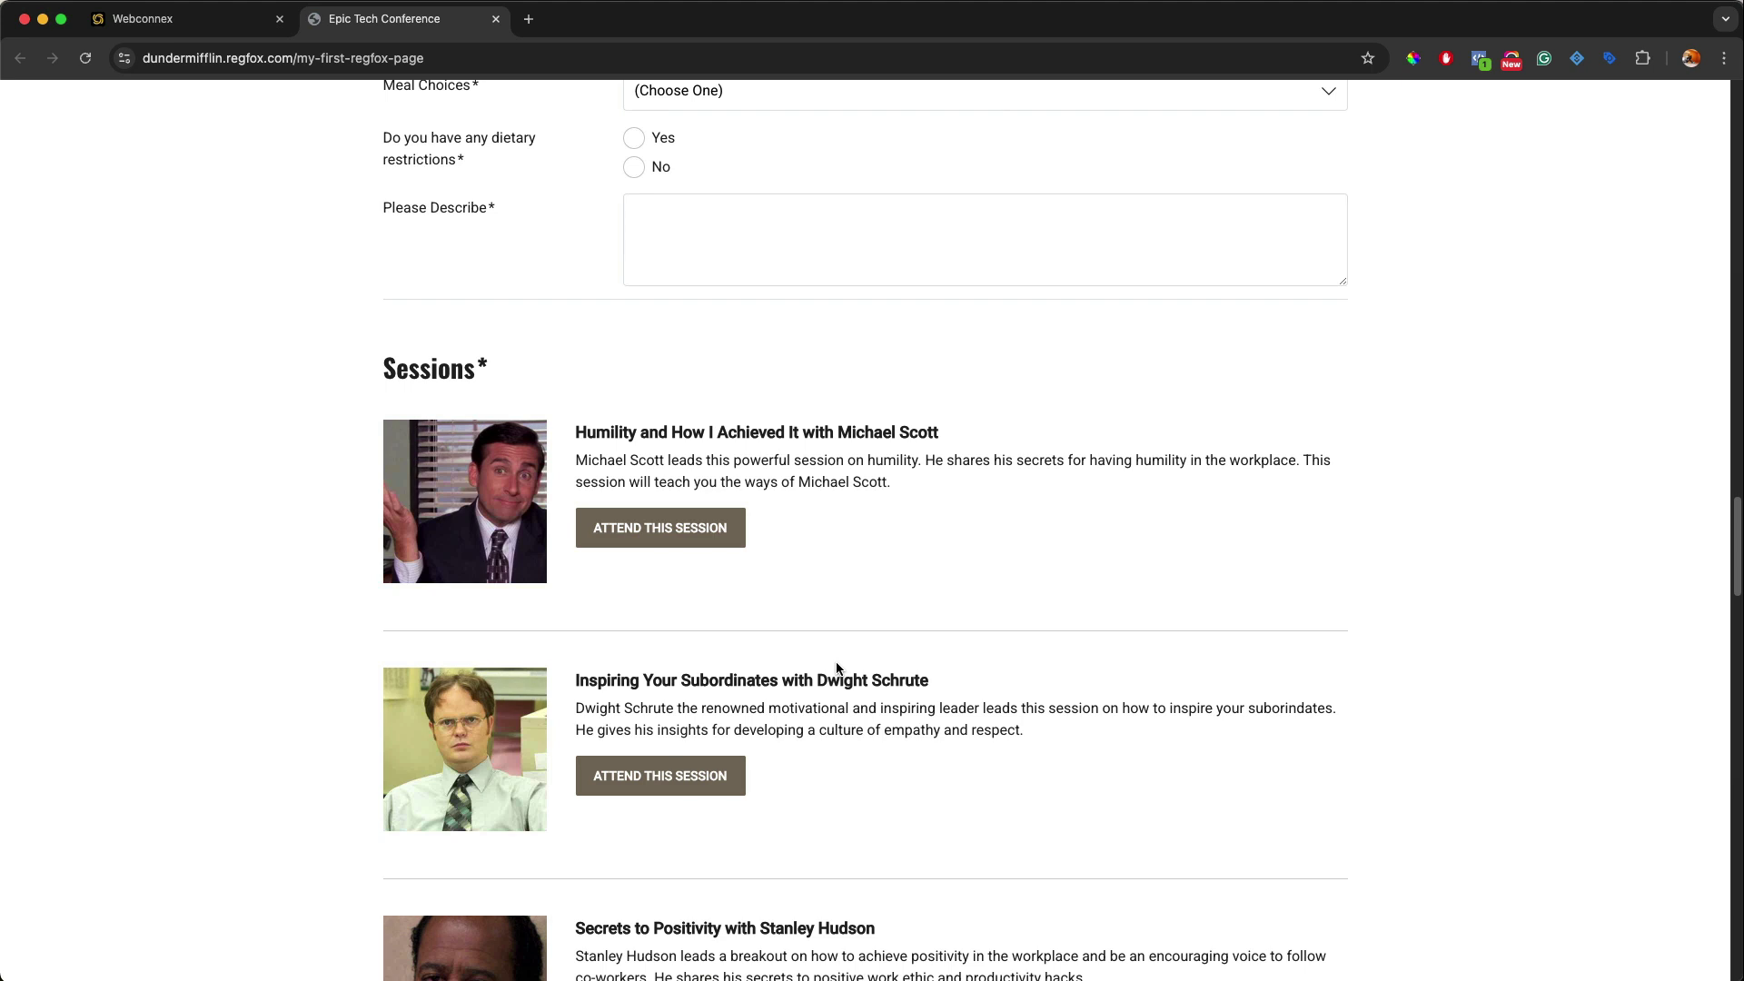
scroll(726, 408, down, 2)
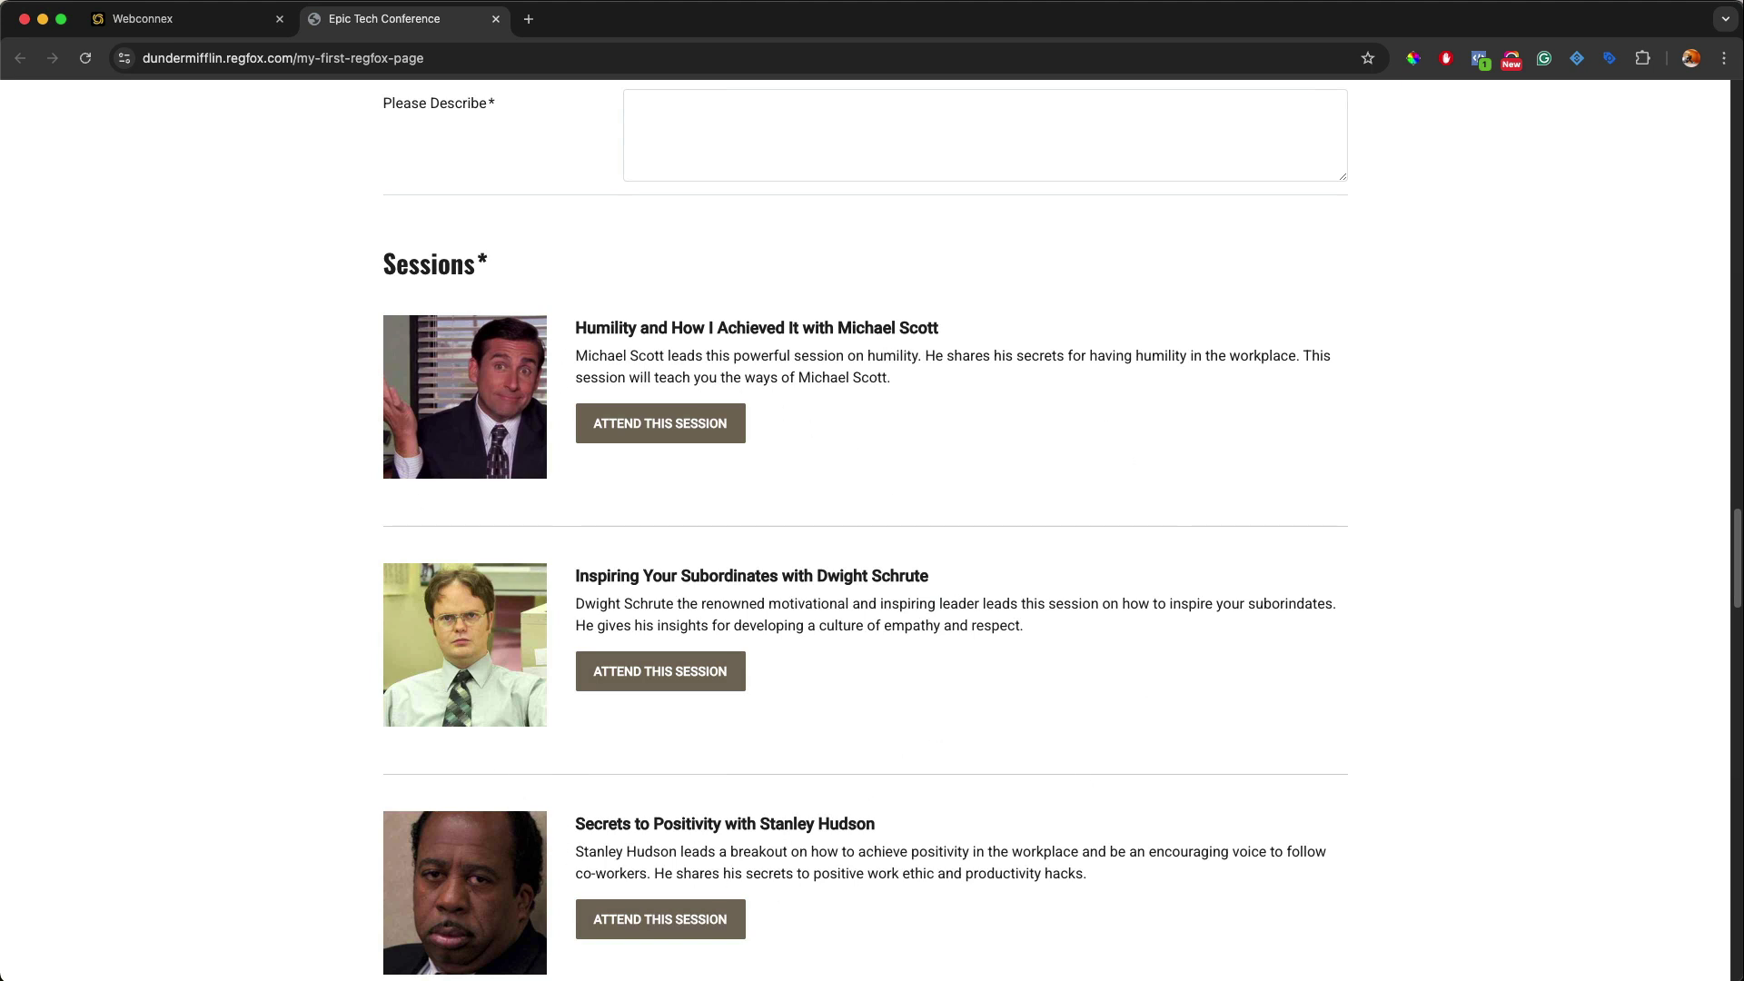
click(496, 19)
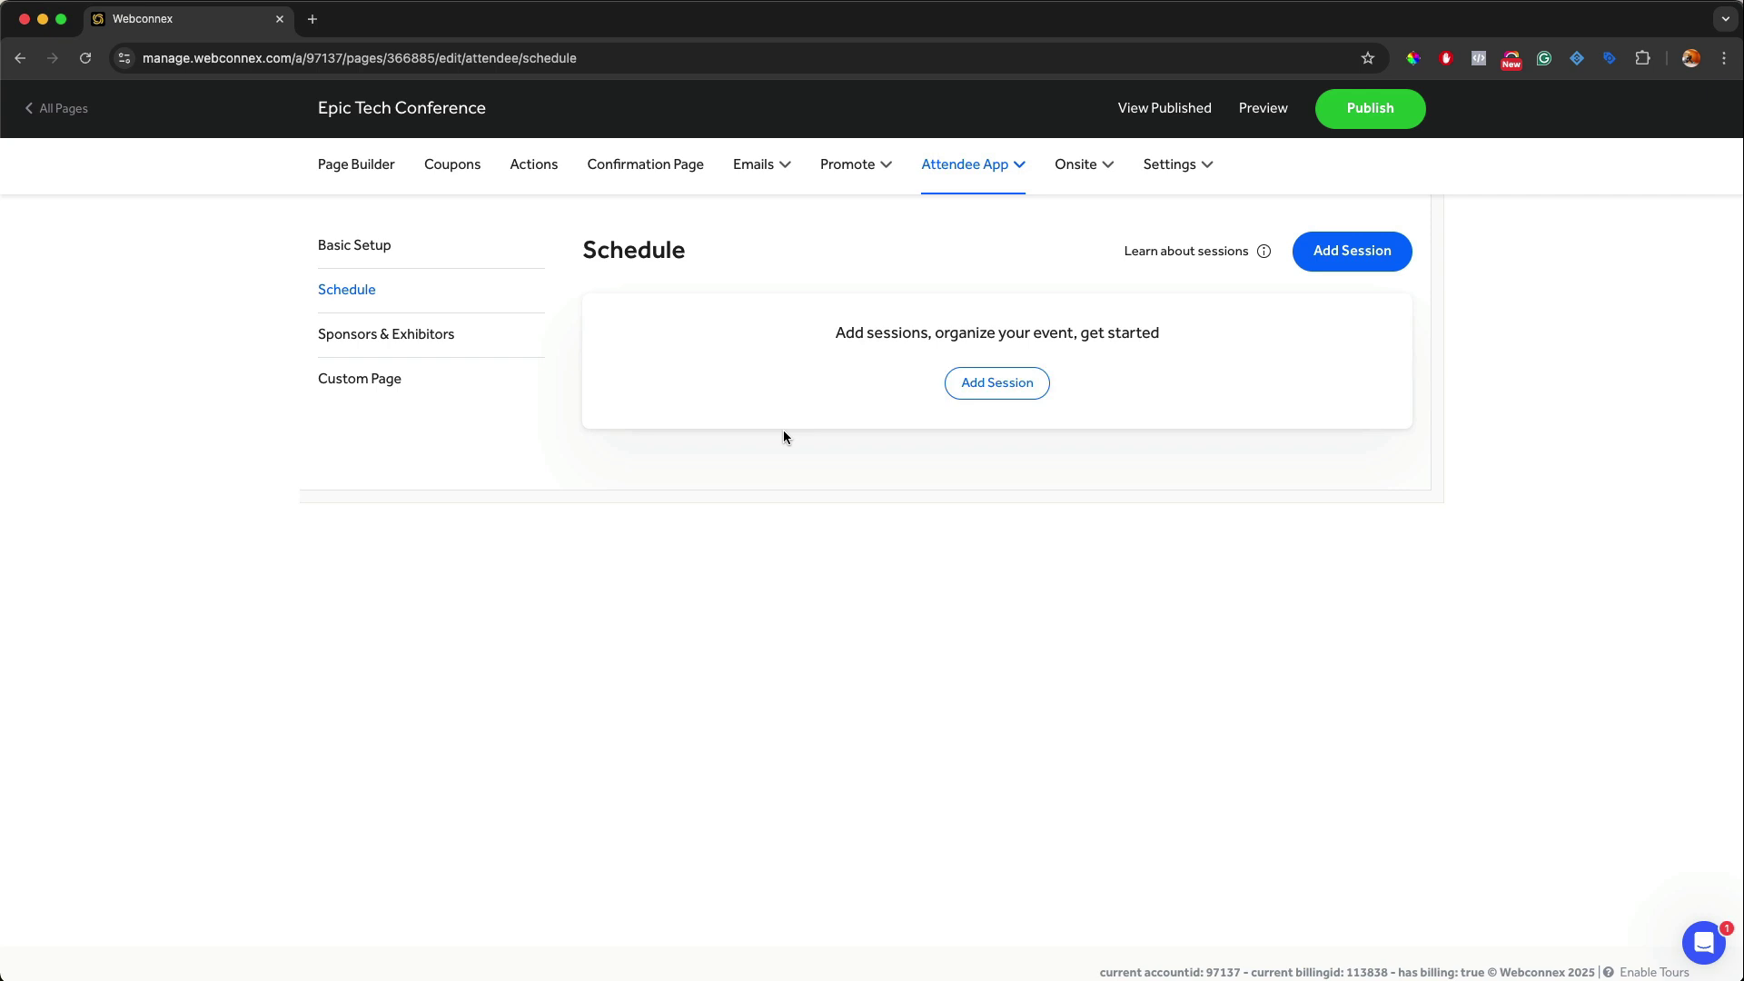
- Start a new Main Session and examine its title, date, time, location, description, image and capacity fields
click(984, 388)
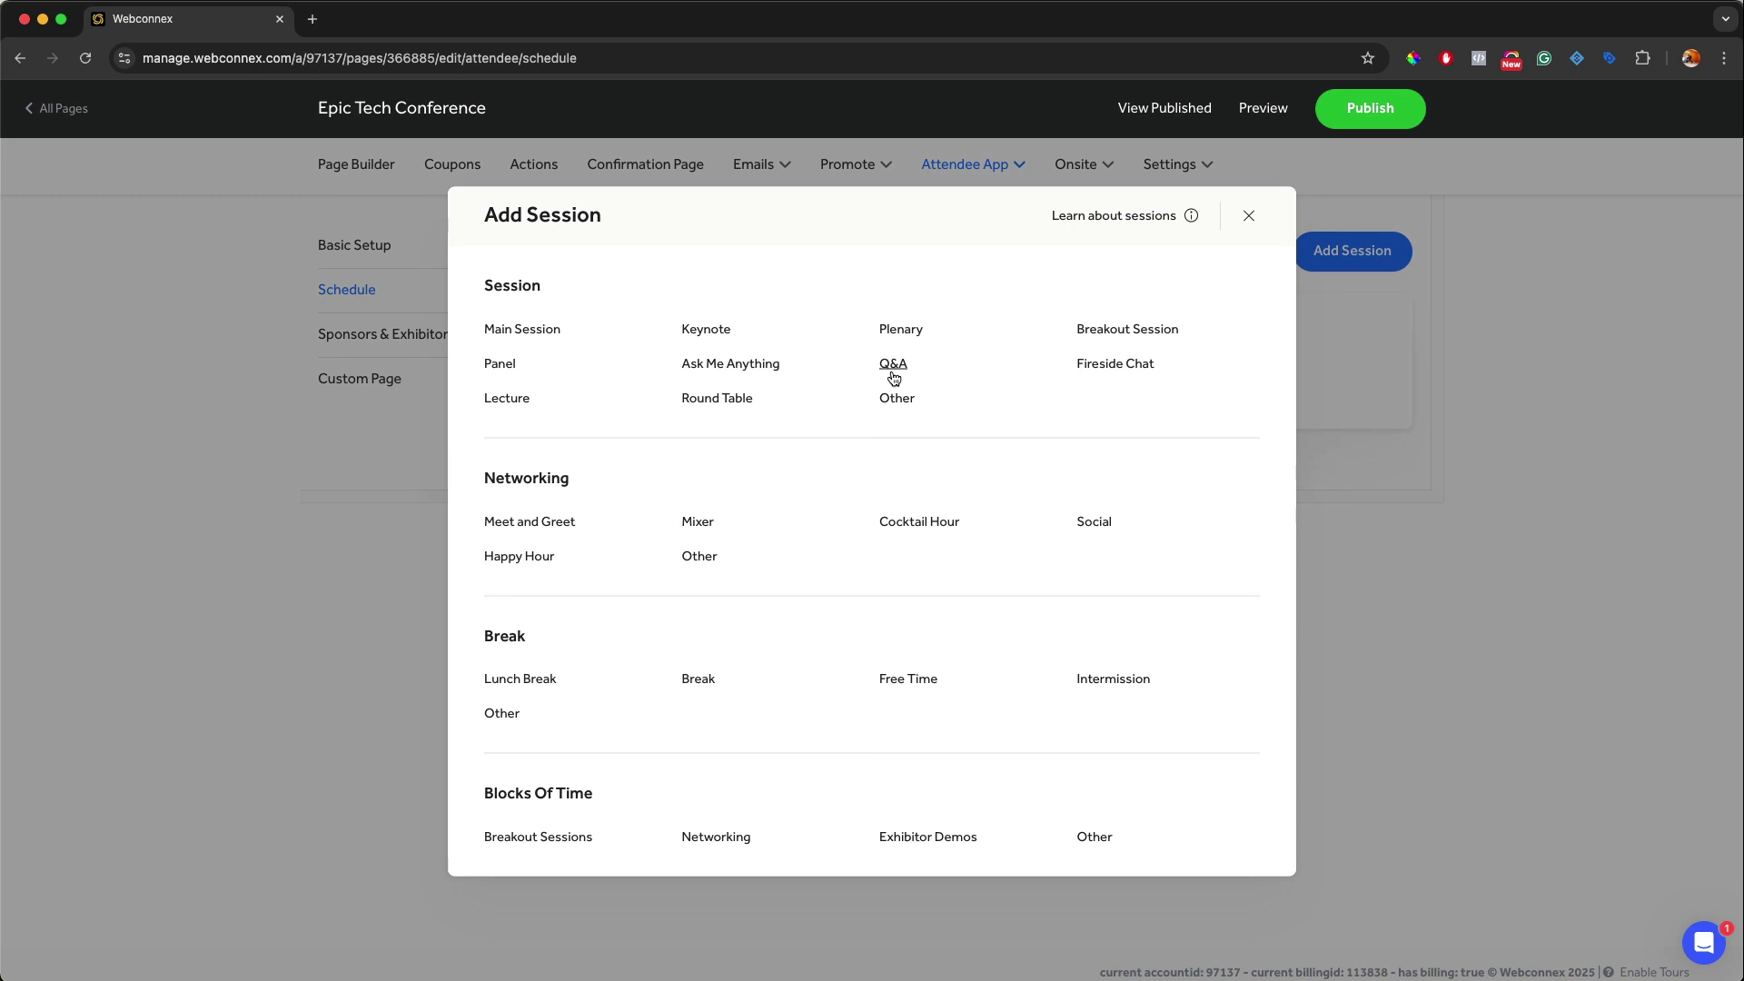
click(533, 334)
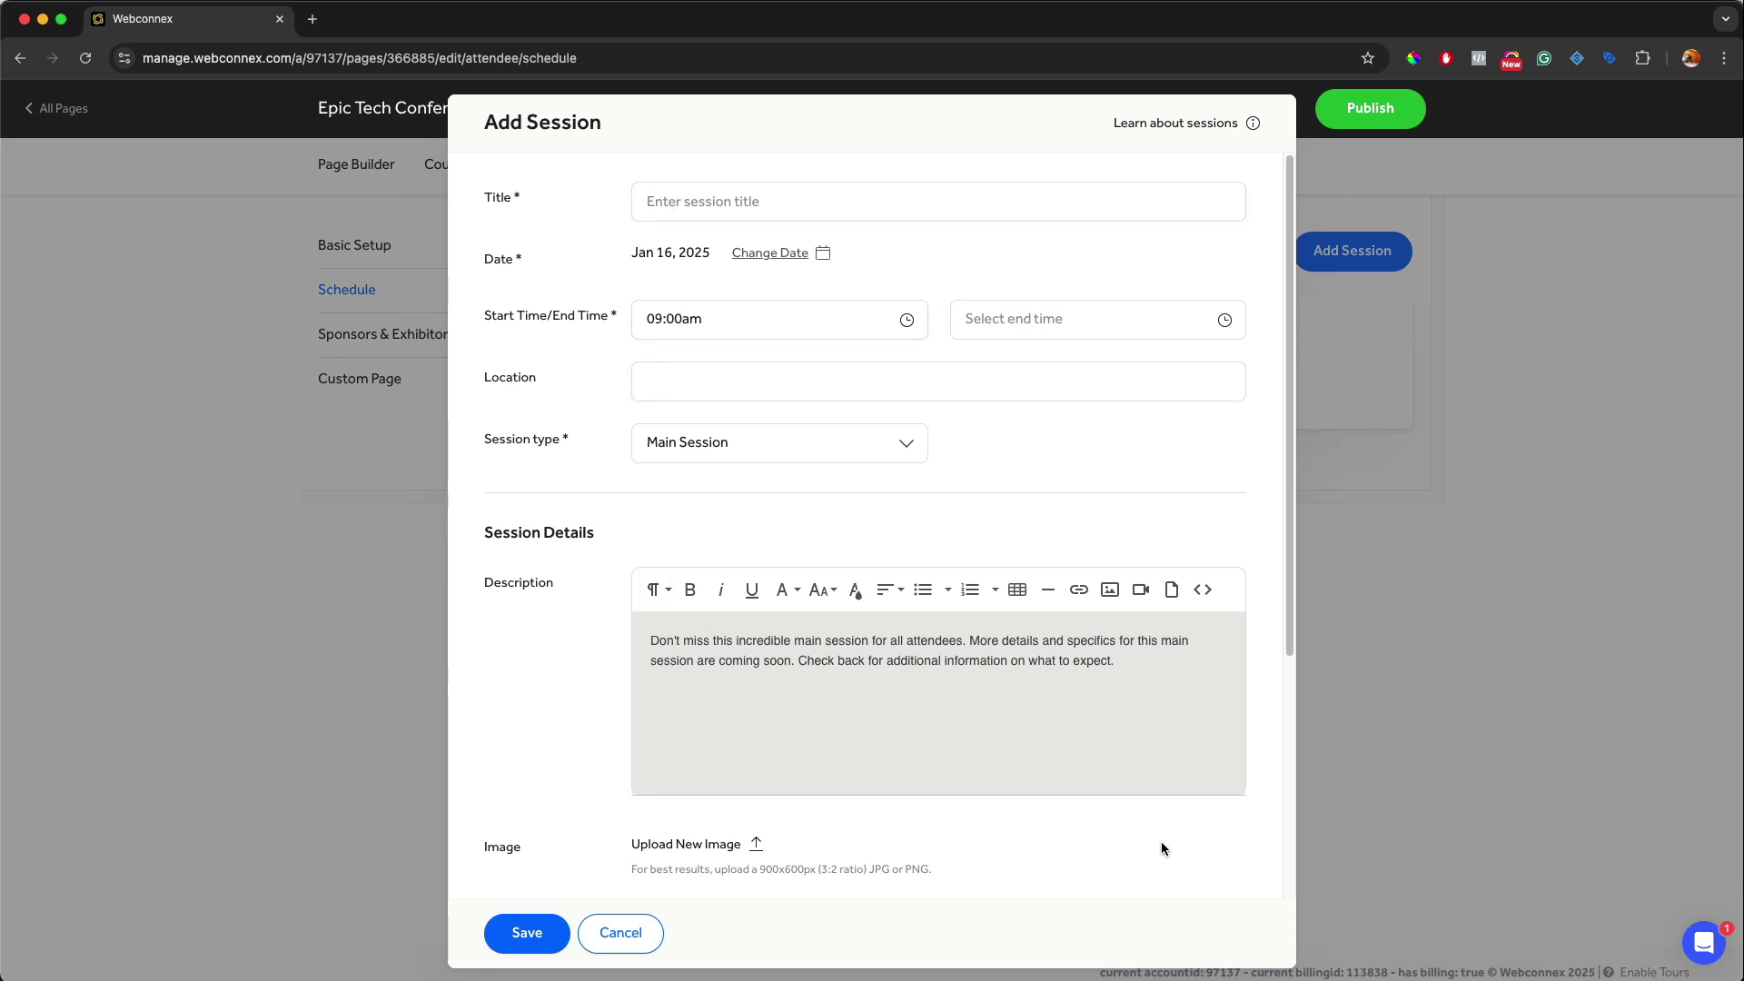
scroll(654, 708, down, 5)
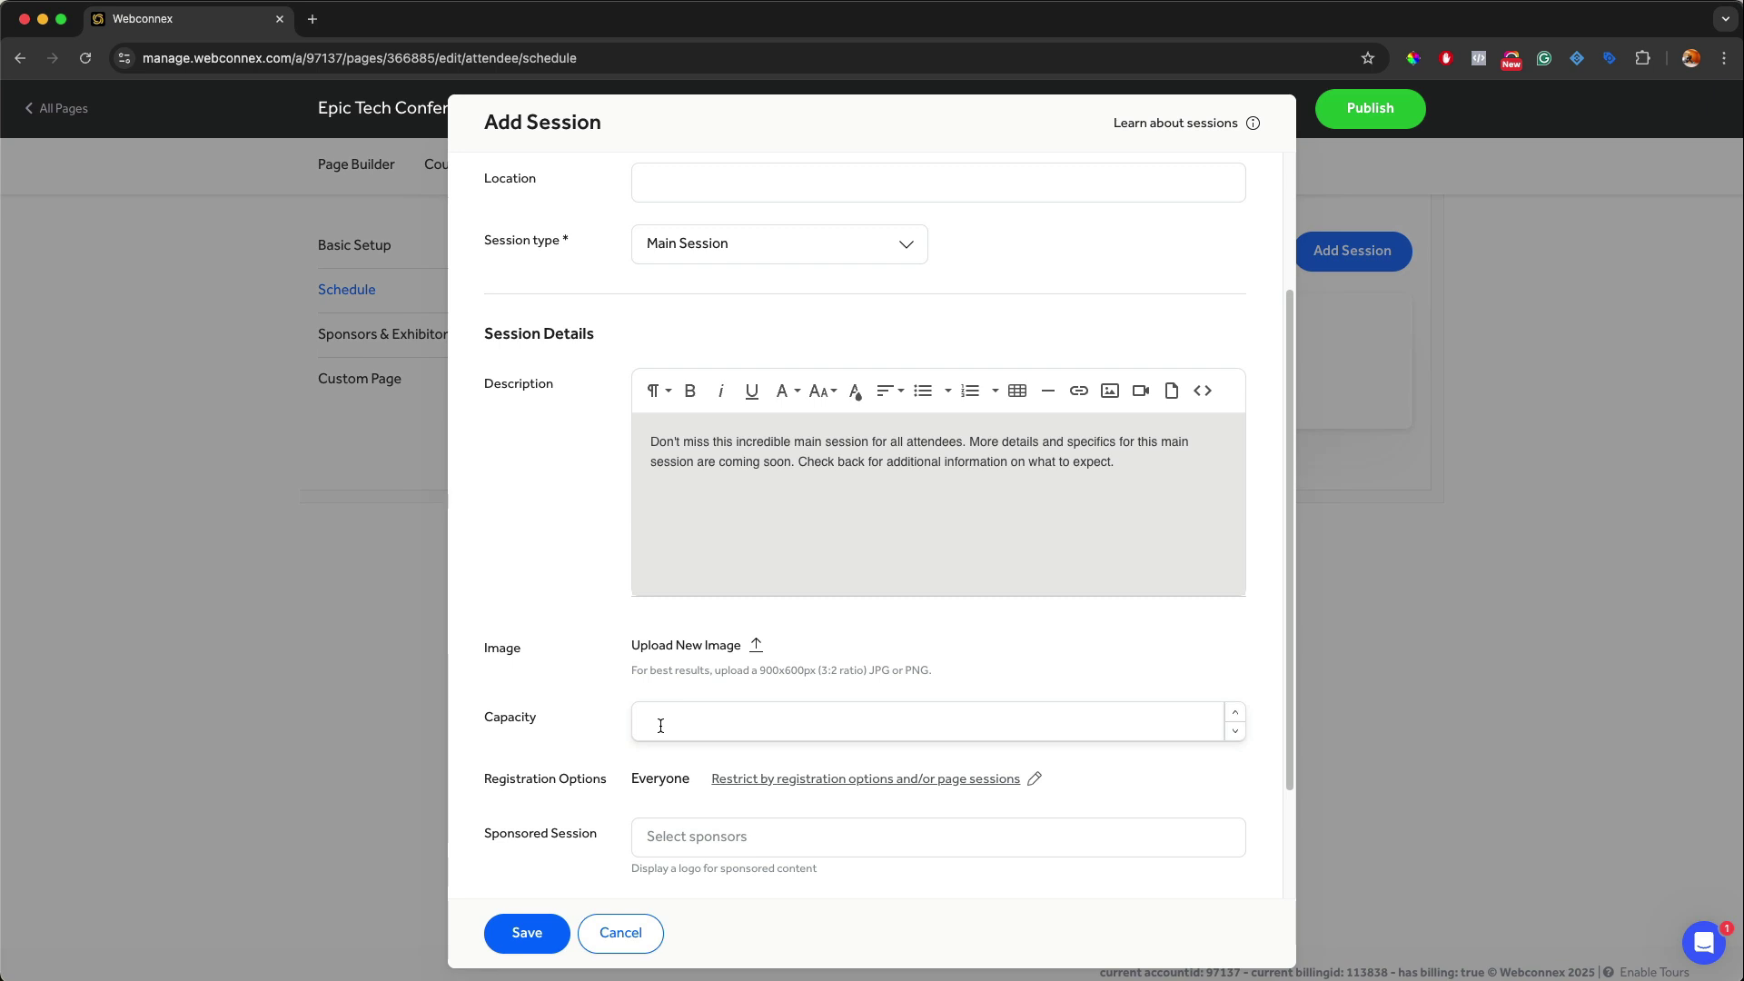
click(604, 723)
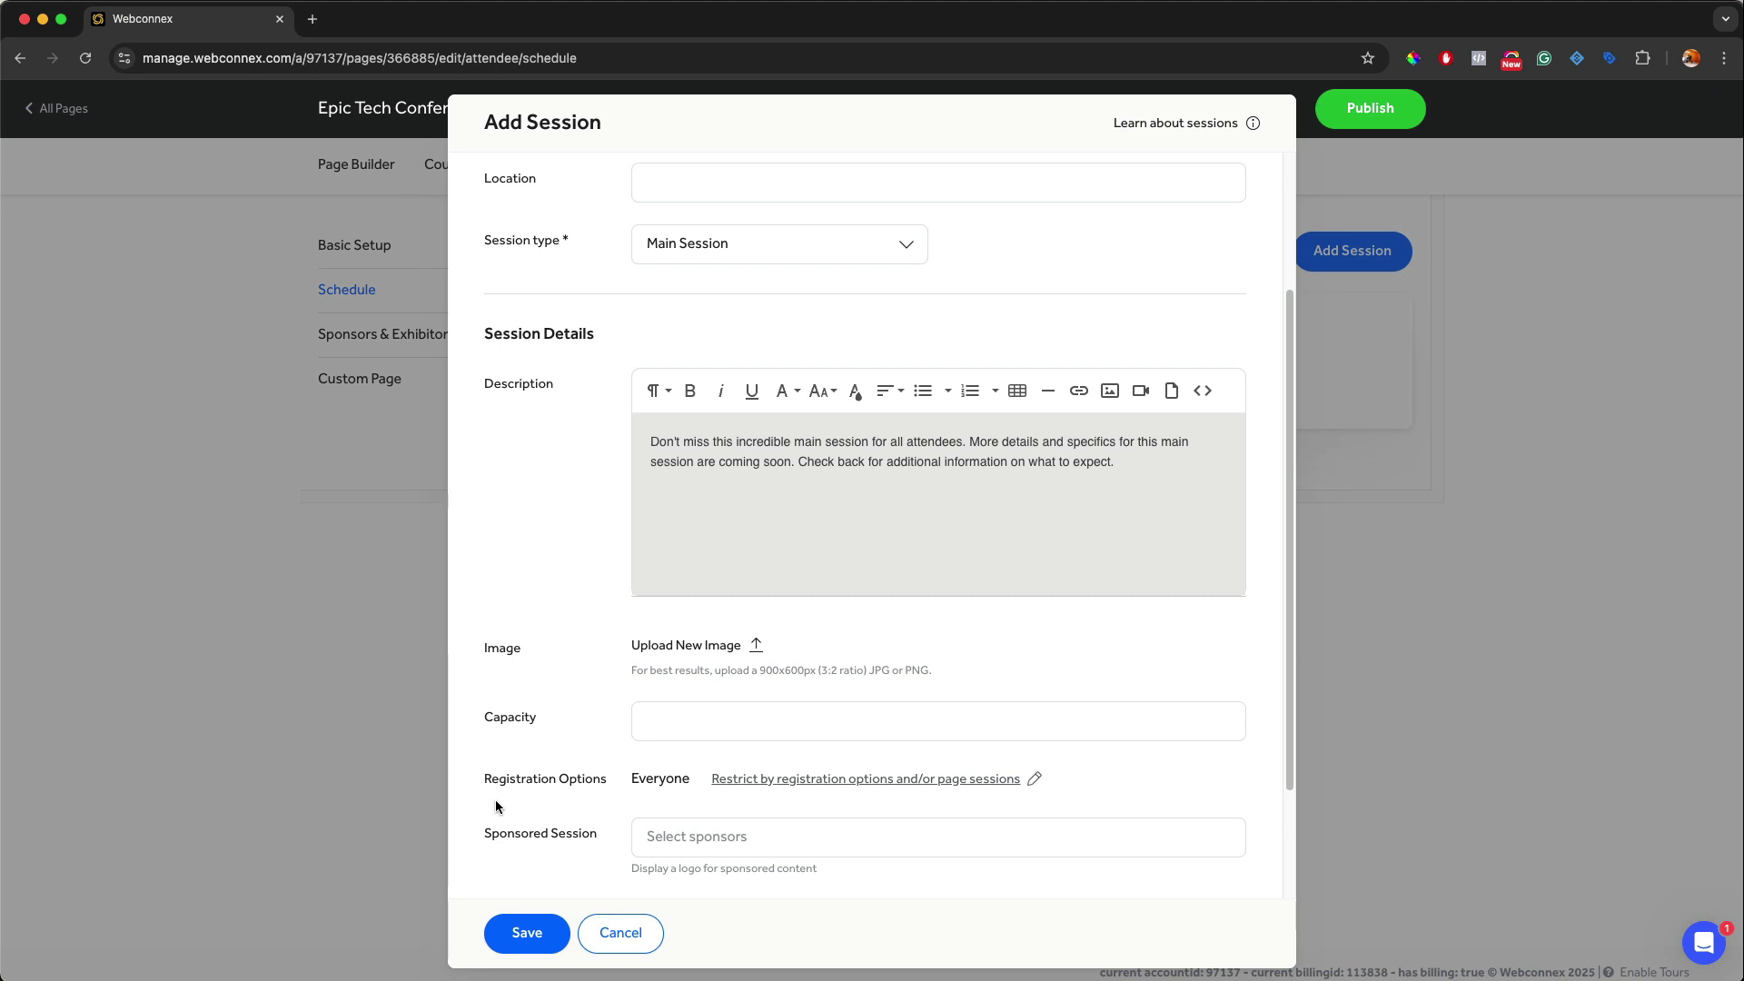
scroll(550, 809, down, 1)
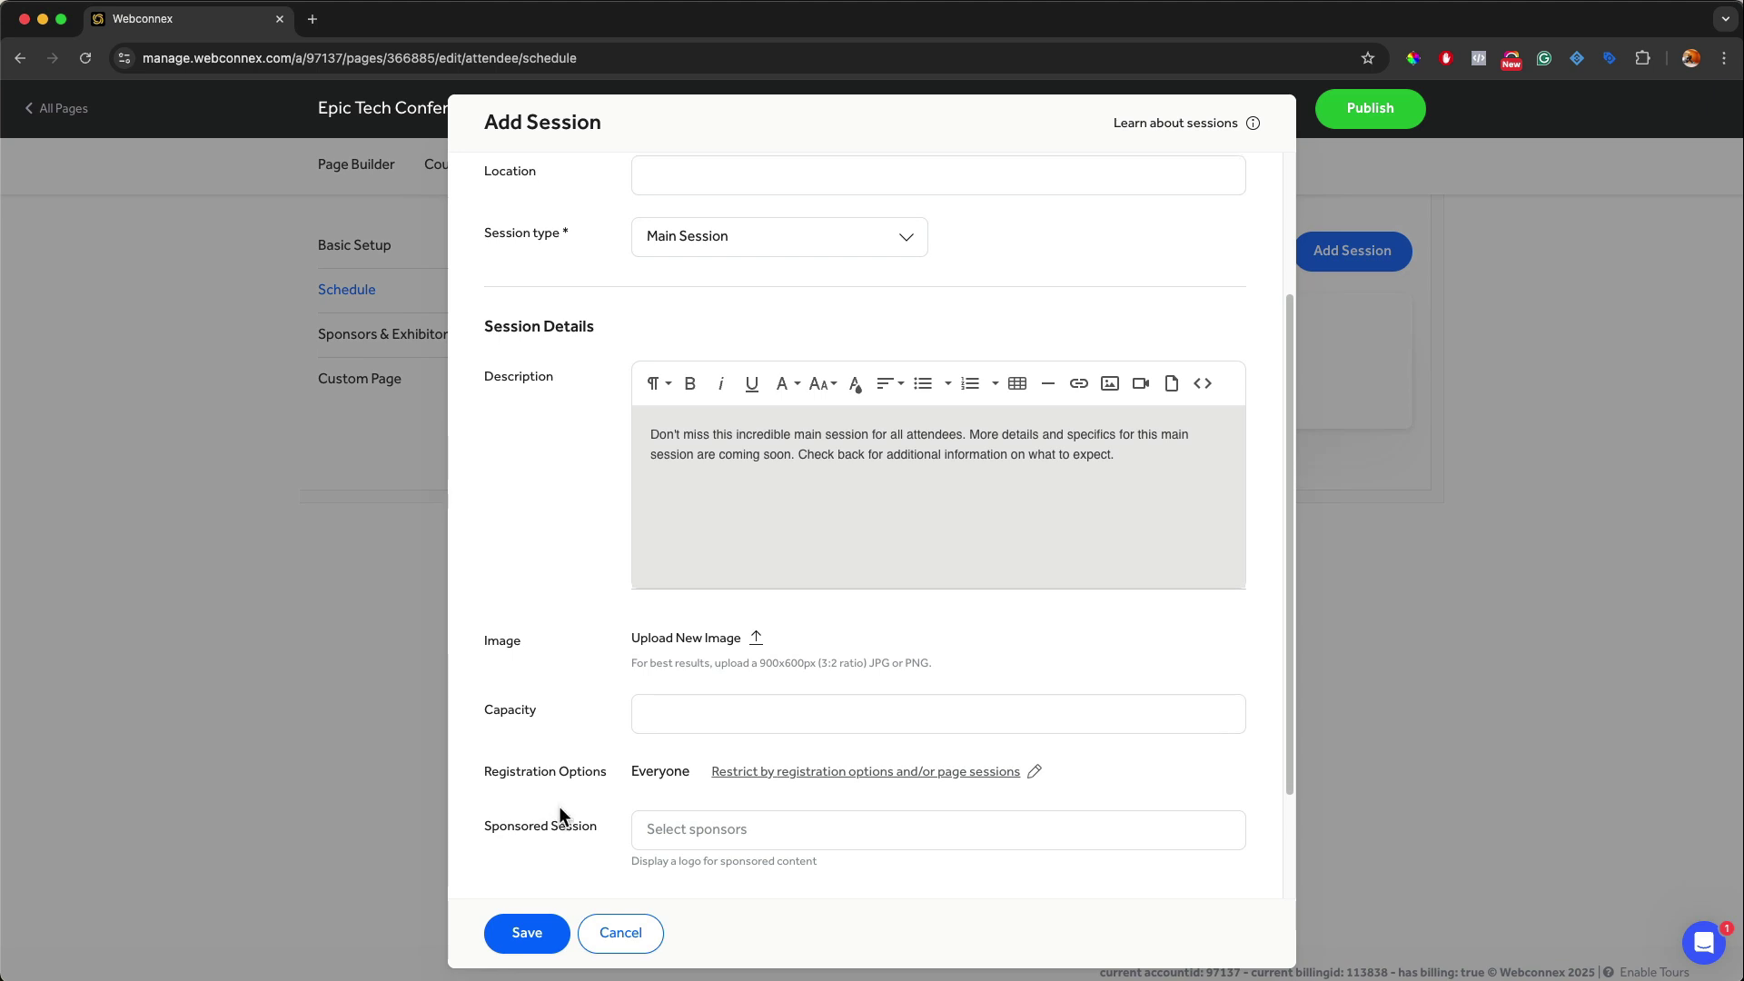
scroll(623, 666, up, 3)
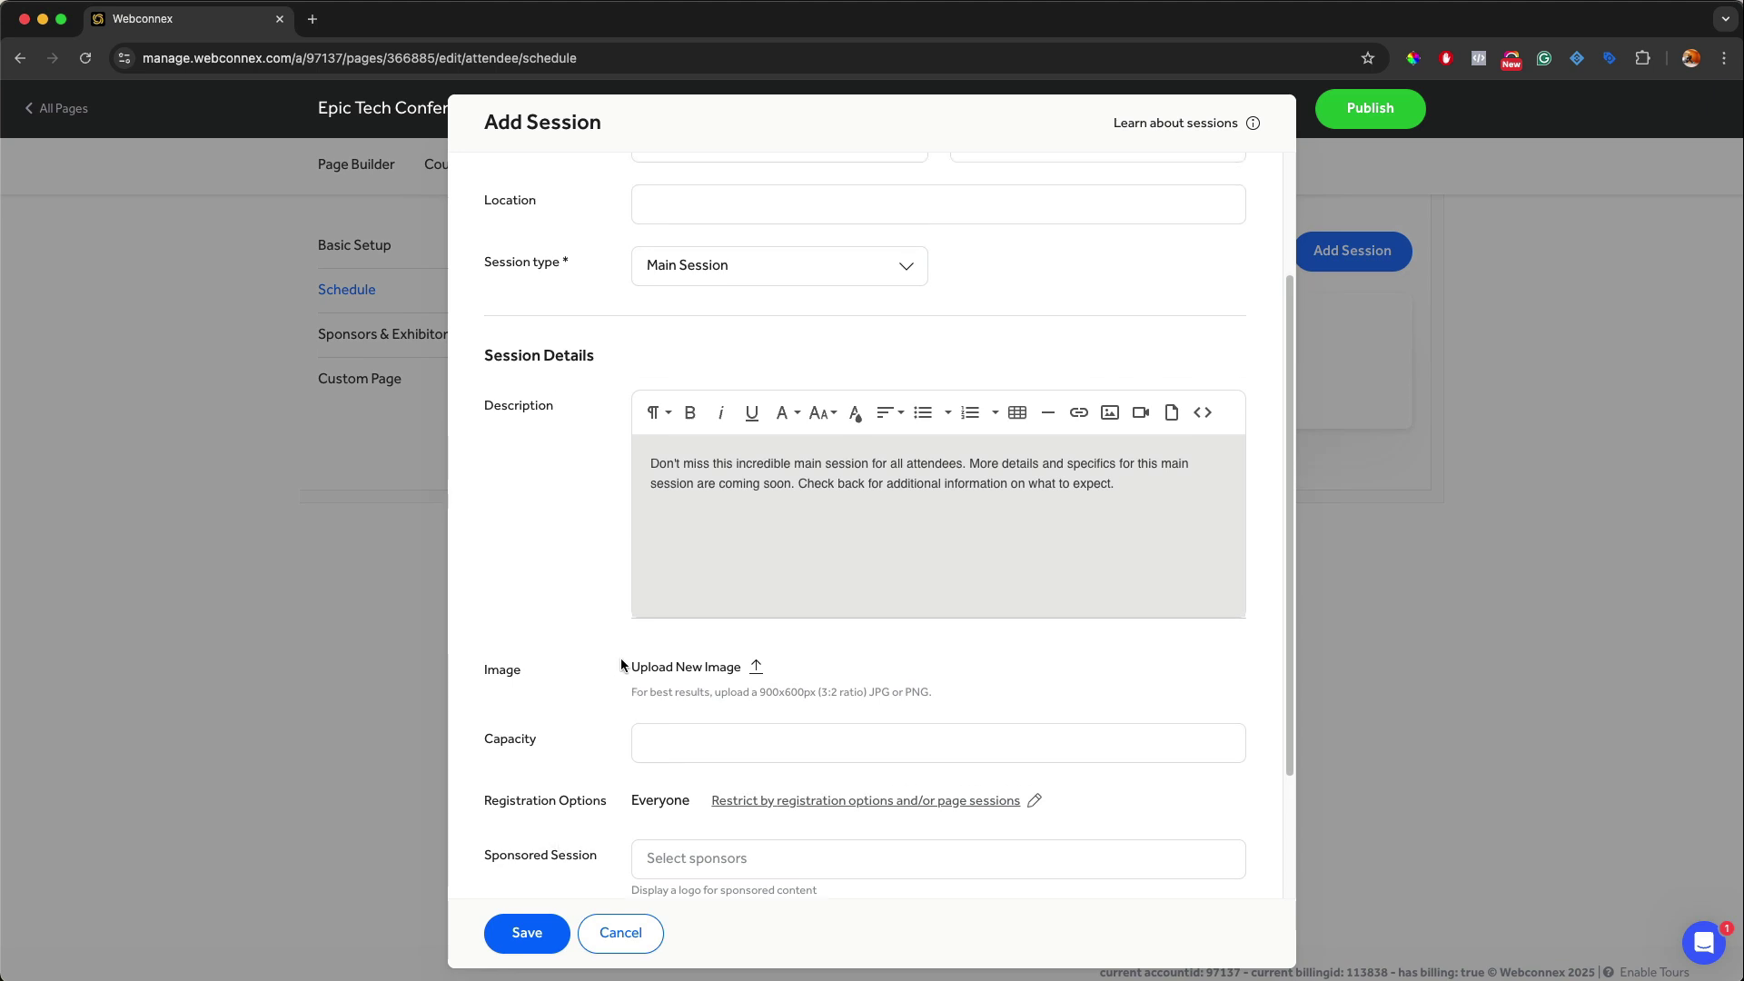
scroll(655, 518, down, 5)
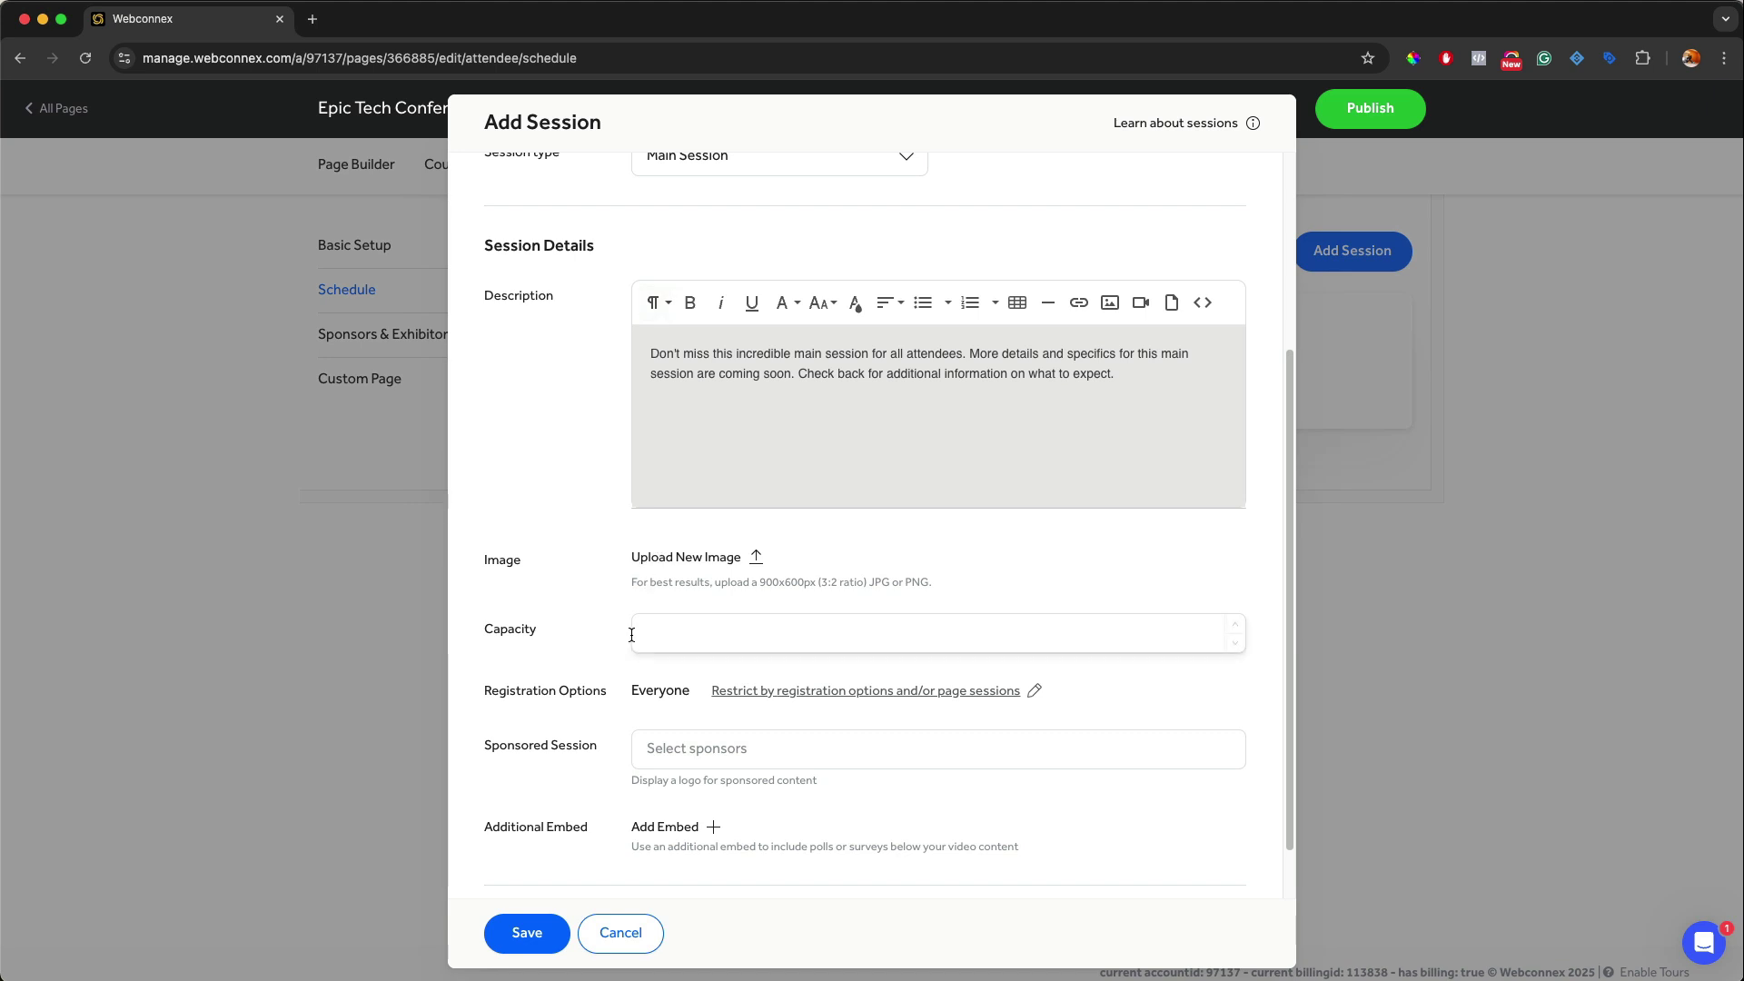
- Open the session's restriction by registration options and page sessions, and look through the registration choices
click(821, 692)
click(820, 695)
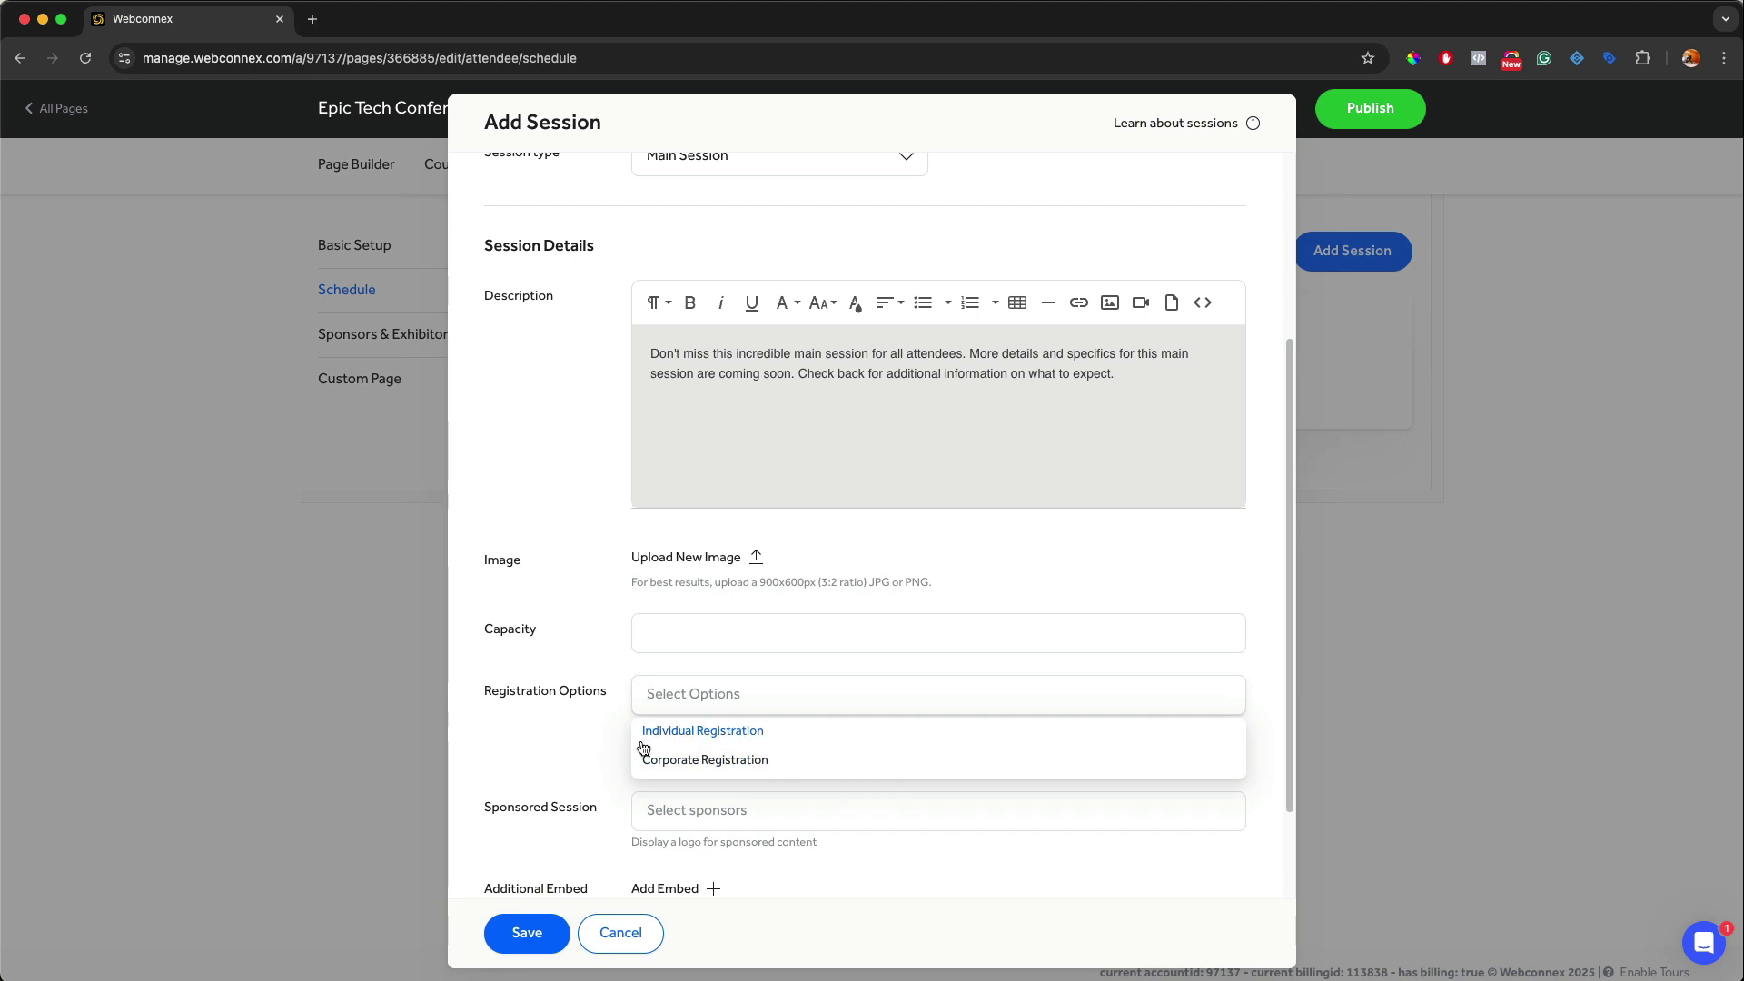
click(595, 751)
click(763, 693)
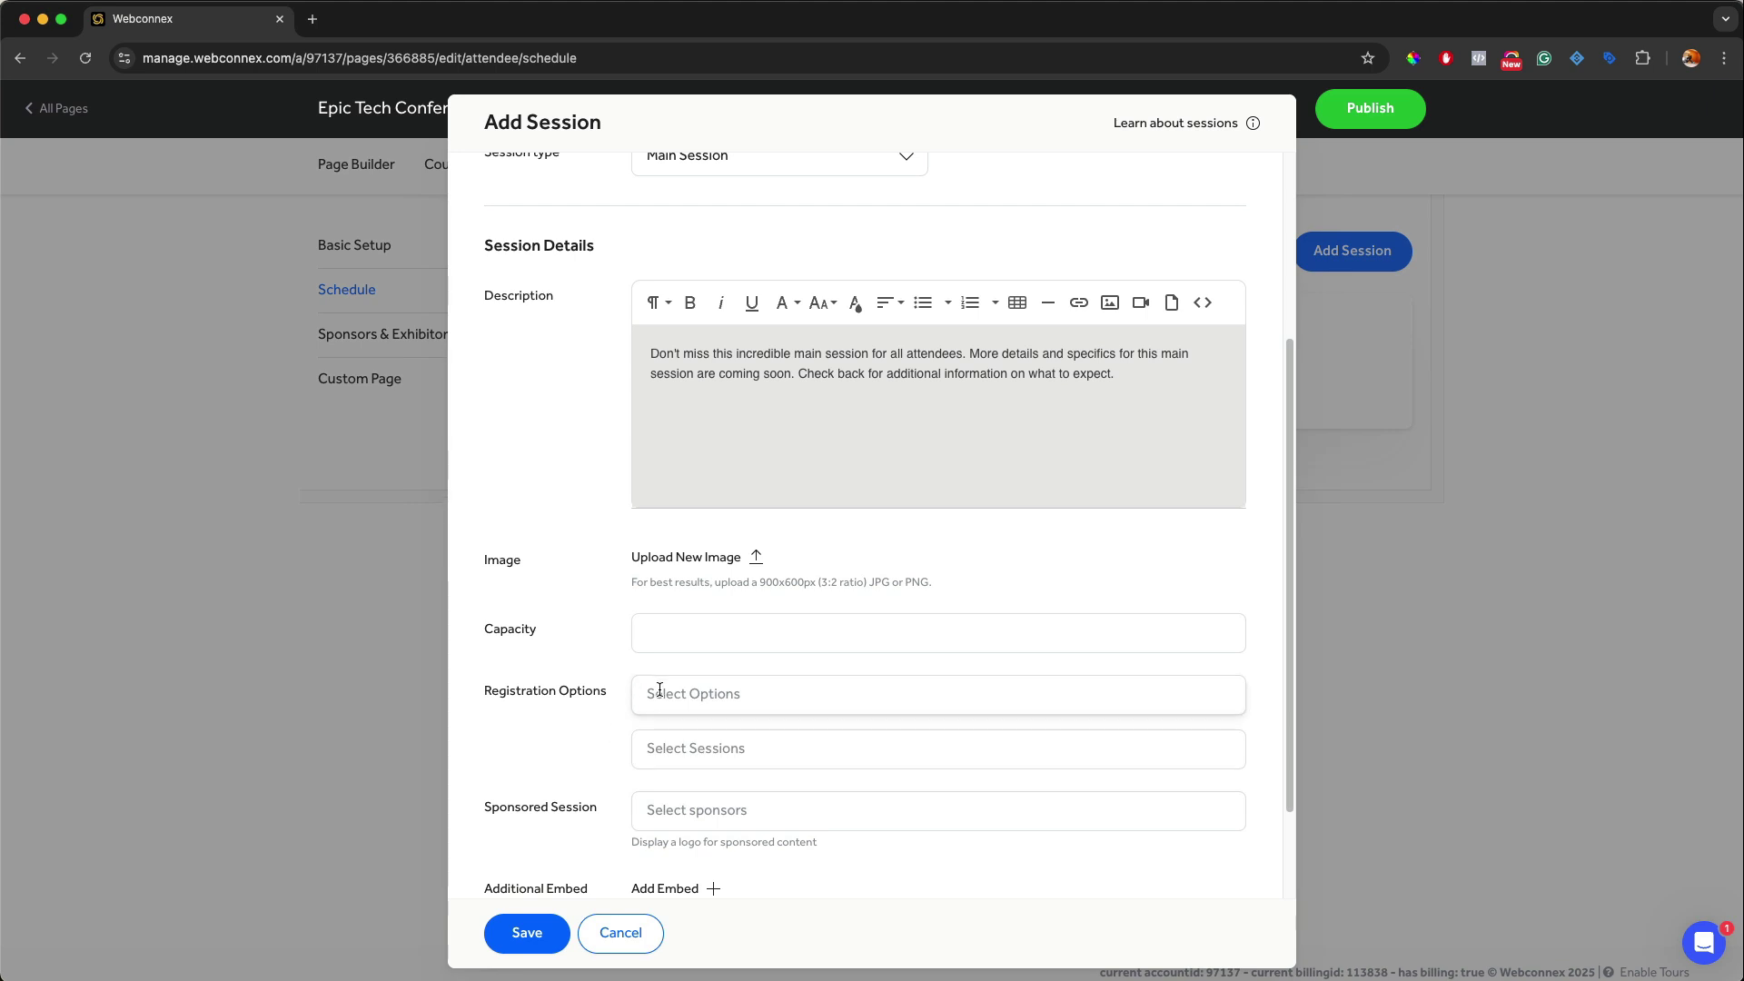
click(585, 743)
scroll(586, 746, down, 2)
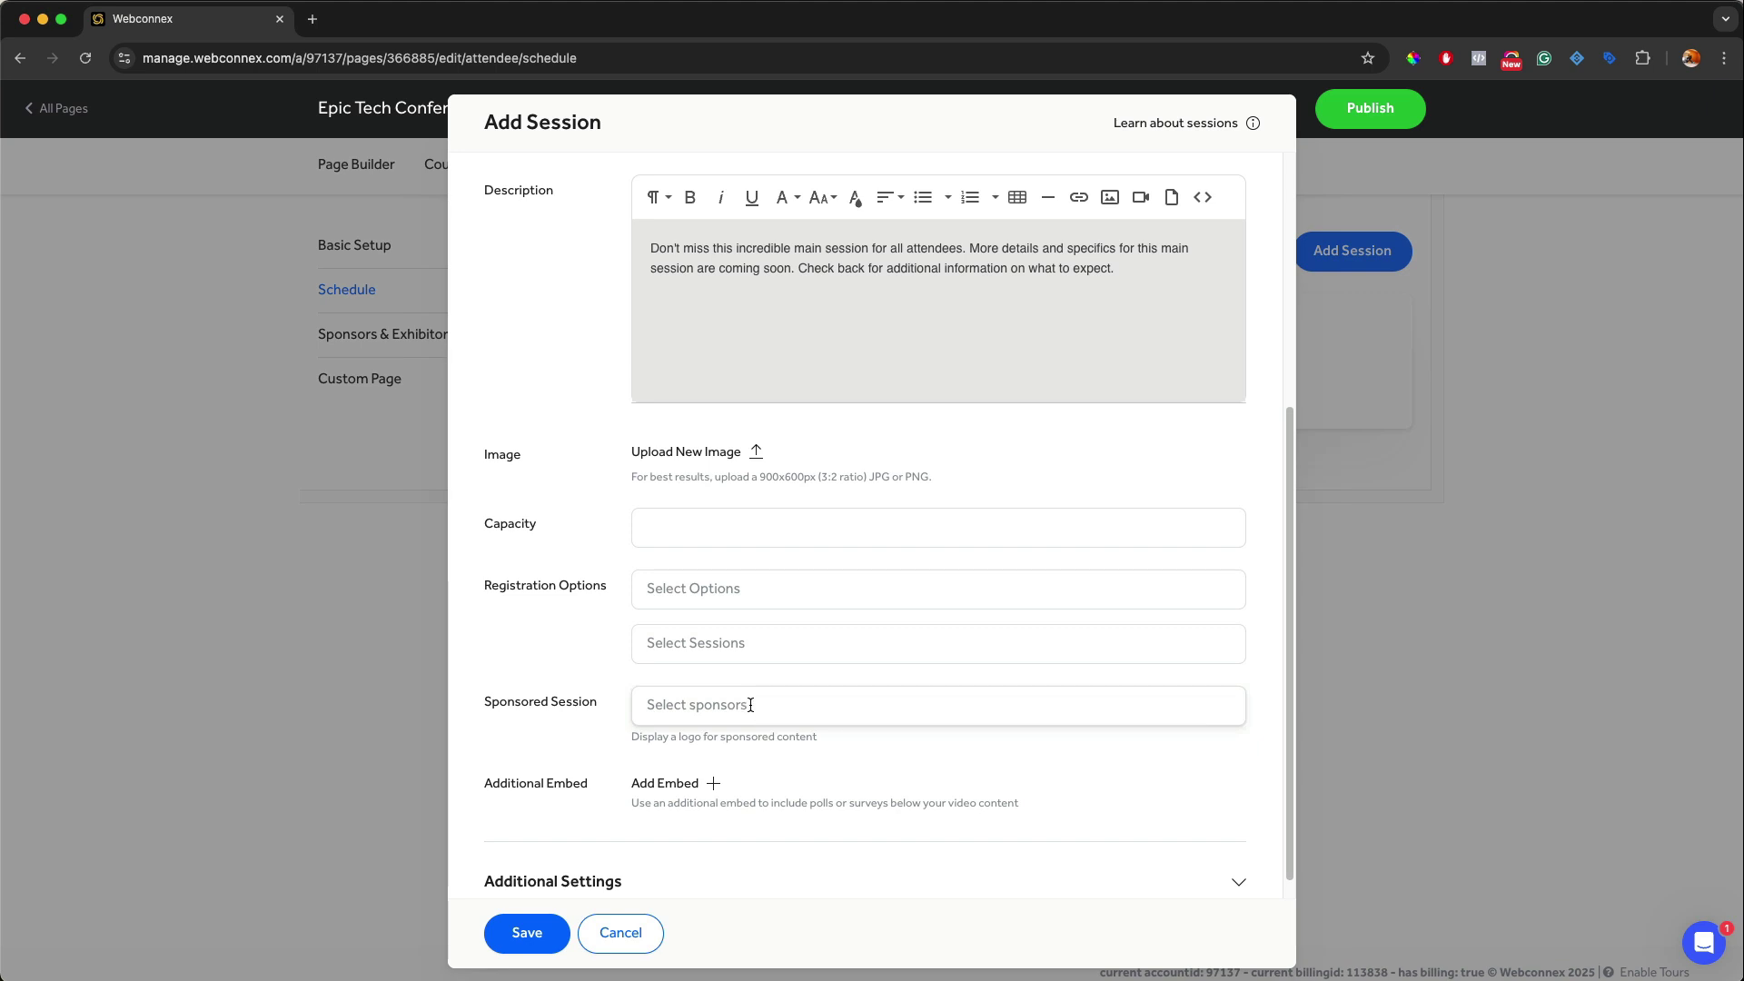
- Add an additional embed field to the new session
scroll(741, 718, down, 1)
click(702, 759)
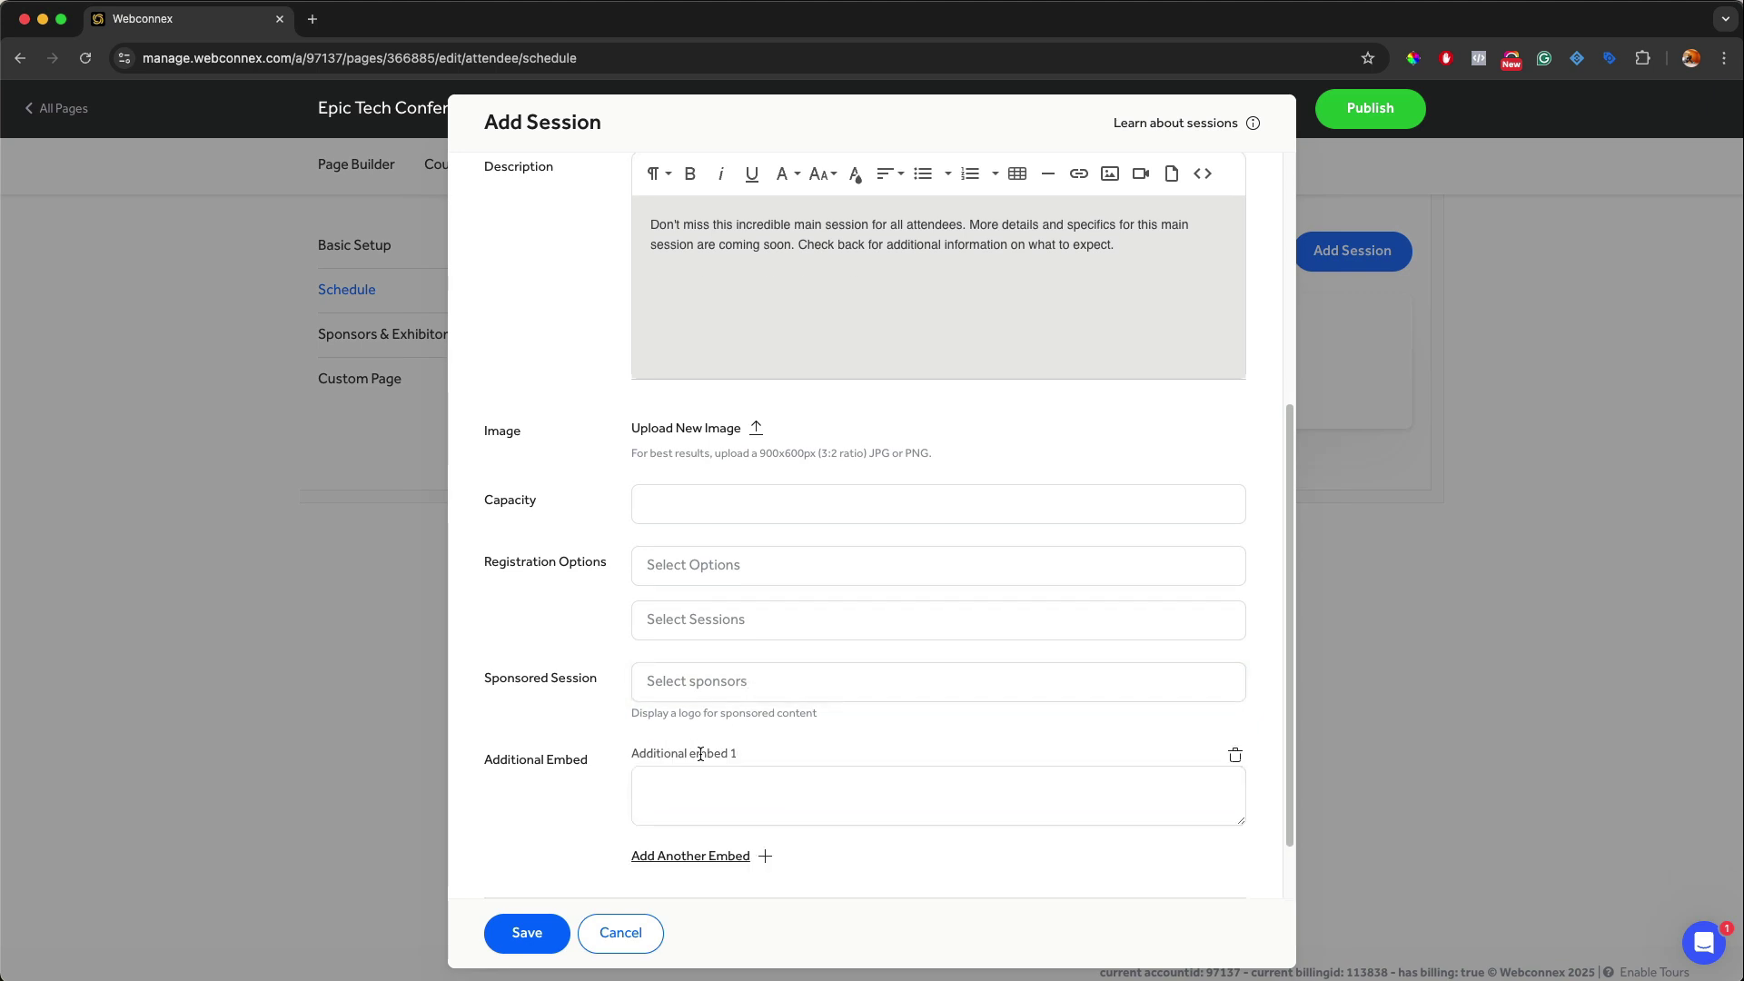
scroll(700, 754, down, 2)
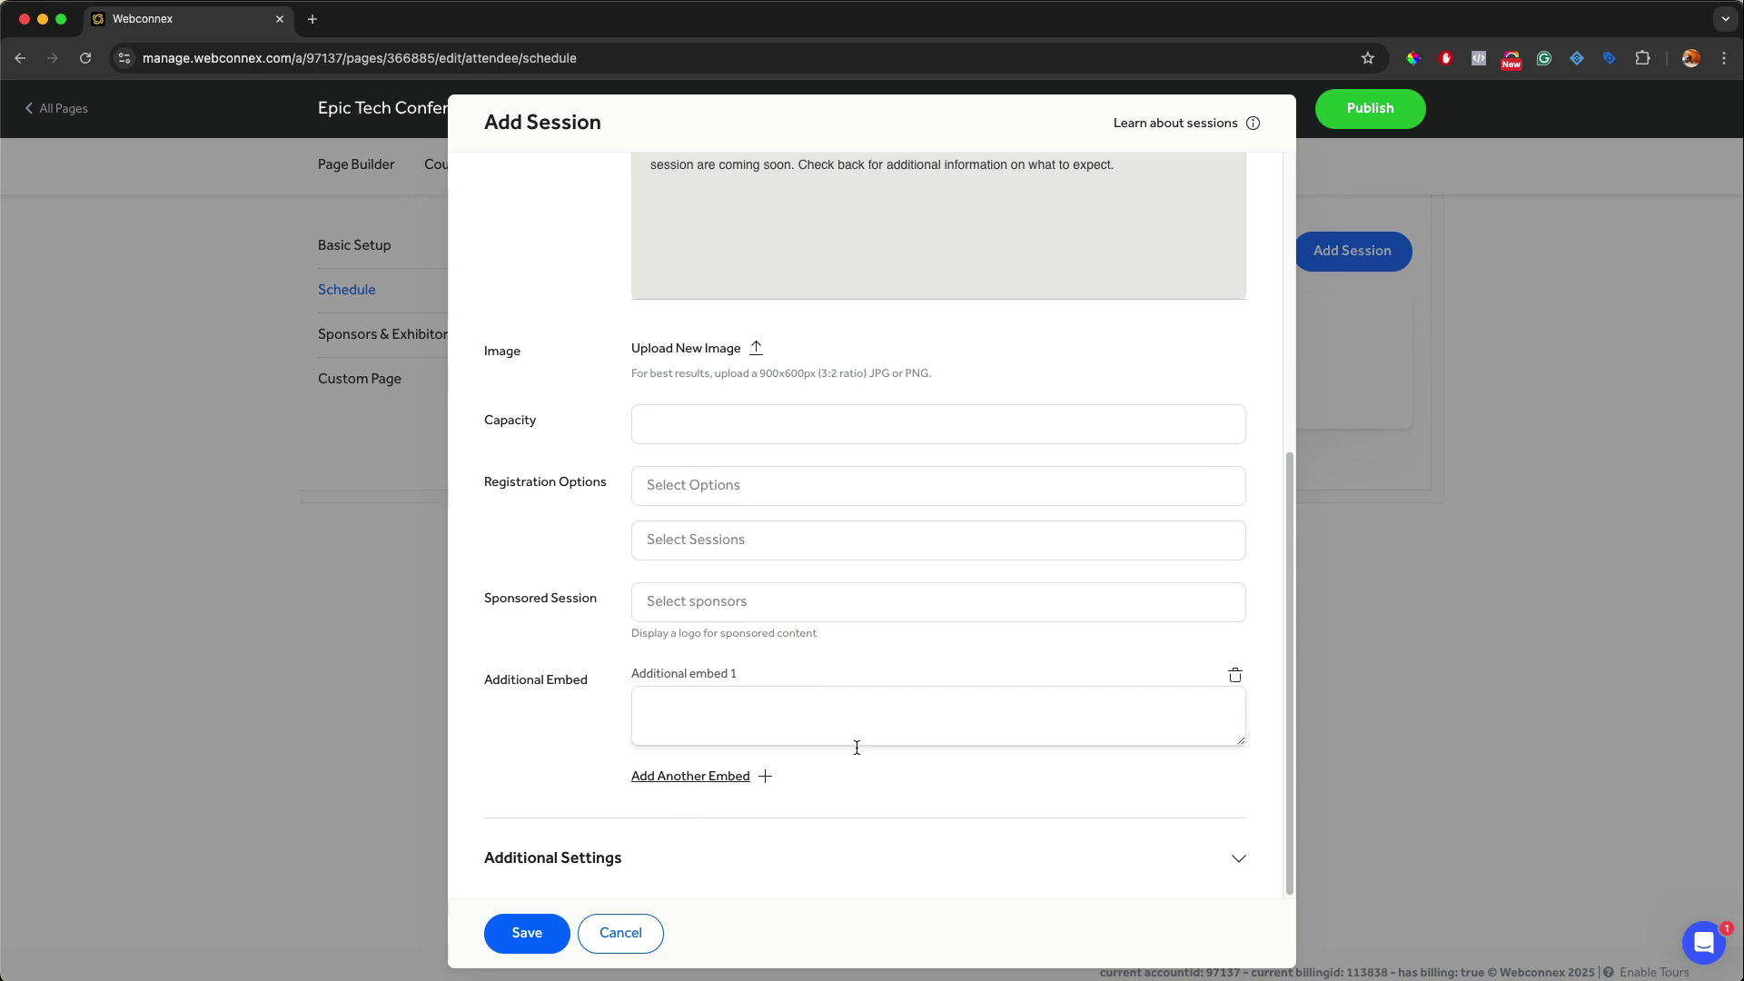
- Enable automatically adding the session to every attendee's schedule in its additional settings, and discard the new session
click(1236, 861)
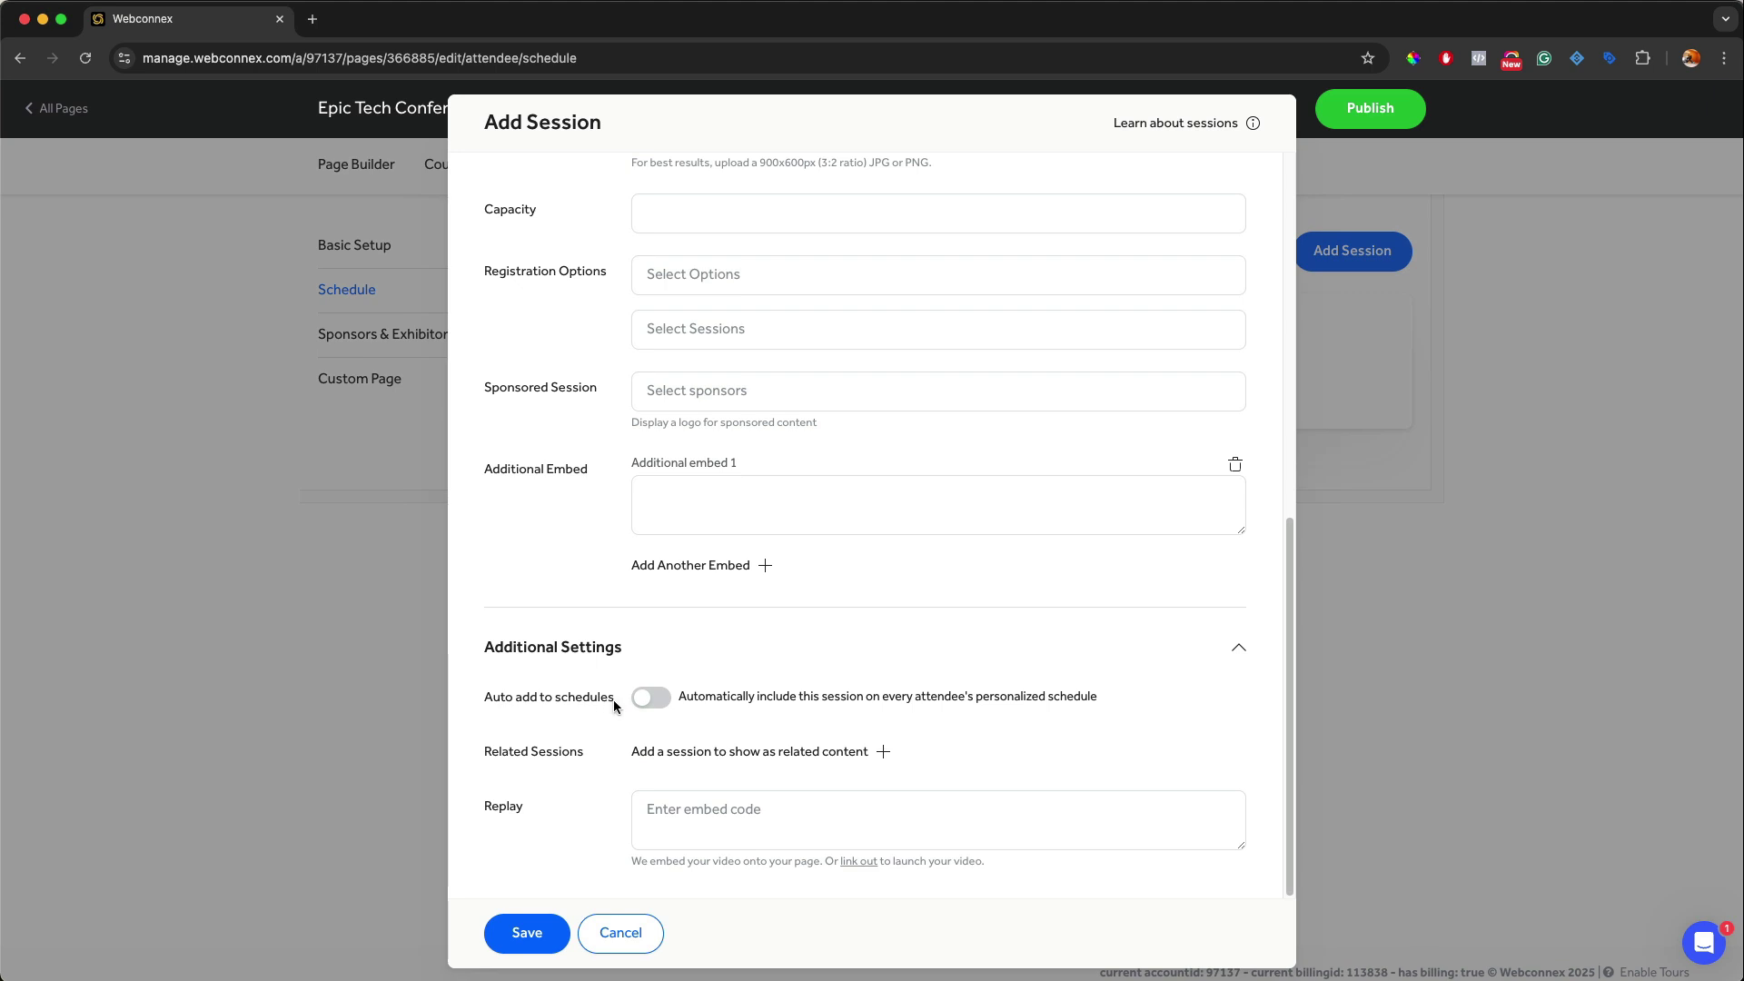
click(640, 702)
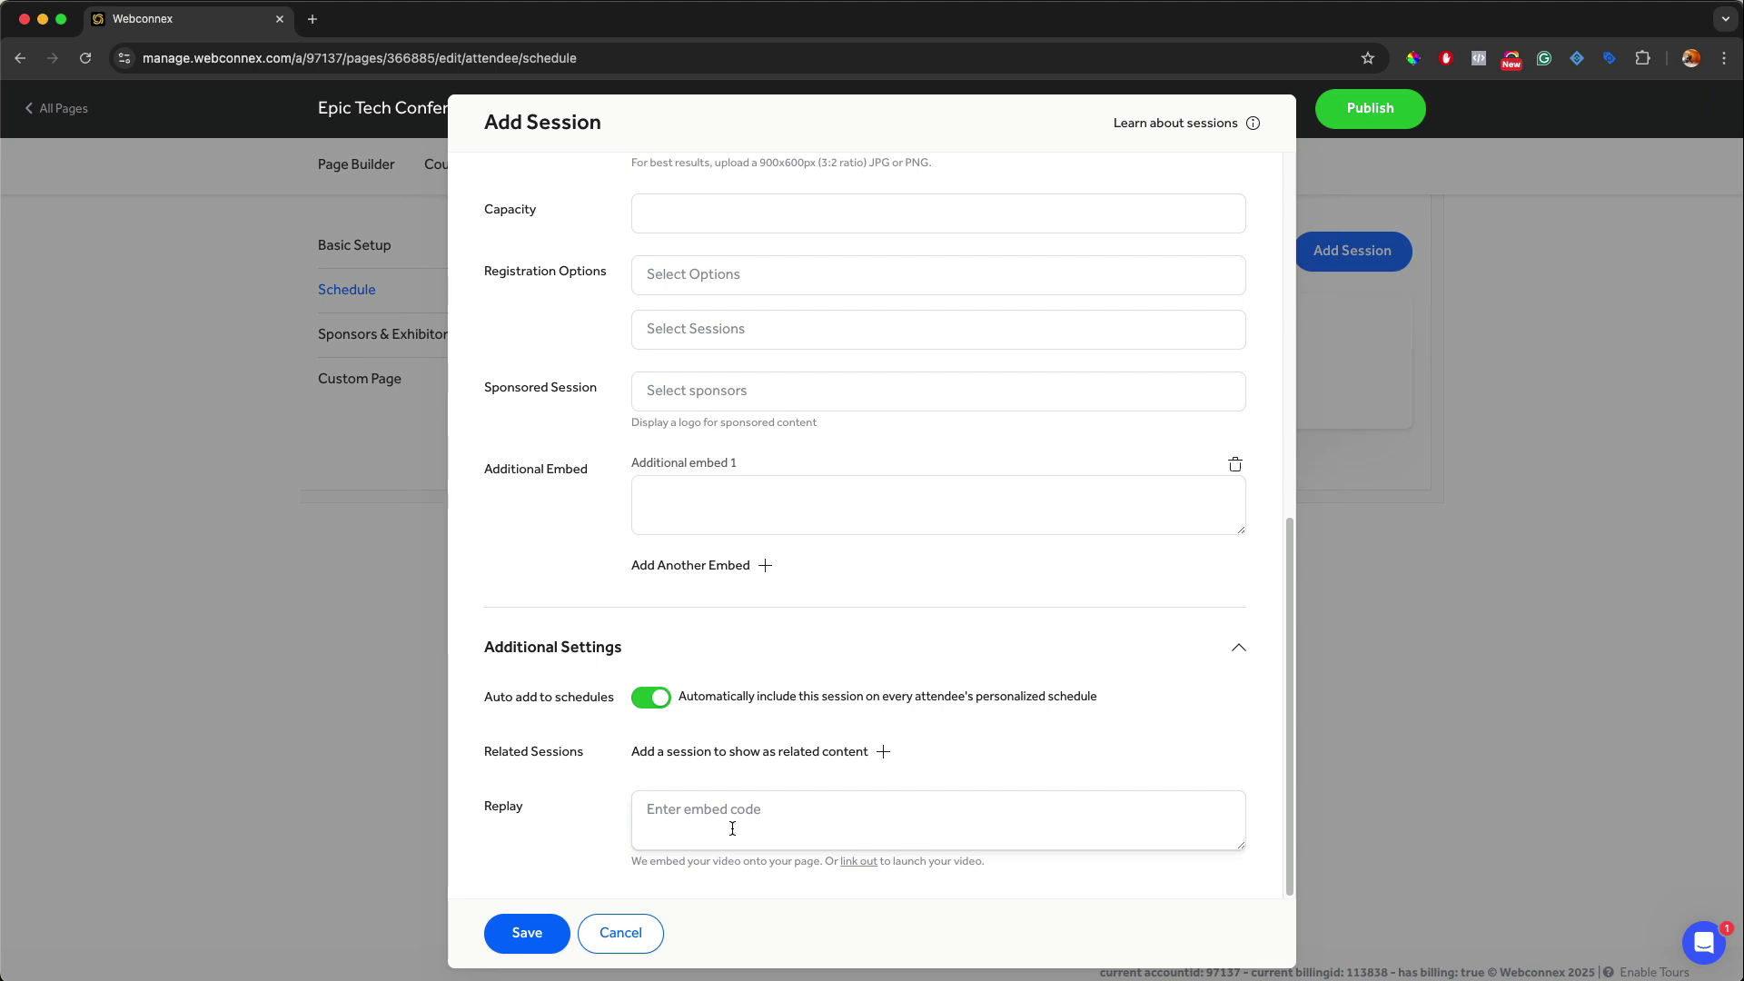
click(650, 926)
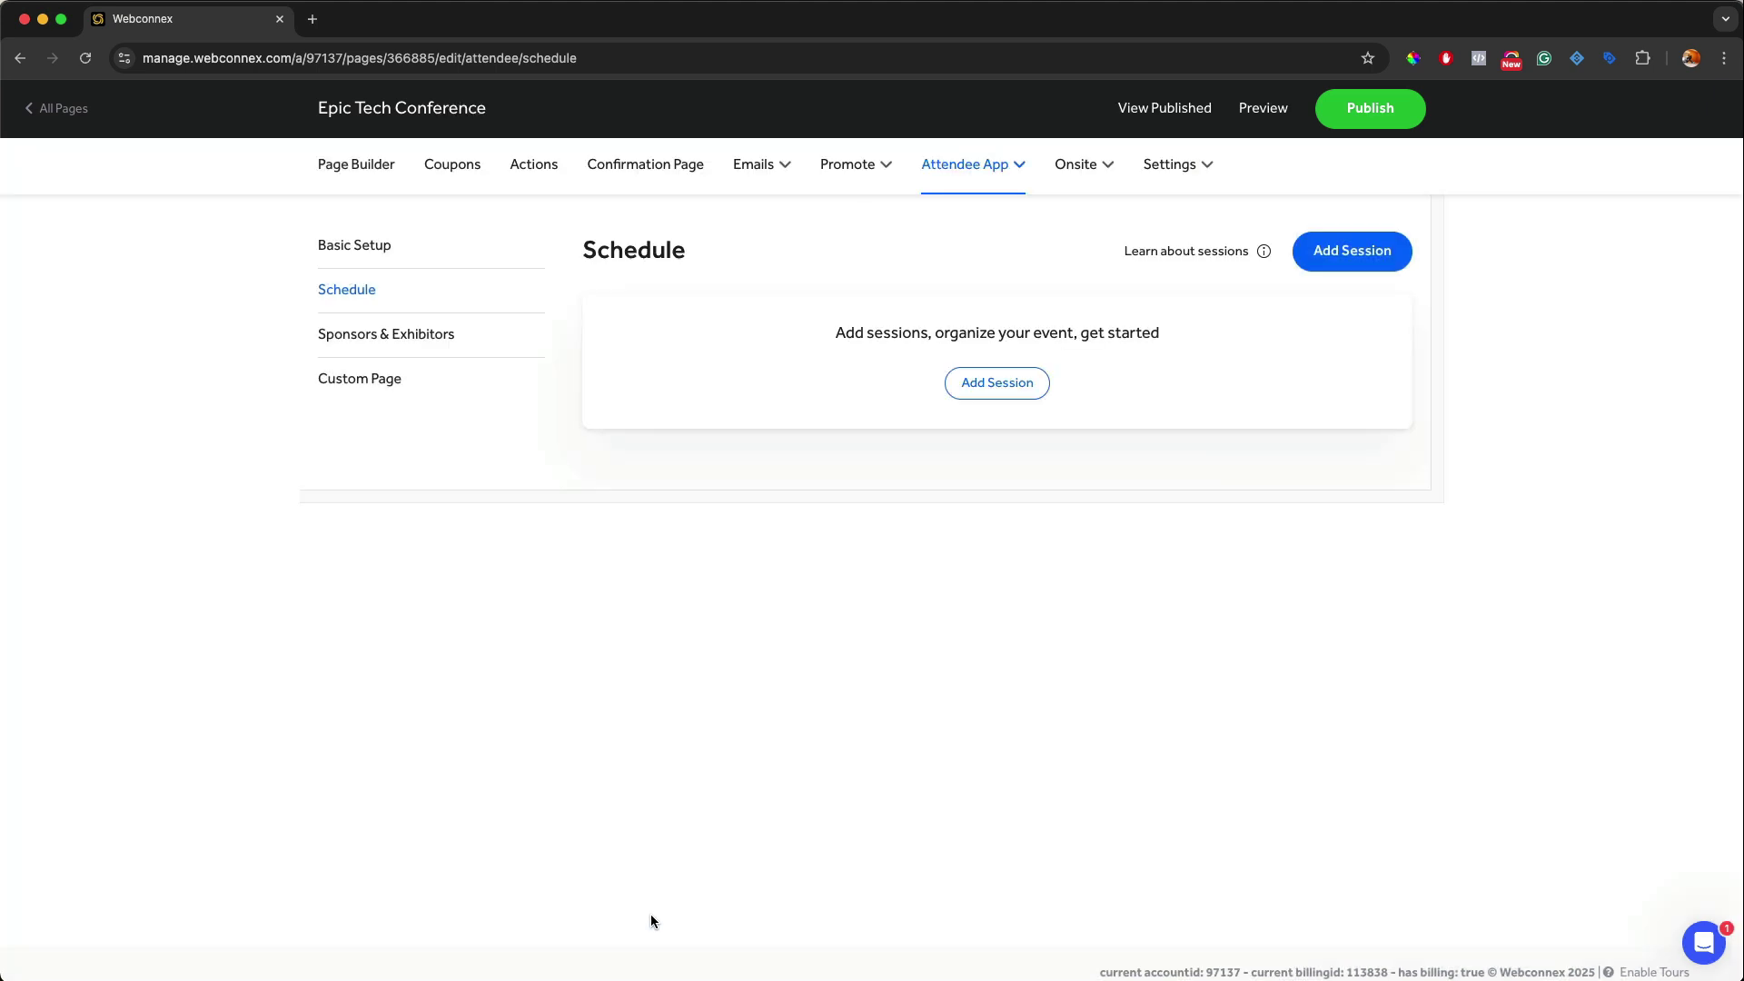
- Review the available session, networking, break and block-of-time types without adding a session
click(982, 397)
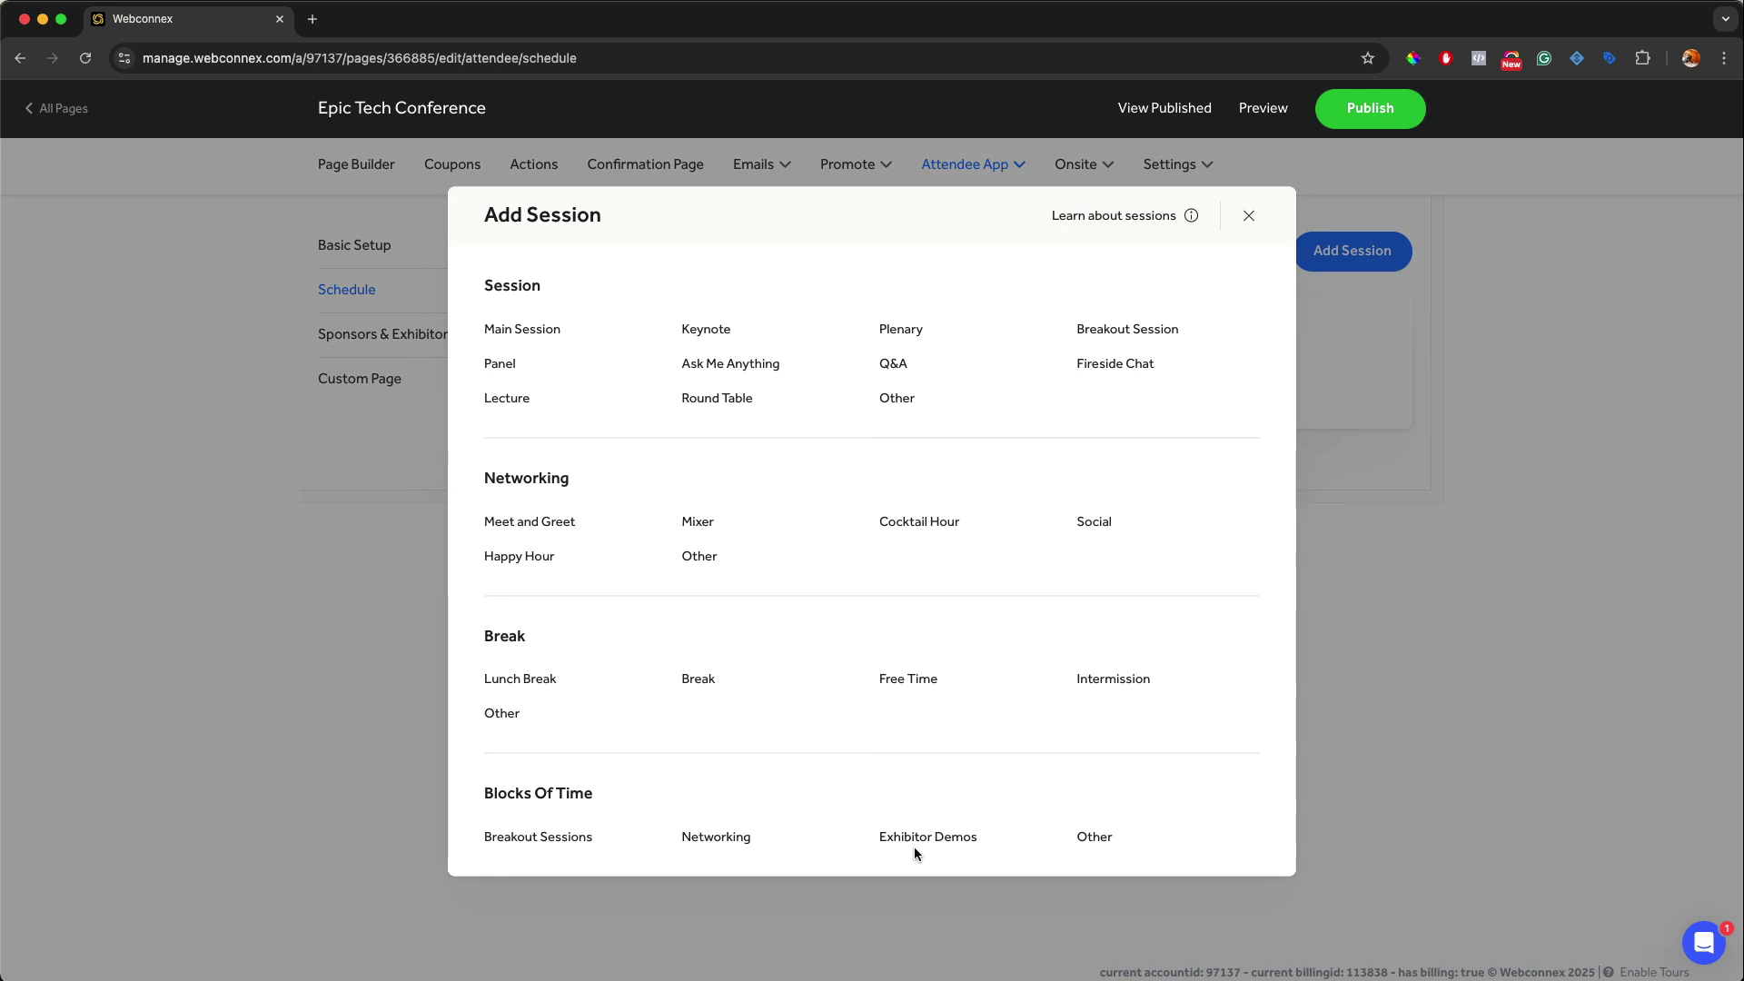
click(1246, 220)
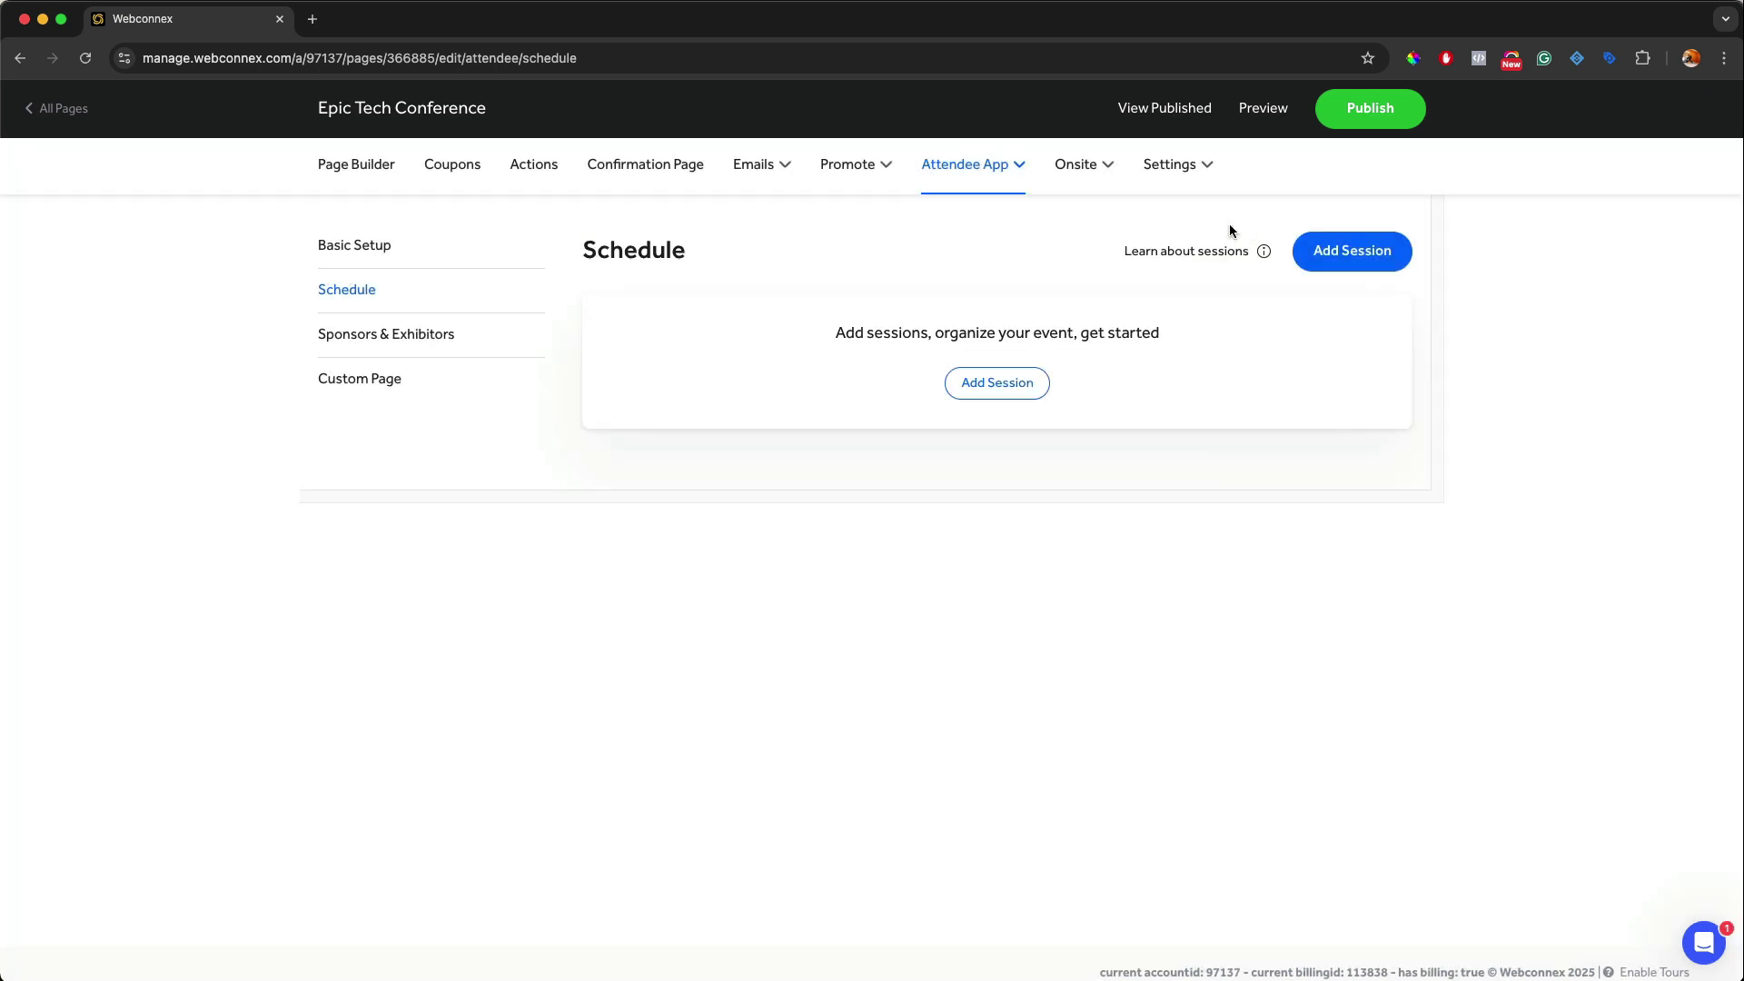
- Add the company Dunder Mifflin as a sponsor, skipping the editor invitation
click(428, 333)
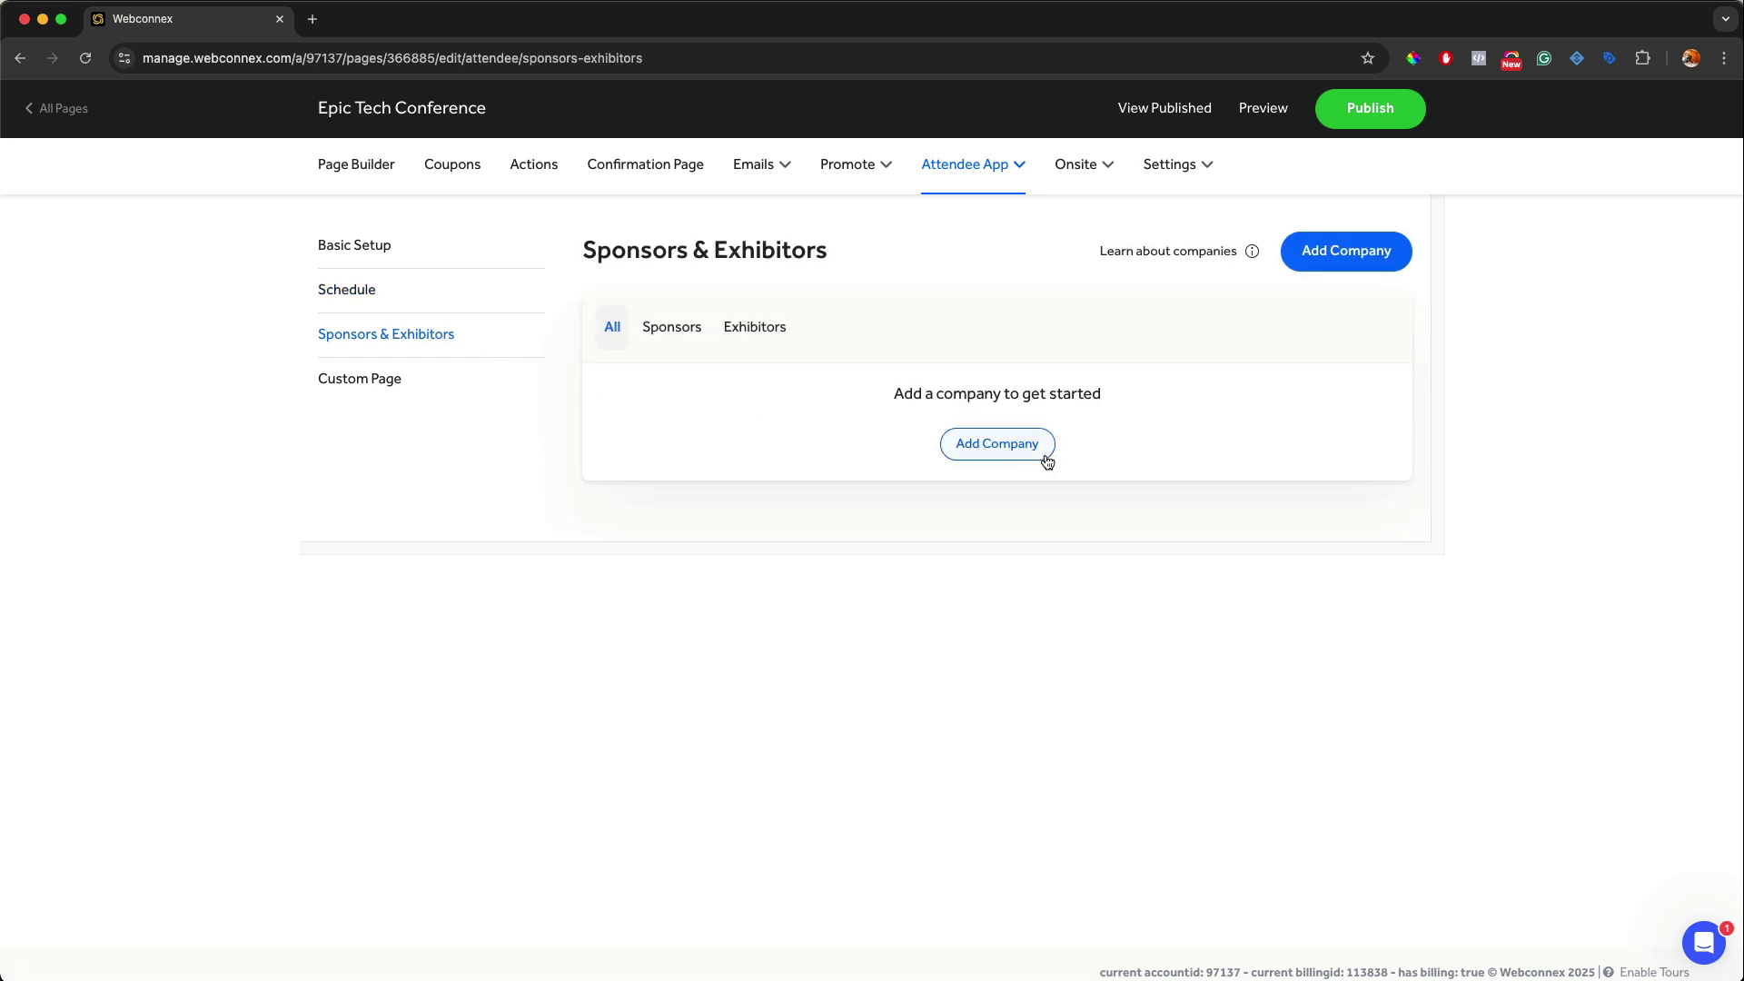
click(1017, 449)
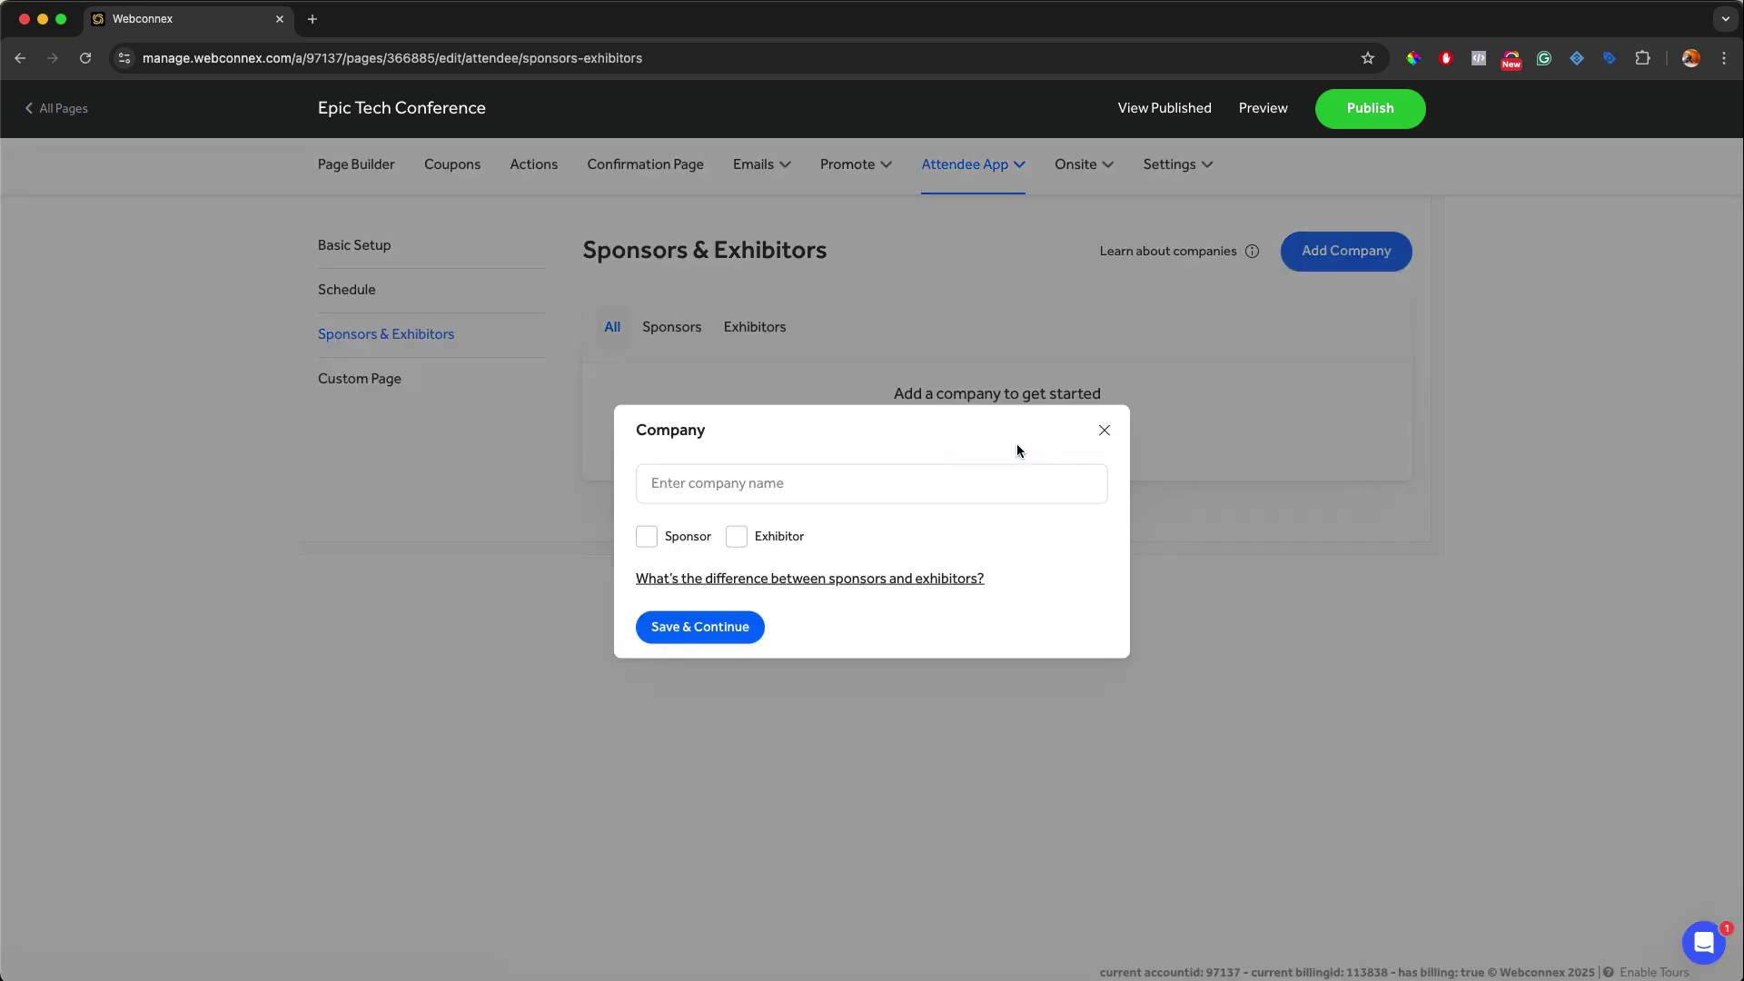
click(669, 541)
click(663, 481)
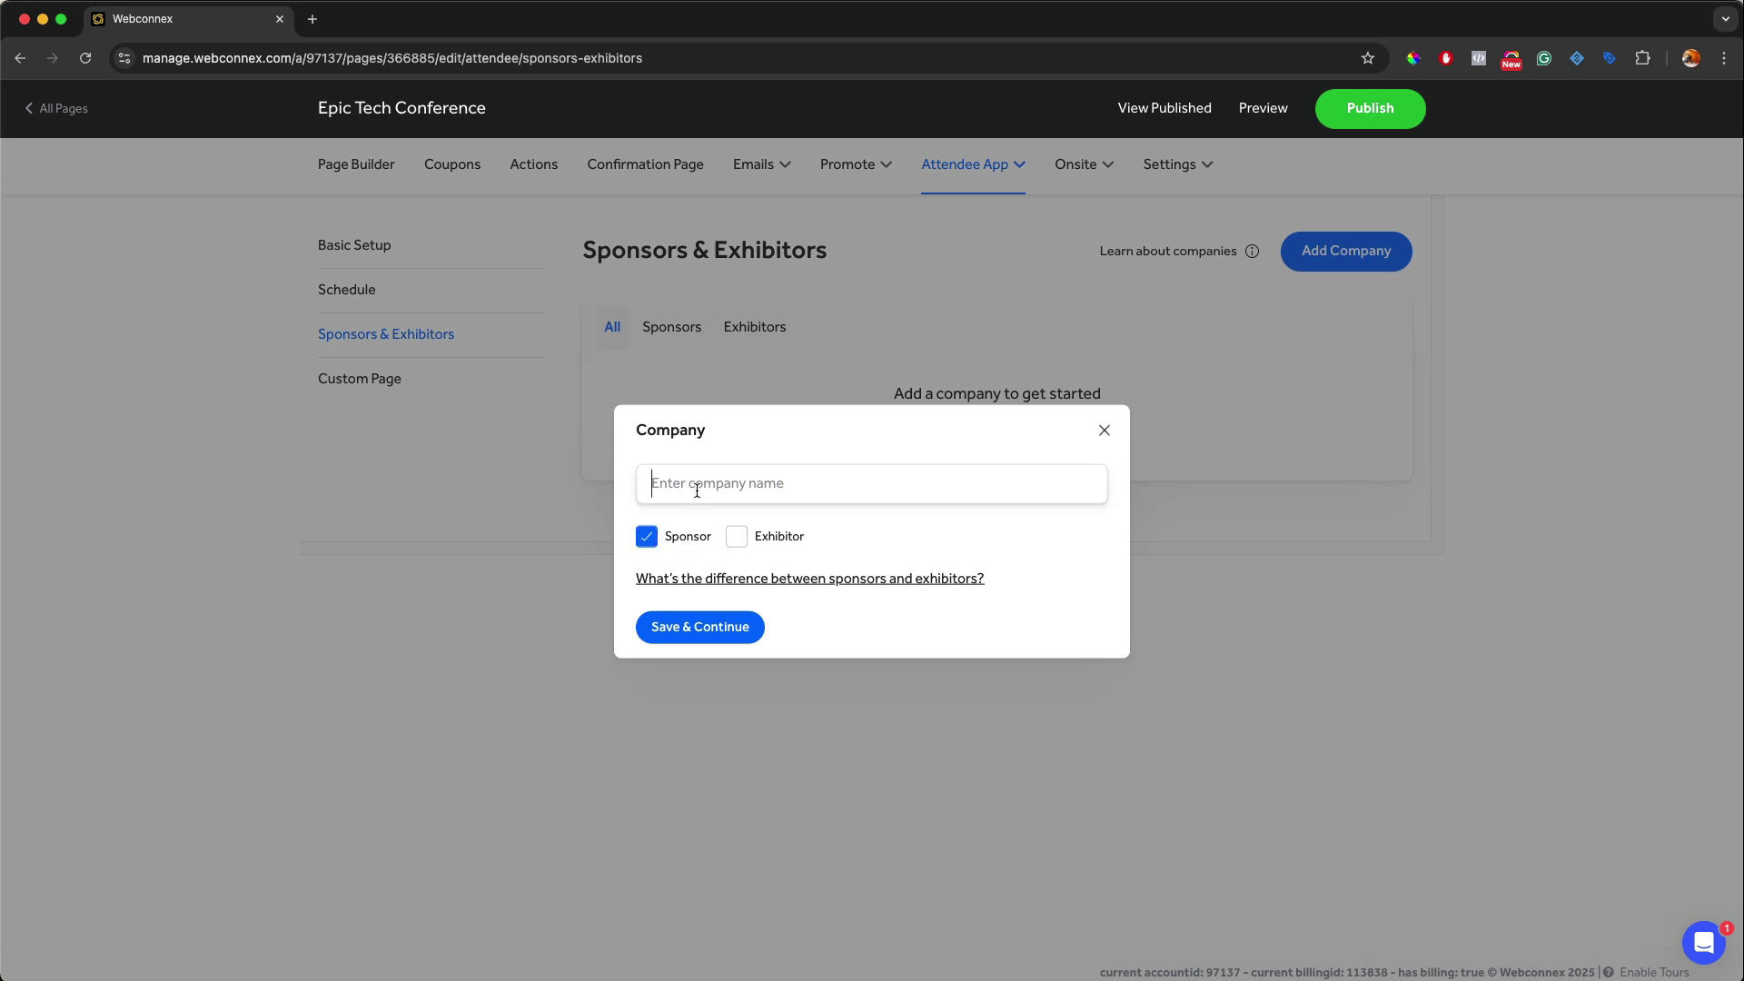
text(Dunder Mifflin)
click(687, 628)
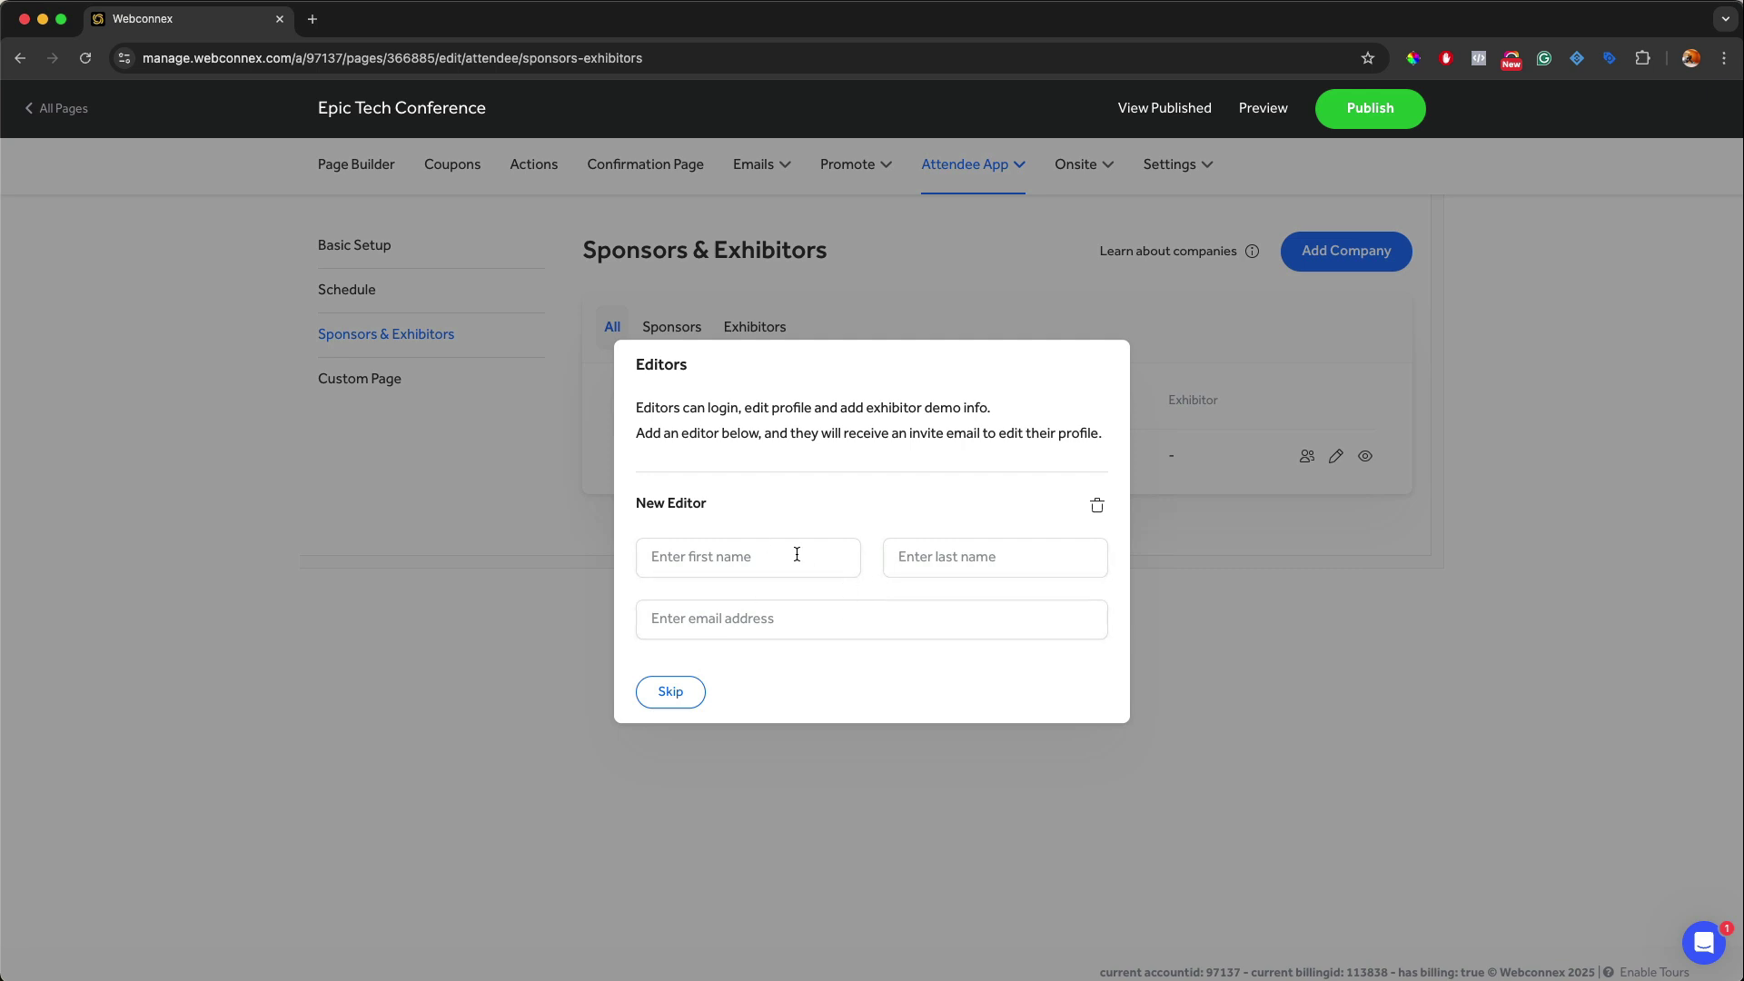
click(696, 700)
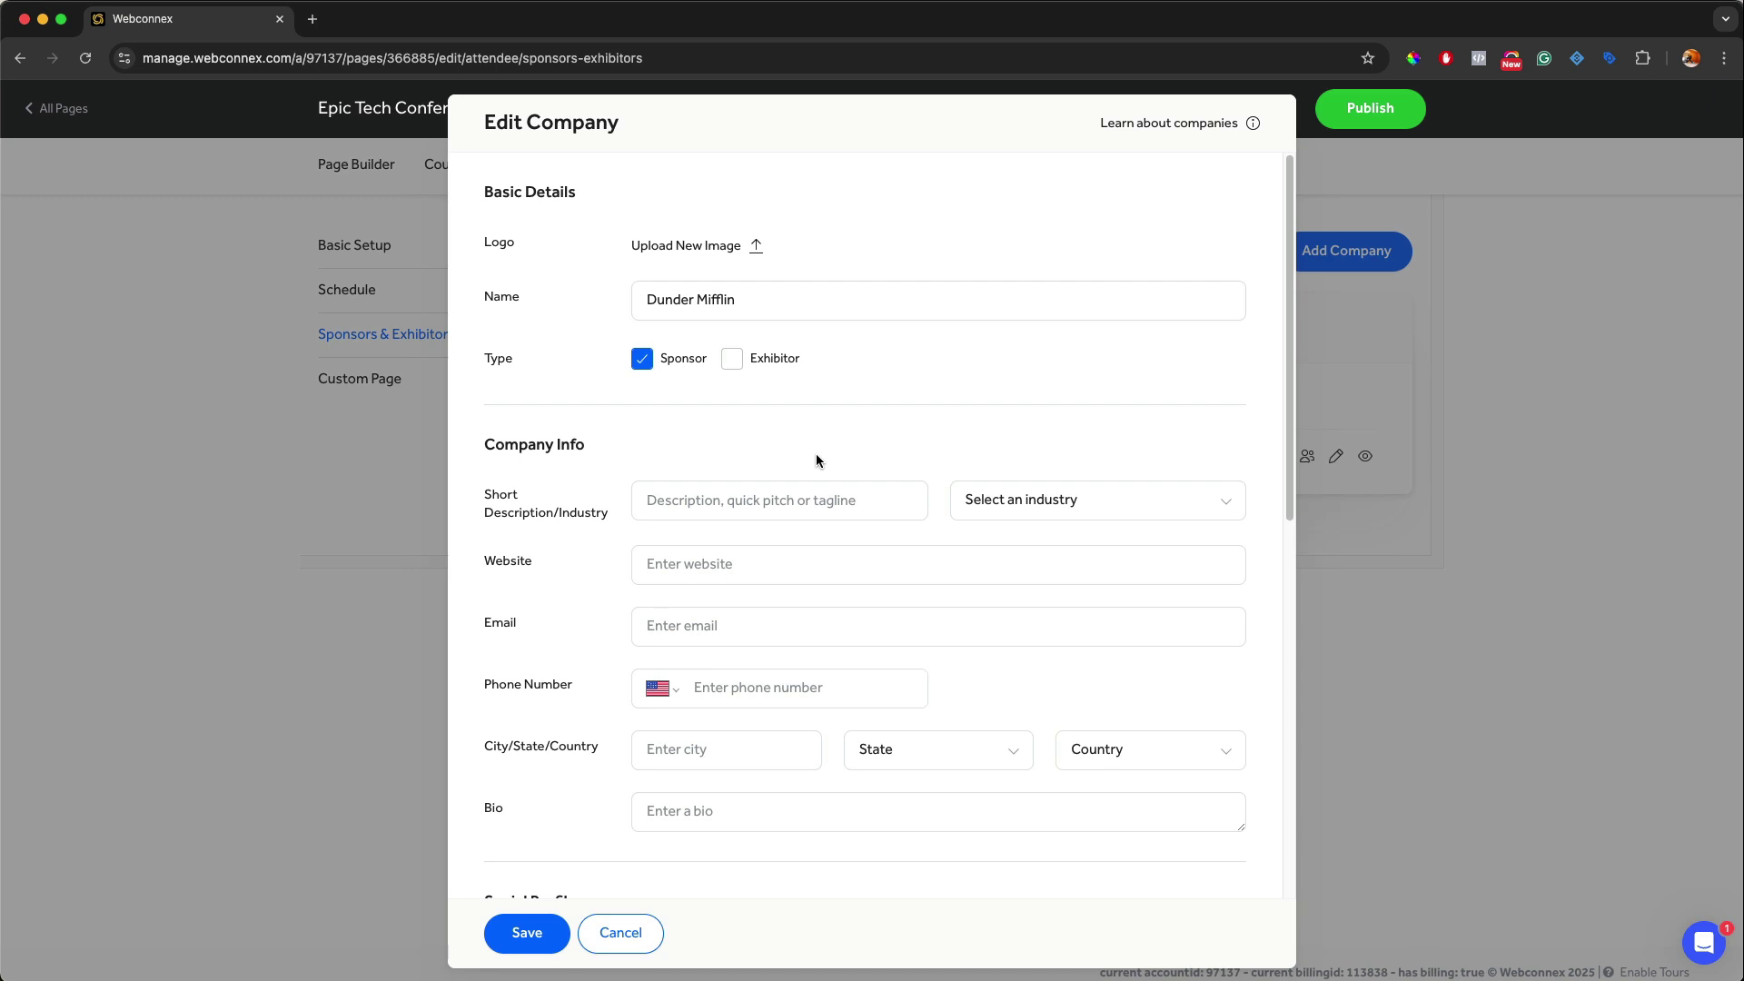
- Review Dunder Mifflin's editable profile fields through lead retrieval, try marking it as an exhibitor too, and discard the edit
scroll(871, 569, down, 3)
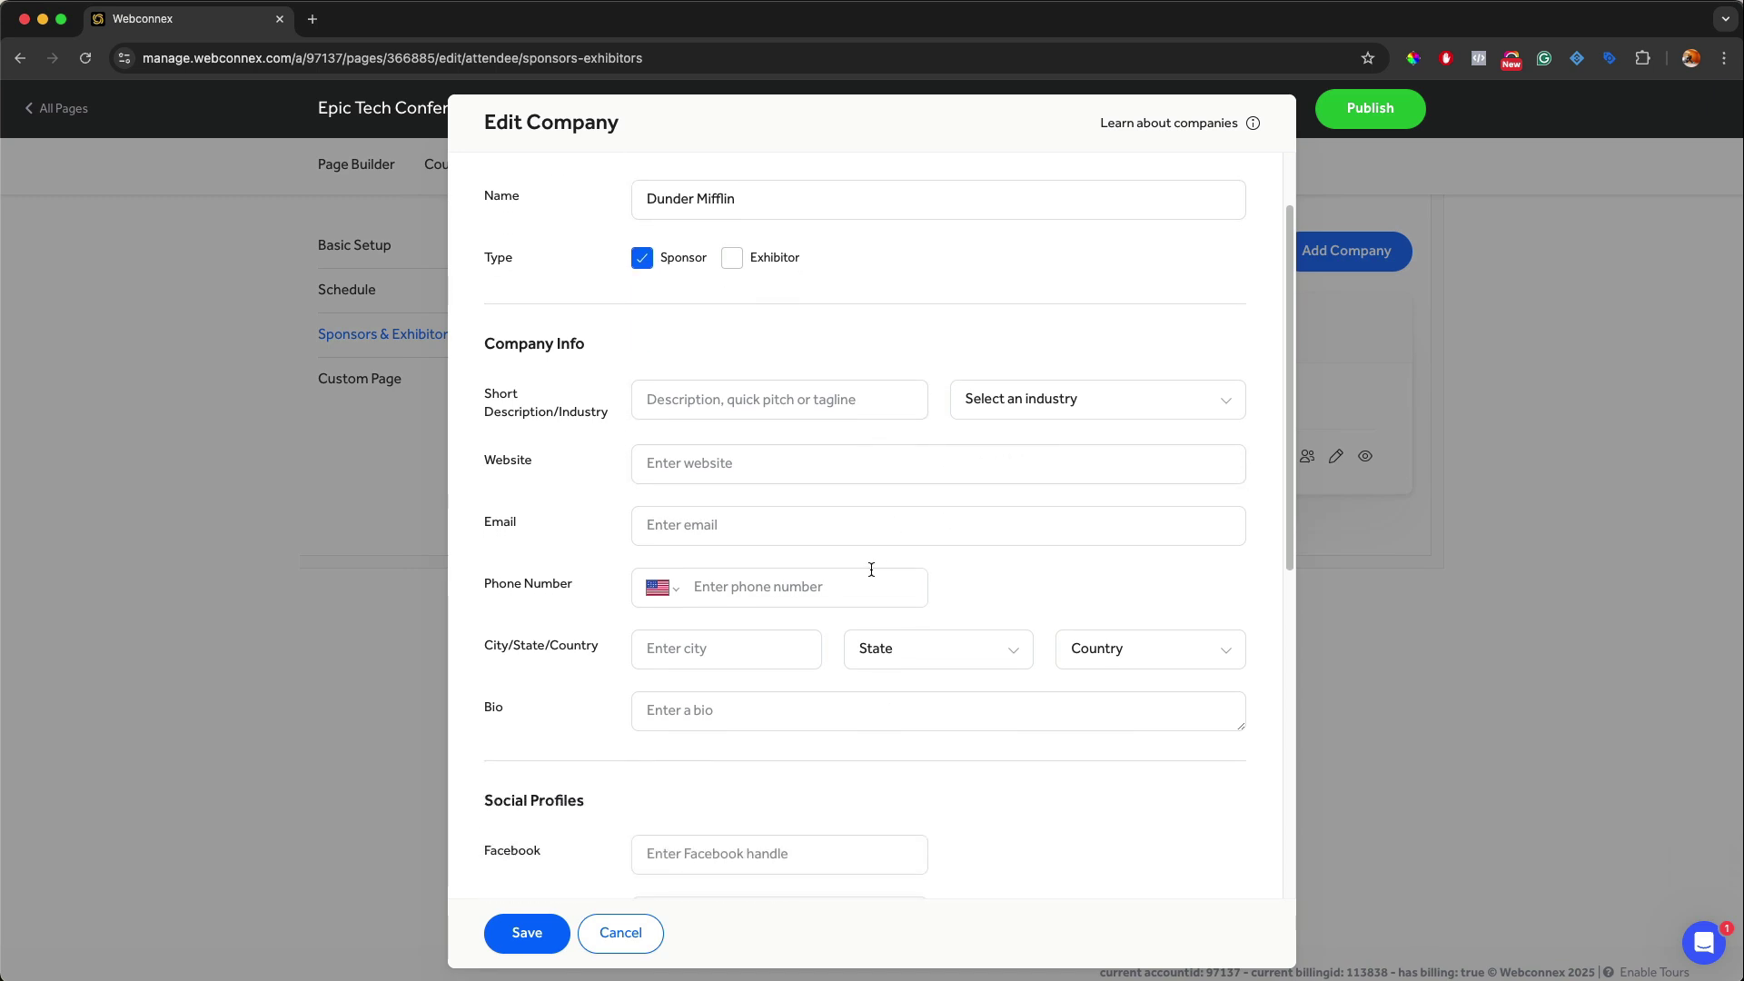
scroll(836, 489, down, 2)
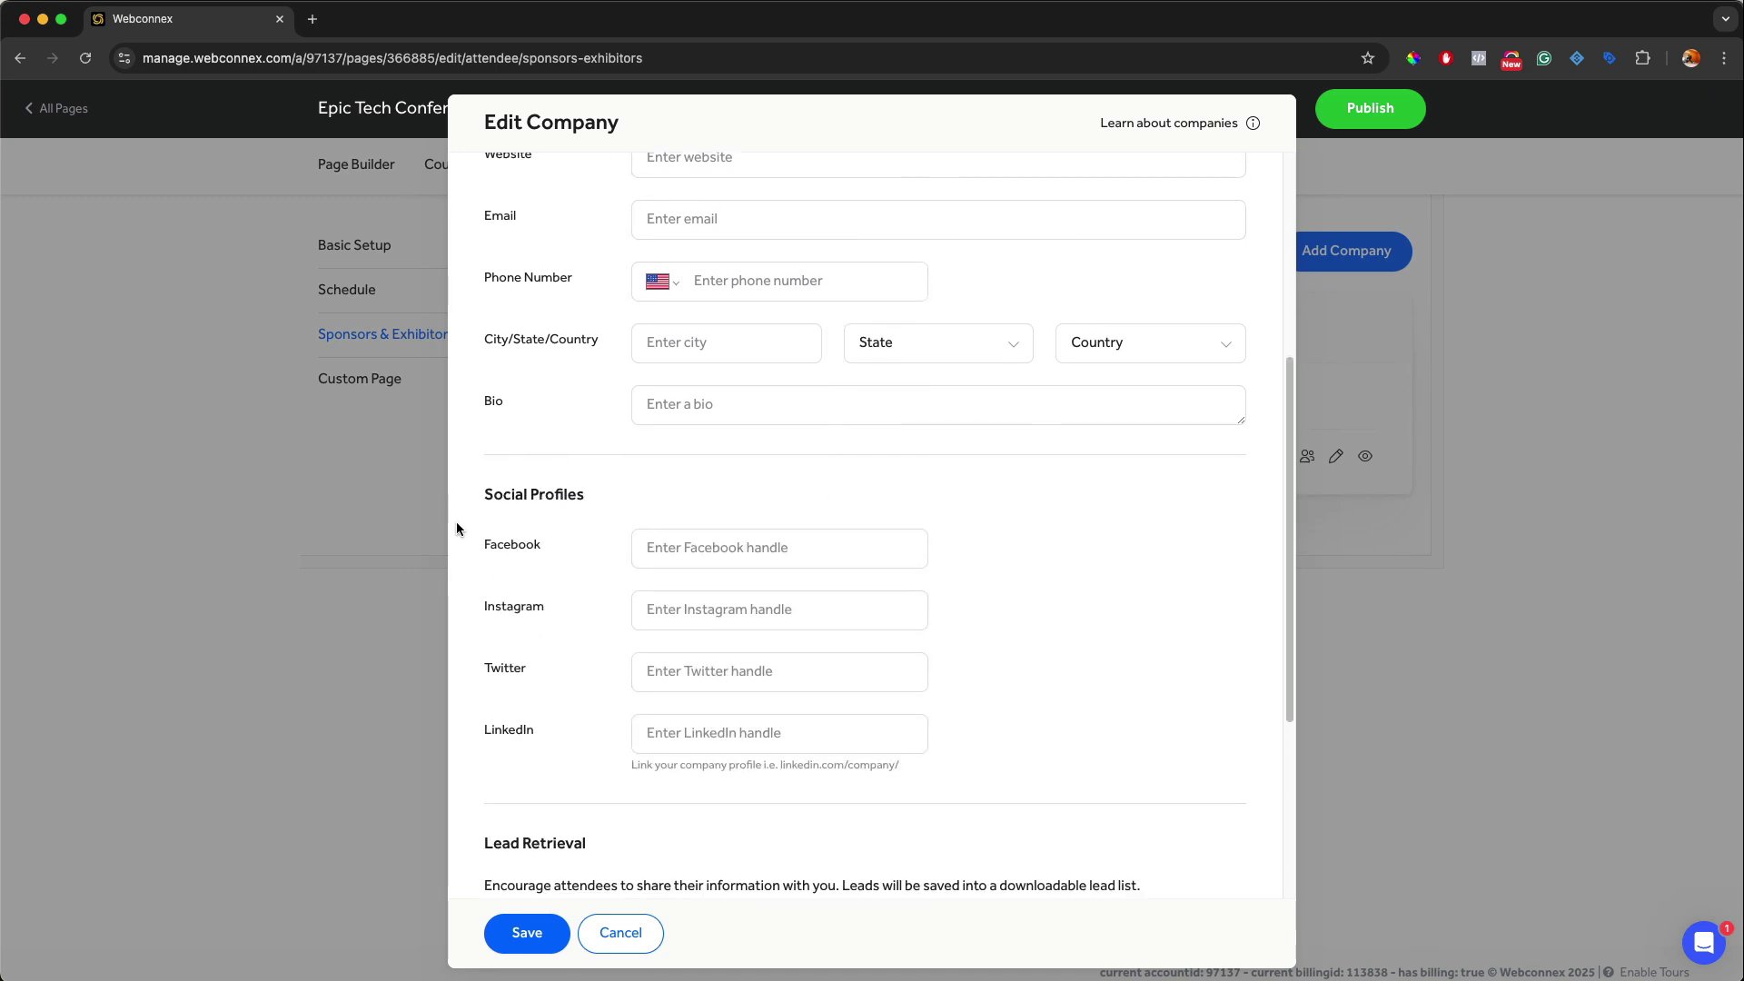
scroll(727, 656, down, 1)
scroll(993, 607, down, 3)
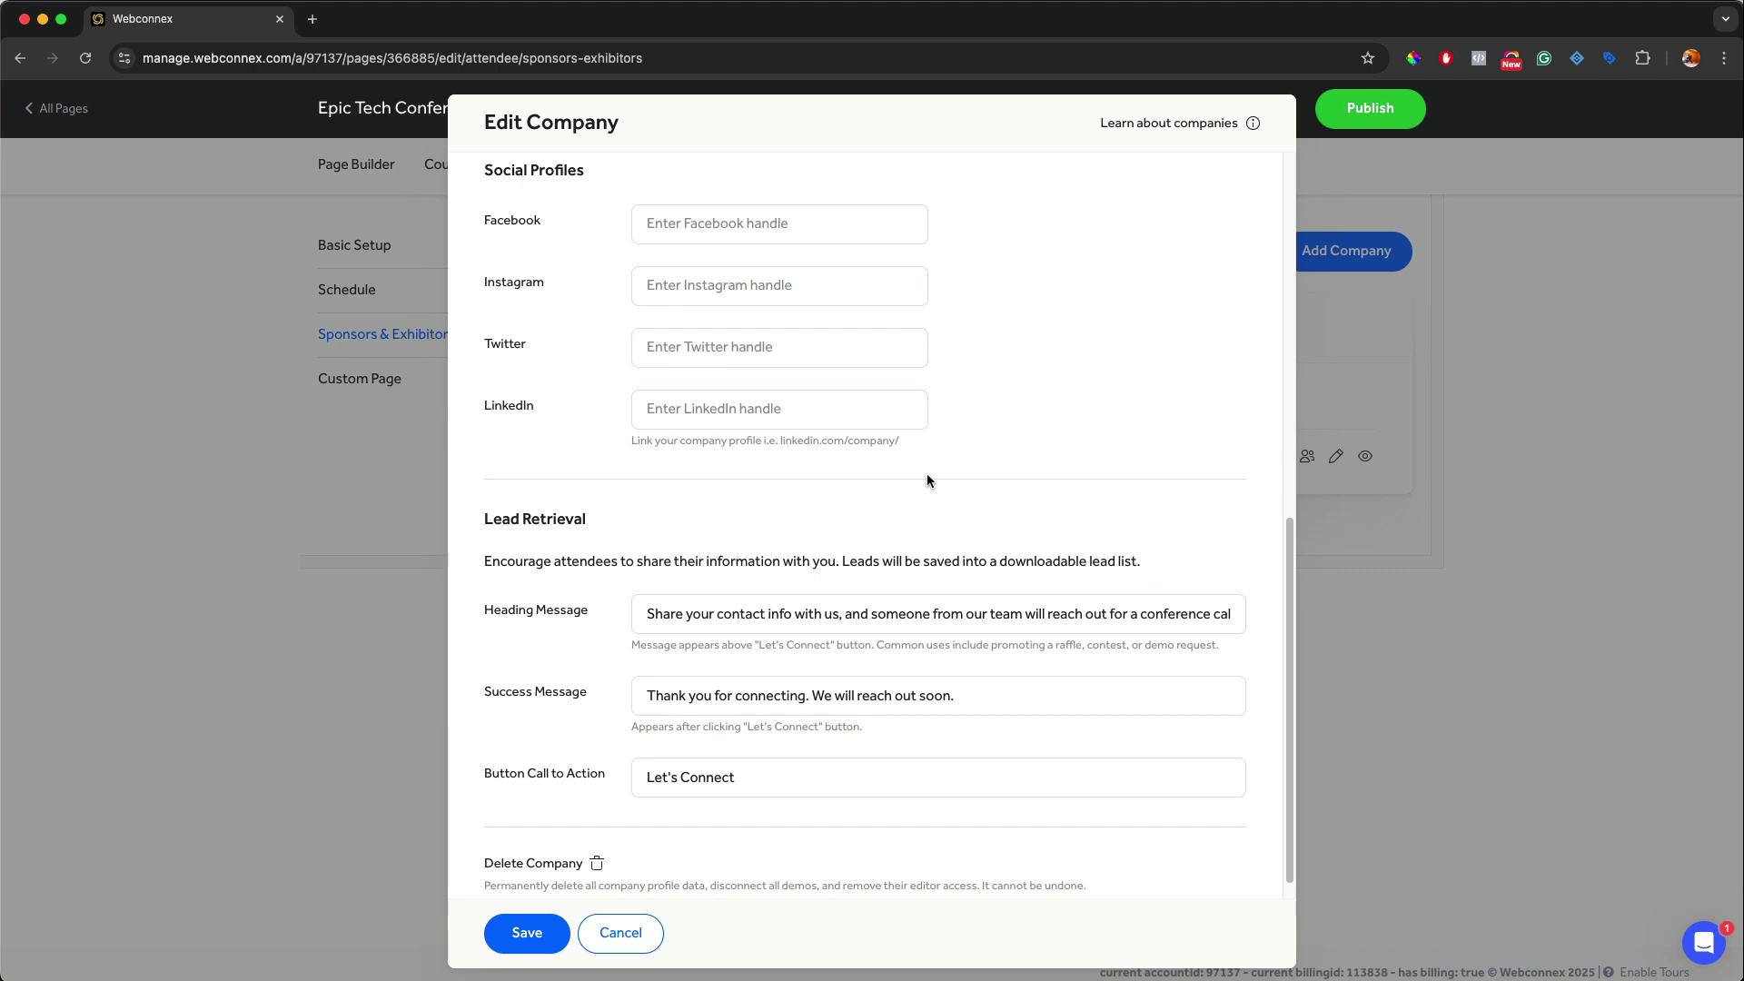
scroll(603, 554, down, 1)
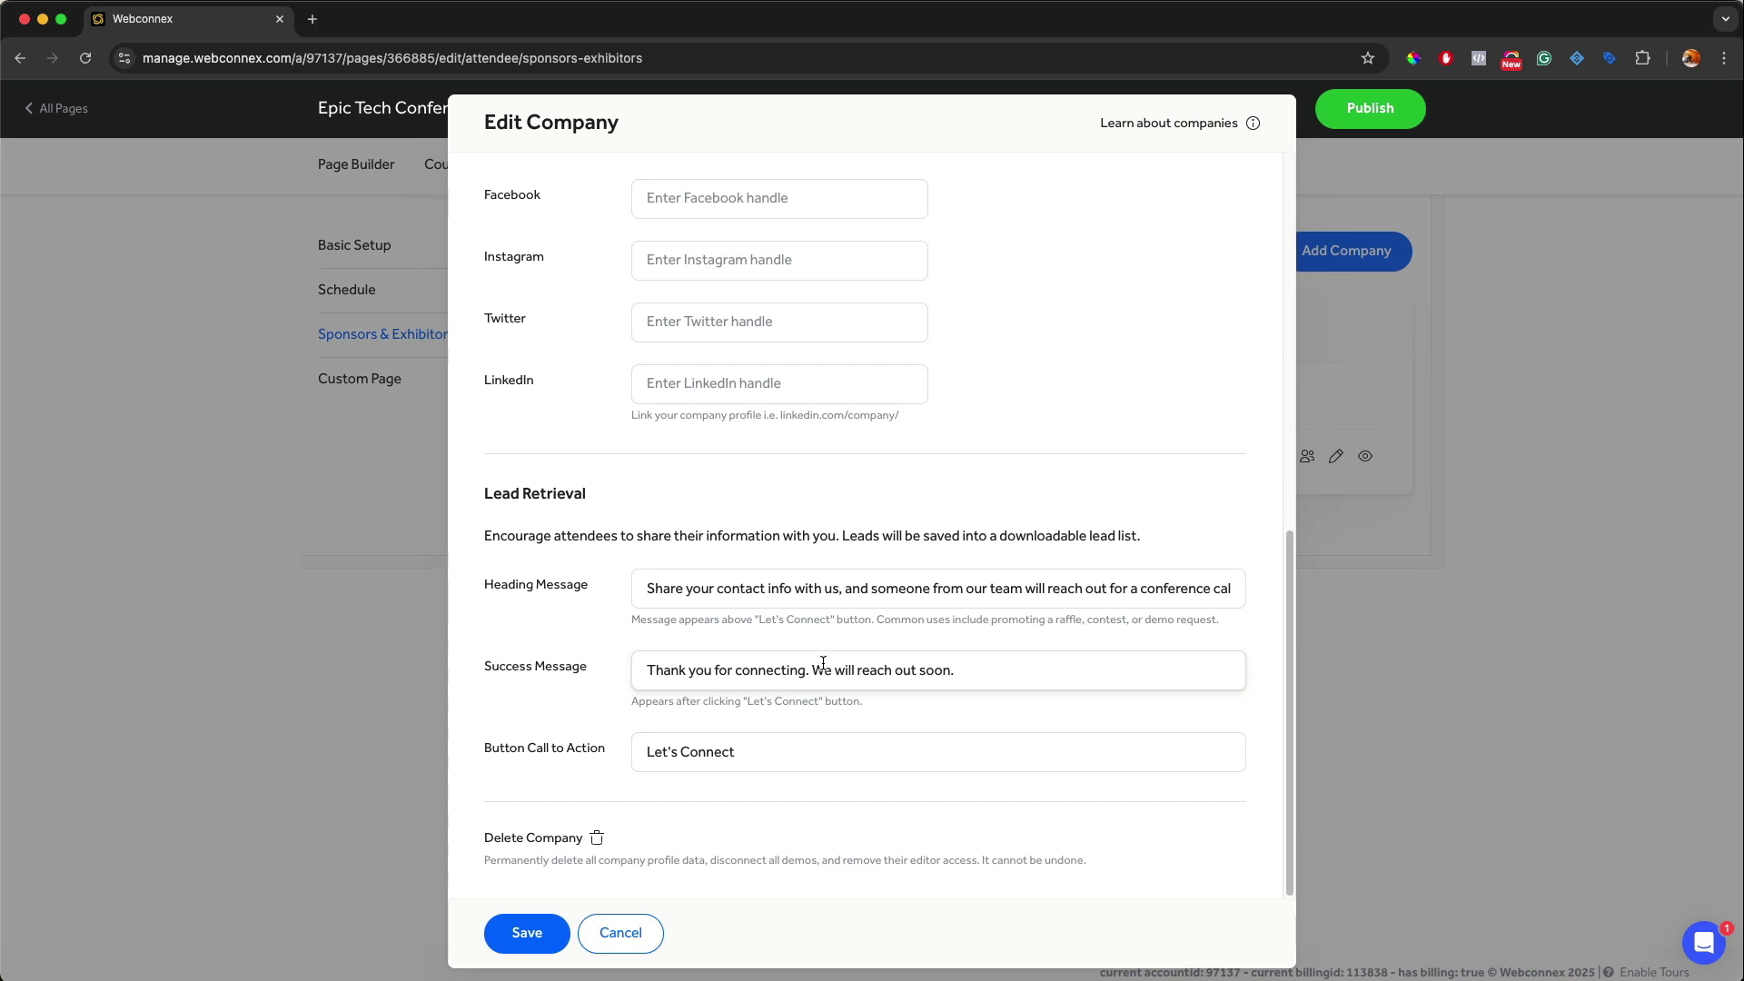
scroll(823, 662, up, 10)
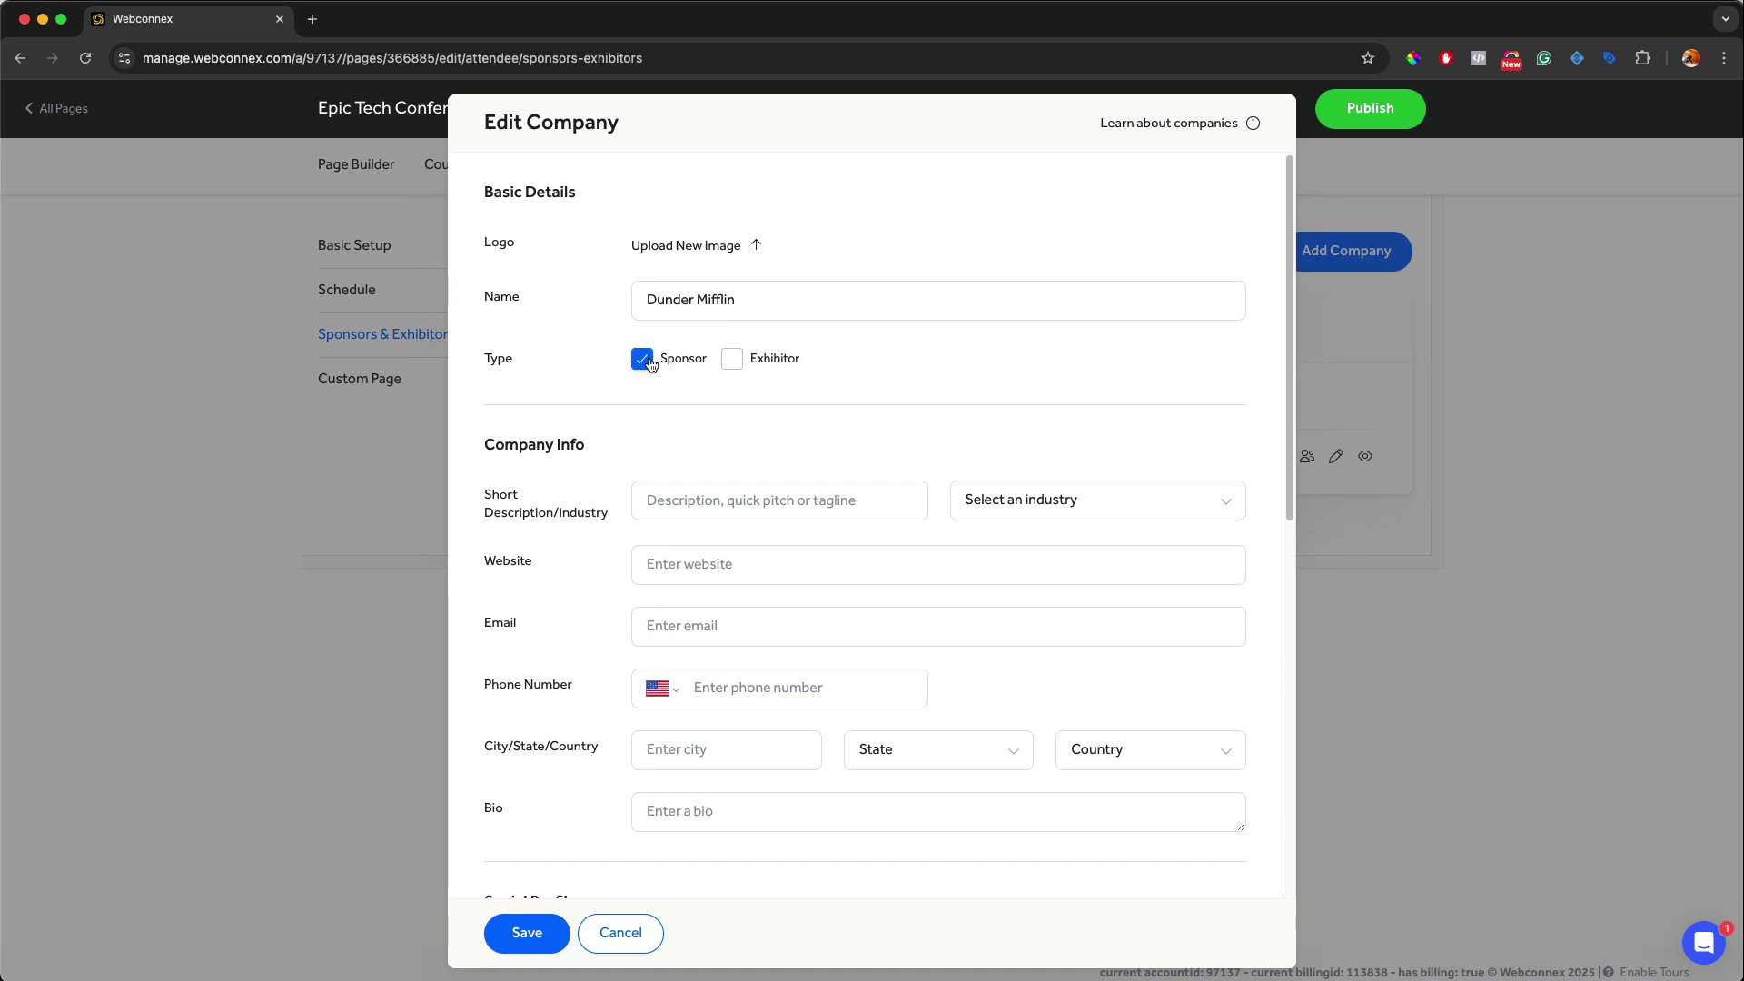
click(734, 363)
click(623, 931)
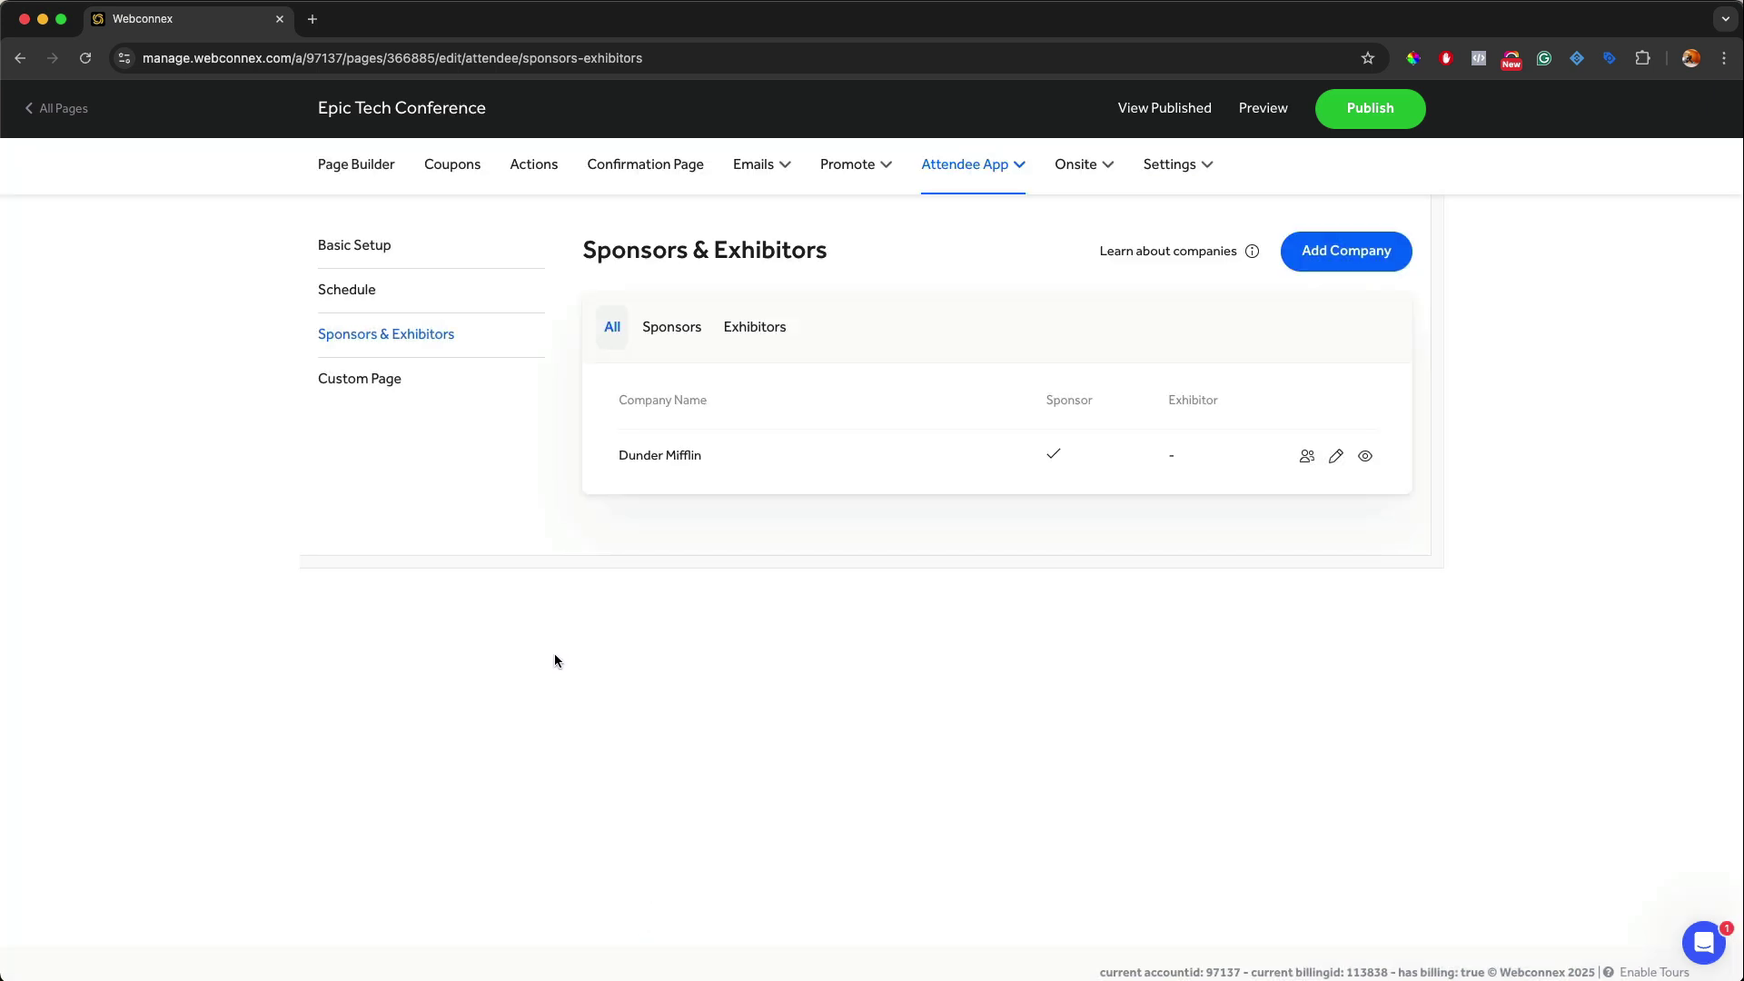
- Look over the Custom Page, Basic Setup, Schedule and Sponsors & Exhibitors sections of the Attendee App without changing anything
click(329, 385)
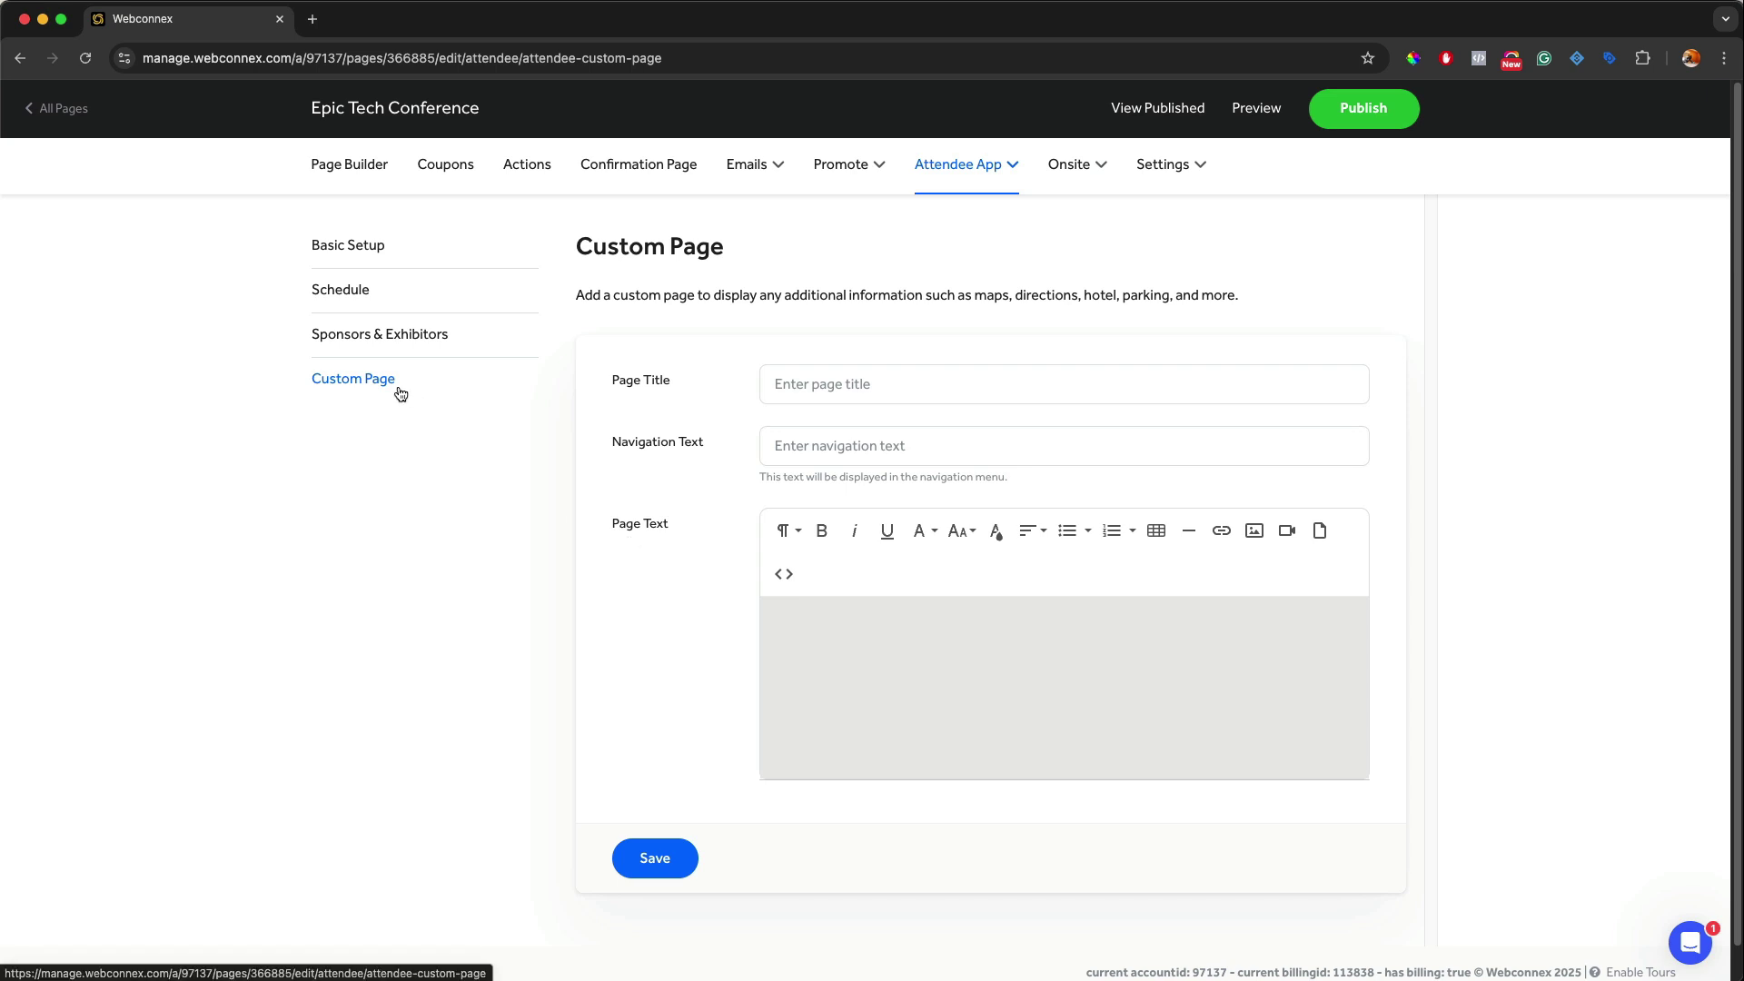
click(363, 247)
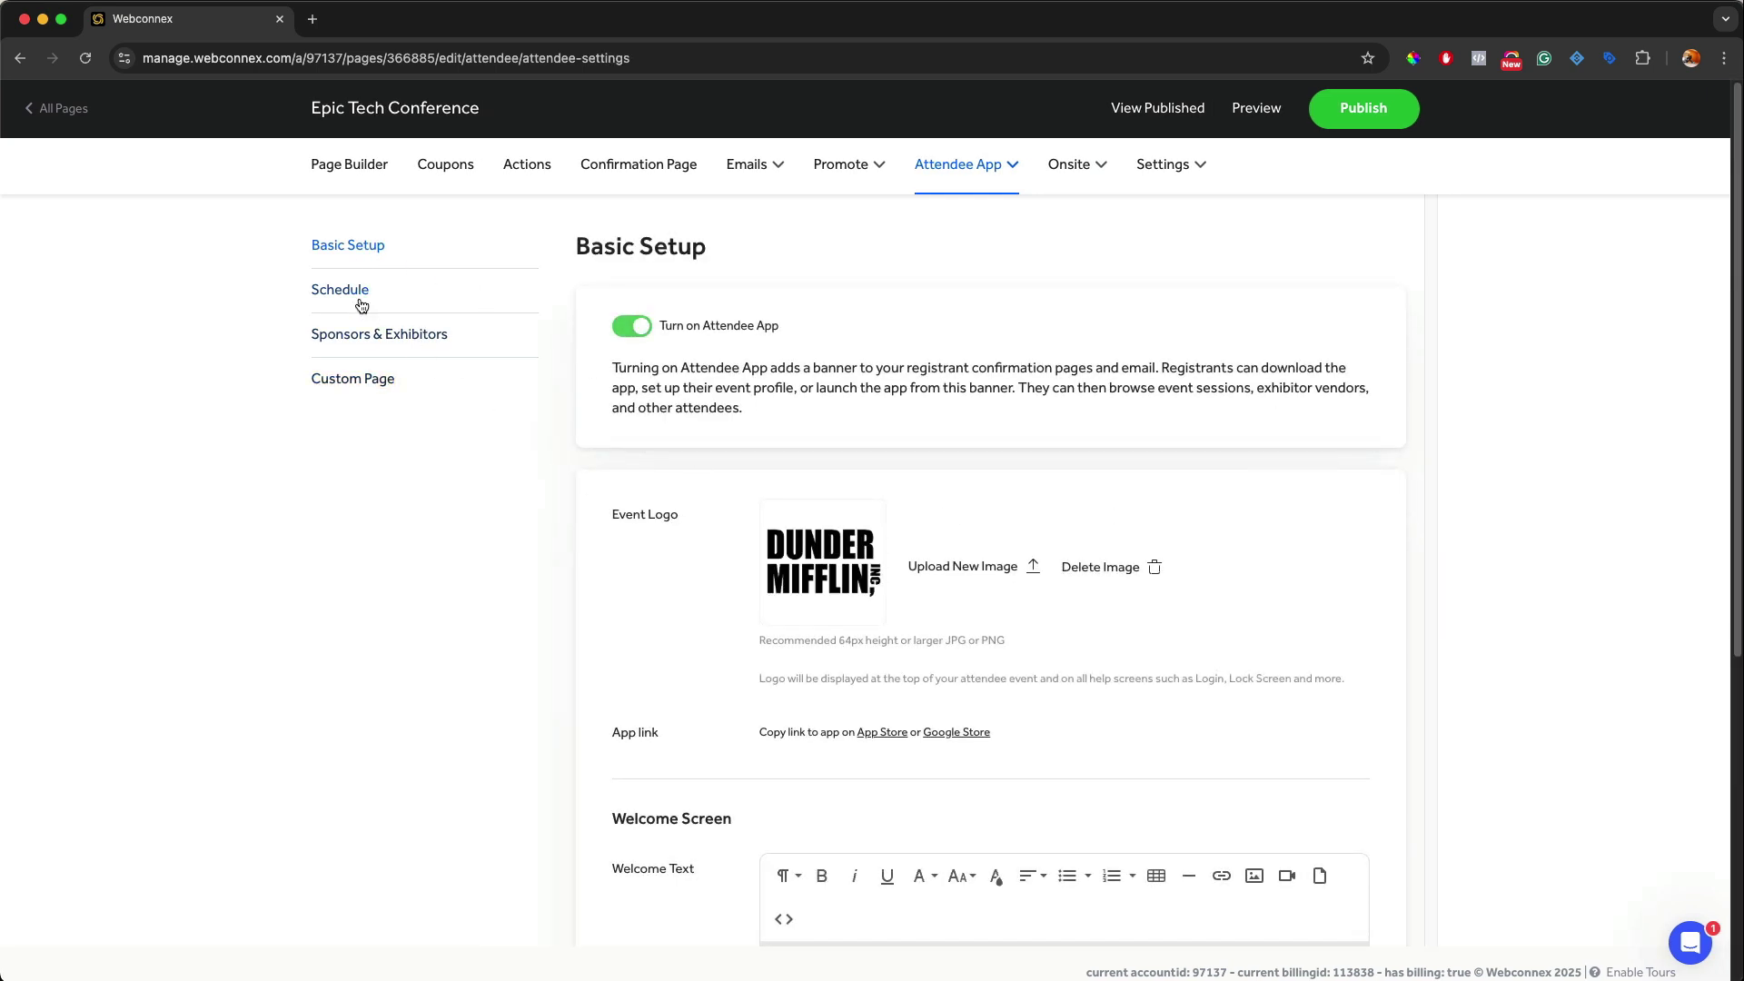
click(349, 289)
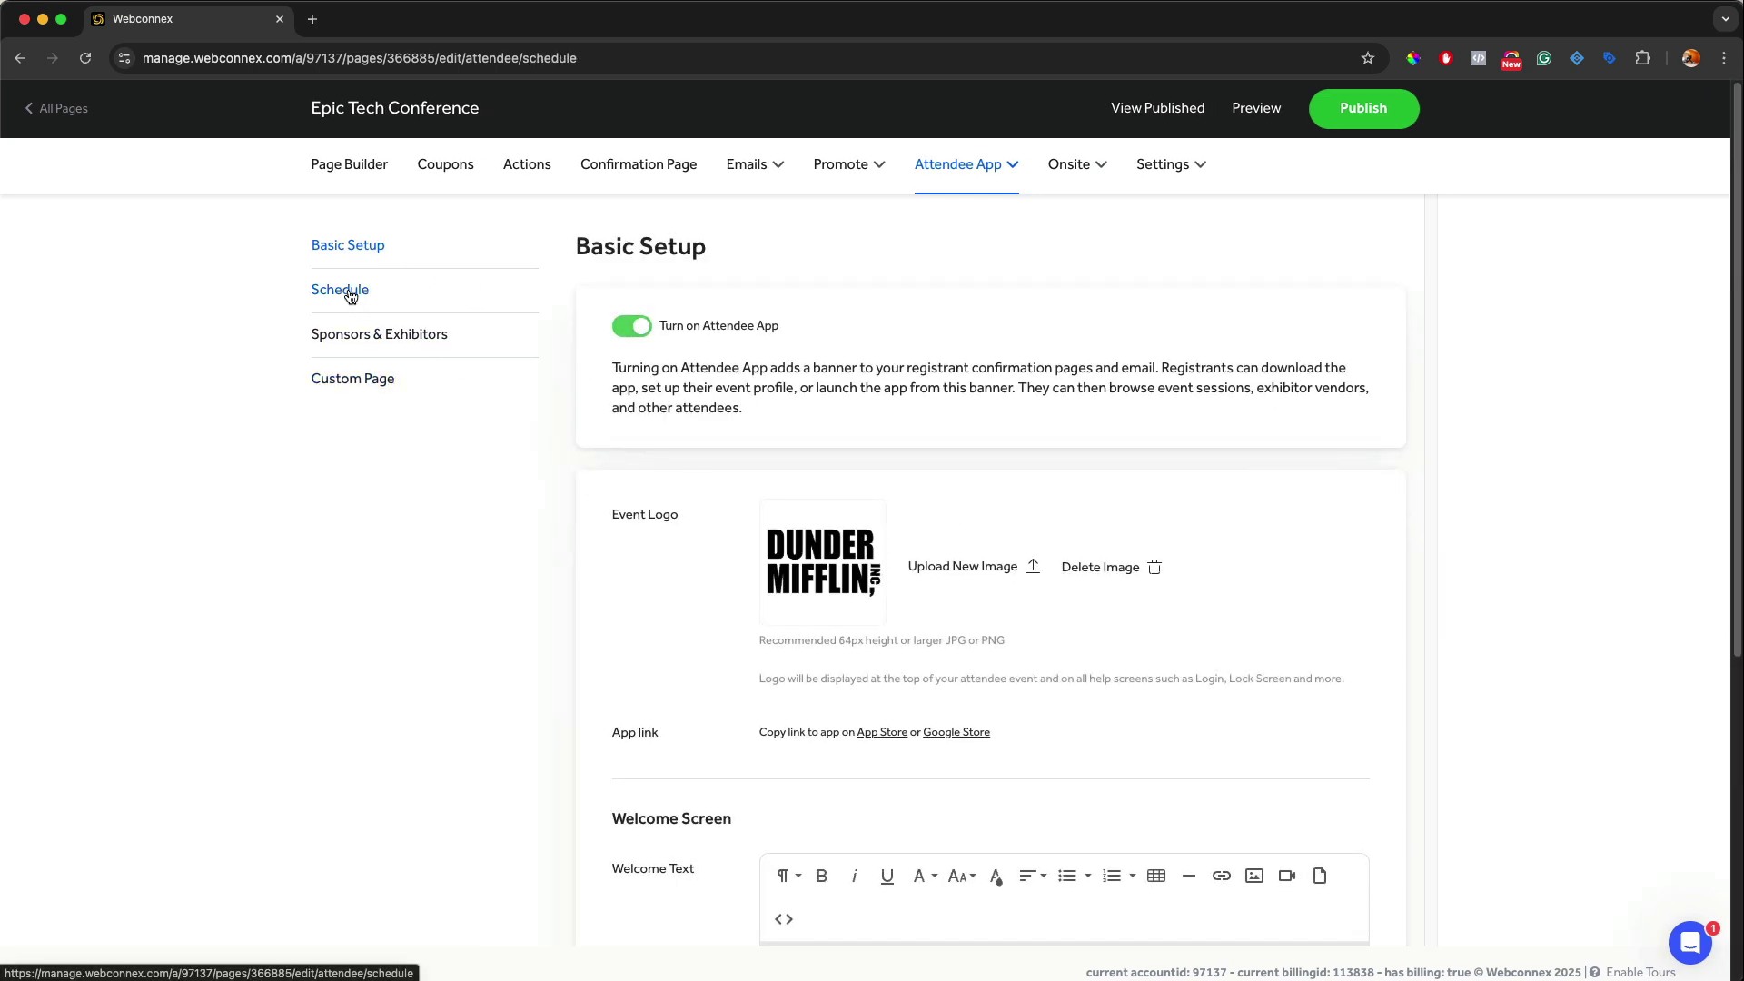
click(450, 333)
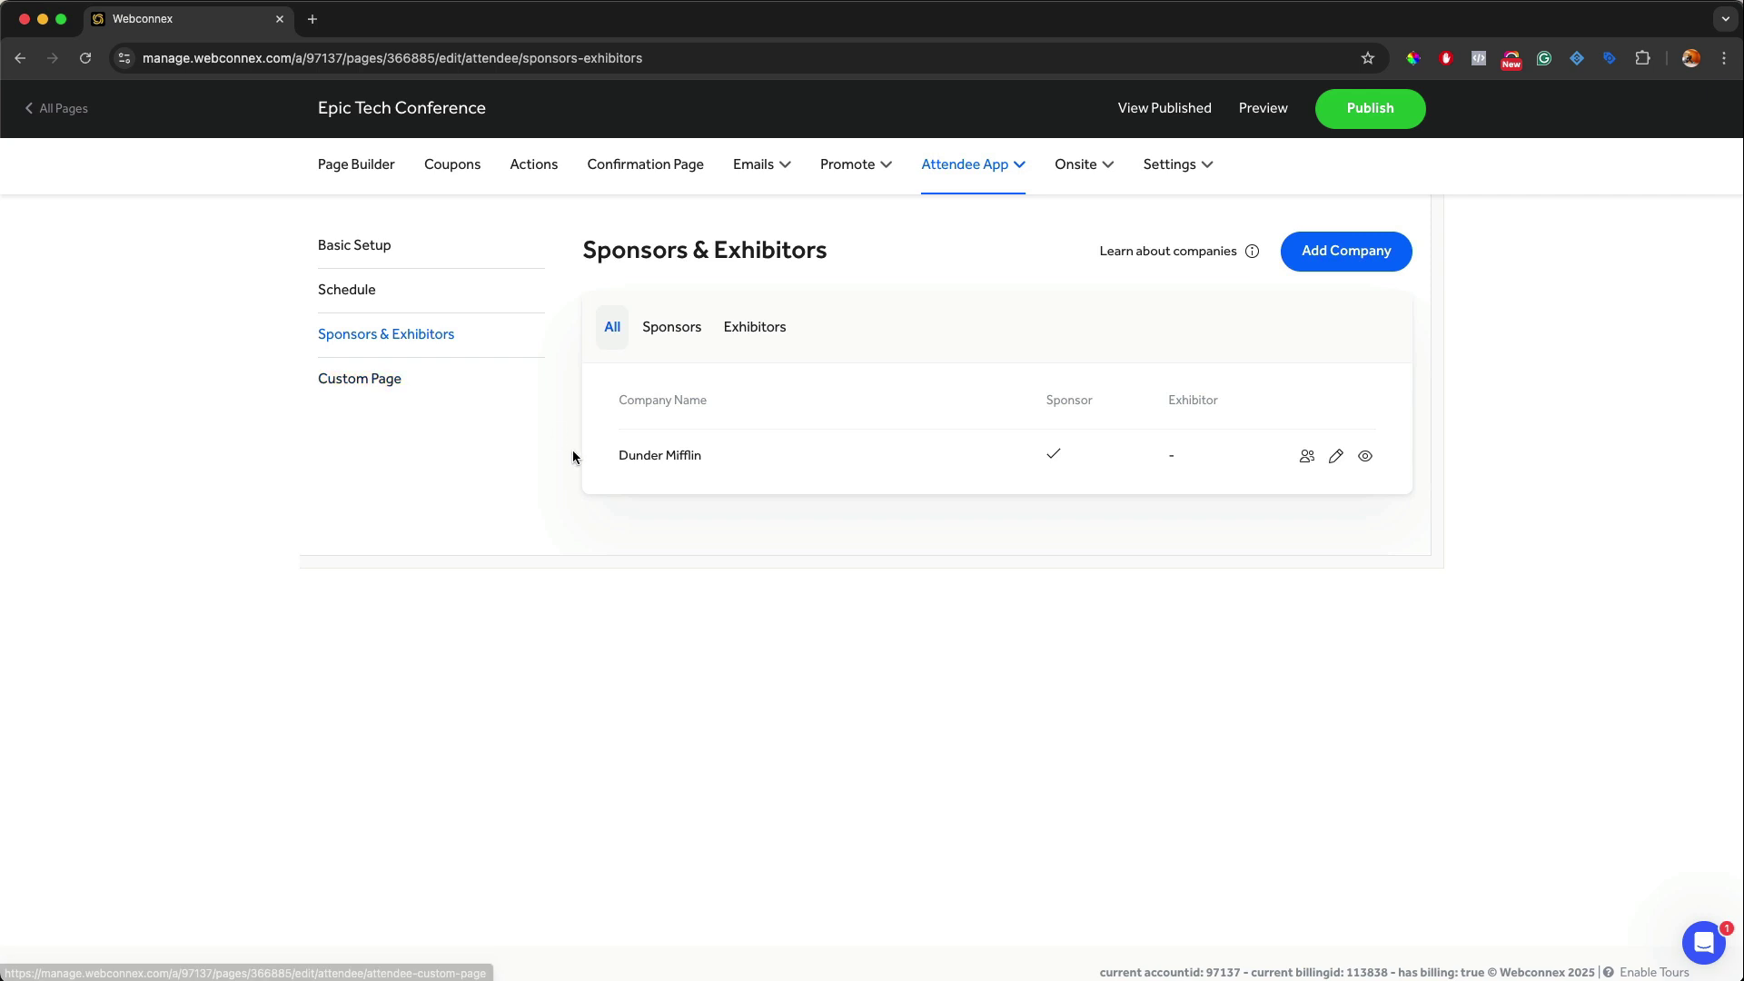
click(395, 381)
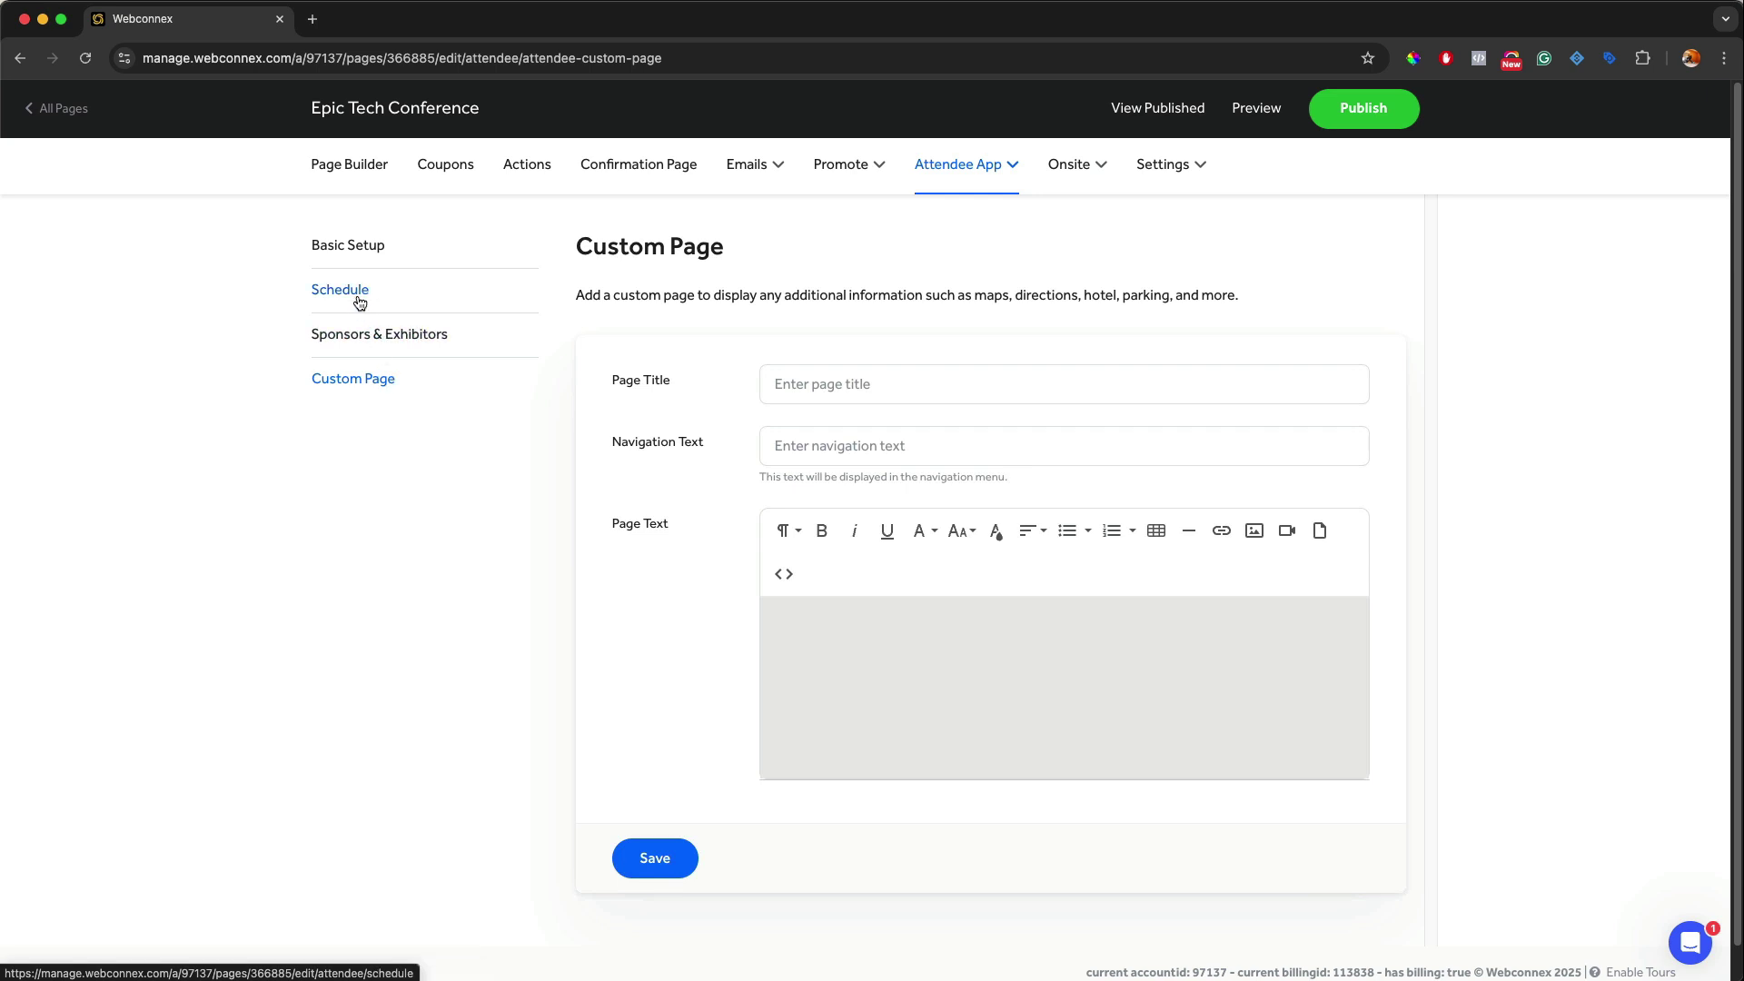
- Review the Attendee App's basic setup, from the event logo and welcome text to the welcome screen's display options
click(347, 247)
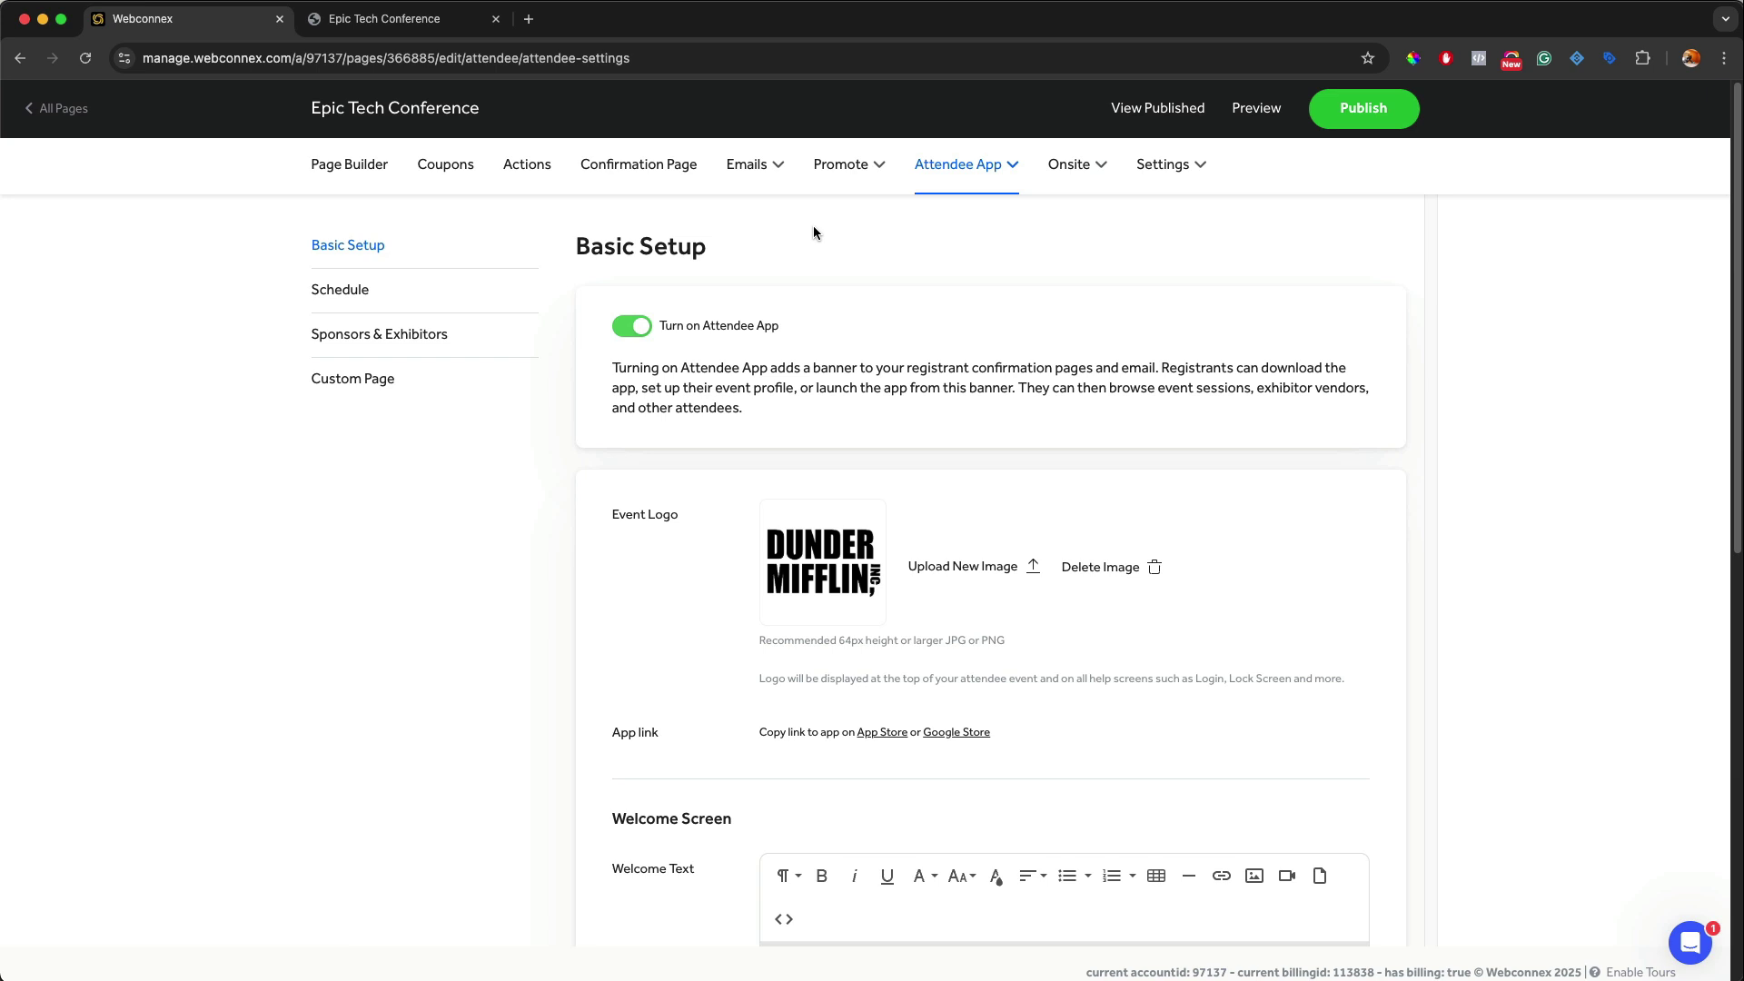
scroll(815, 236, down, 5)
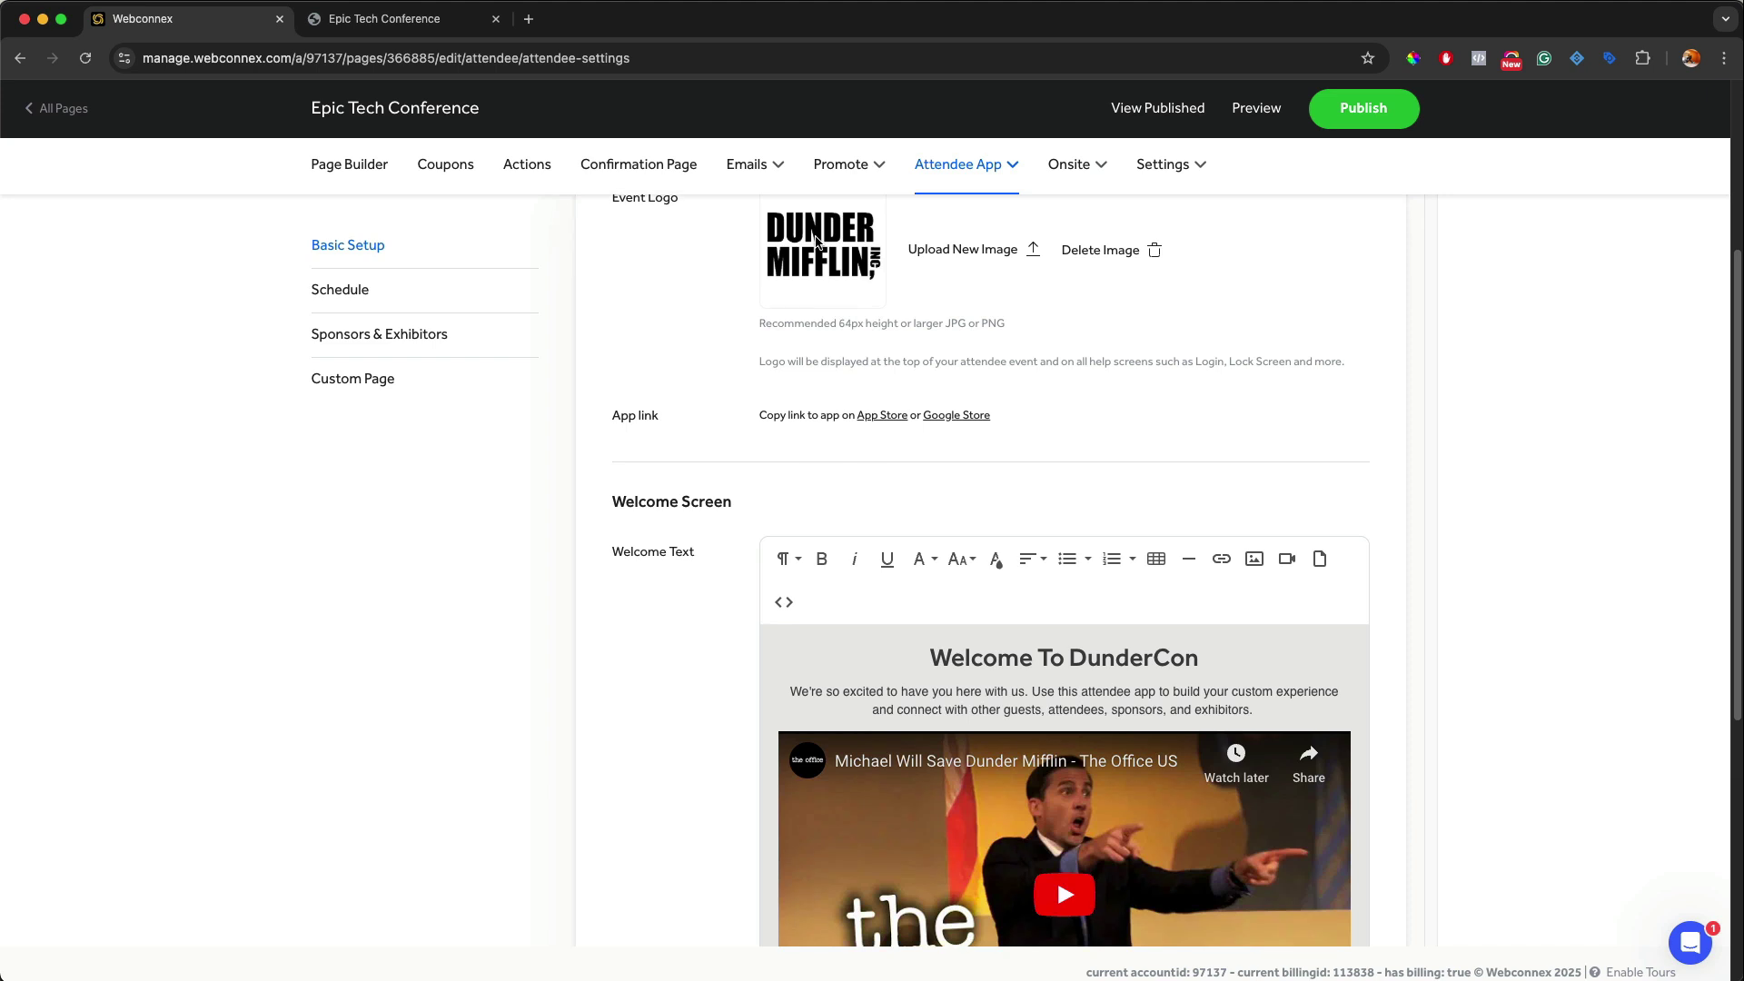
scroll(826, 273, down, 2)
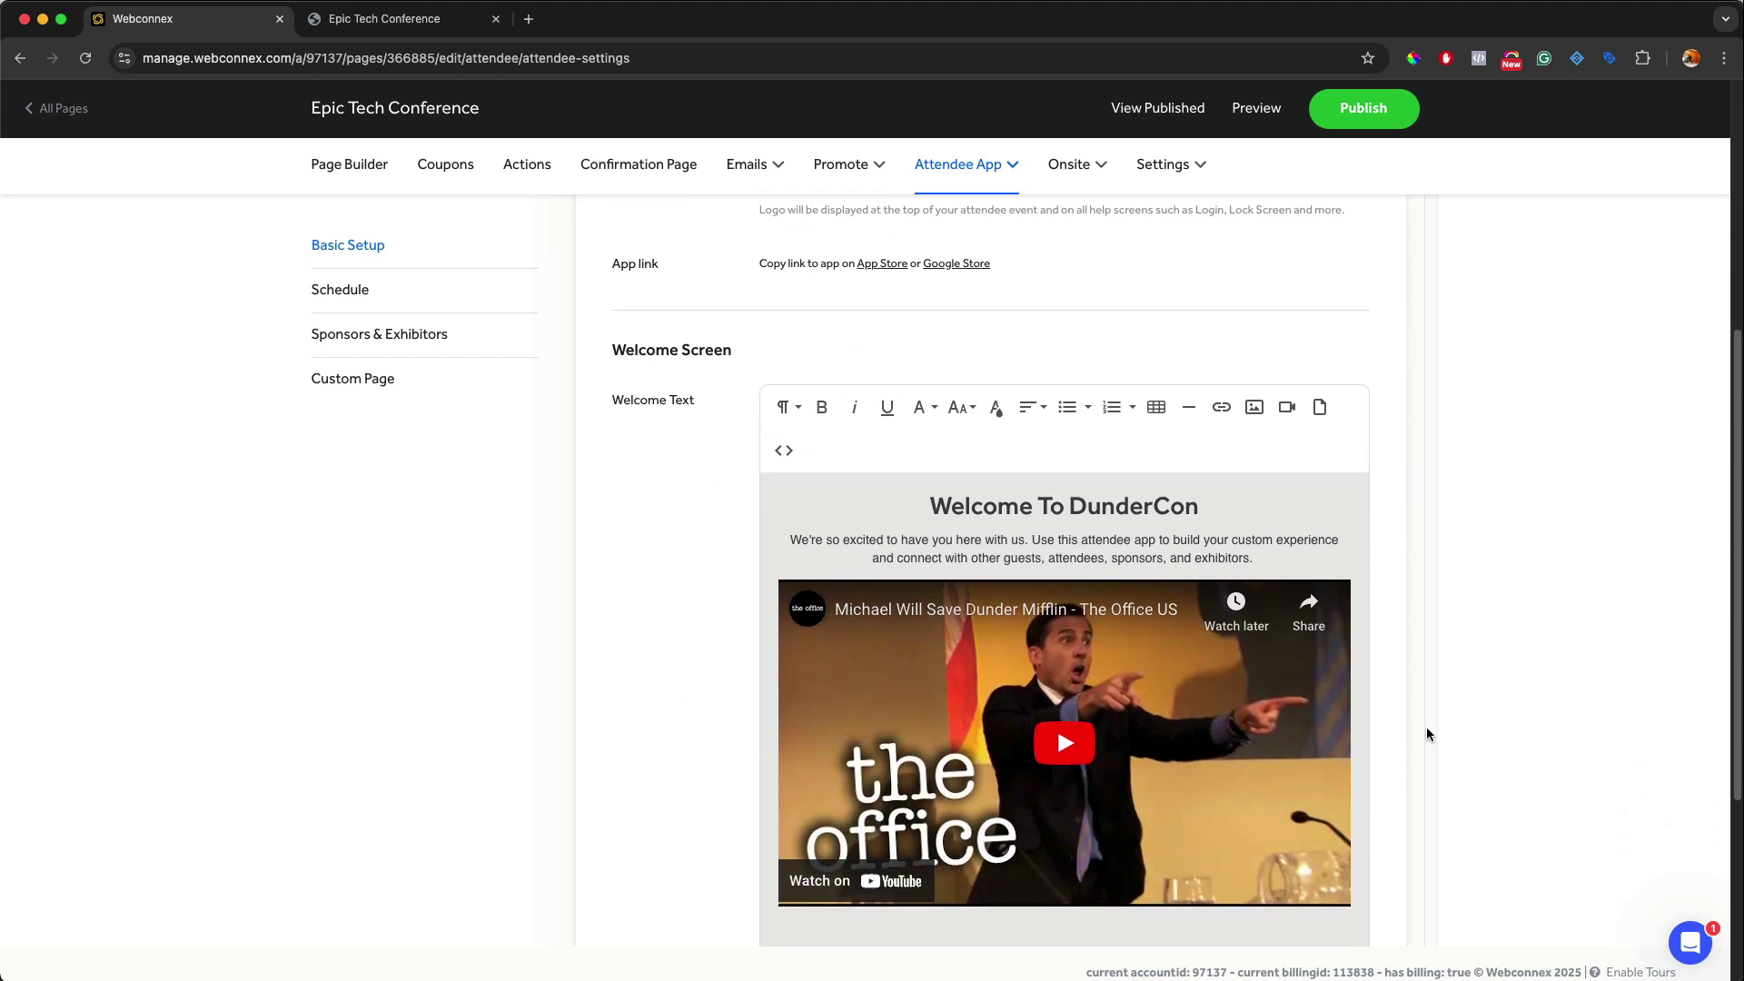
scroll(793, 541, down, 2)
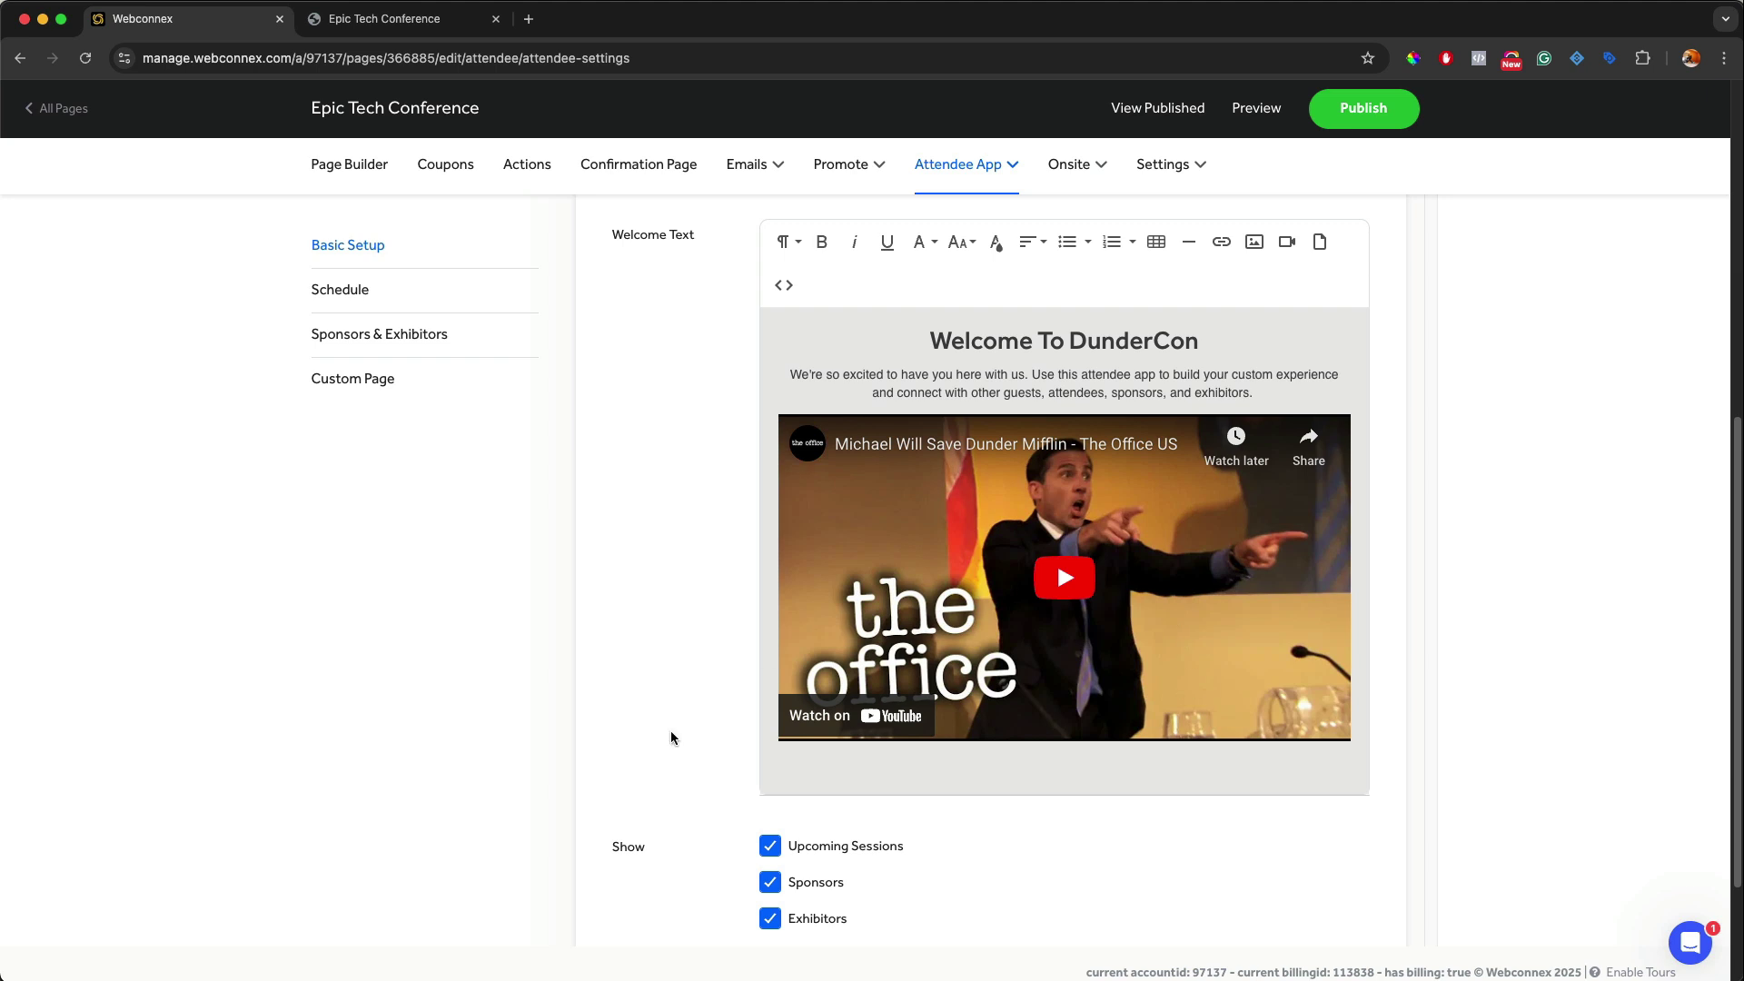
scroll(672, 737, down, 2)
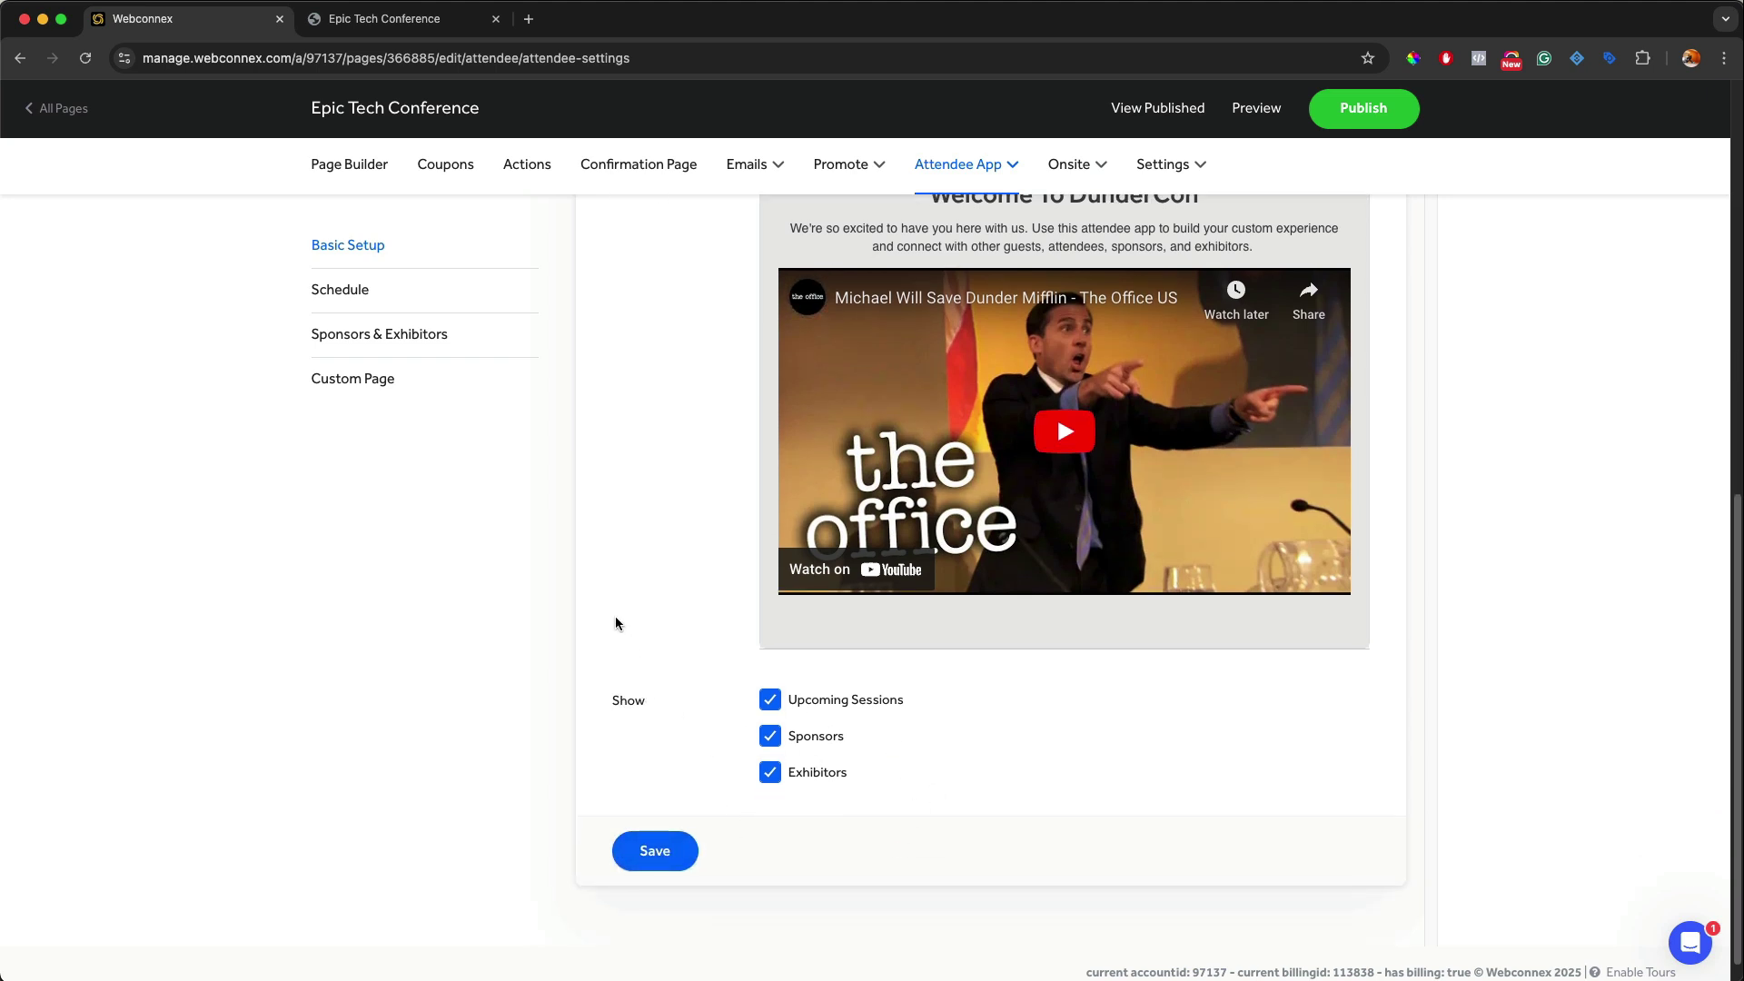
- Examine the custom page's title, navigation text, exhibitor map and hotel location content
click(393, 388)
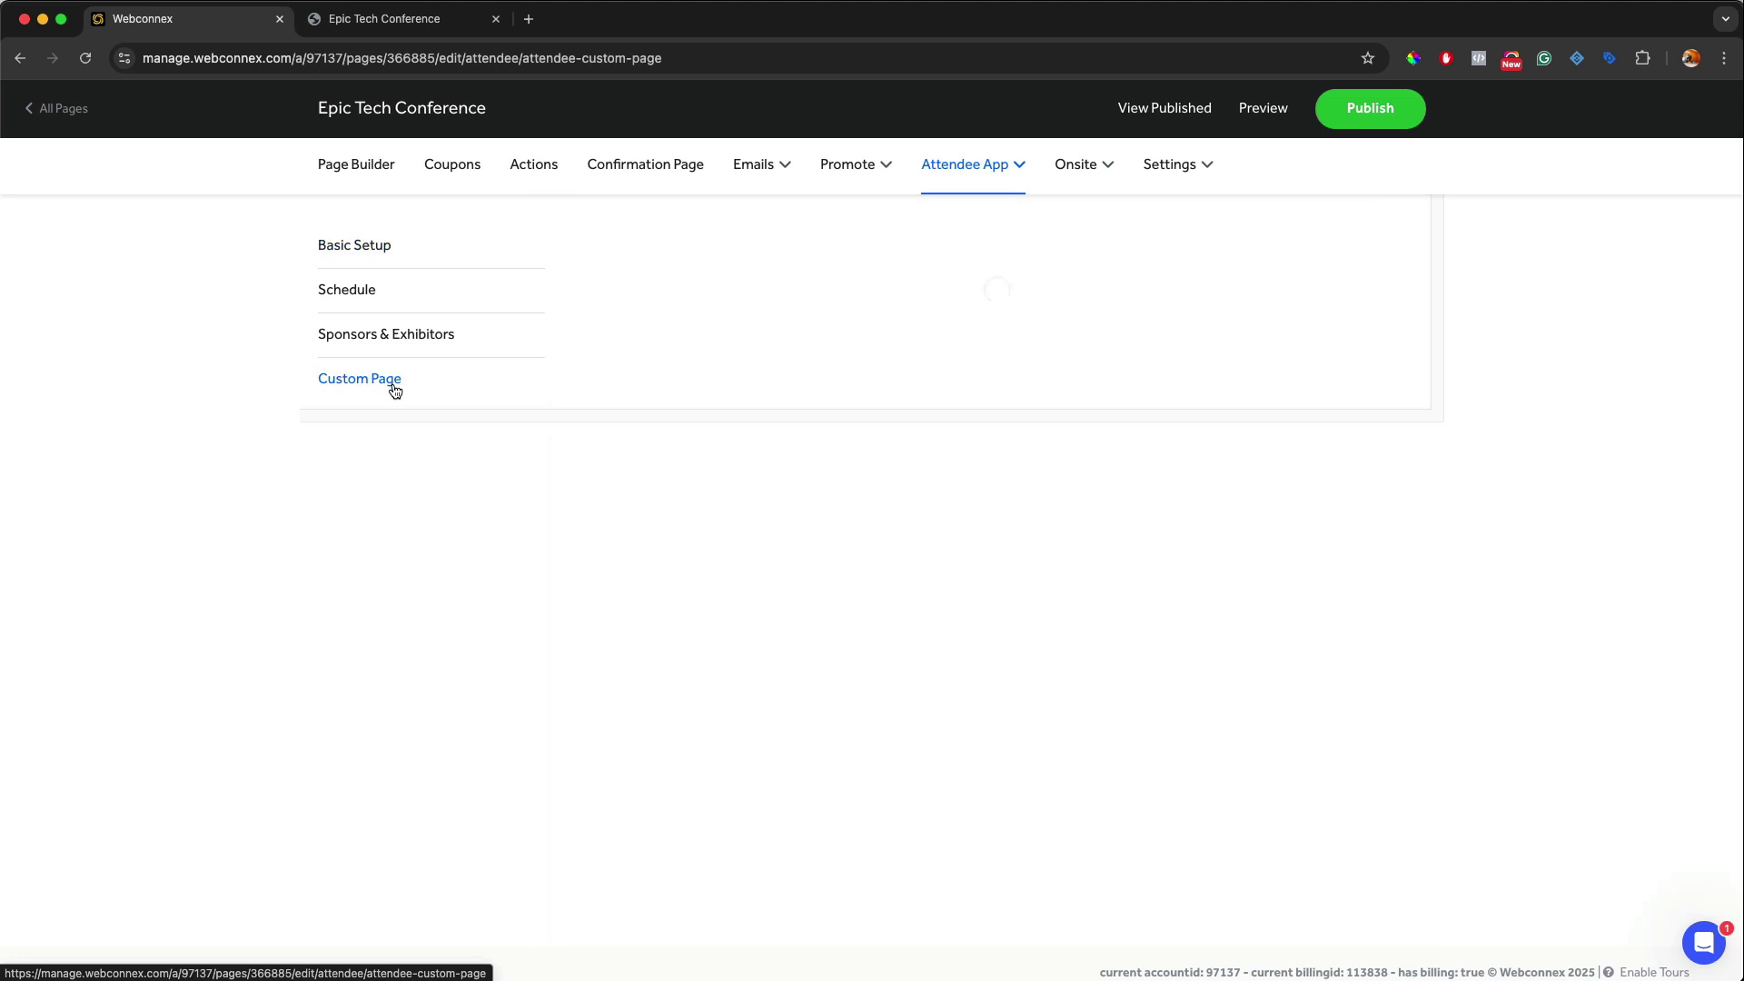
scroll(1279, 623, down, 8)
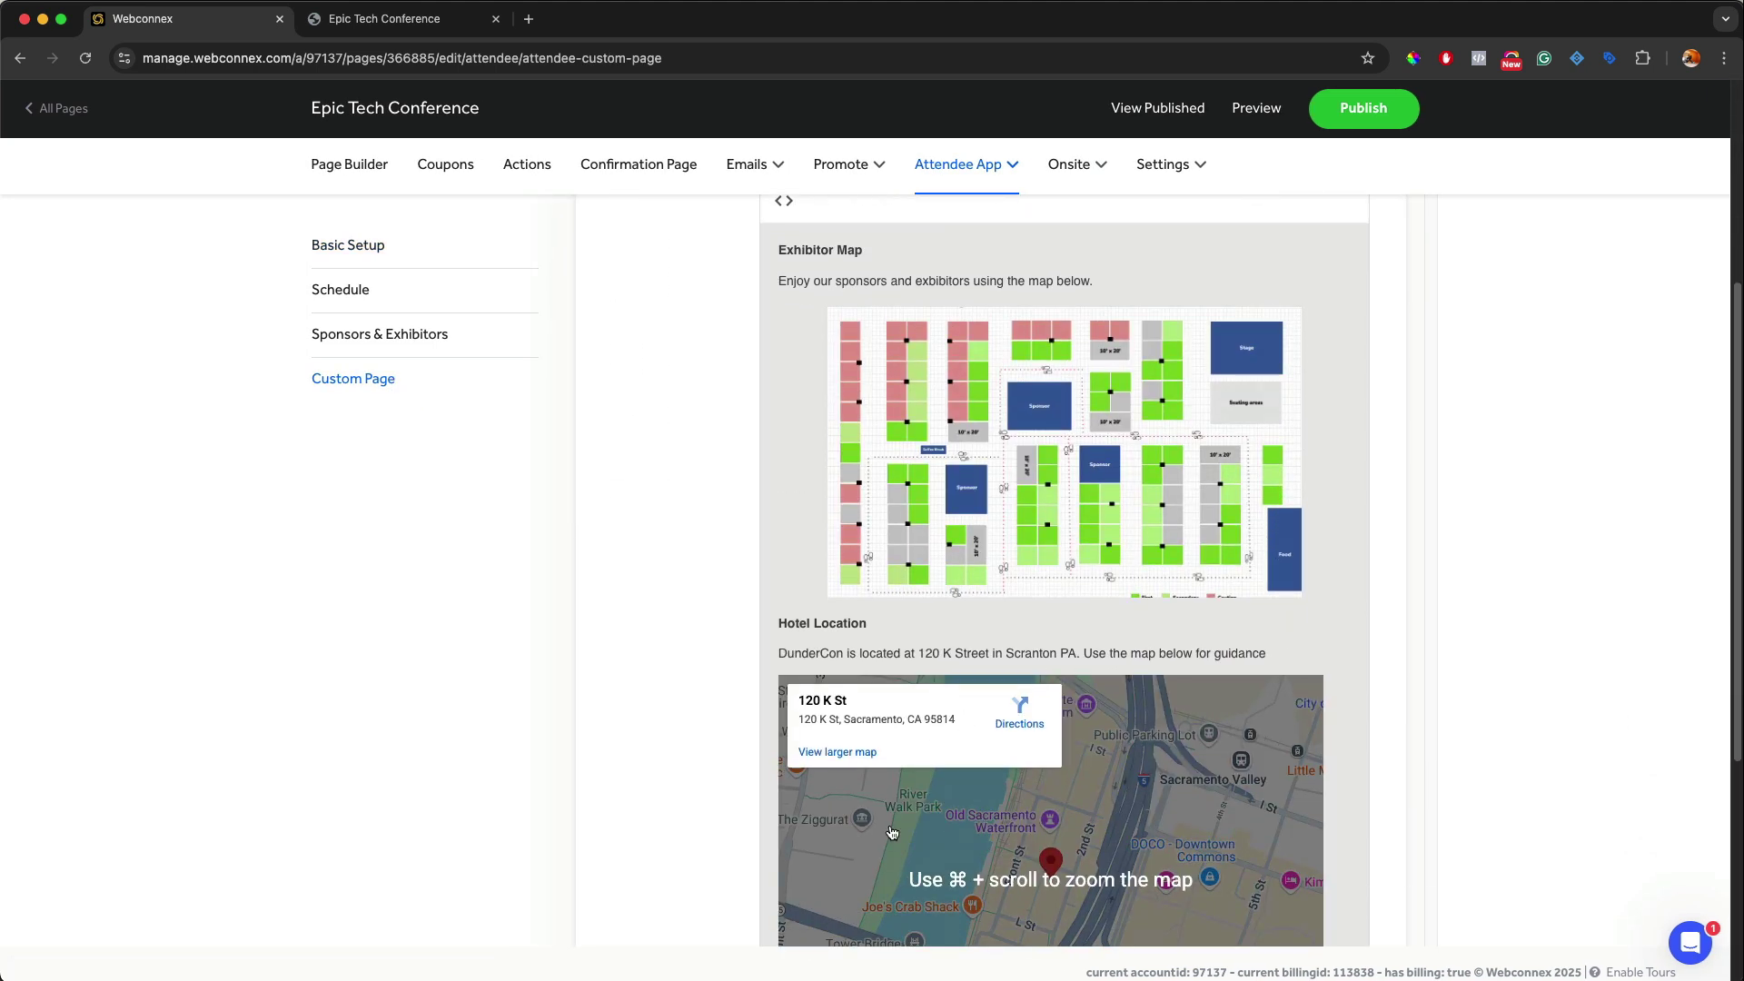
scroll(1367, 762, up, 3)
scroll(1367, 763, up, 2)
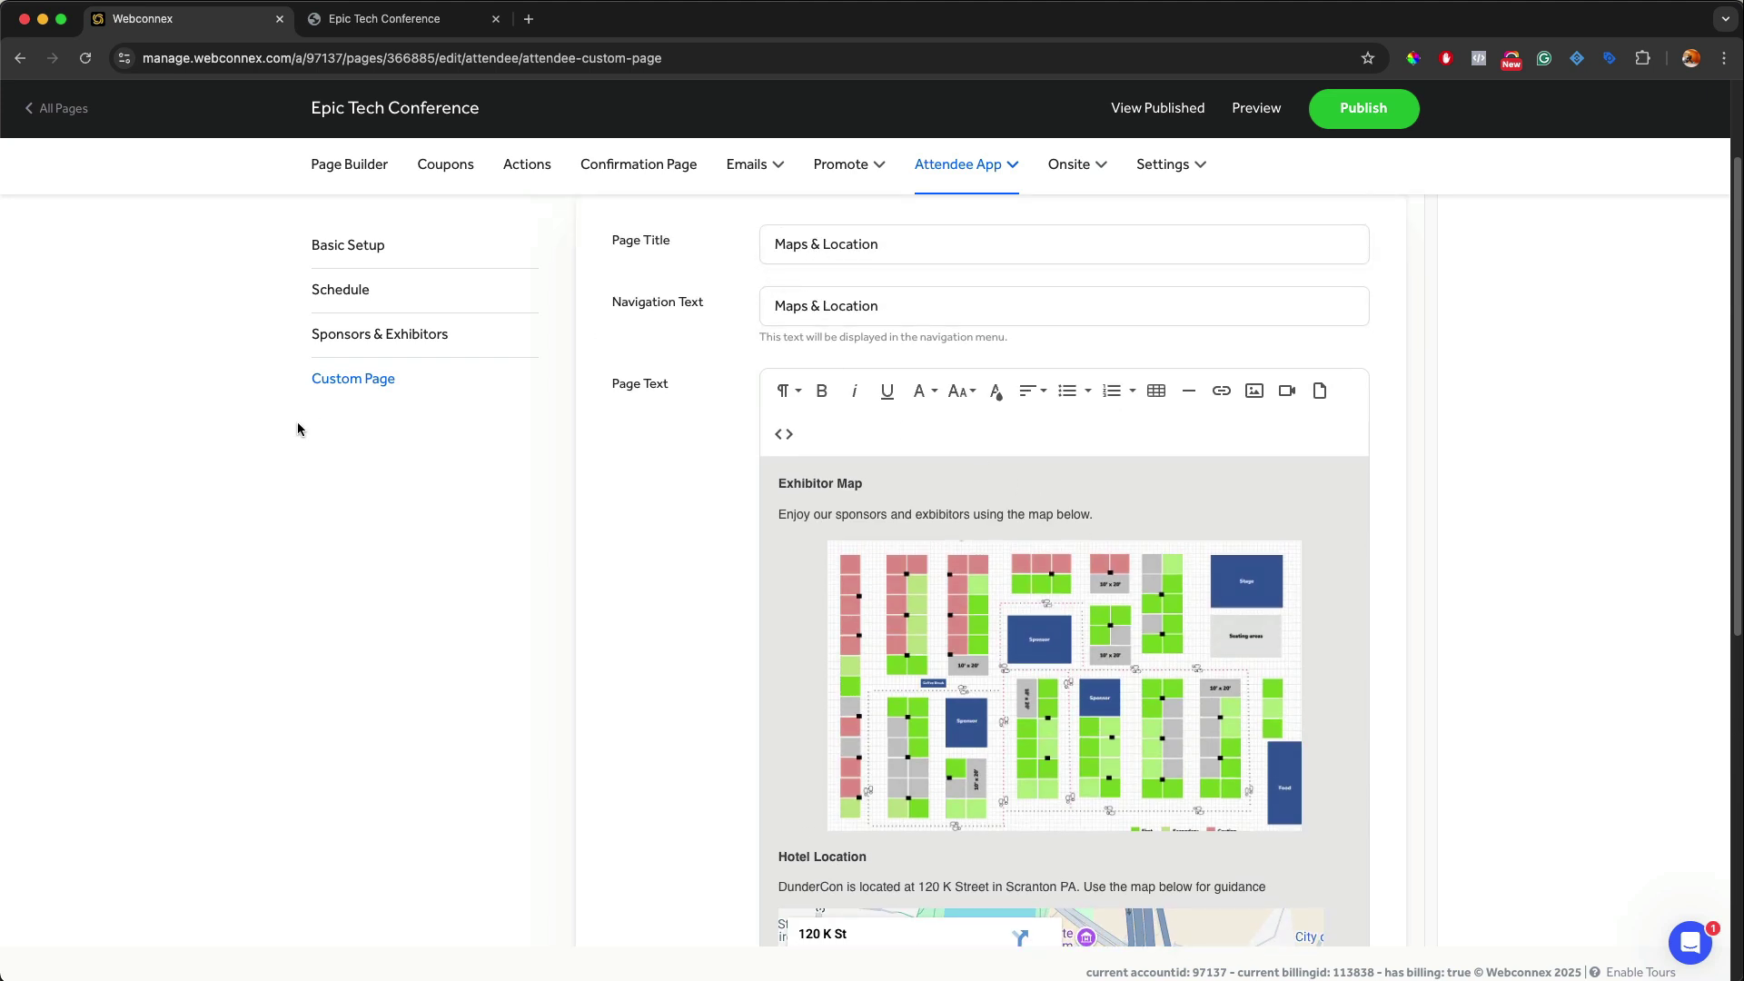
- Preview Sabre's company profile among the sponsors and exhibitors, test its Let's Connect lead form, and close the preview
click(341, 345)
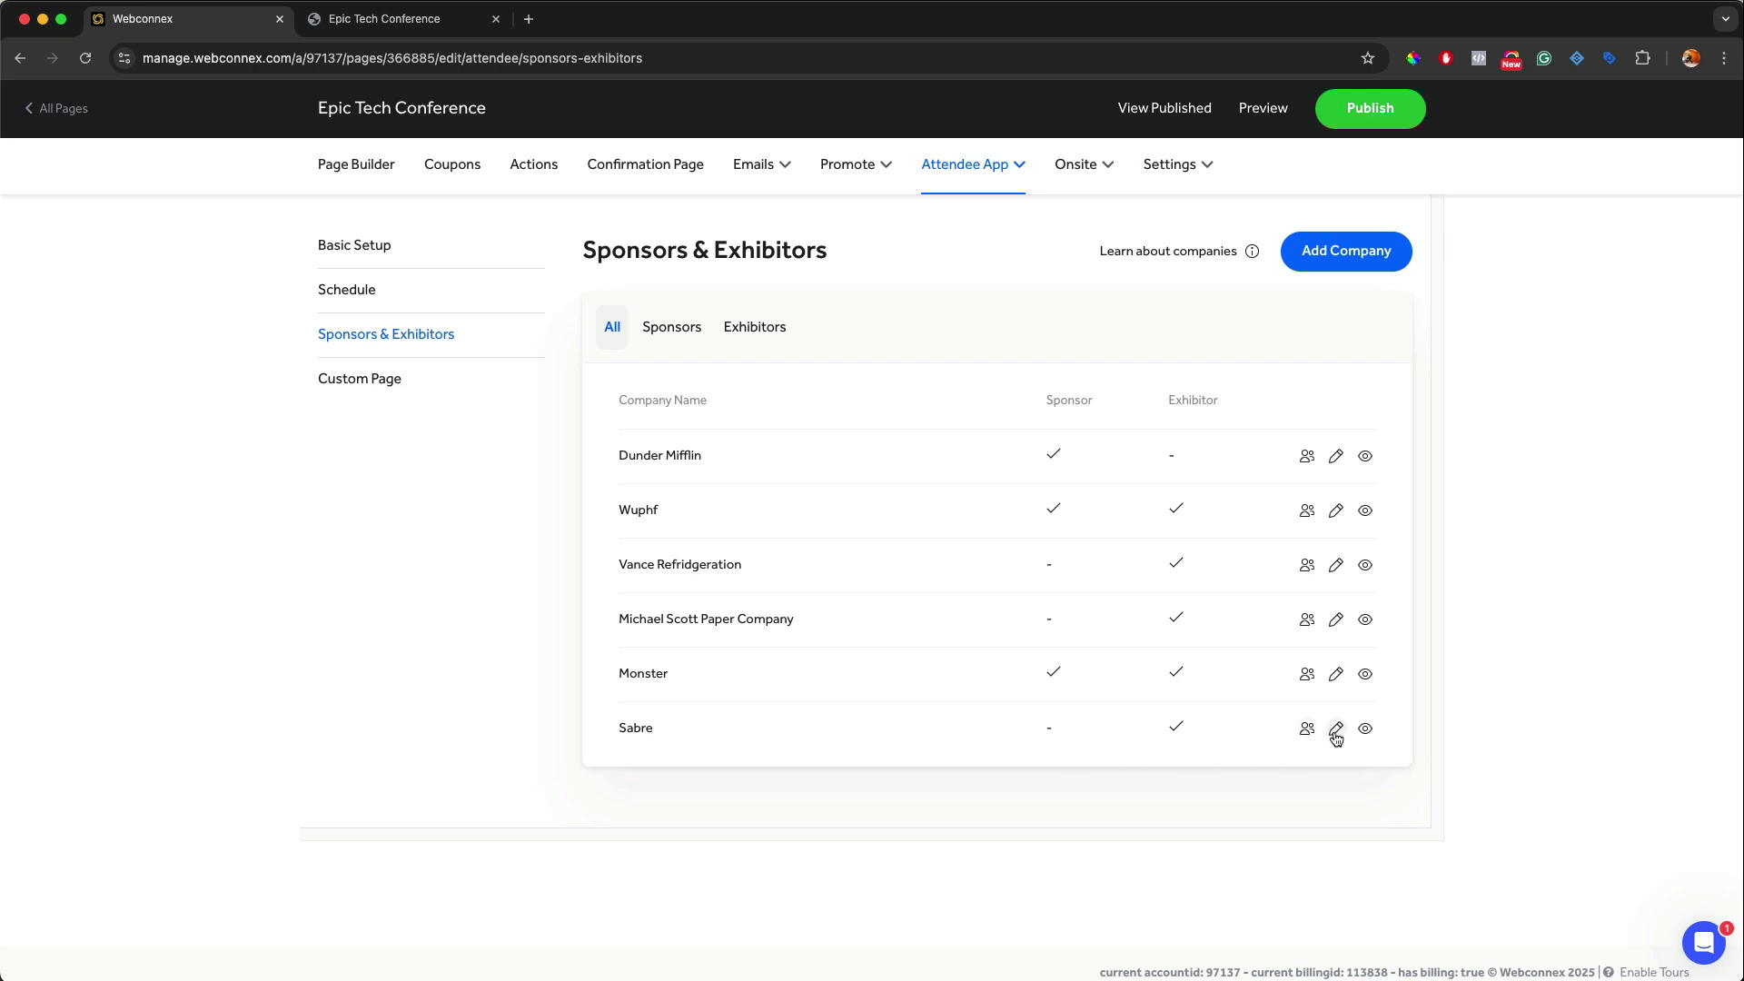
click(1363, 728)
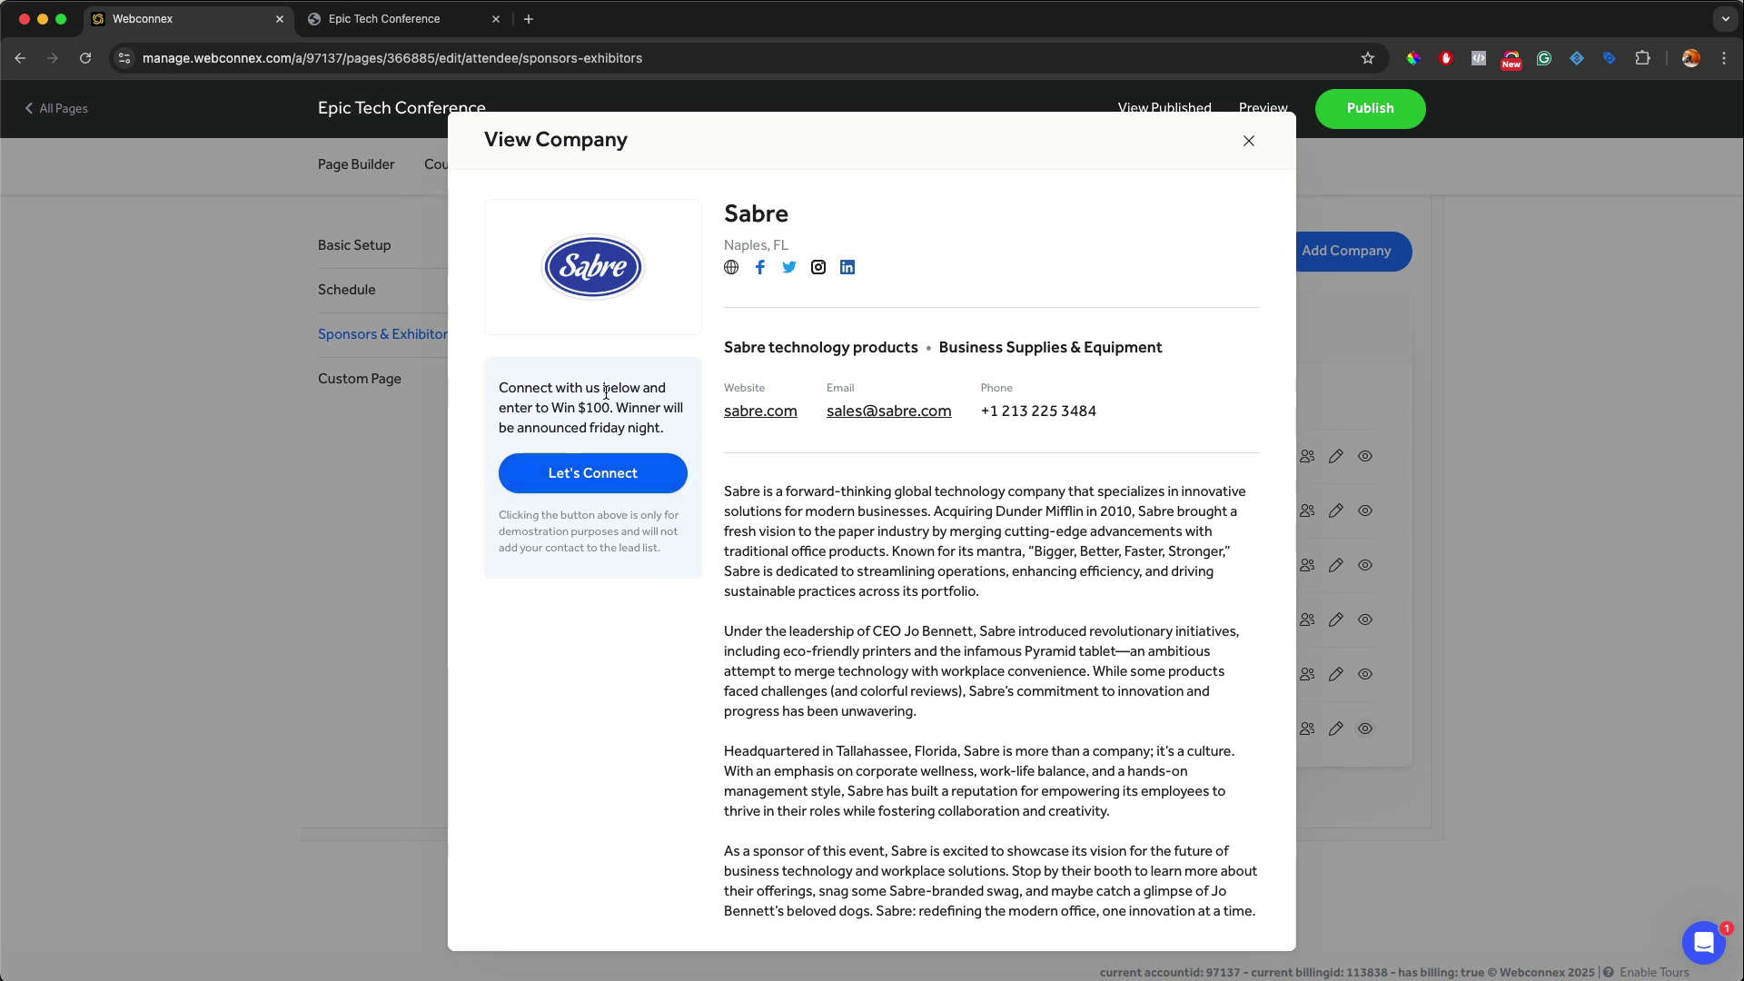
click(590, 471)
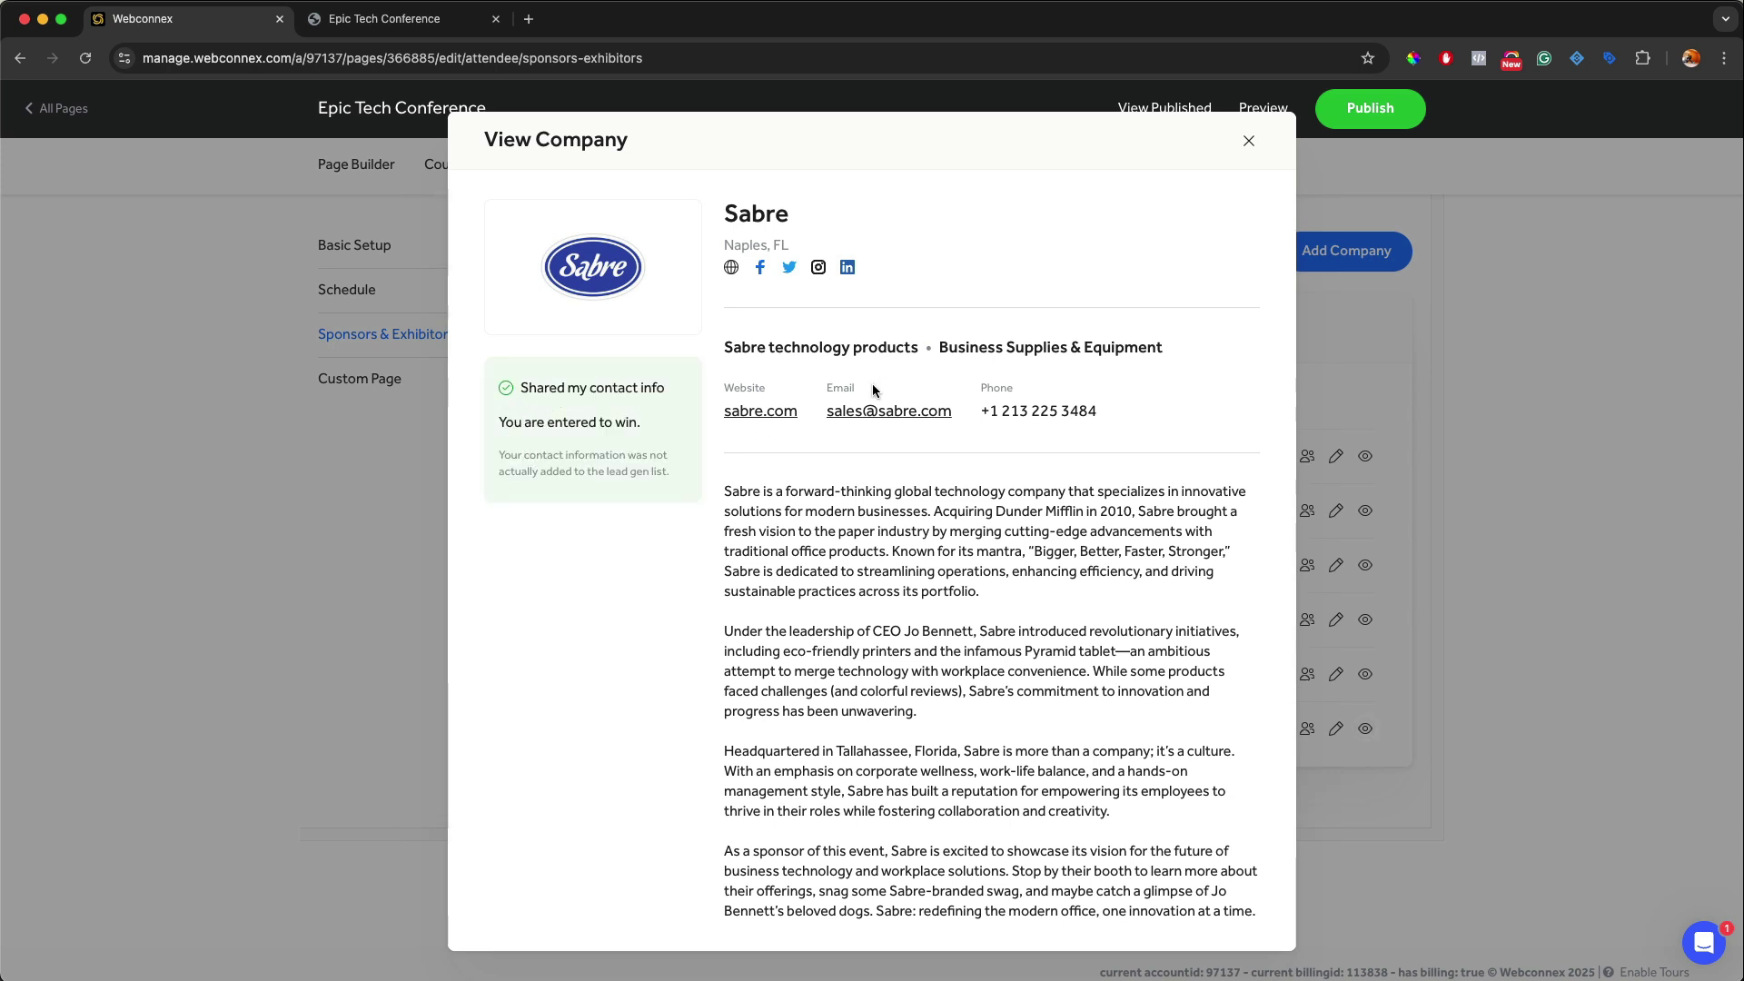
click(1248, 143)
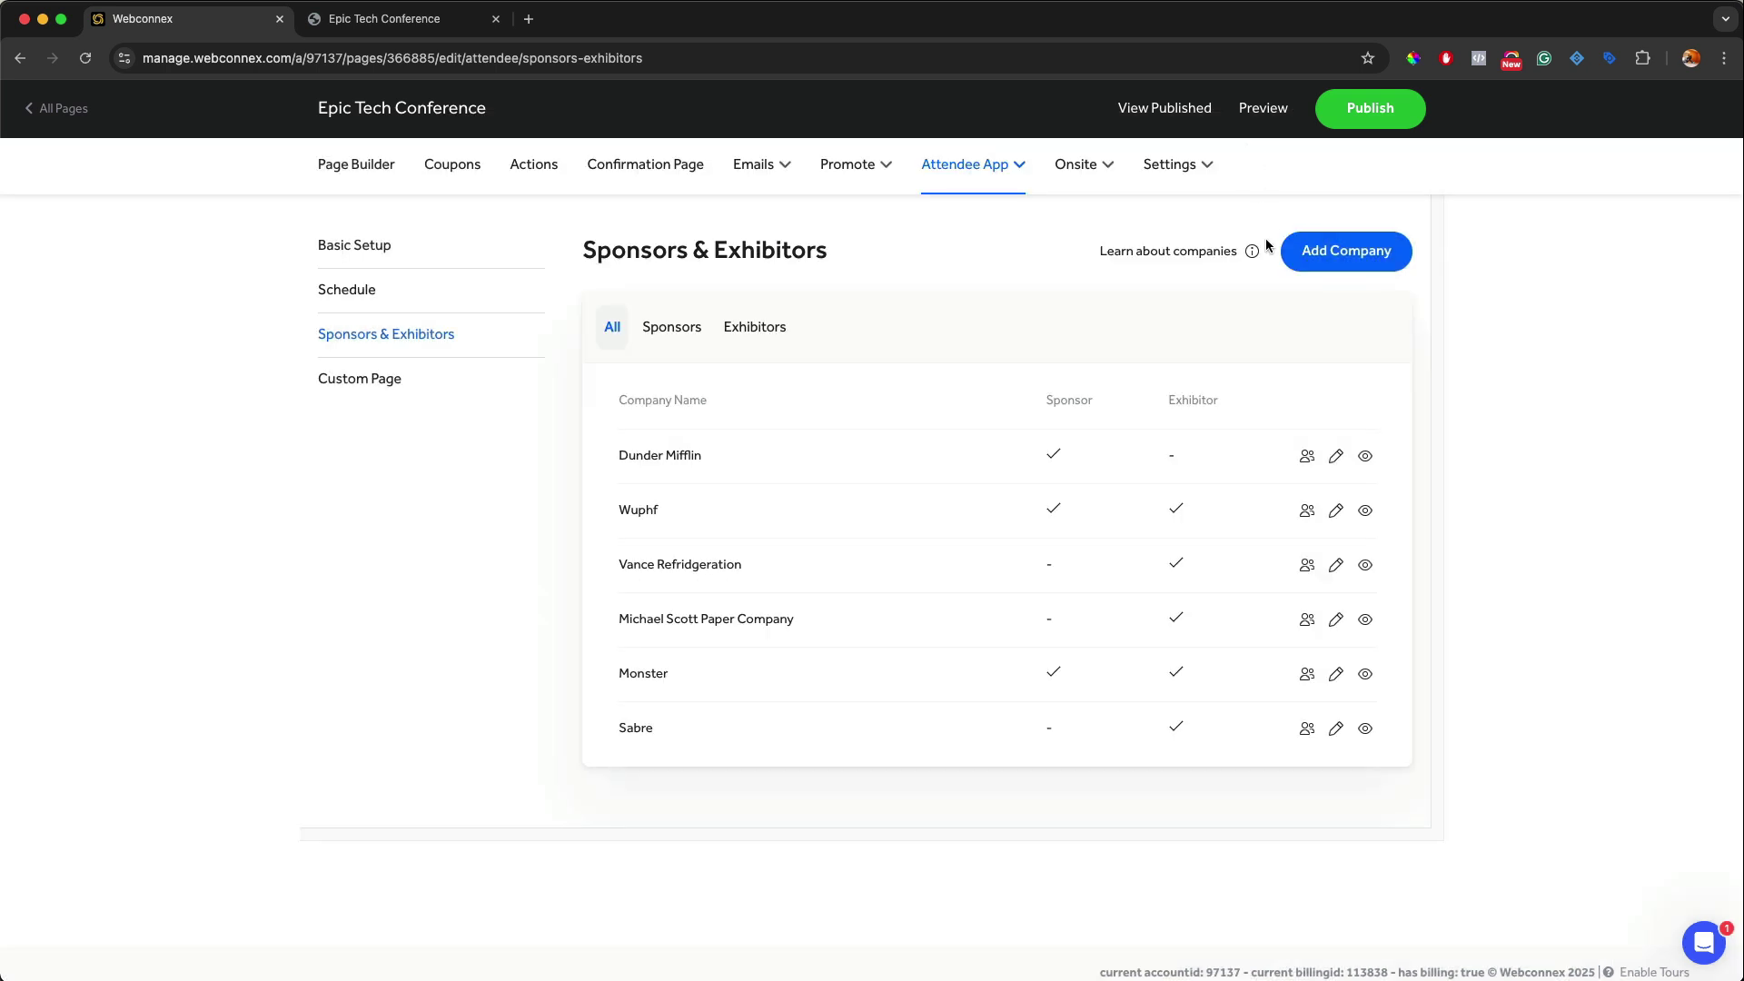
- Preview Wuphf's company profile, test its Join Beta lead form, look at its video section, and close the preview
click(1364, 511)
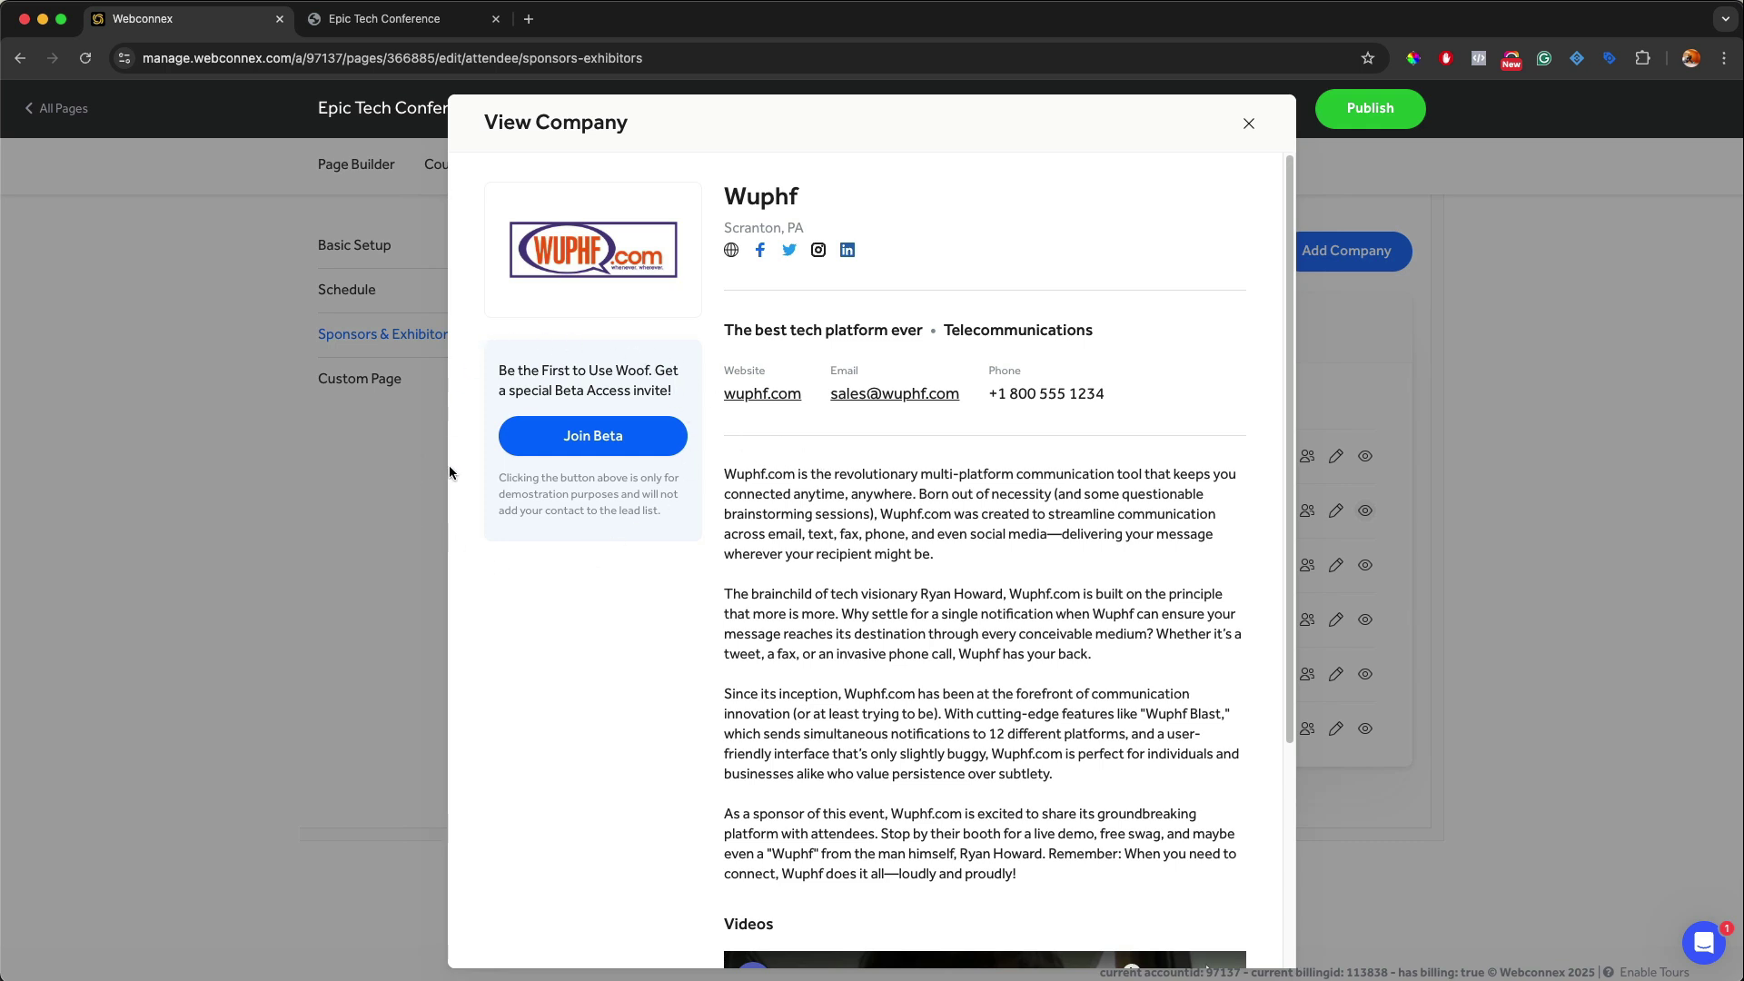
click(587, 438)
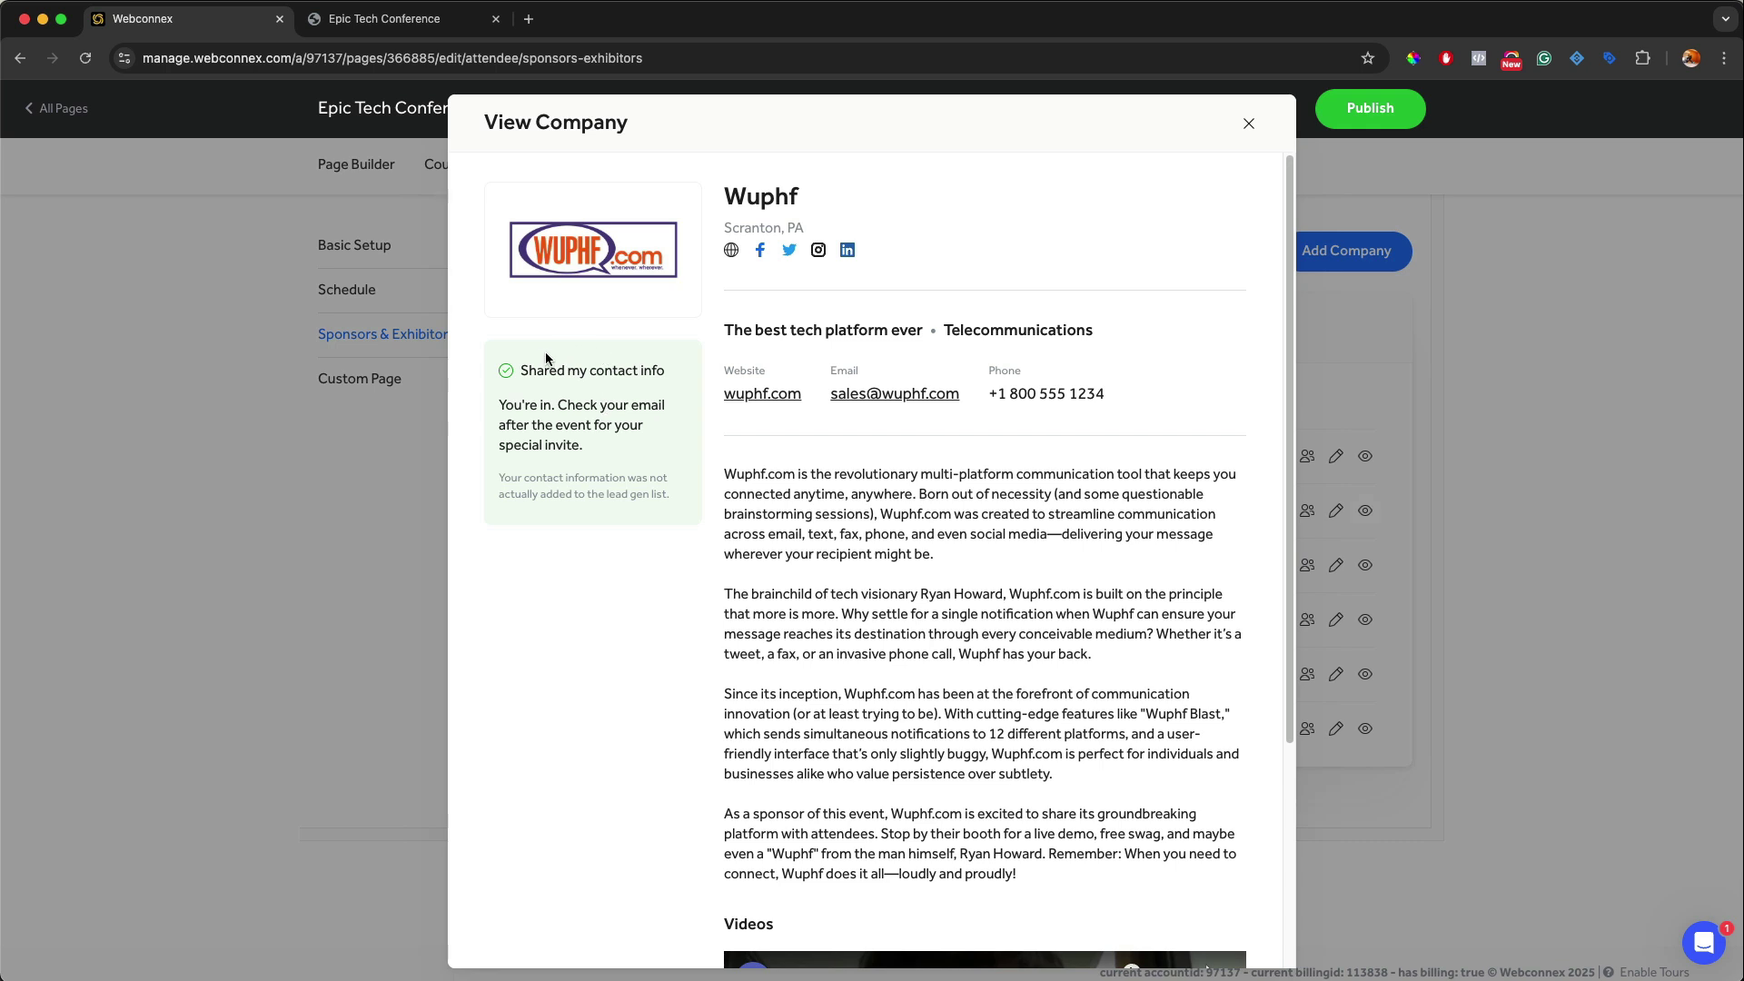
scroll(871, 481, down, 3)
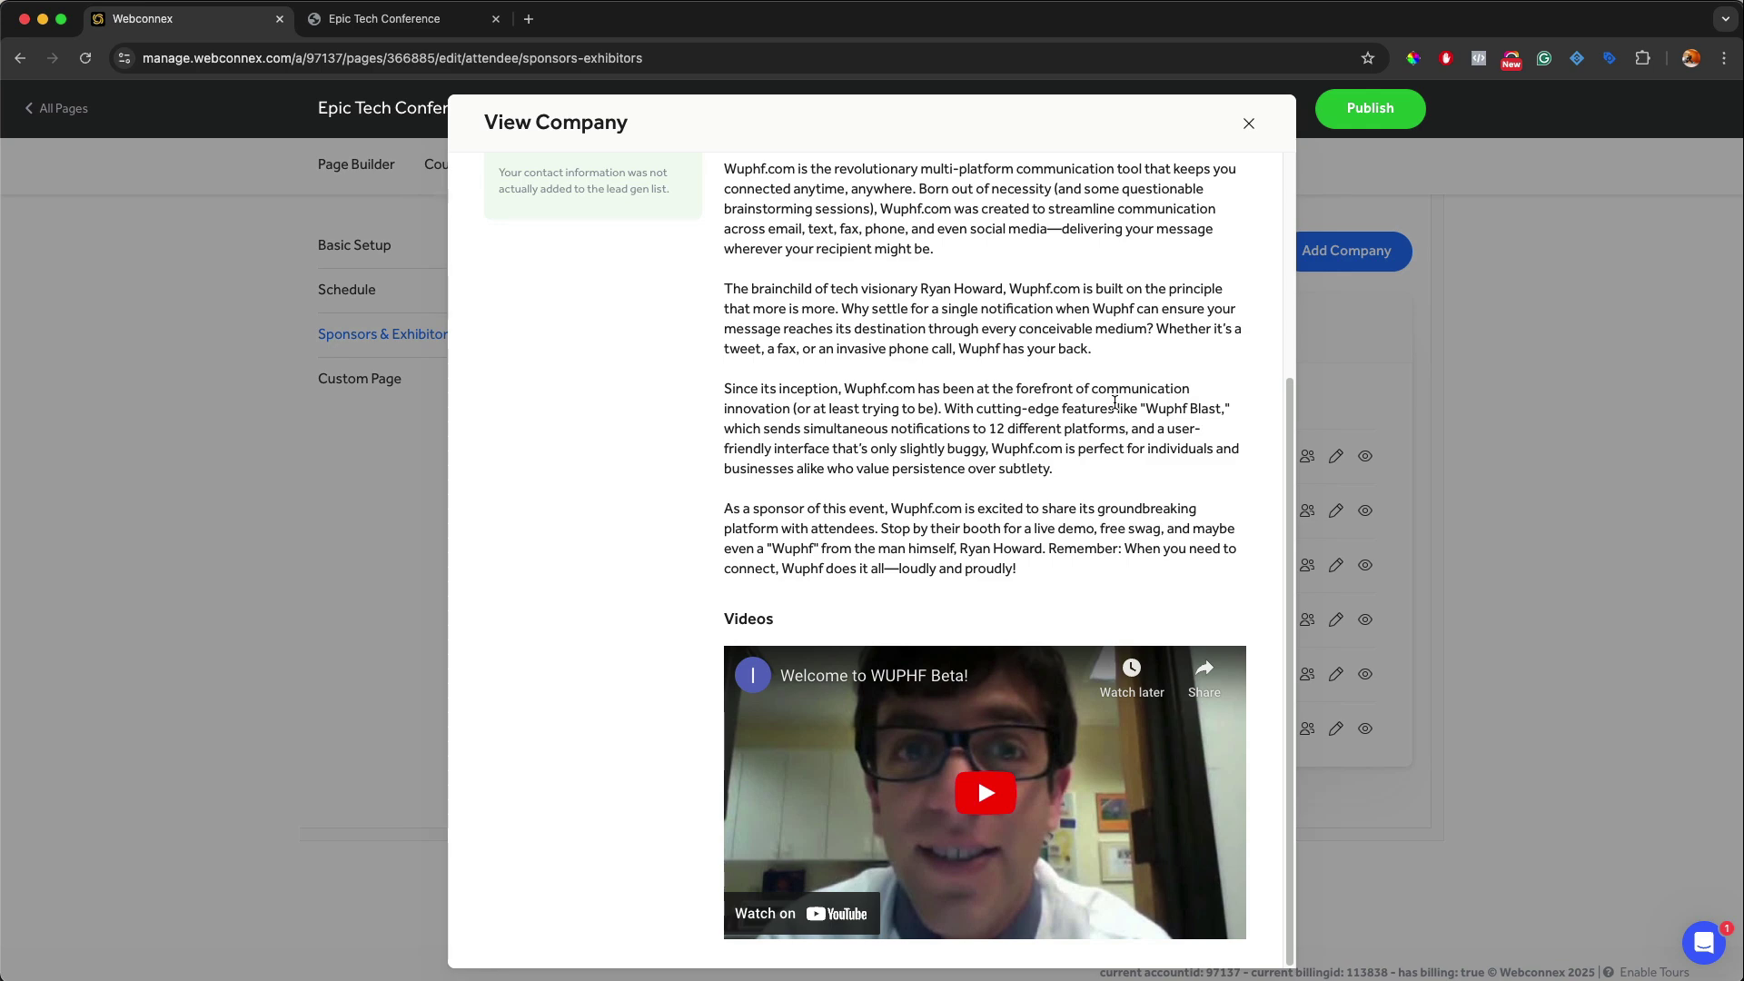
scroll(1114, 403, up, 3)
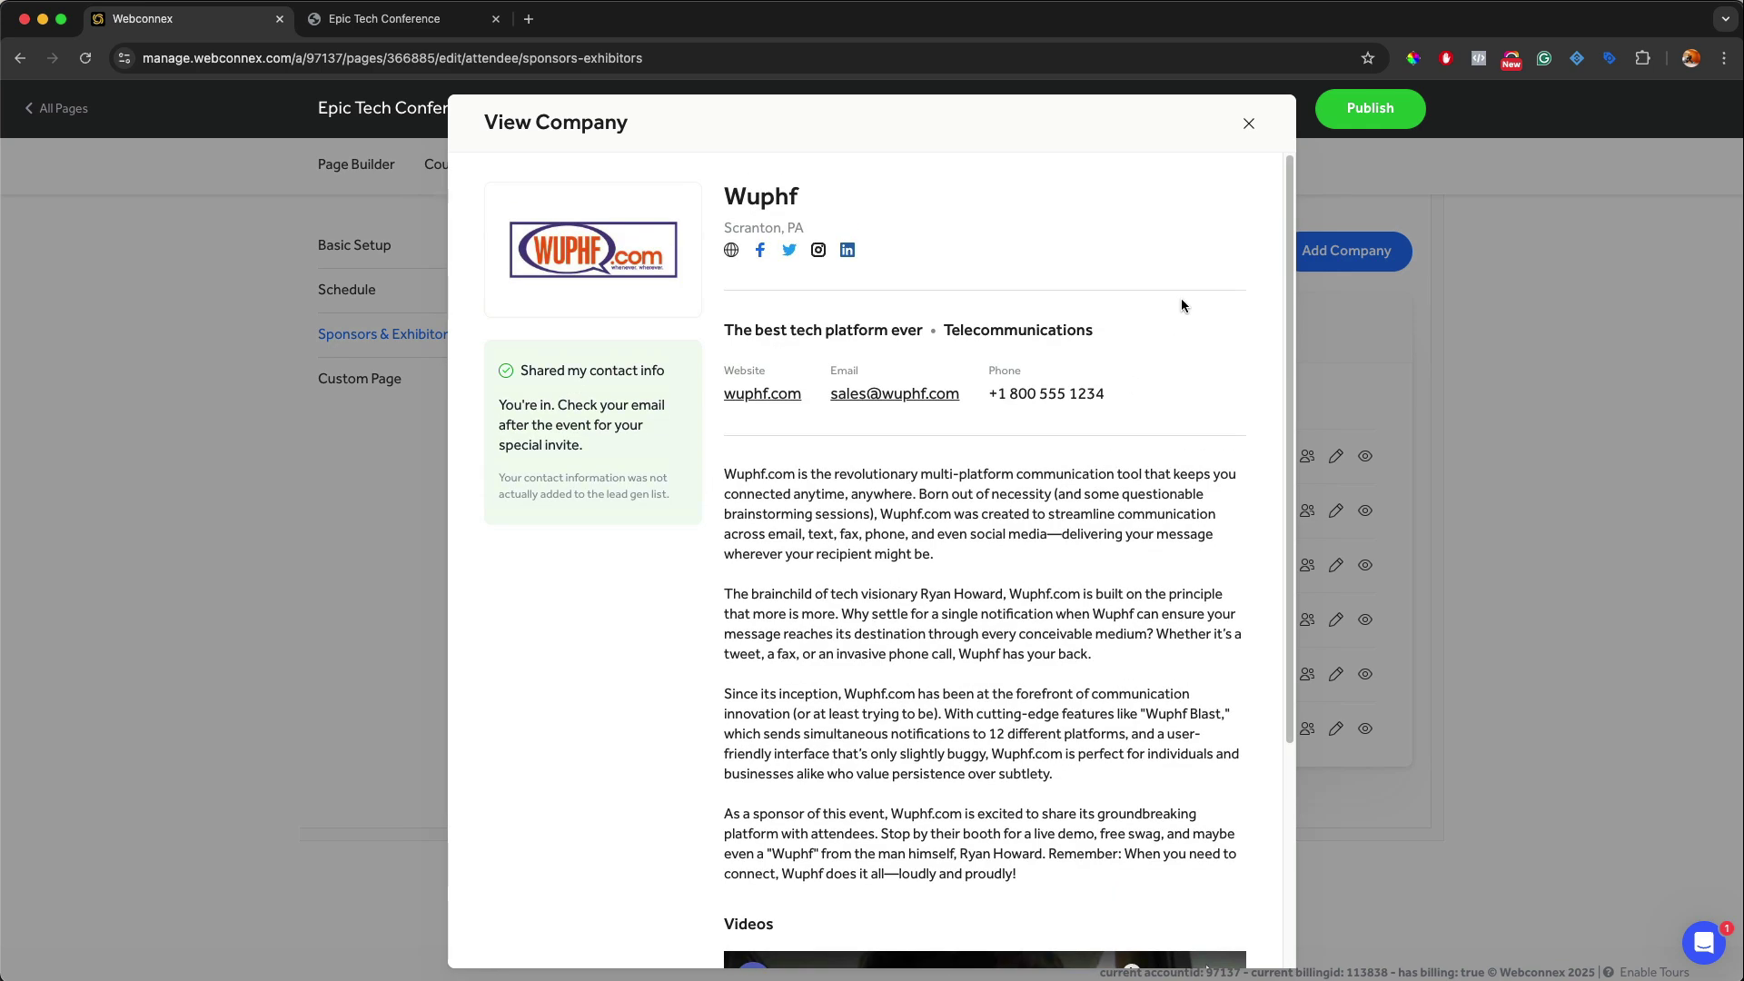
click(1249, 124)
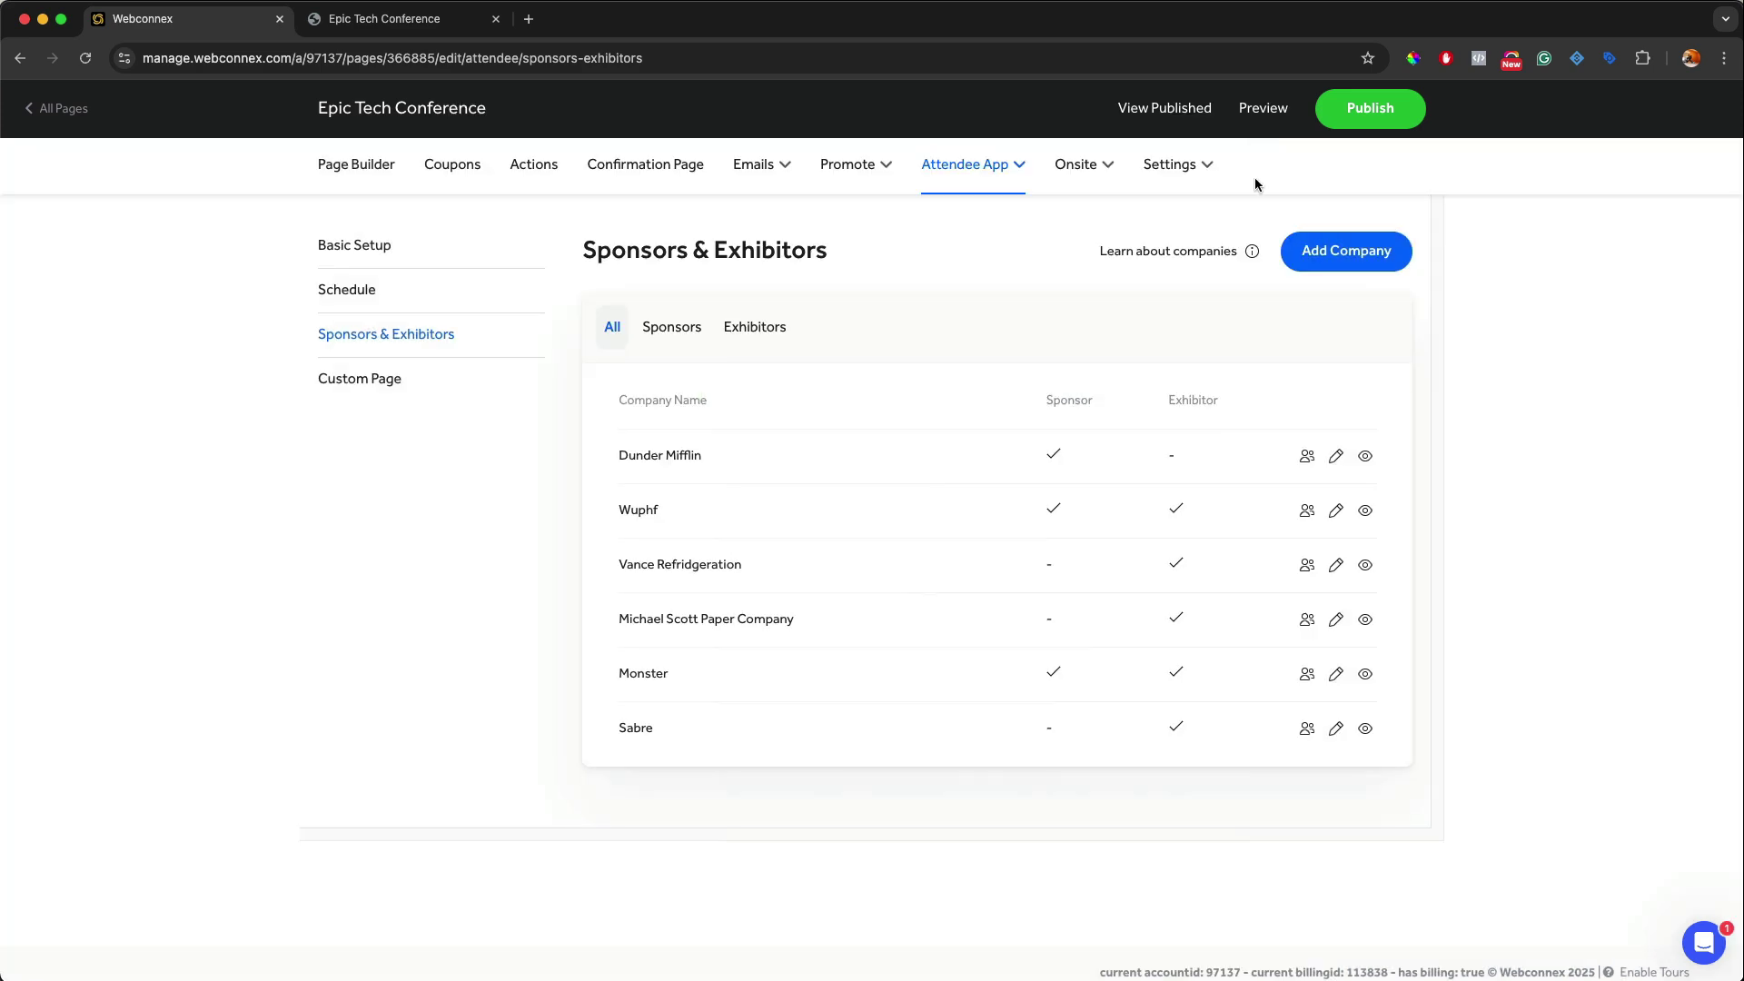
- Preview Dunder Mifflin's company profile, and check its new editor form without adding an editor
click(1364, 456)
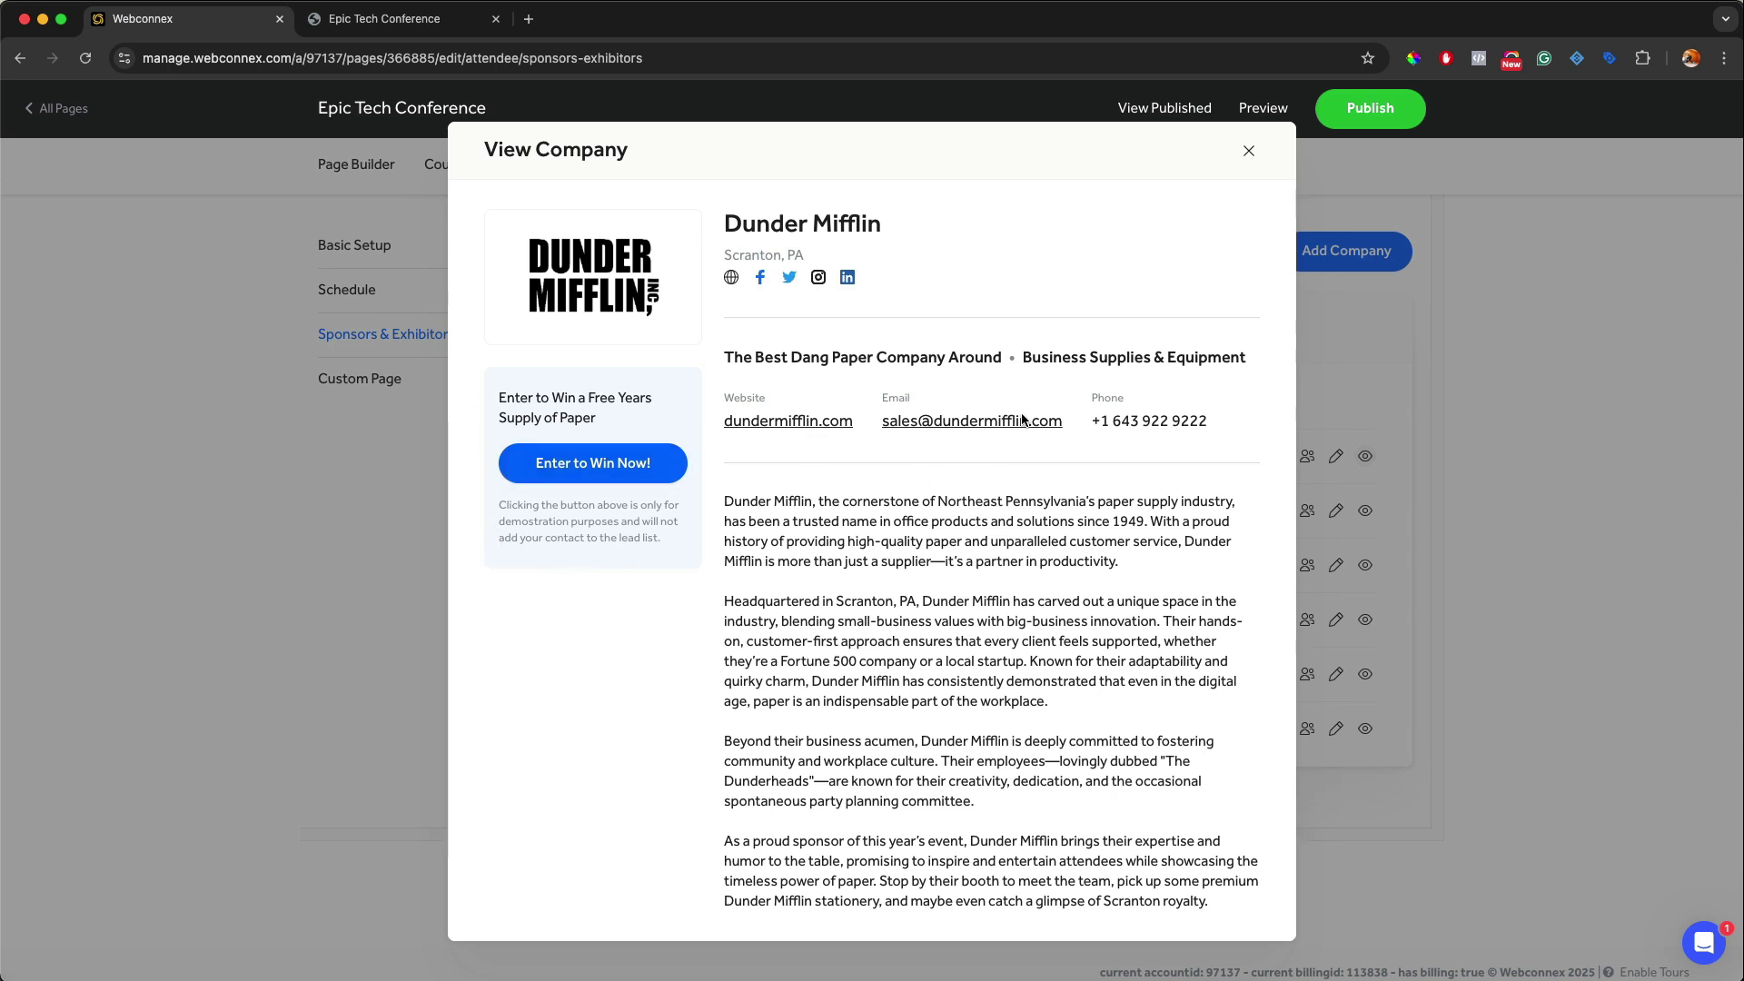
click(1247, 154)
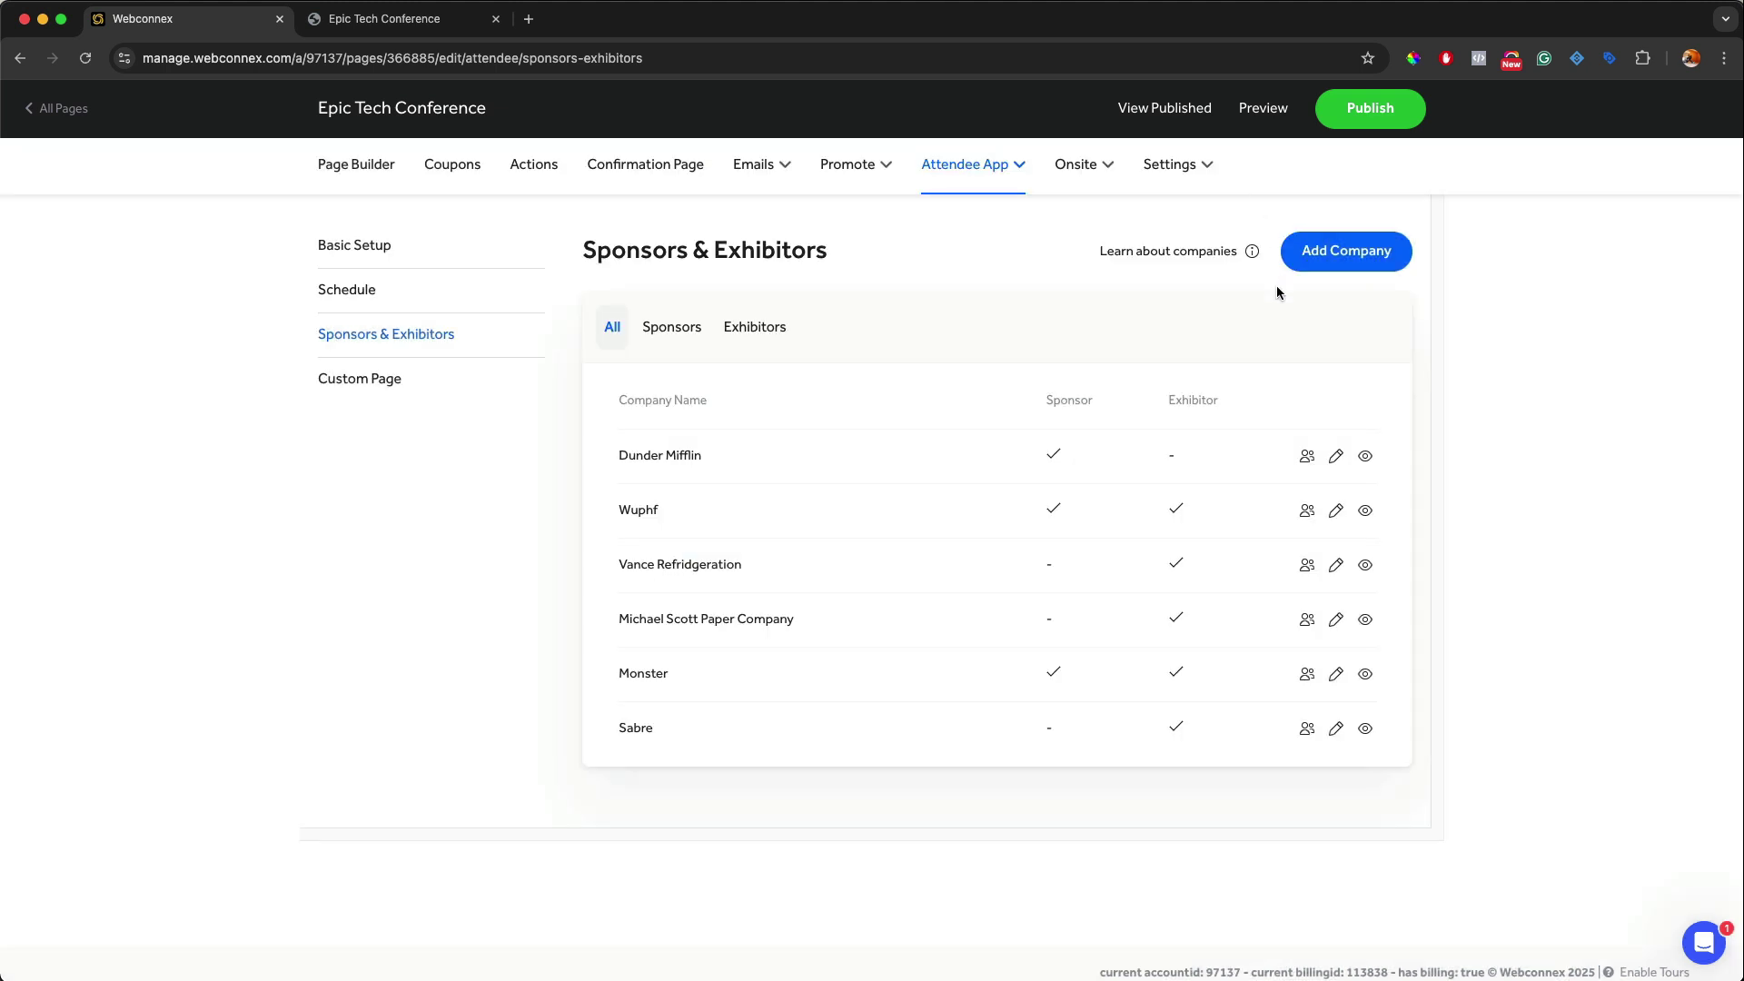
click(1306, 457)
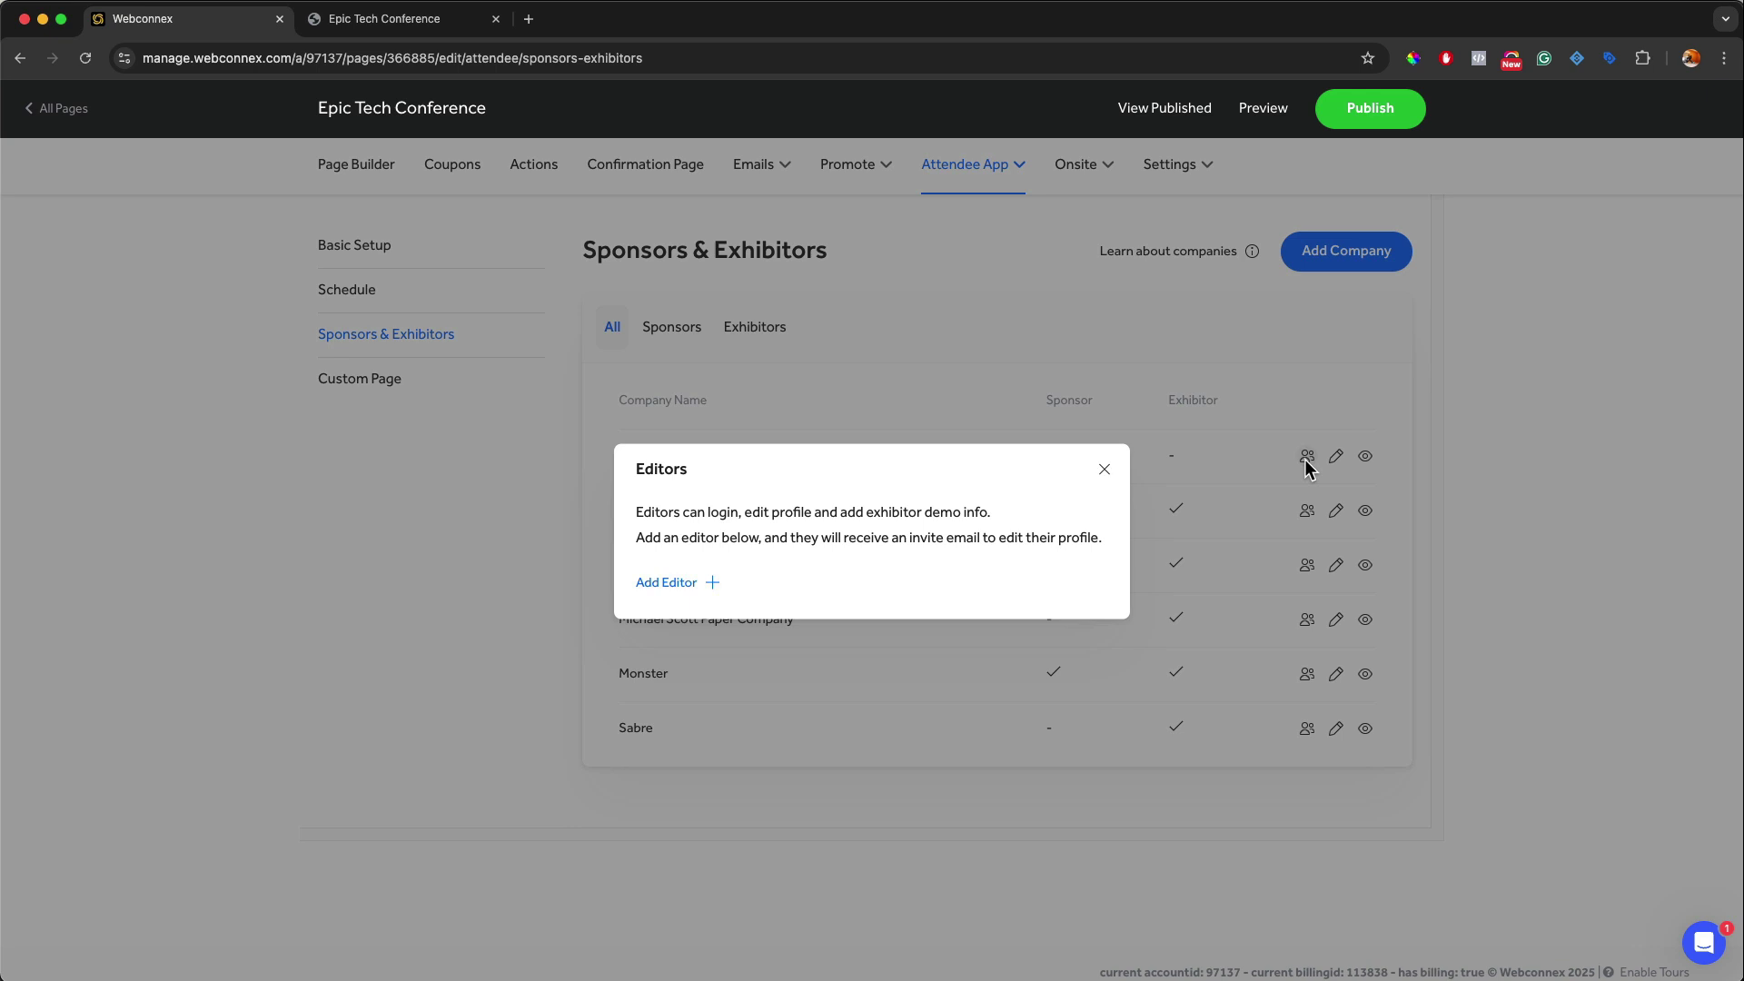
click(638, 585)
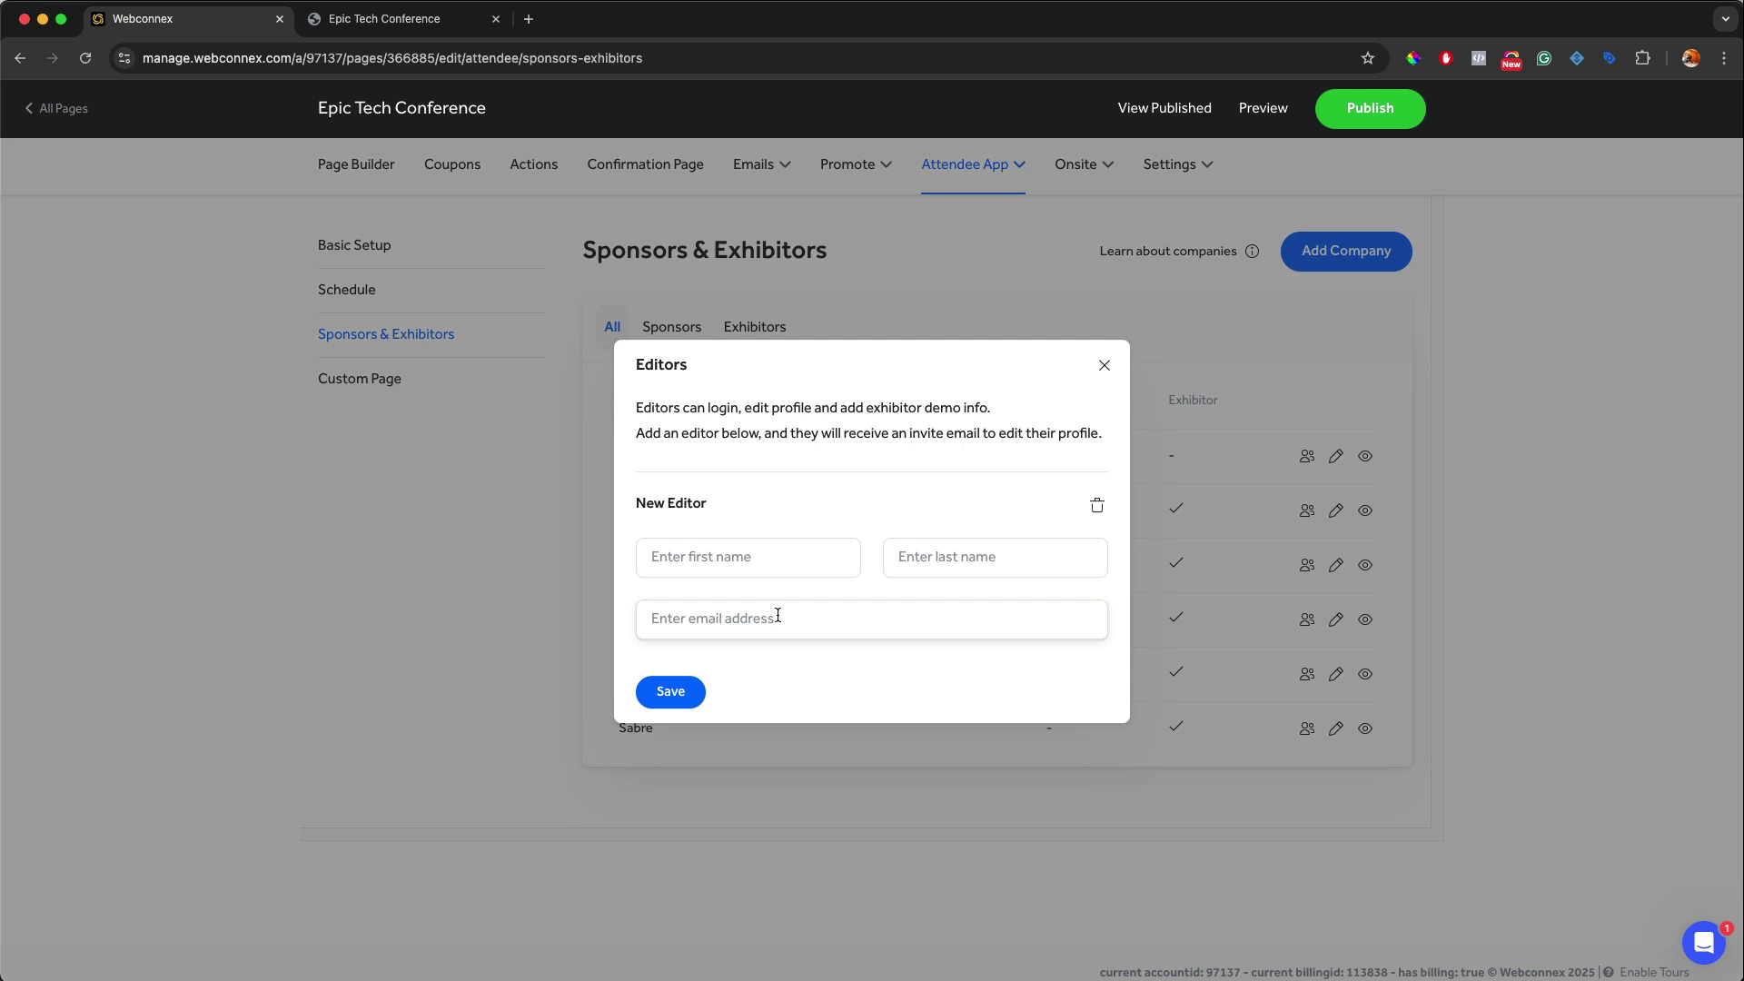
click(1104, 365)
- Open Wuphf's company details for editing and review its fields through the lead retrieval, links and videos sections
click(1335, 511)
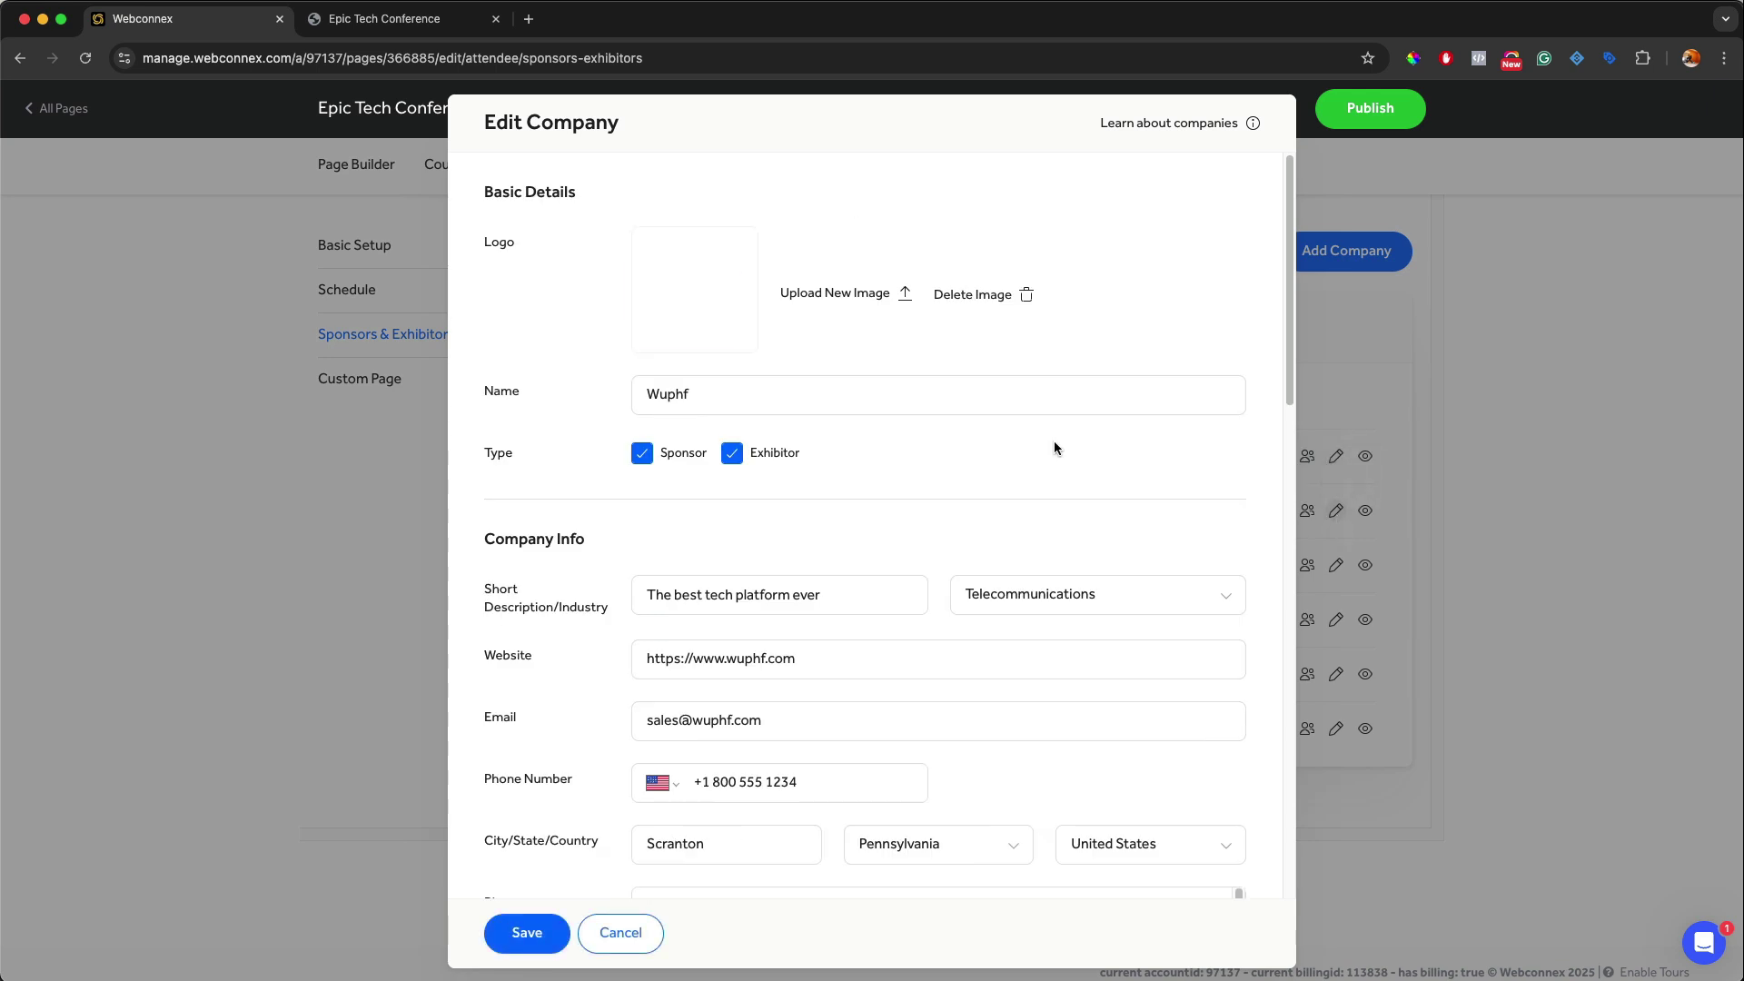
scroll(585, 445, down, 6)
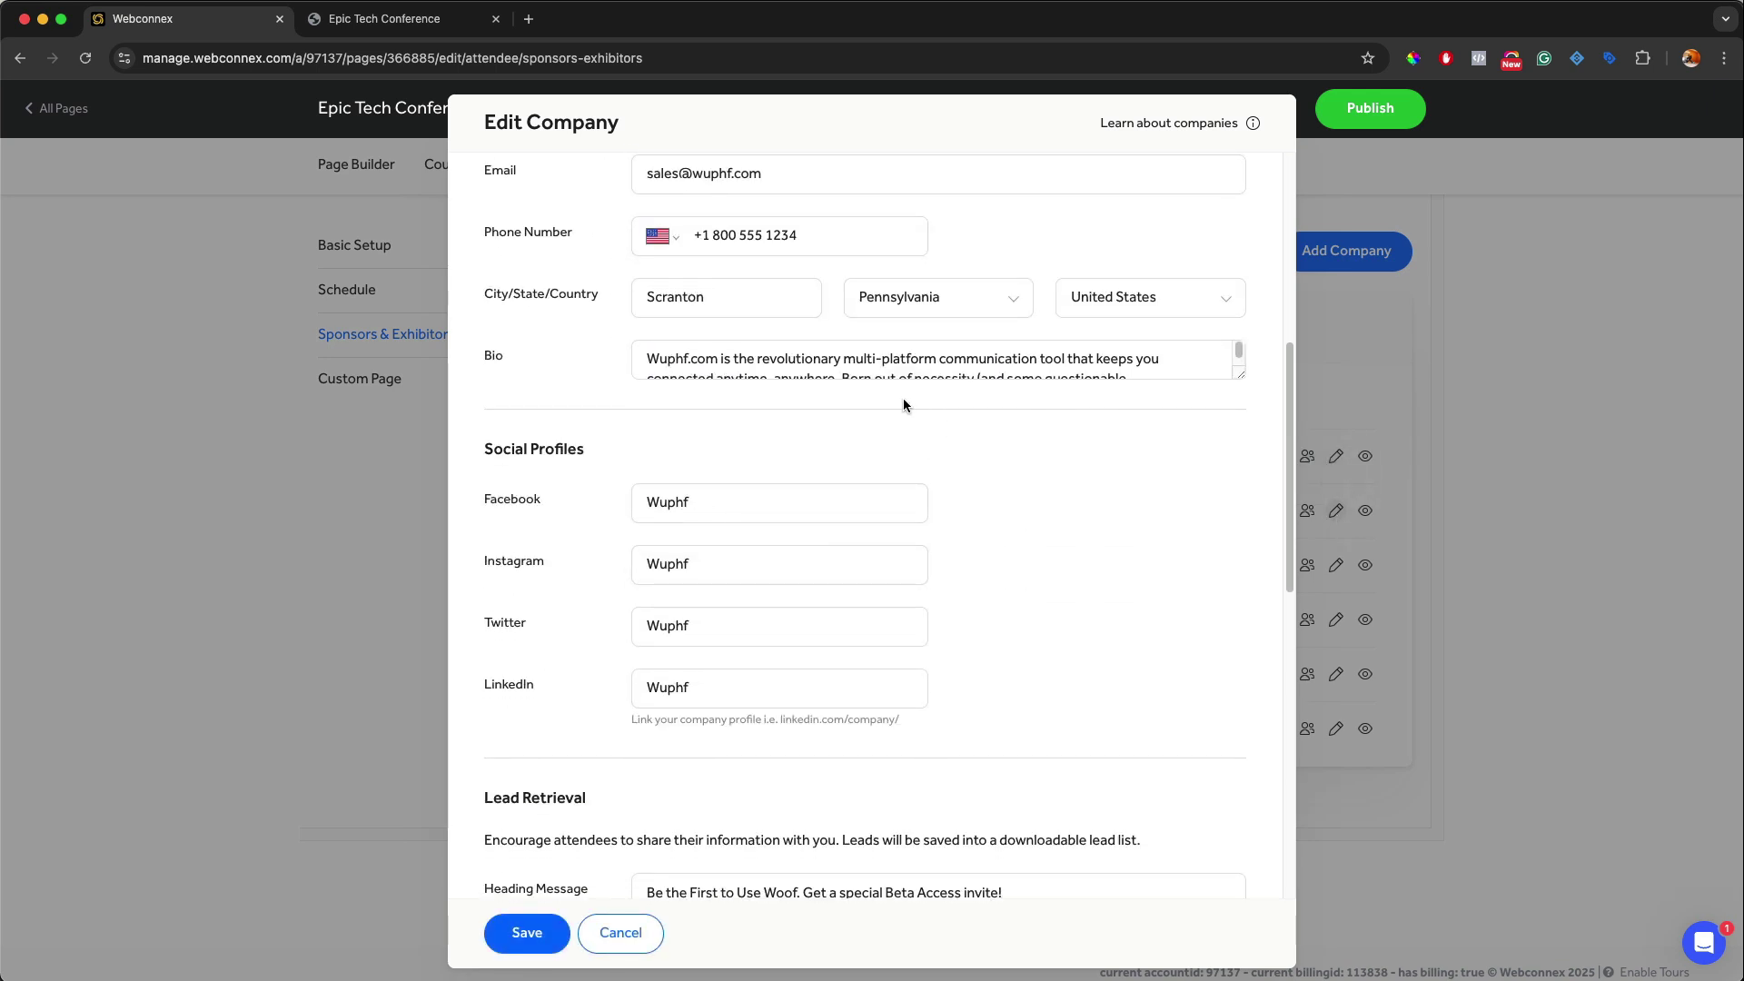
scroll(899, 405, down, 5)
scroll(688, 470, down, 5)
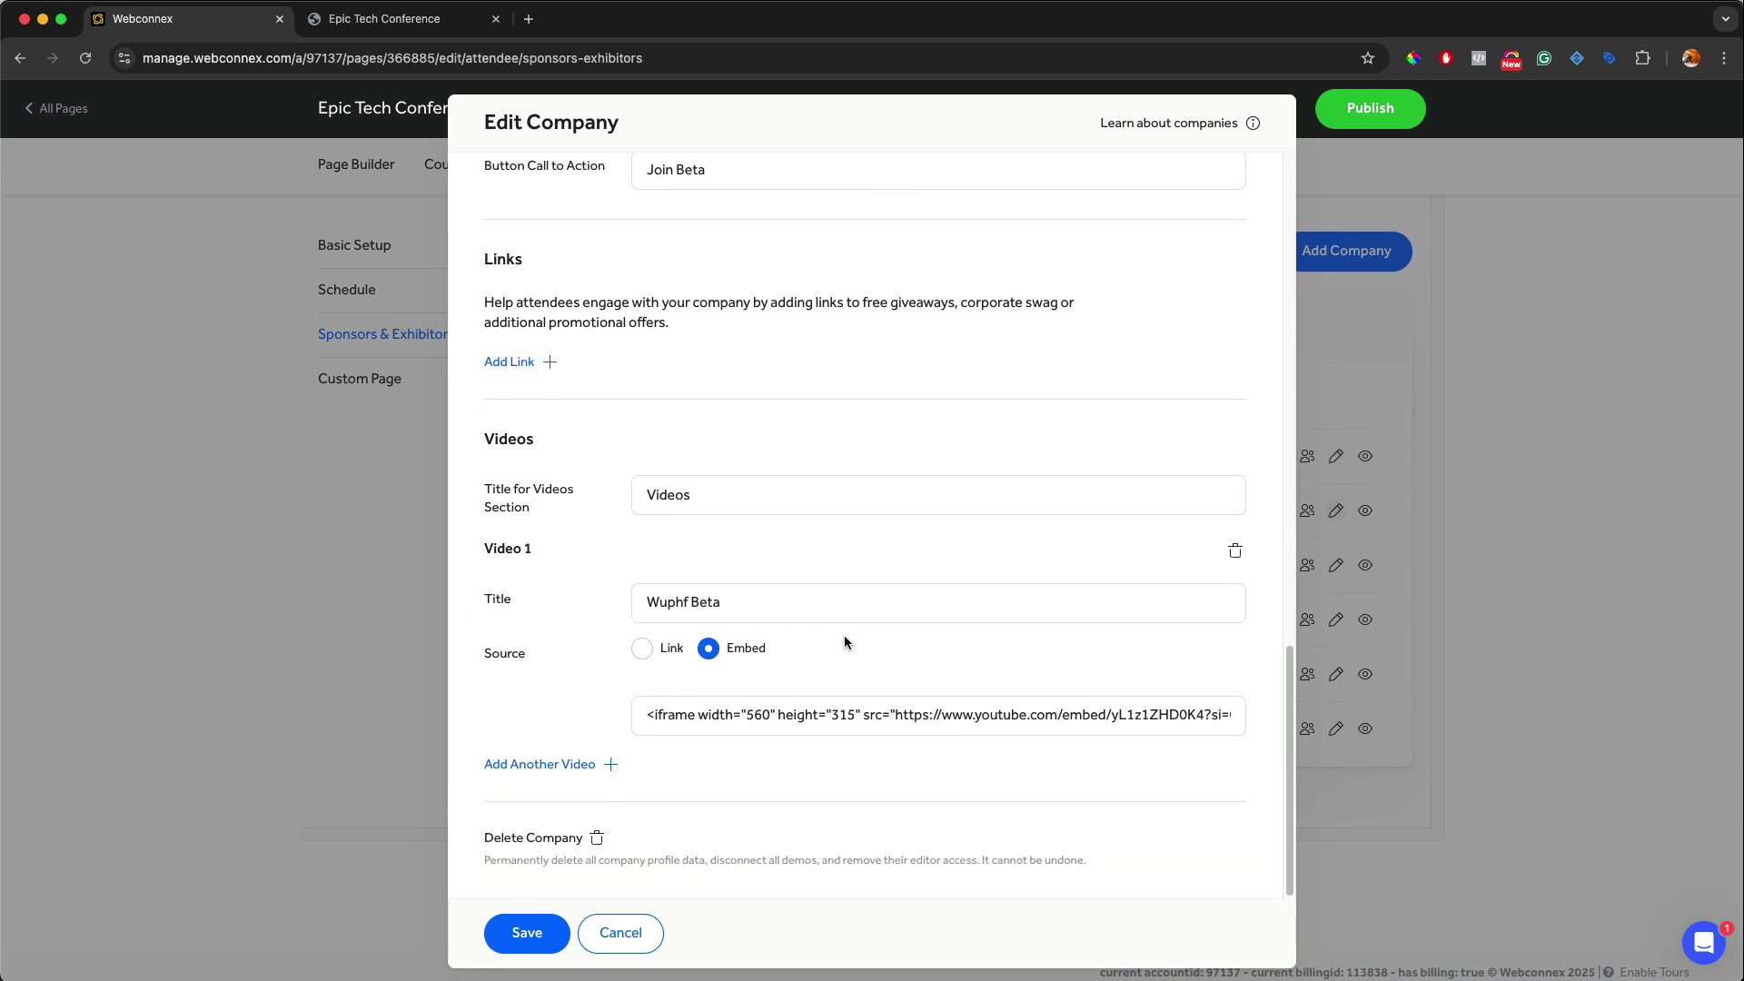
- Look back over Wuphf's company info and basic details, and save the company
scroll(804, 731, up, 8)
scroll(810, 732, up, 8)
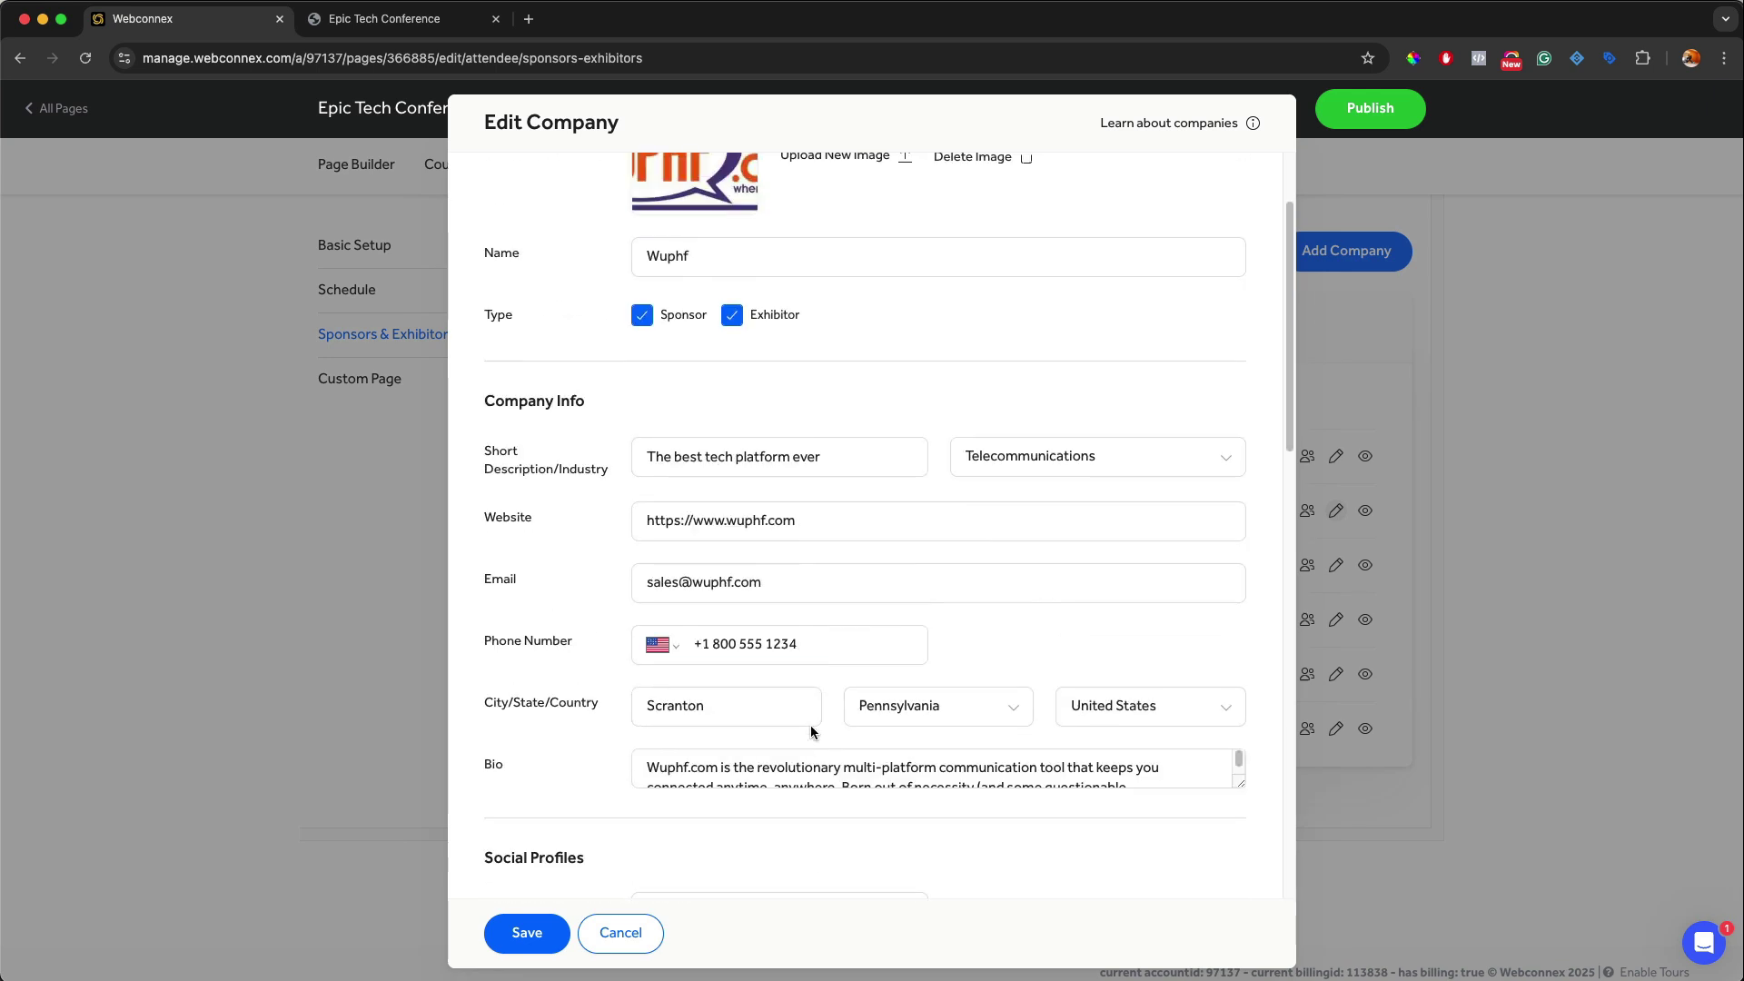
click(547, 934)
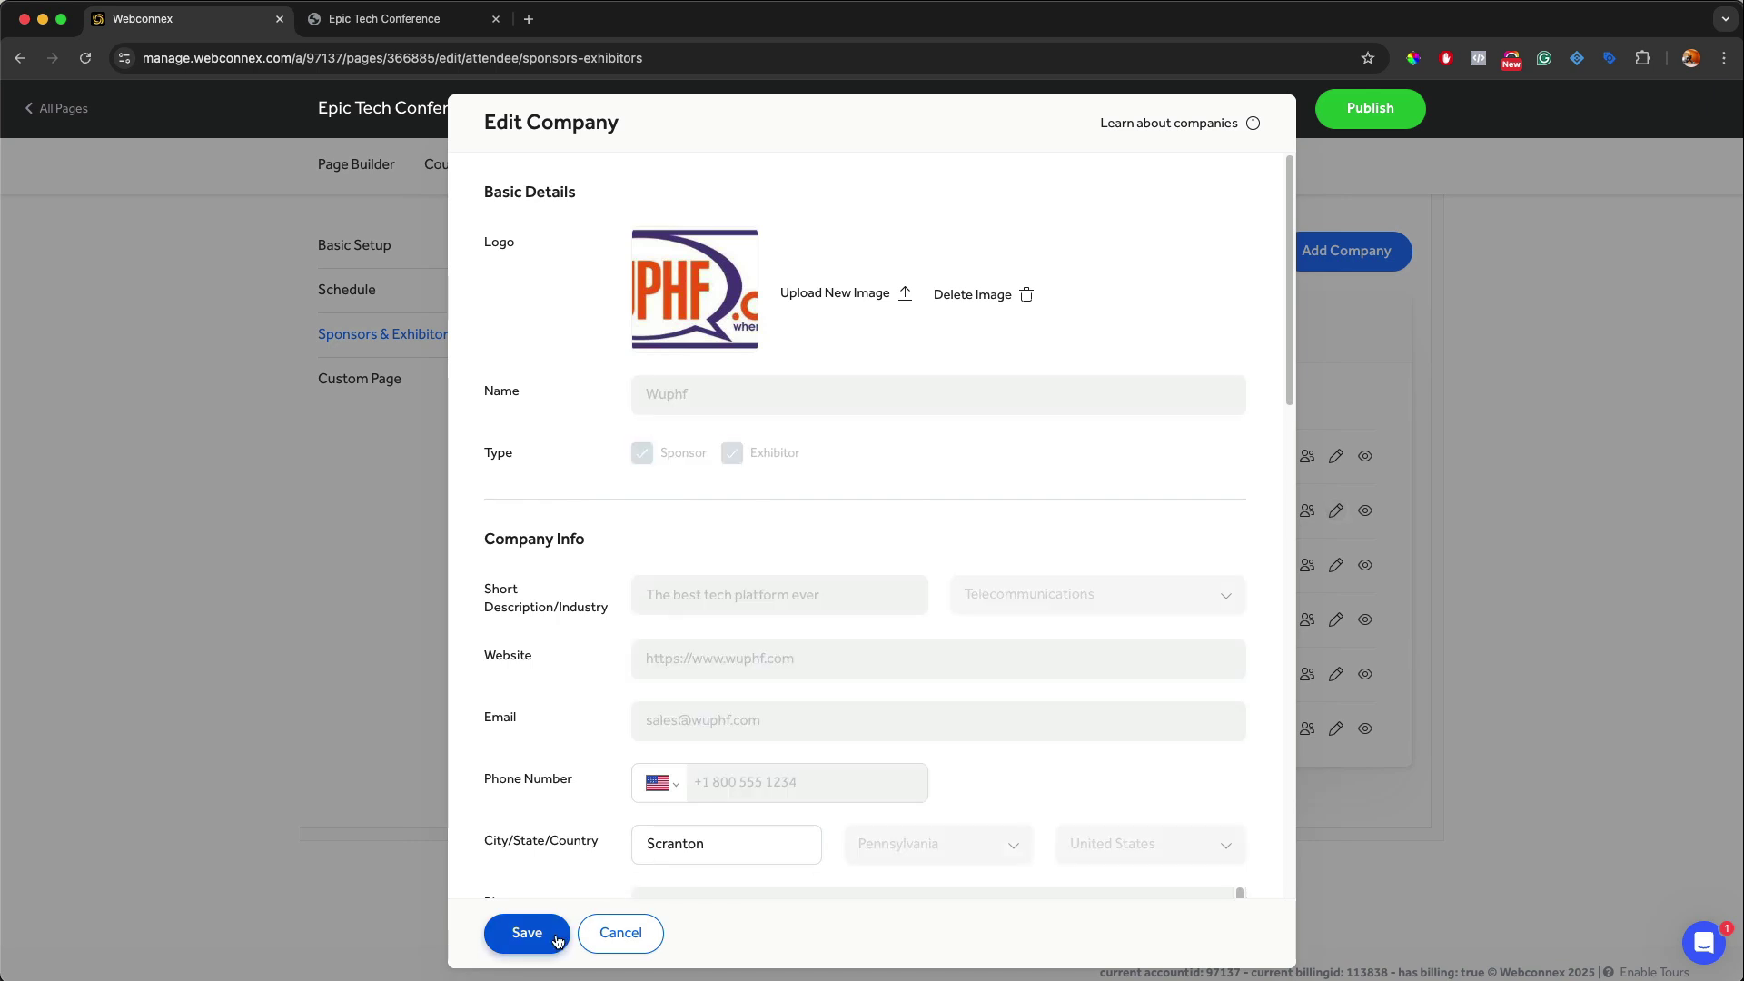
click(1250, 126)
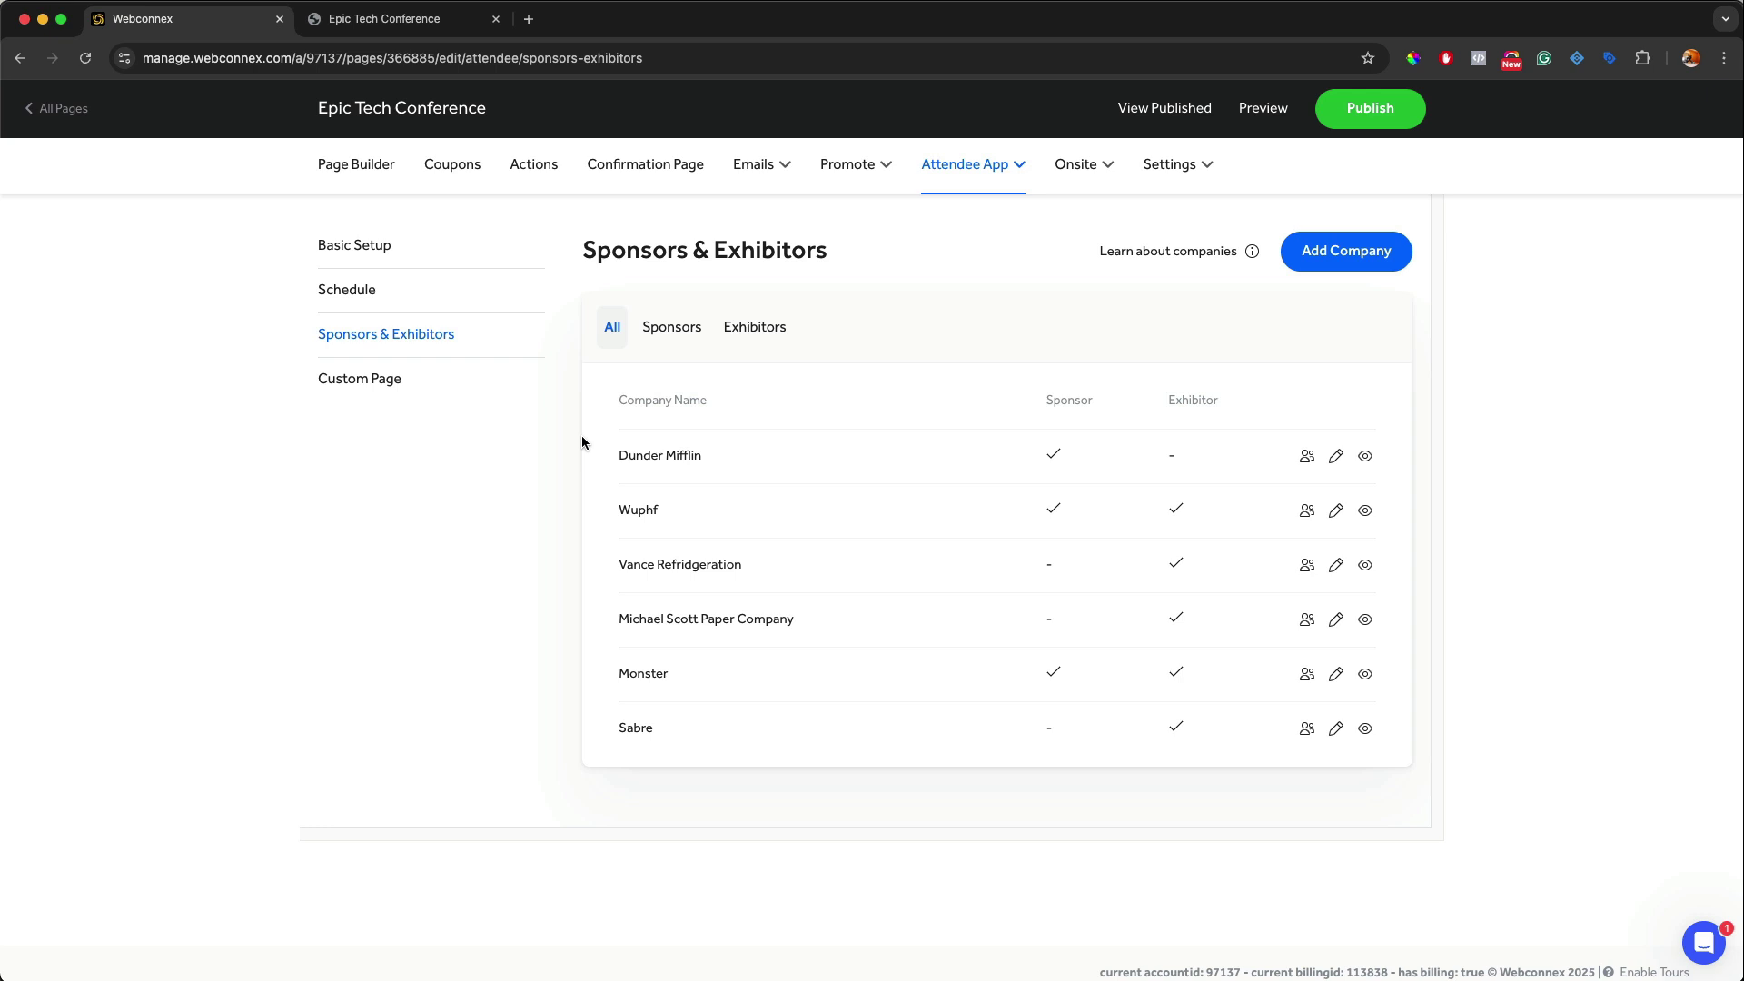
- In the schedule, edit the Conference Welcome session on Jan 17 and select Dunder Mifflin and Wuphf as its sponsors
click(374, 304)
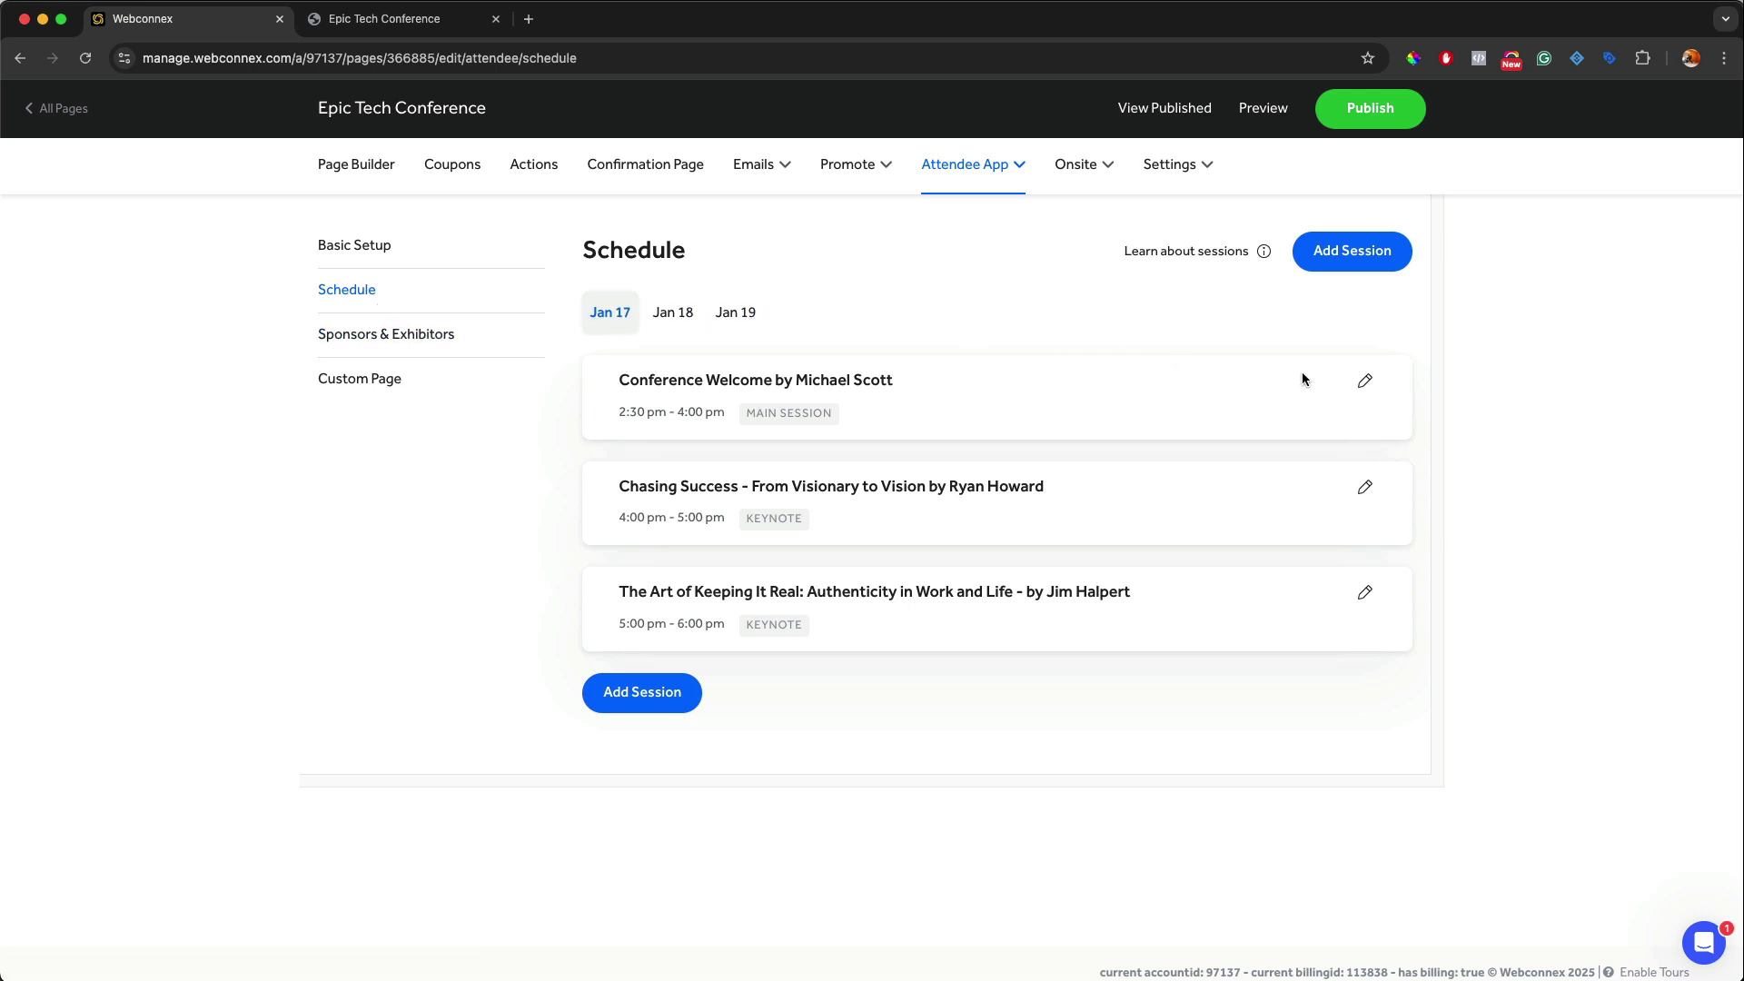
click(1364, 381)
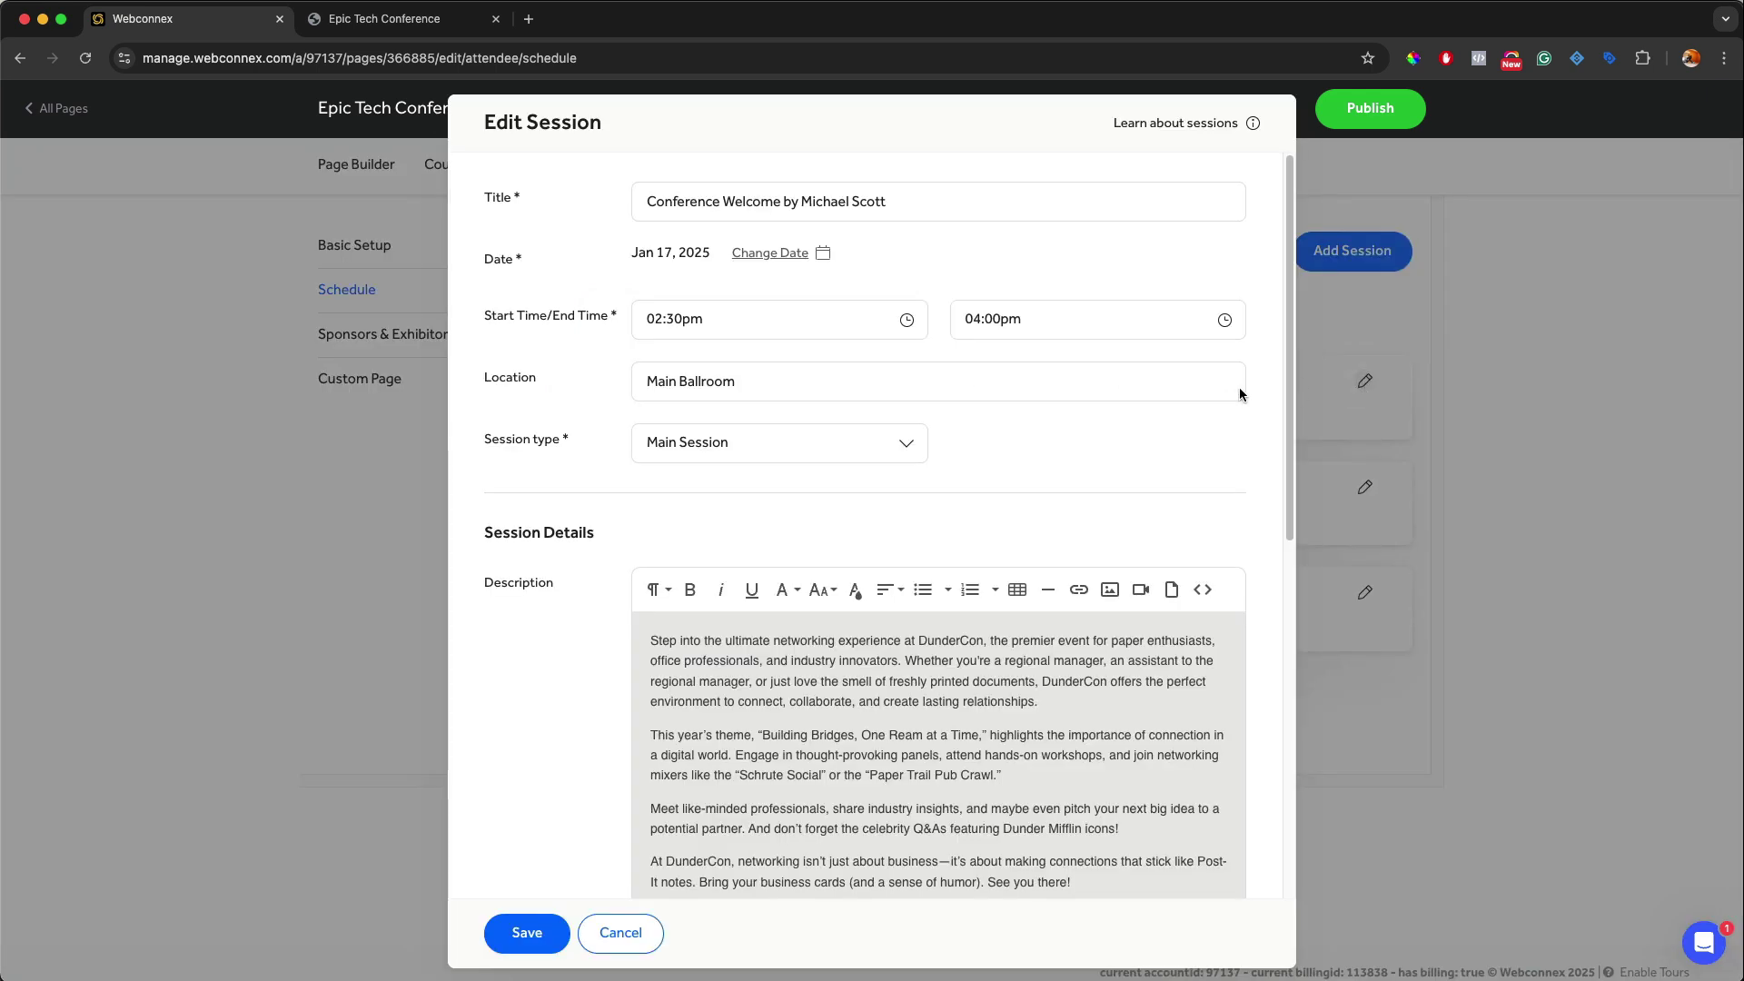
scroll(1149, 393, down, 10)
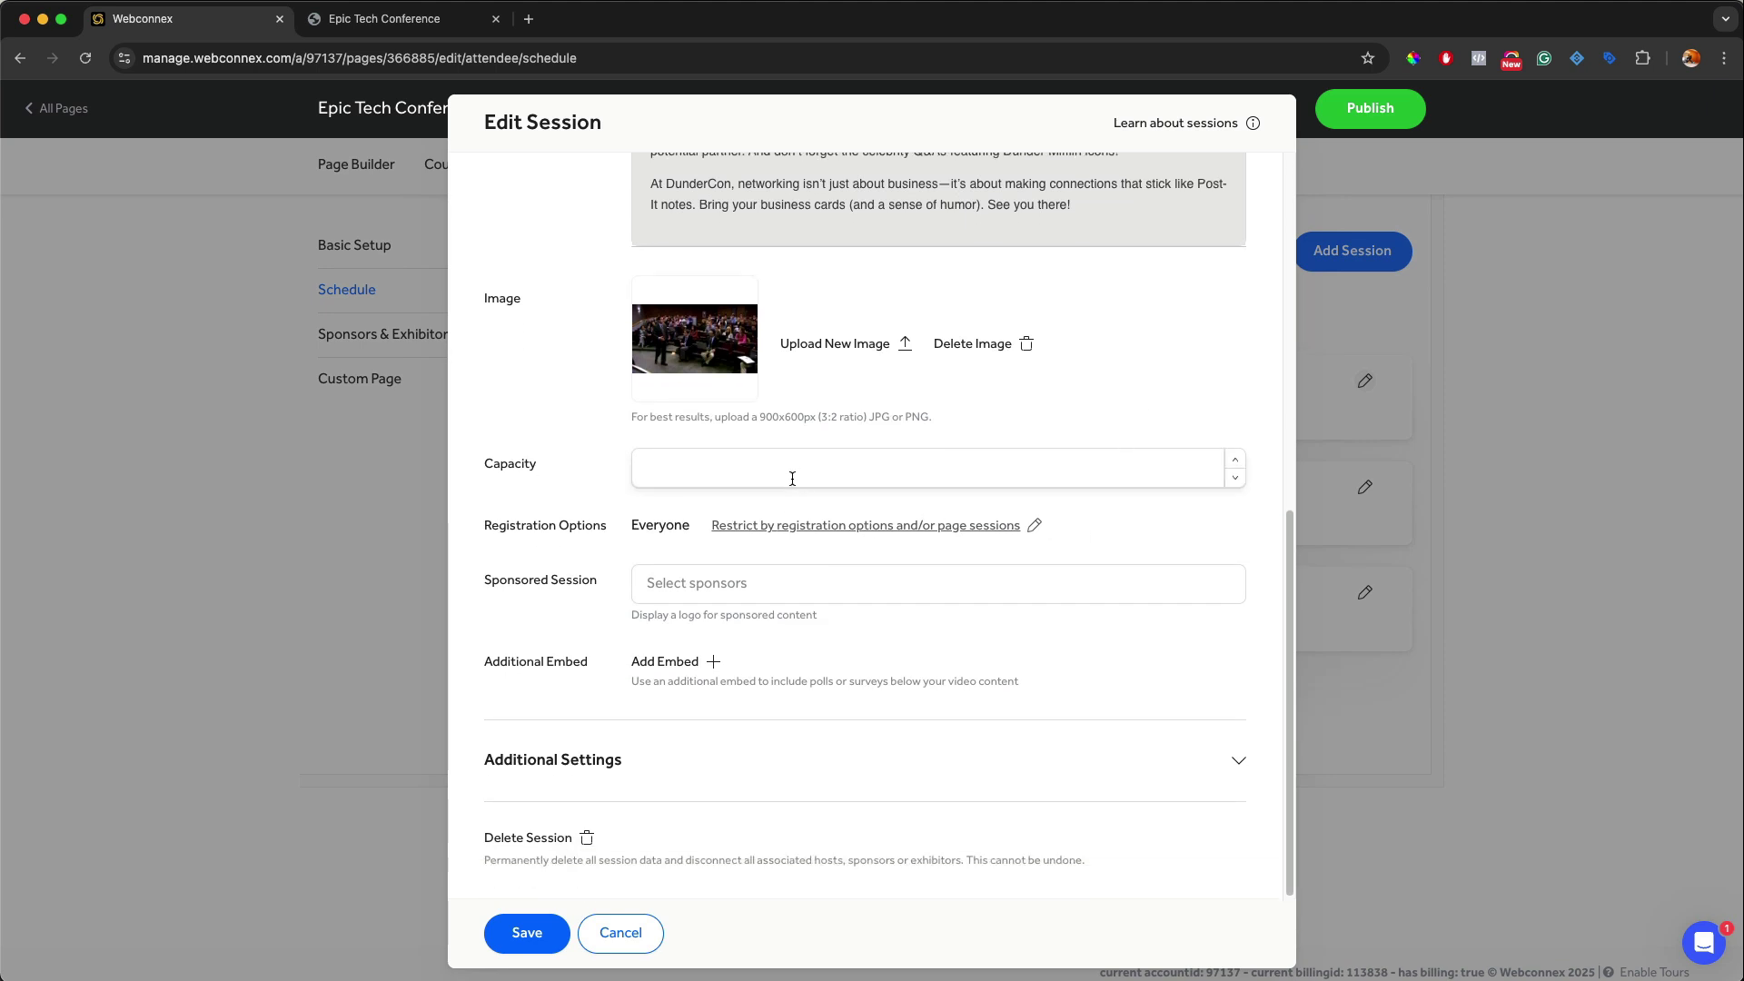
click(765, 590)
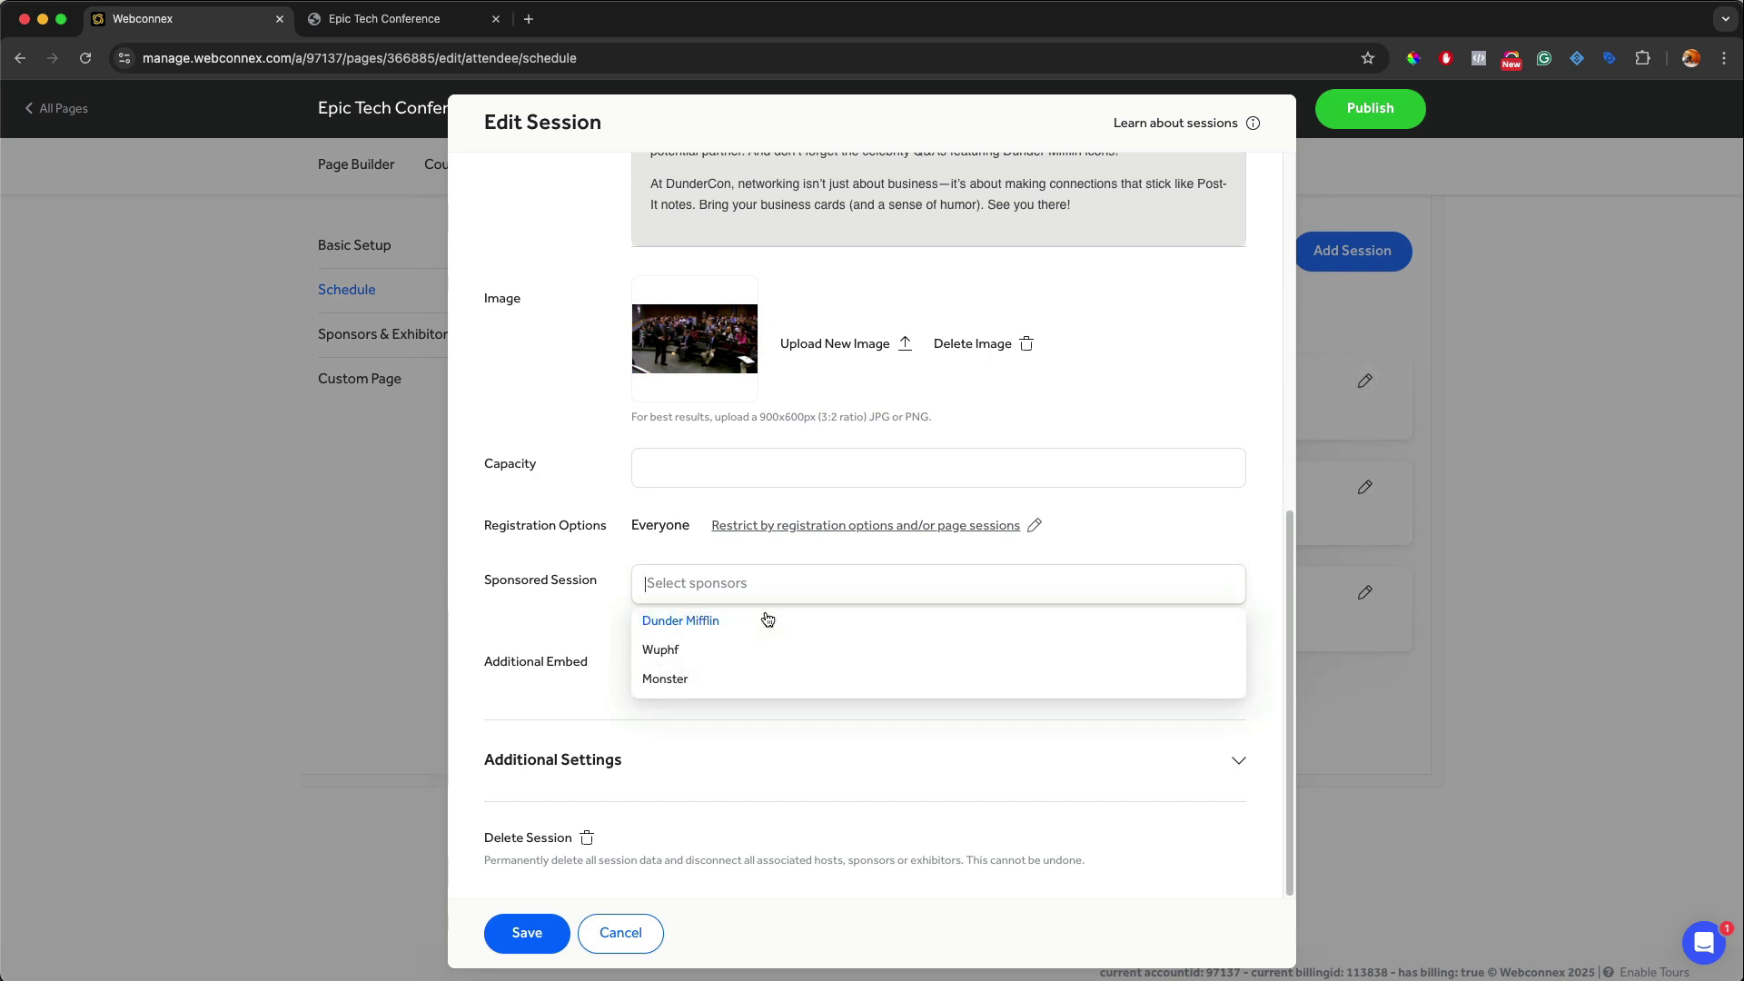
click(763, 618)
click(664, 651)
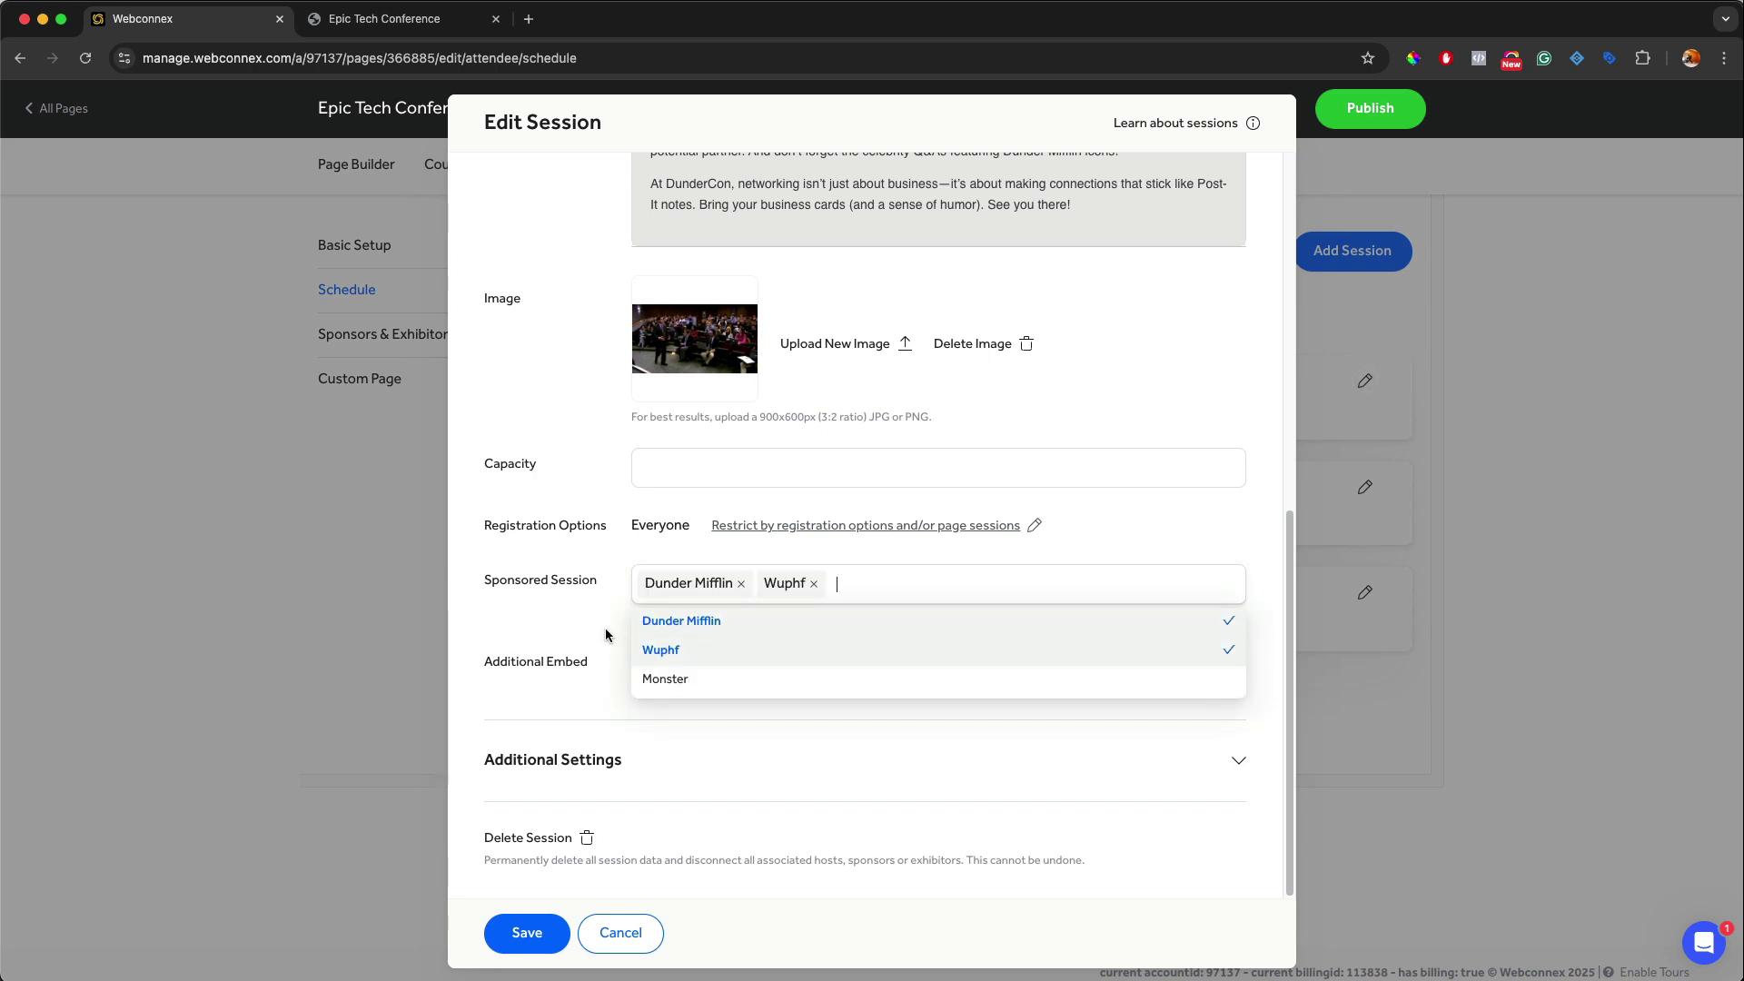
click(566, 627)
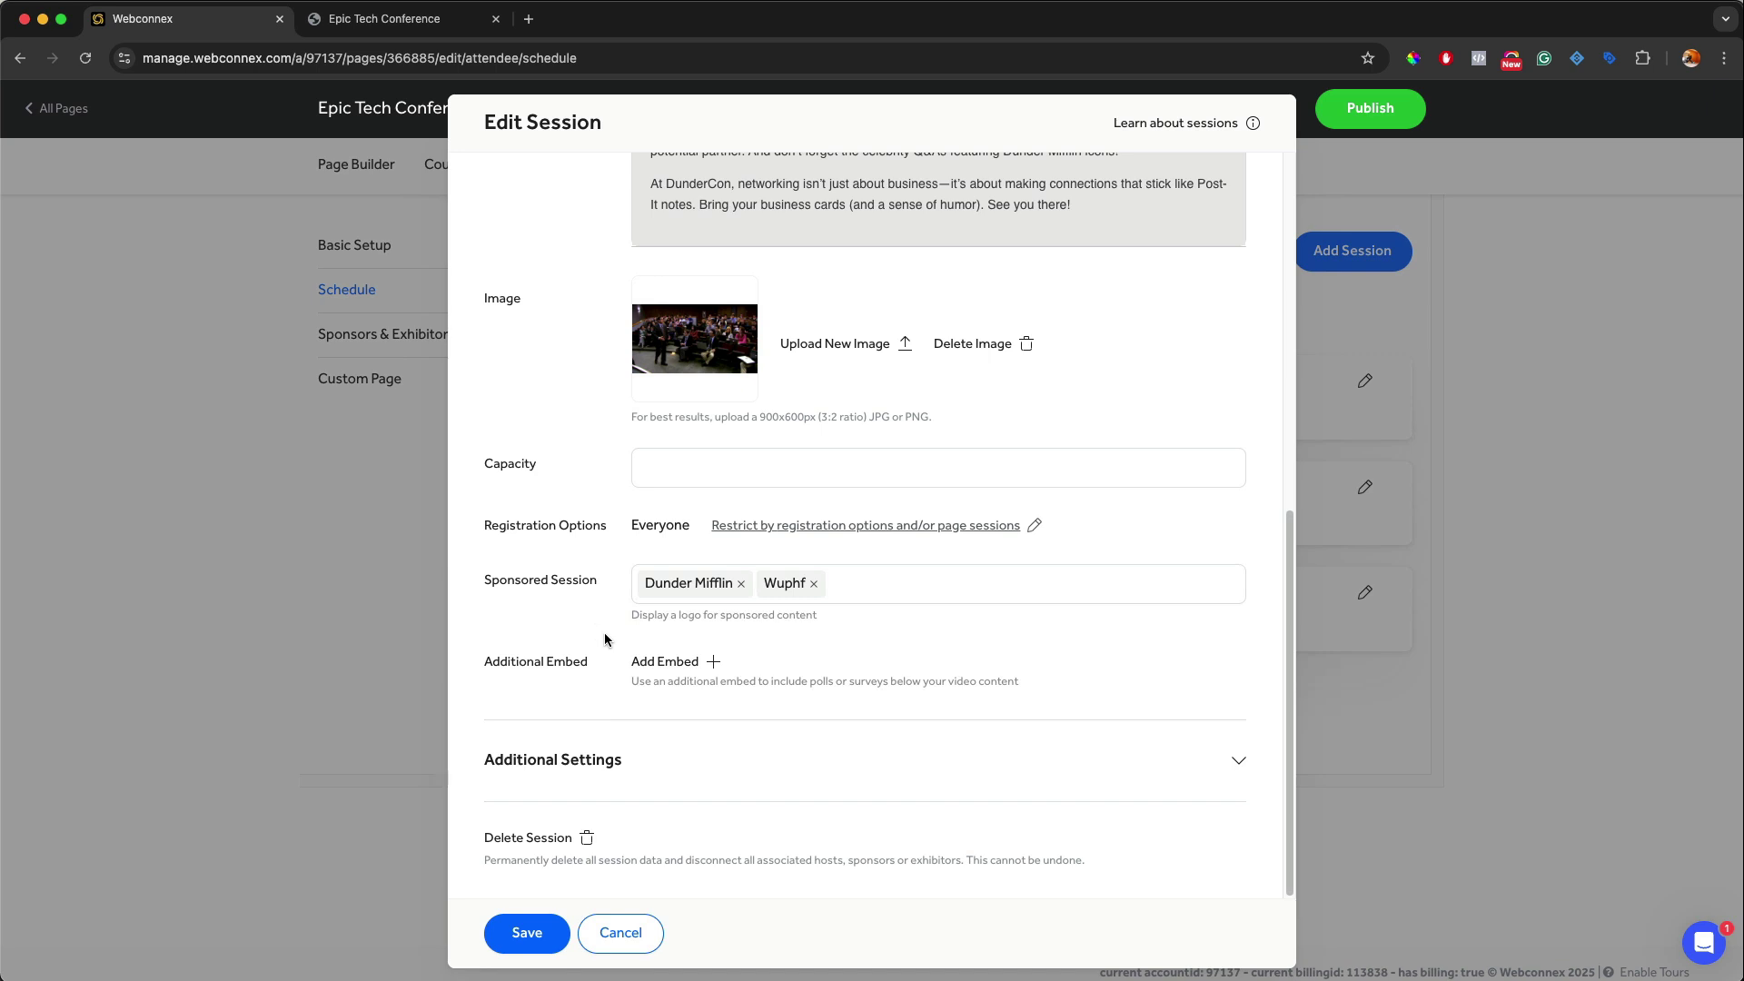
- Review the Conference Welcome session's fields and enable its automatic inclusion on every attendee's personalized schedule
scroll(770, 531, up, 5)
scroll(820, 270, up, 3)
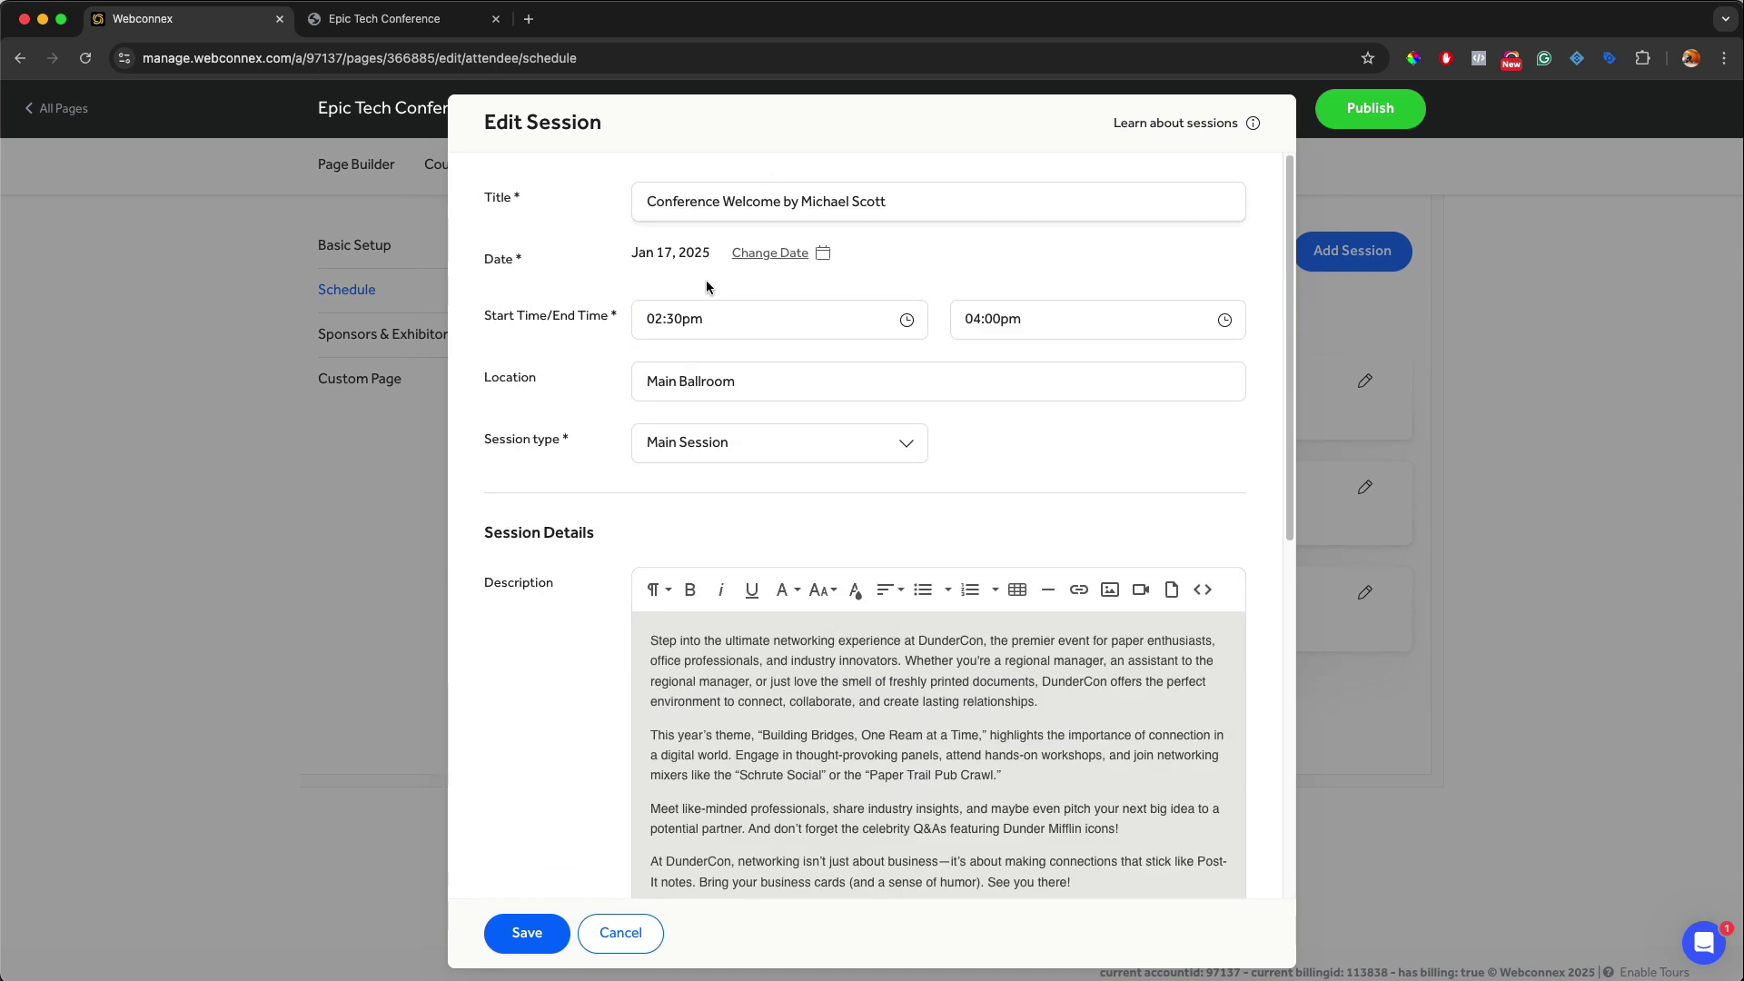
scroll(726, 351, down, 7)
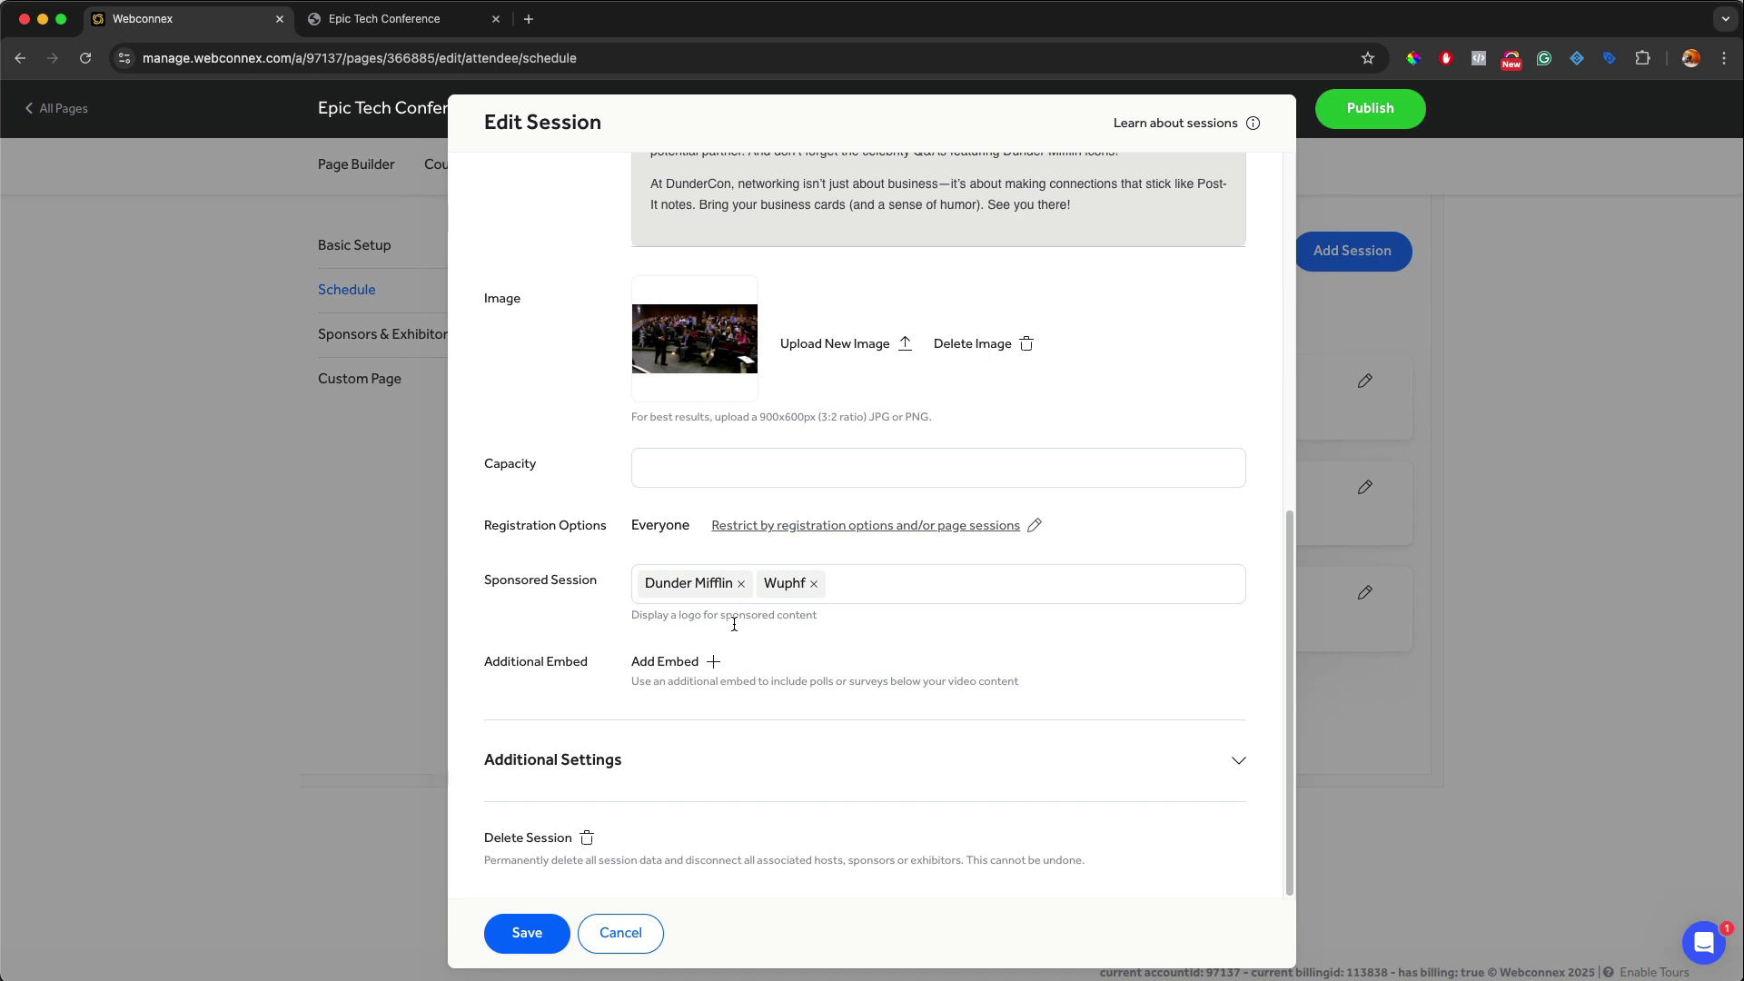
click(1228, 761)
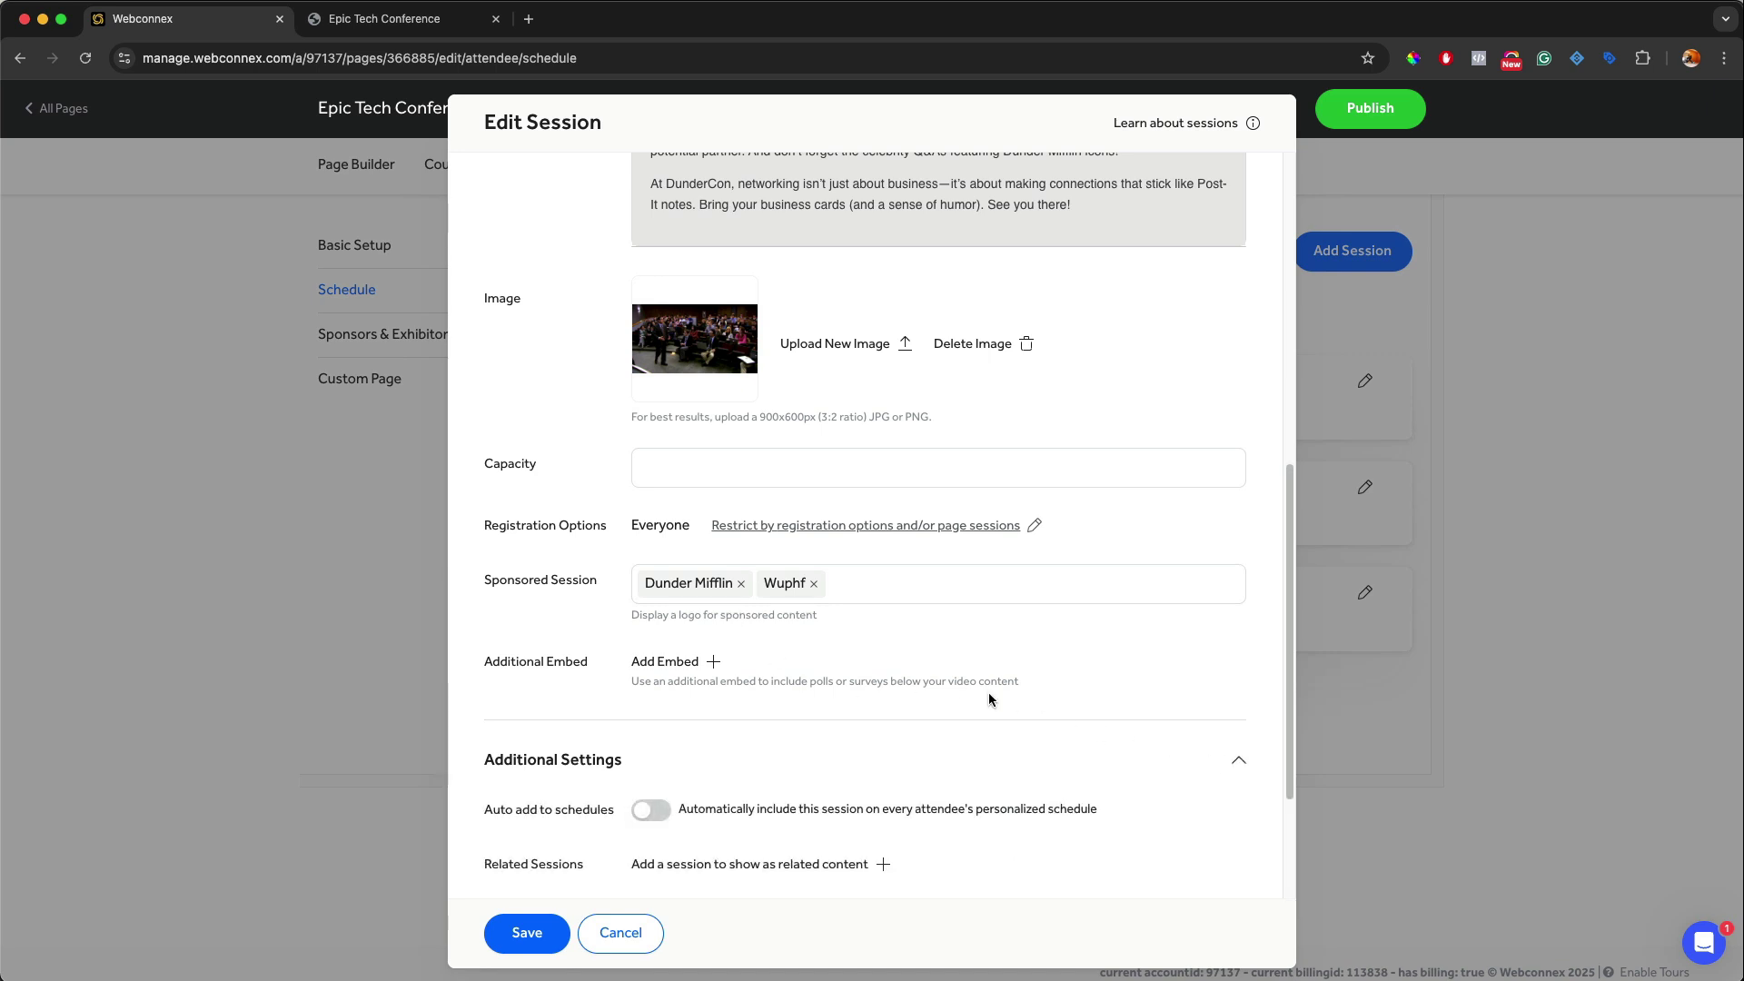
scroll(988, 697, down, 2)
click(618, 670)
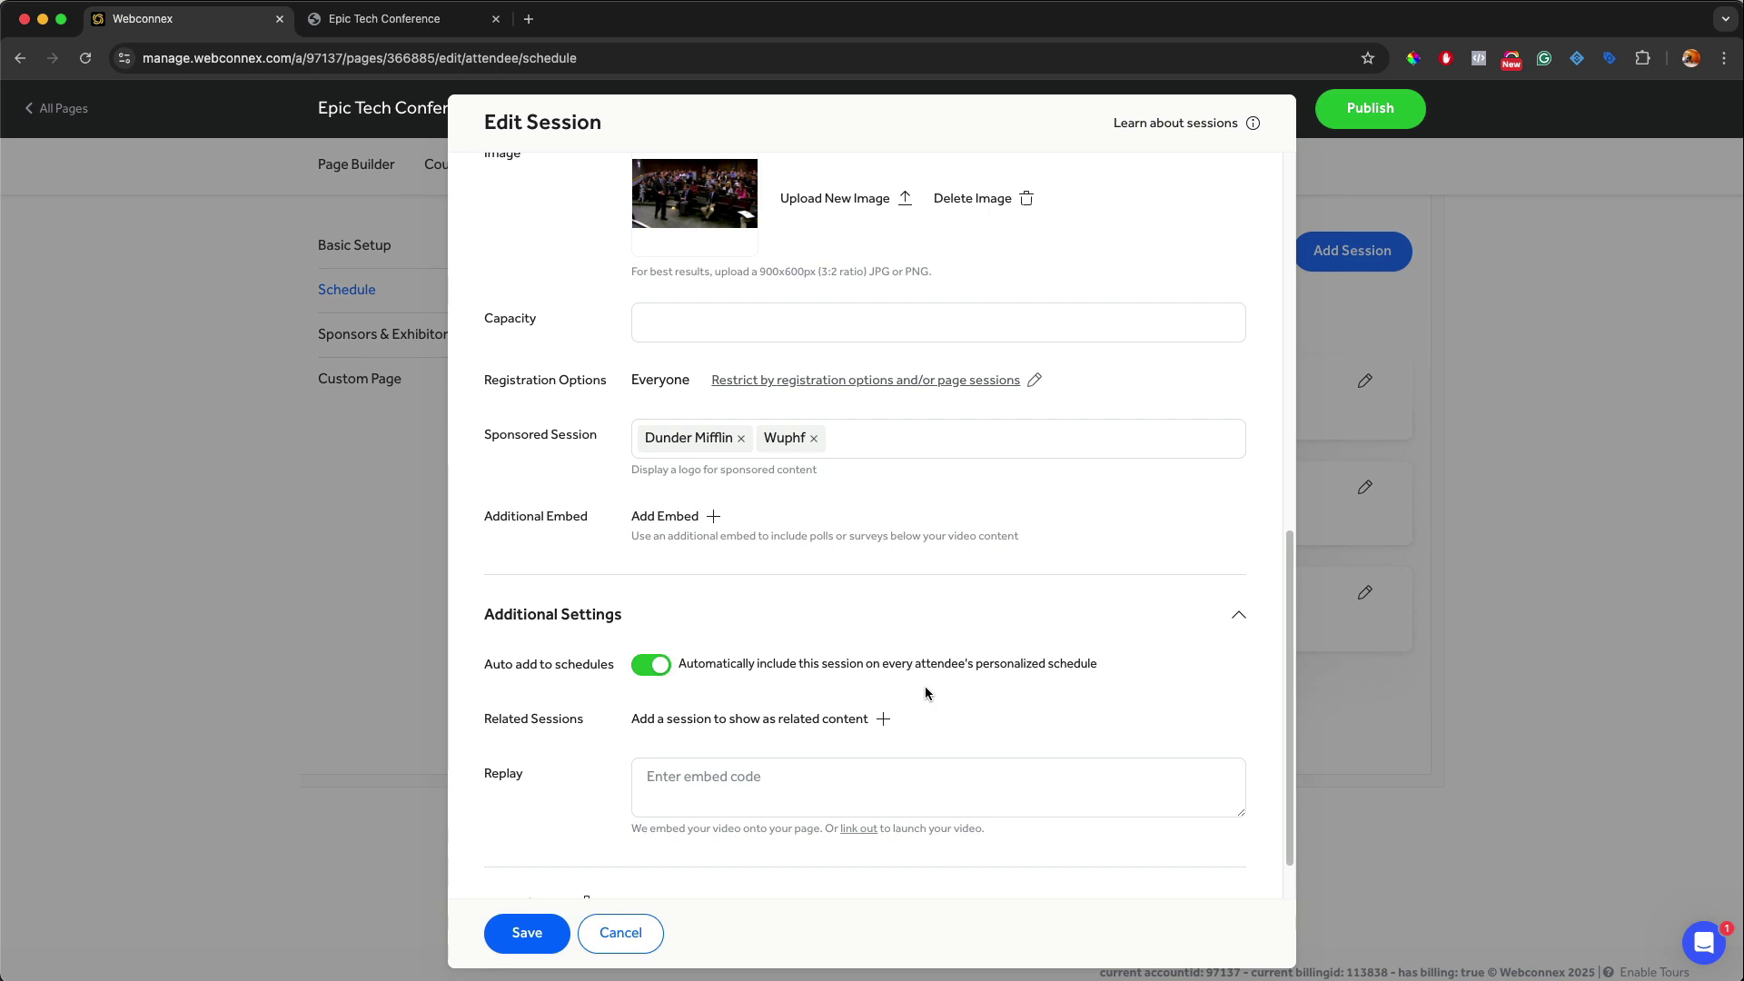
- Add The Pyramid of Success as a related session of the Conference Welcome and save the session
click(822, 722)
click(806, 728)
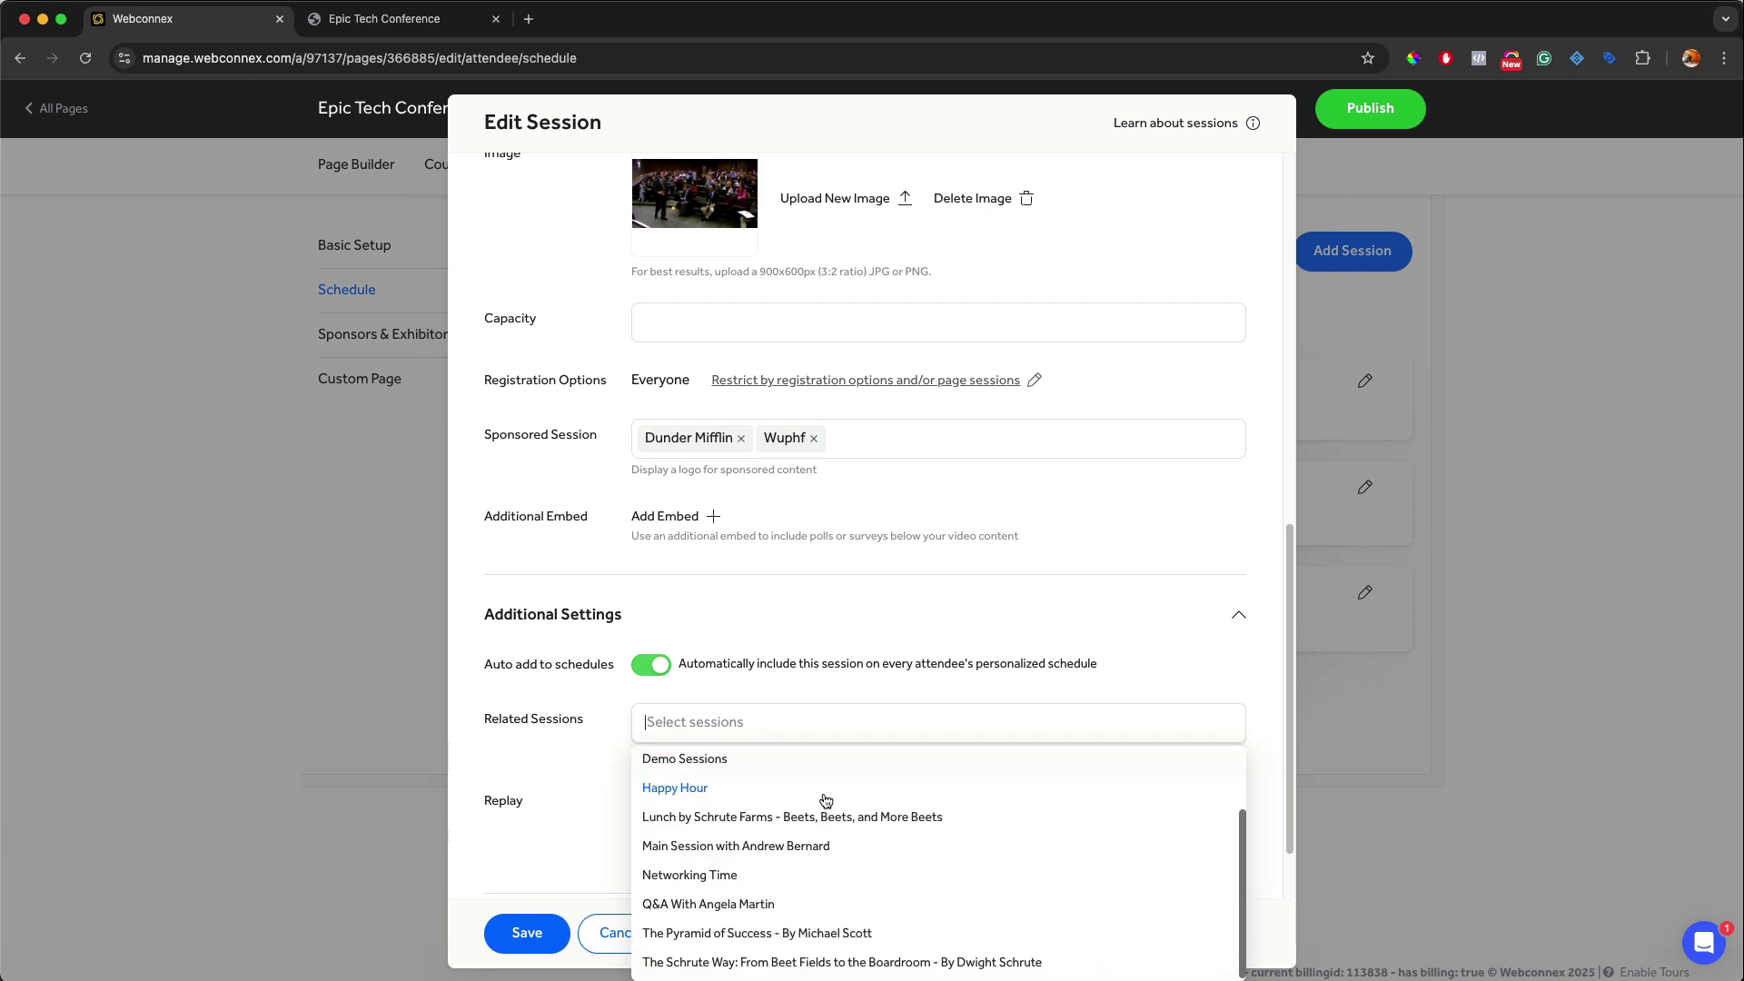
scroll(825, 800, down, 3)
click(841, 934)
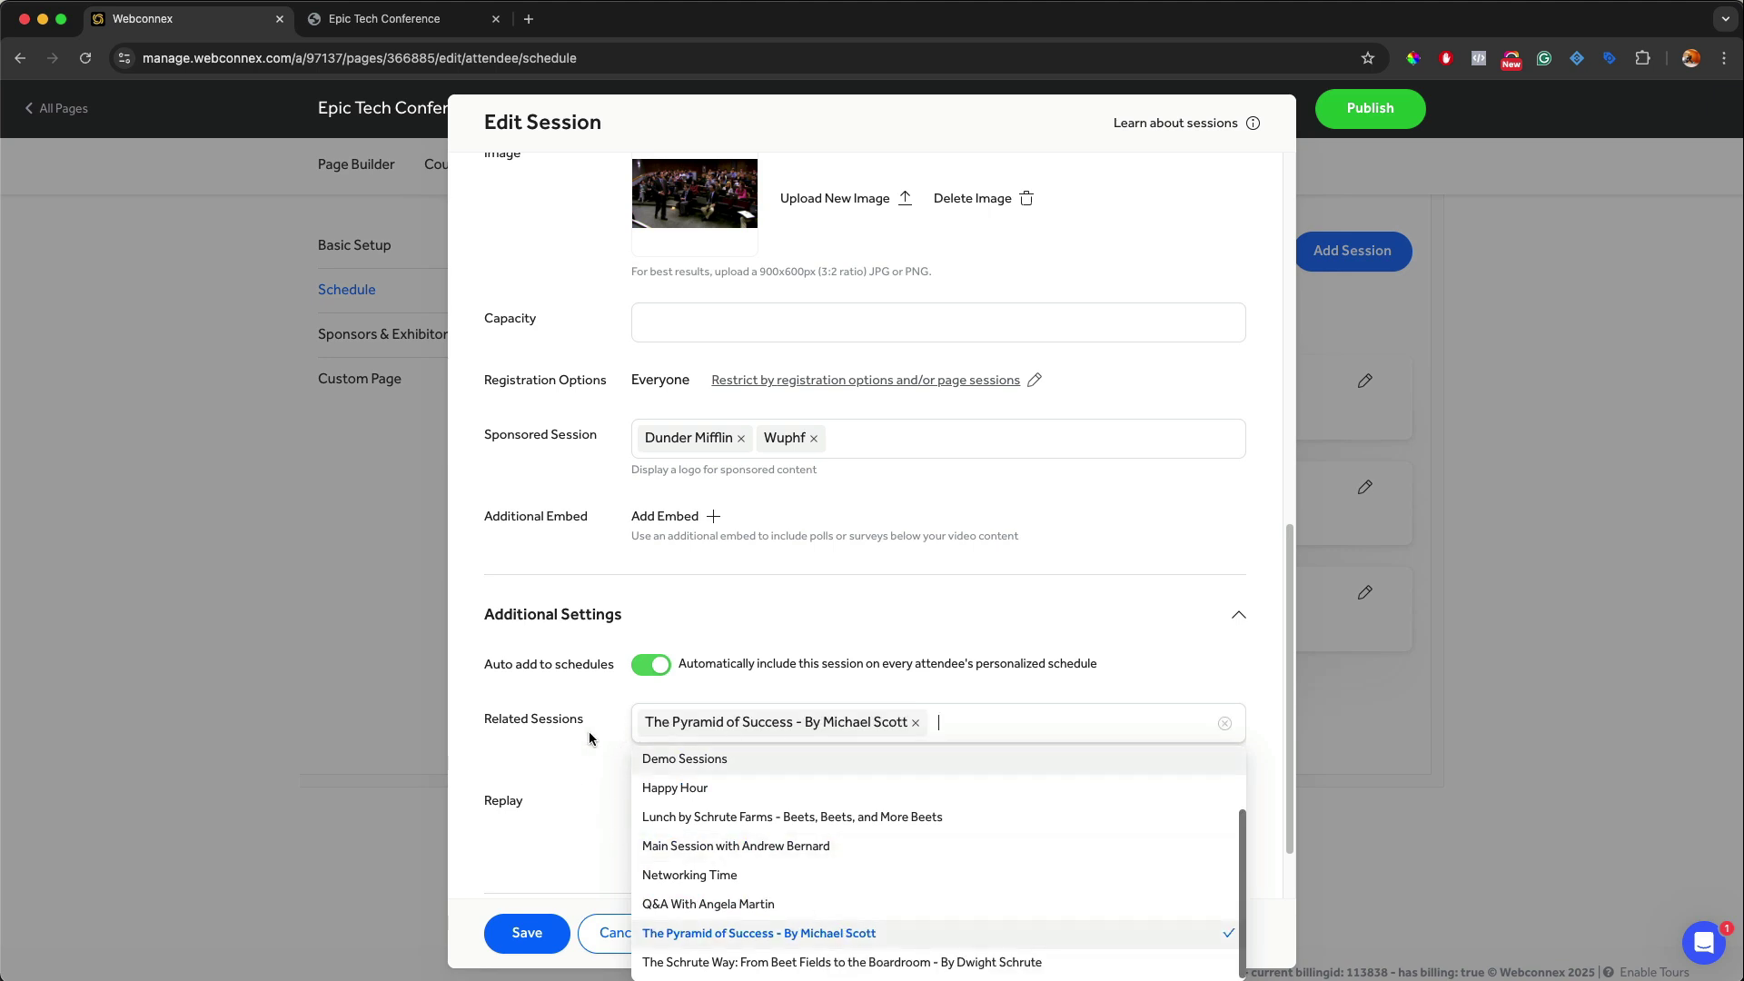
click(557, 738)
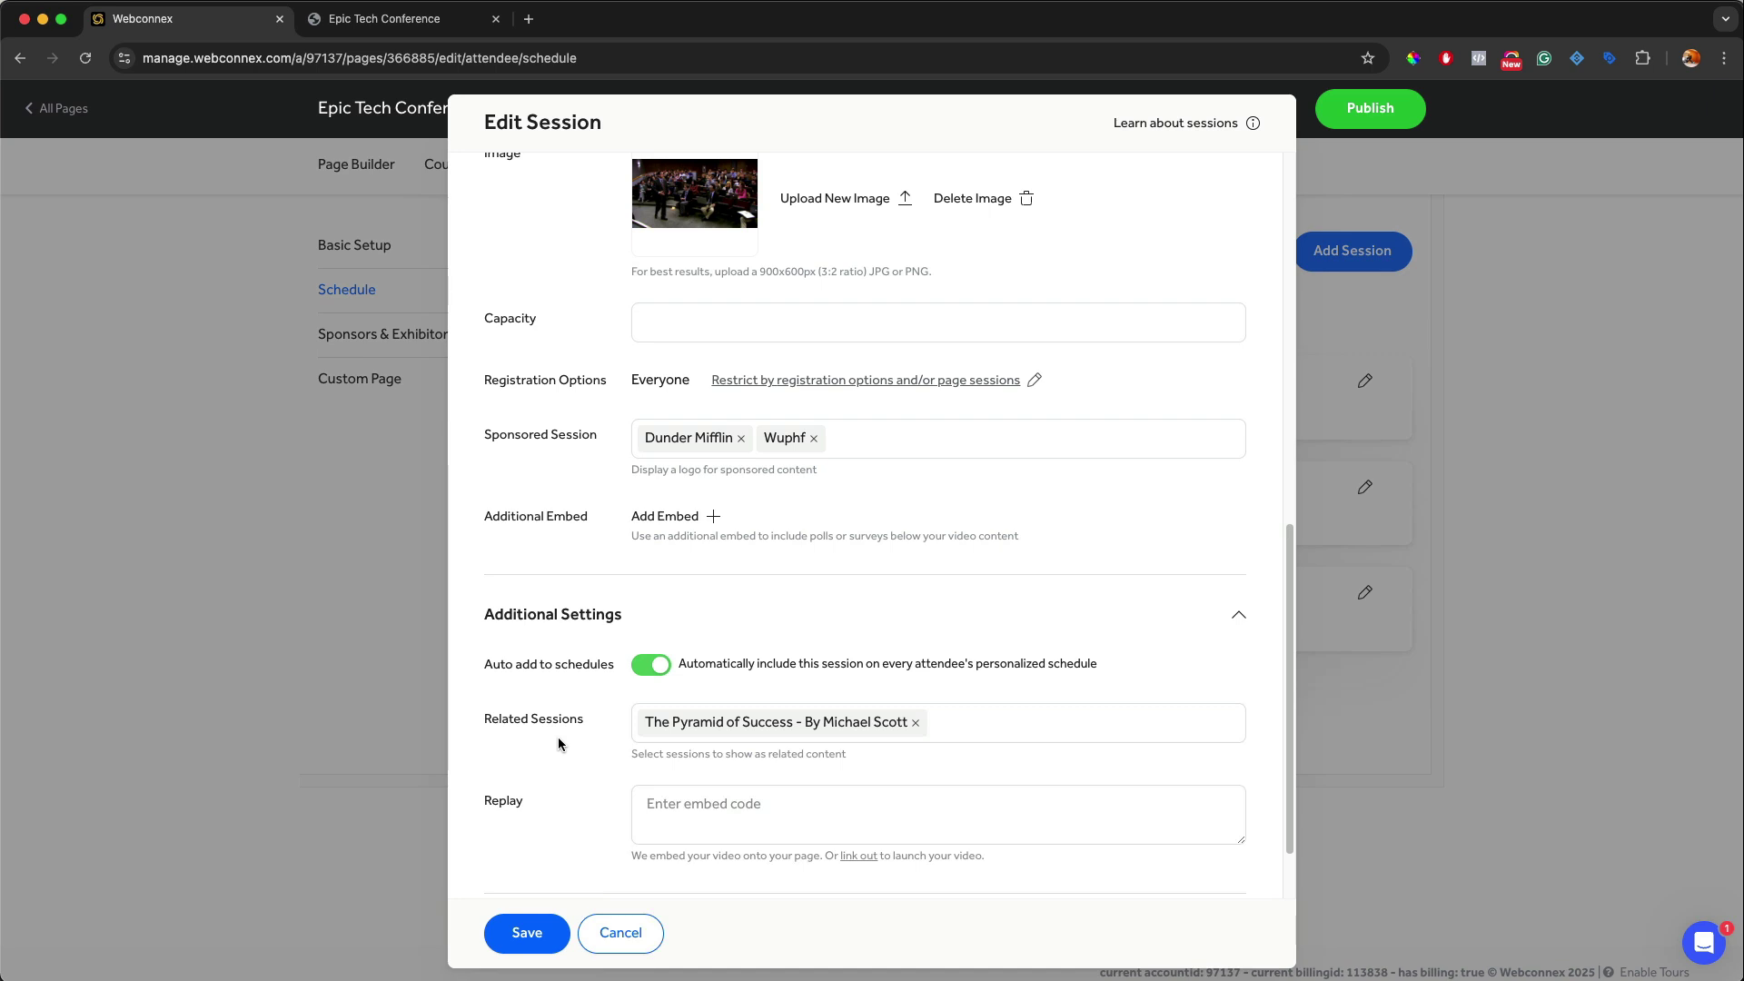
click(530, 927)
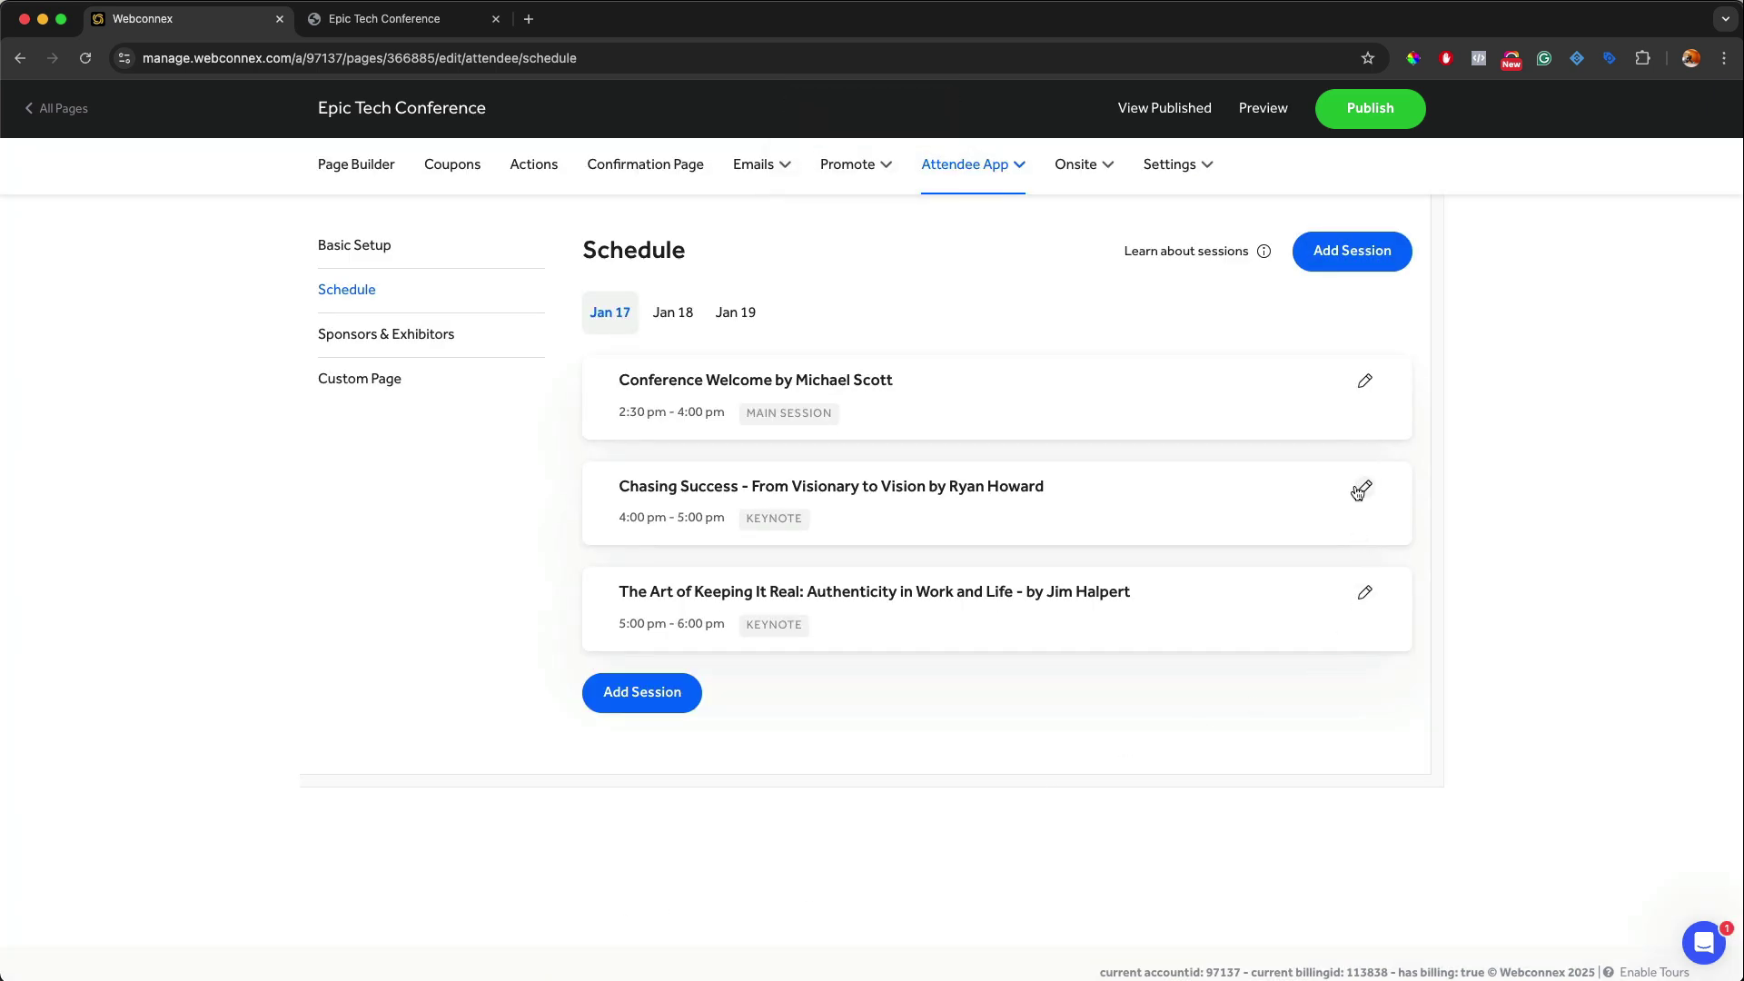
- Edit the Chasing Success keynote, show its registration restriction fields, select Wuphf as its sponsor, and save the session
click(1362, 489)
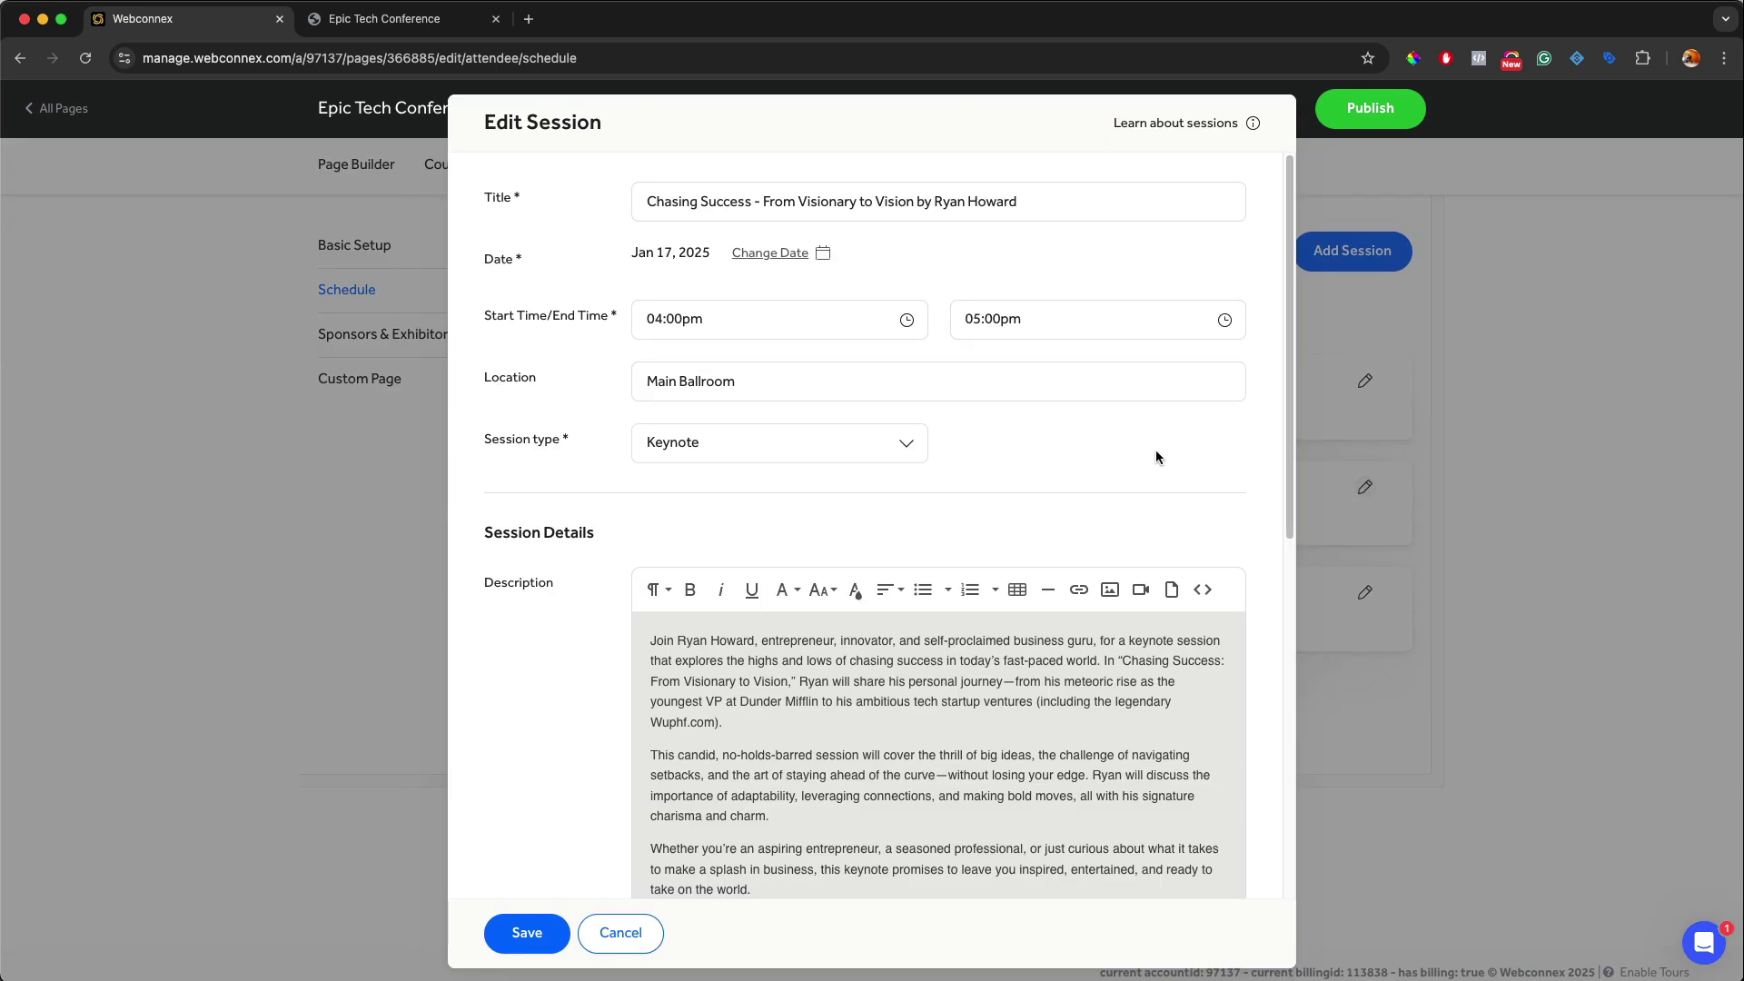
scroll(1155, 449, down, 6)
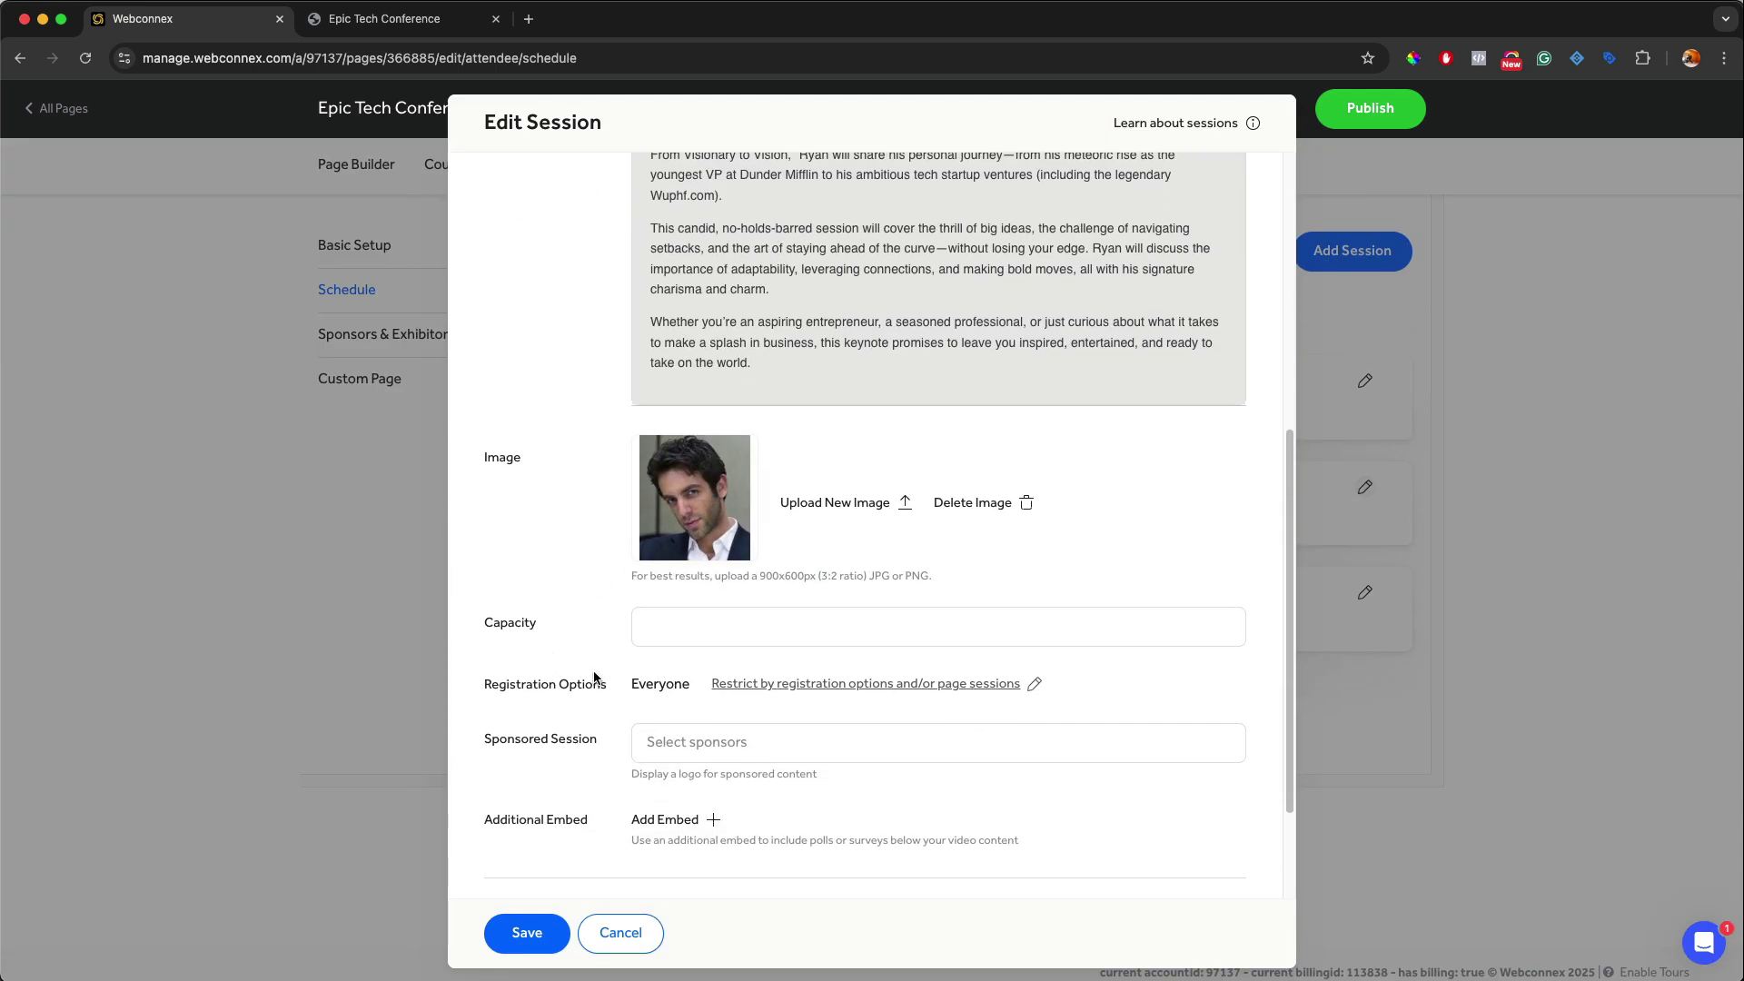
click(771, 685)
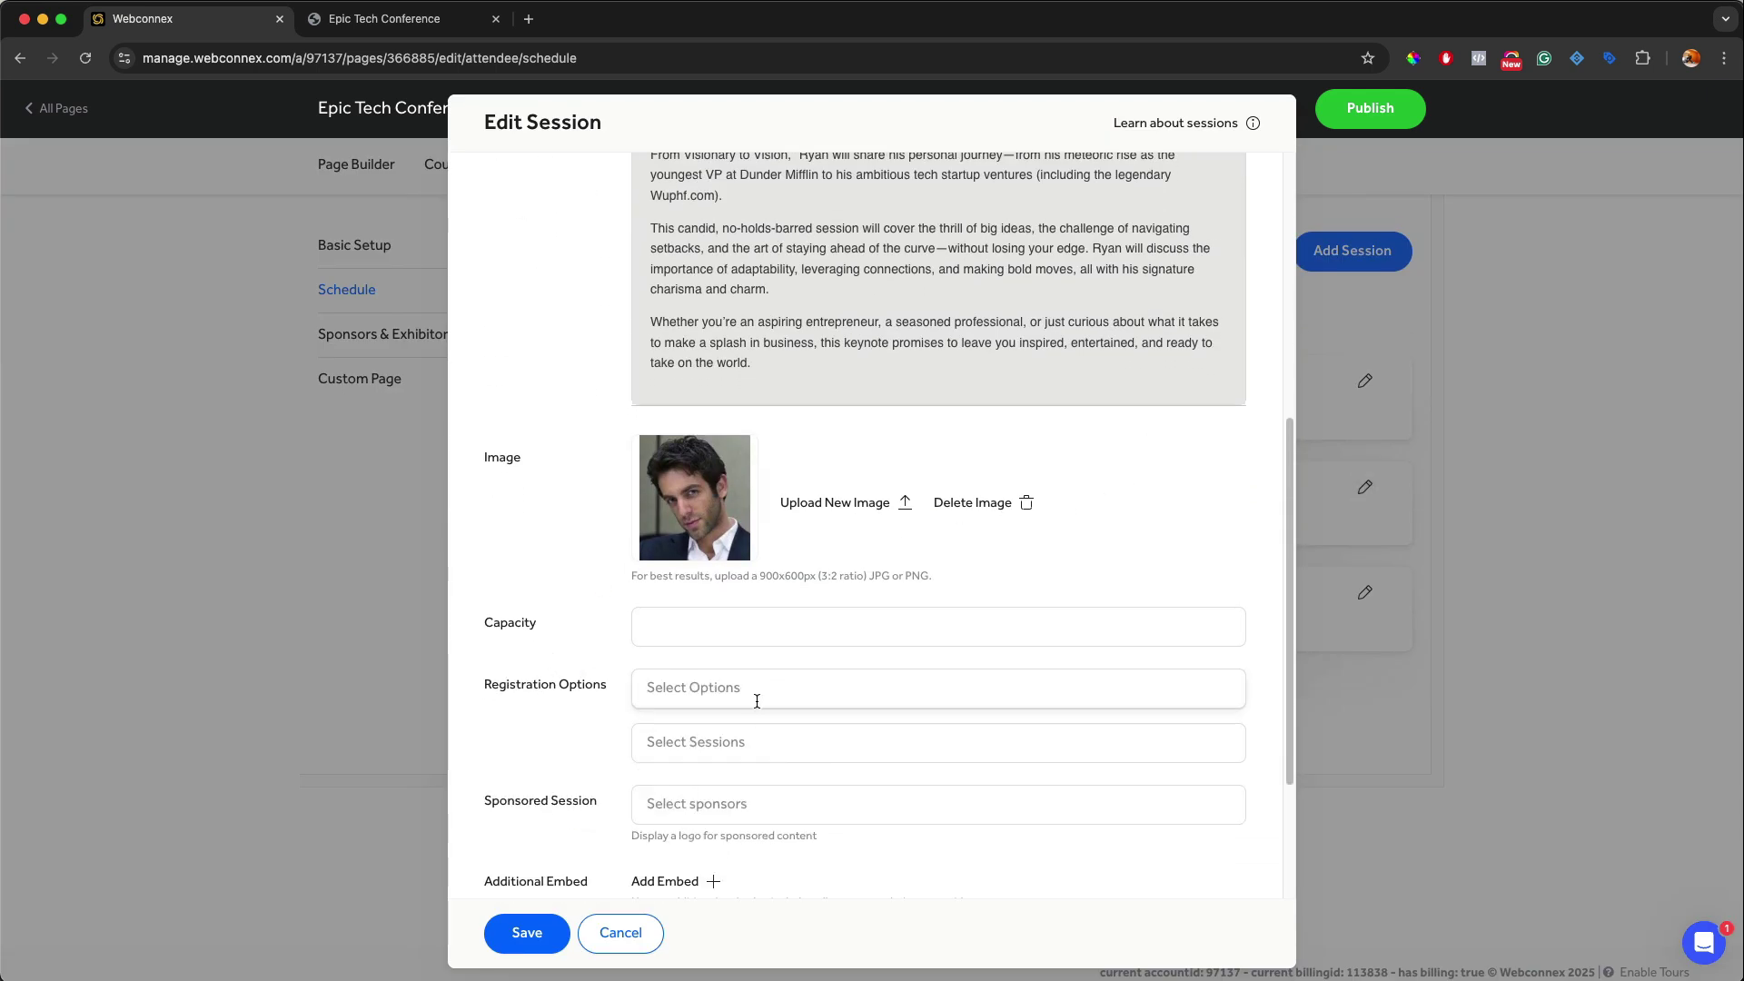
scroll(754, 726, down, 1)
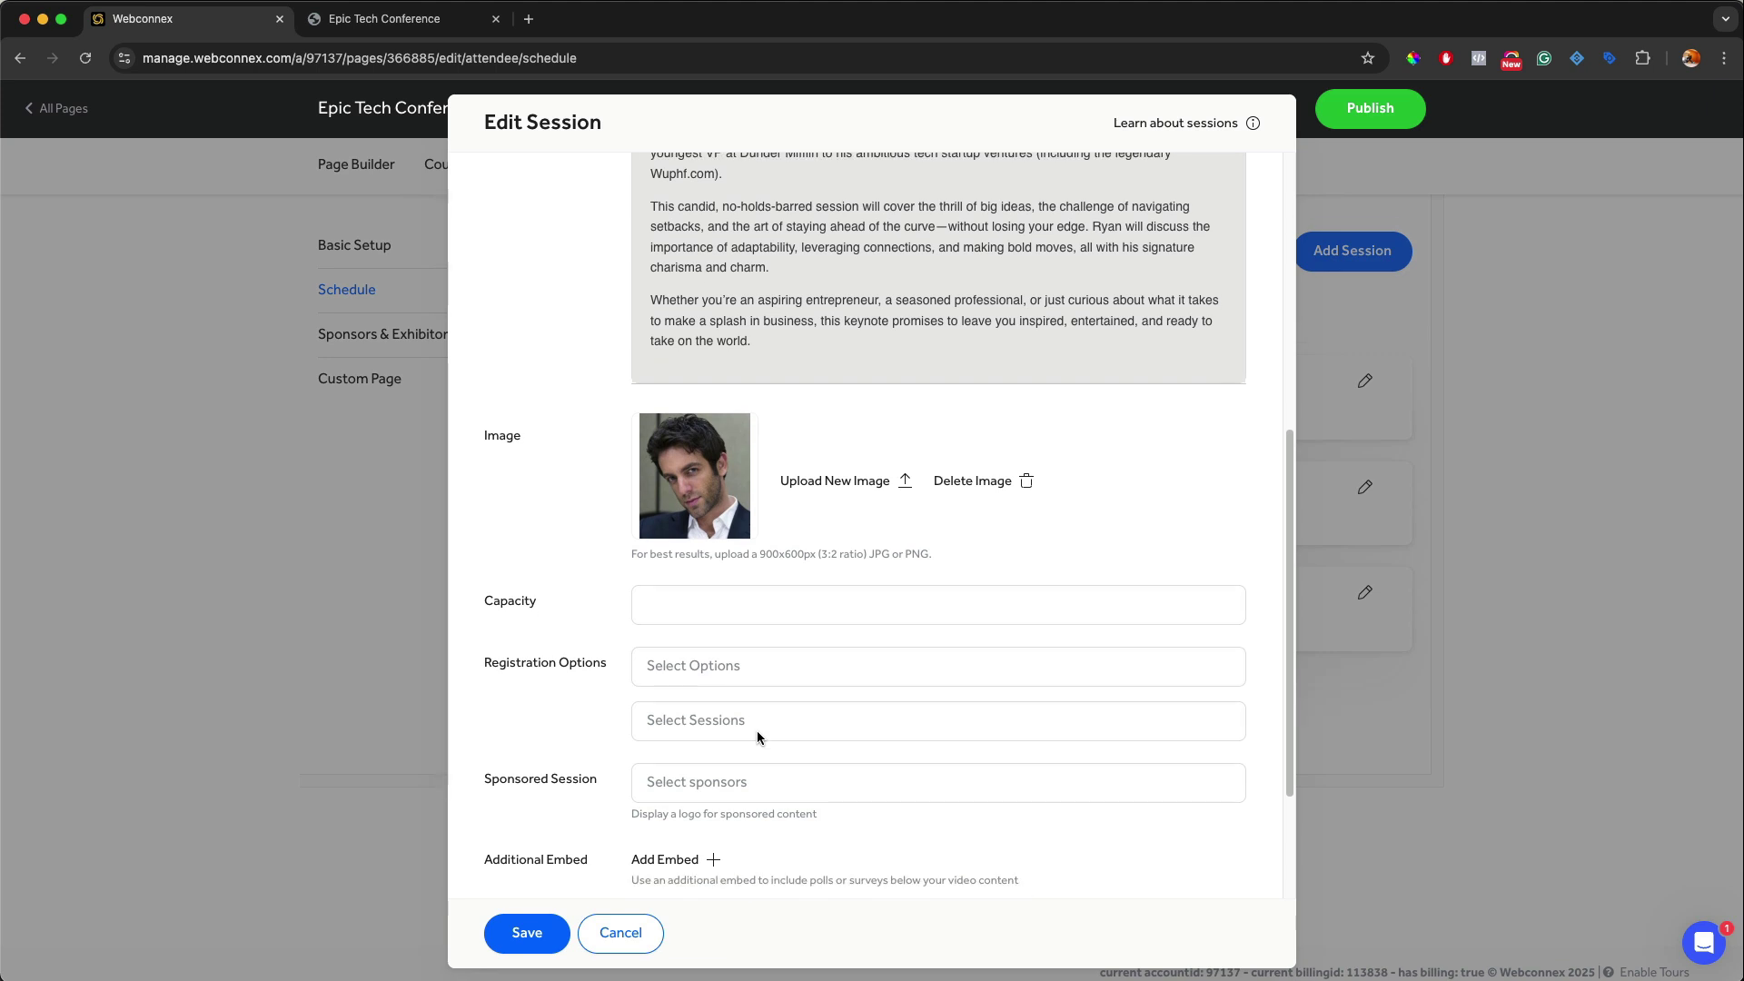
click(754, 779)
click(703, 852)
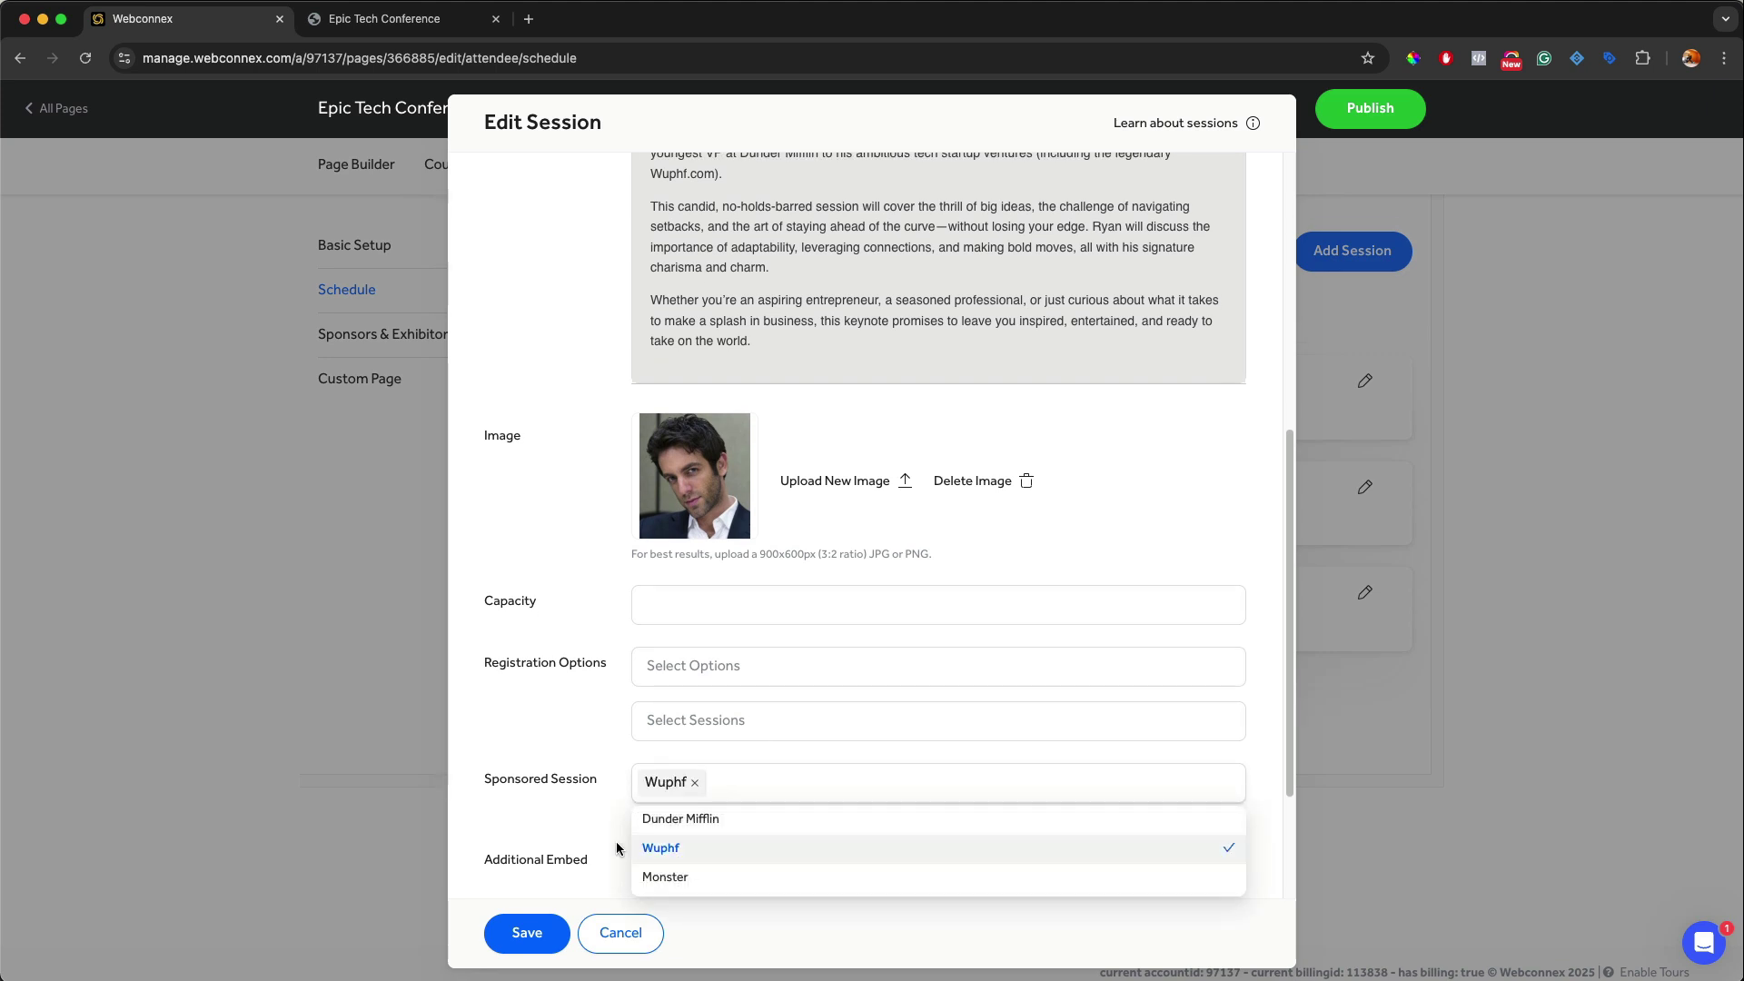
click(563, 825)
click(542, 925)
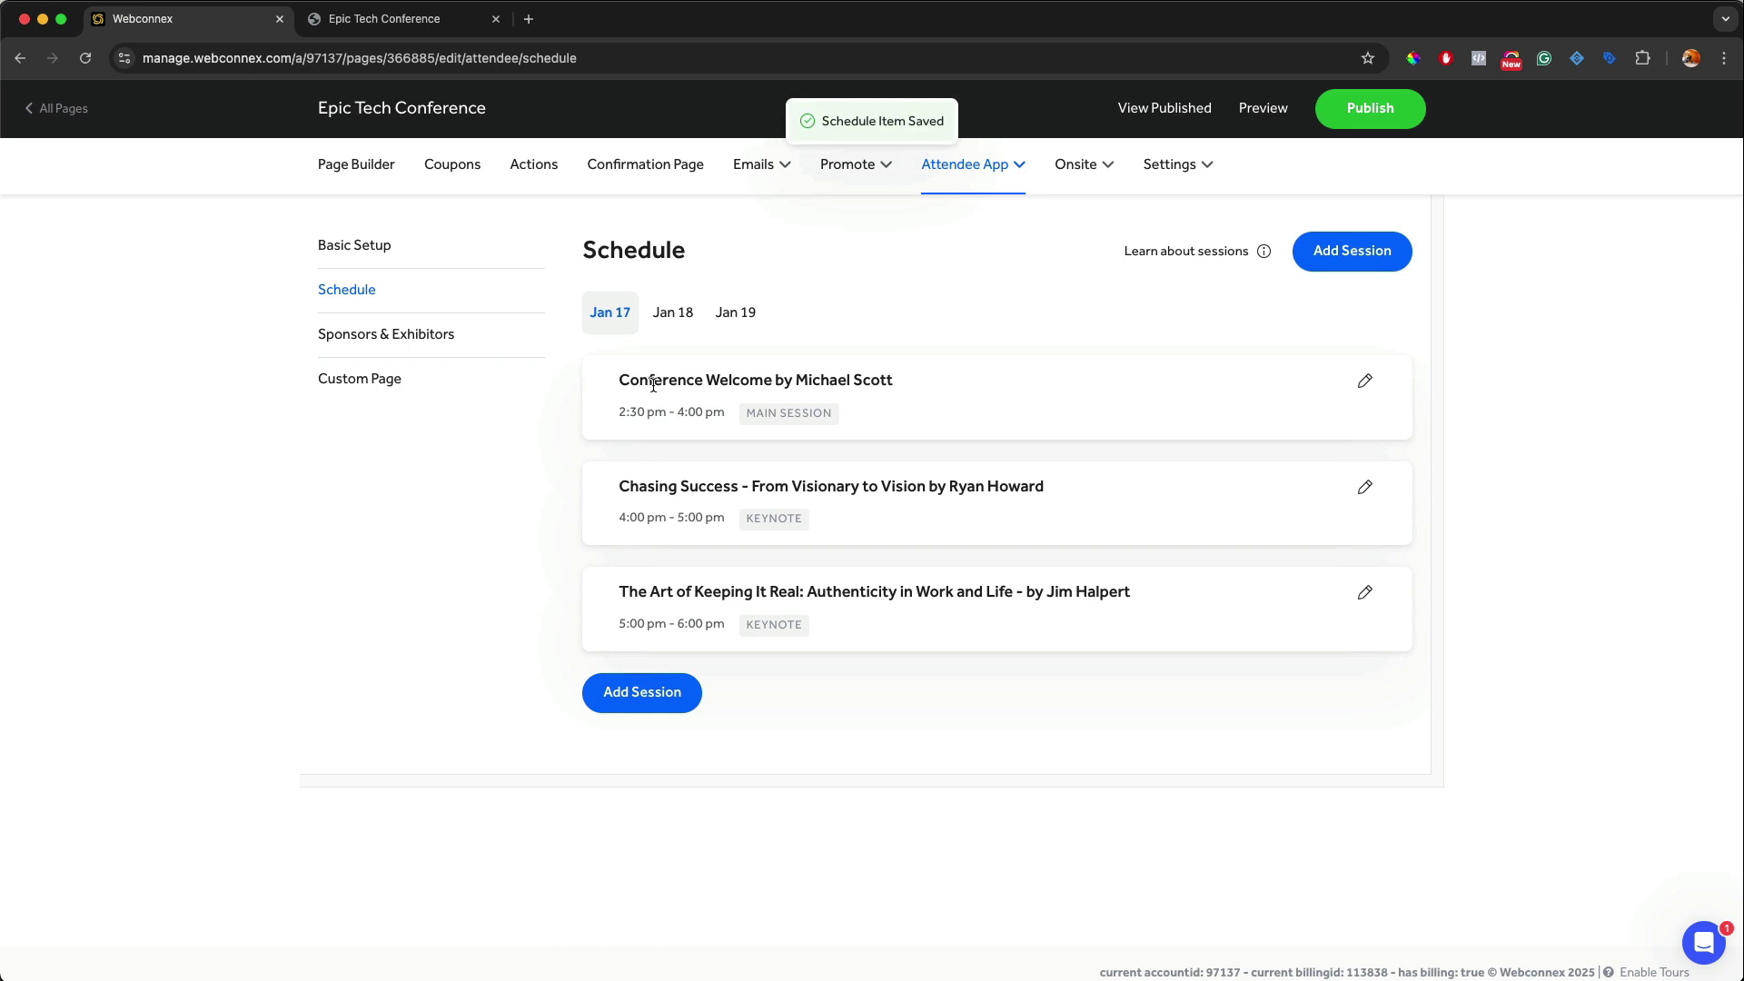
- Review the Jan 18 schedule with its breakout sessions, and check the available session types without adding a session
click(676, 318)
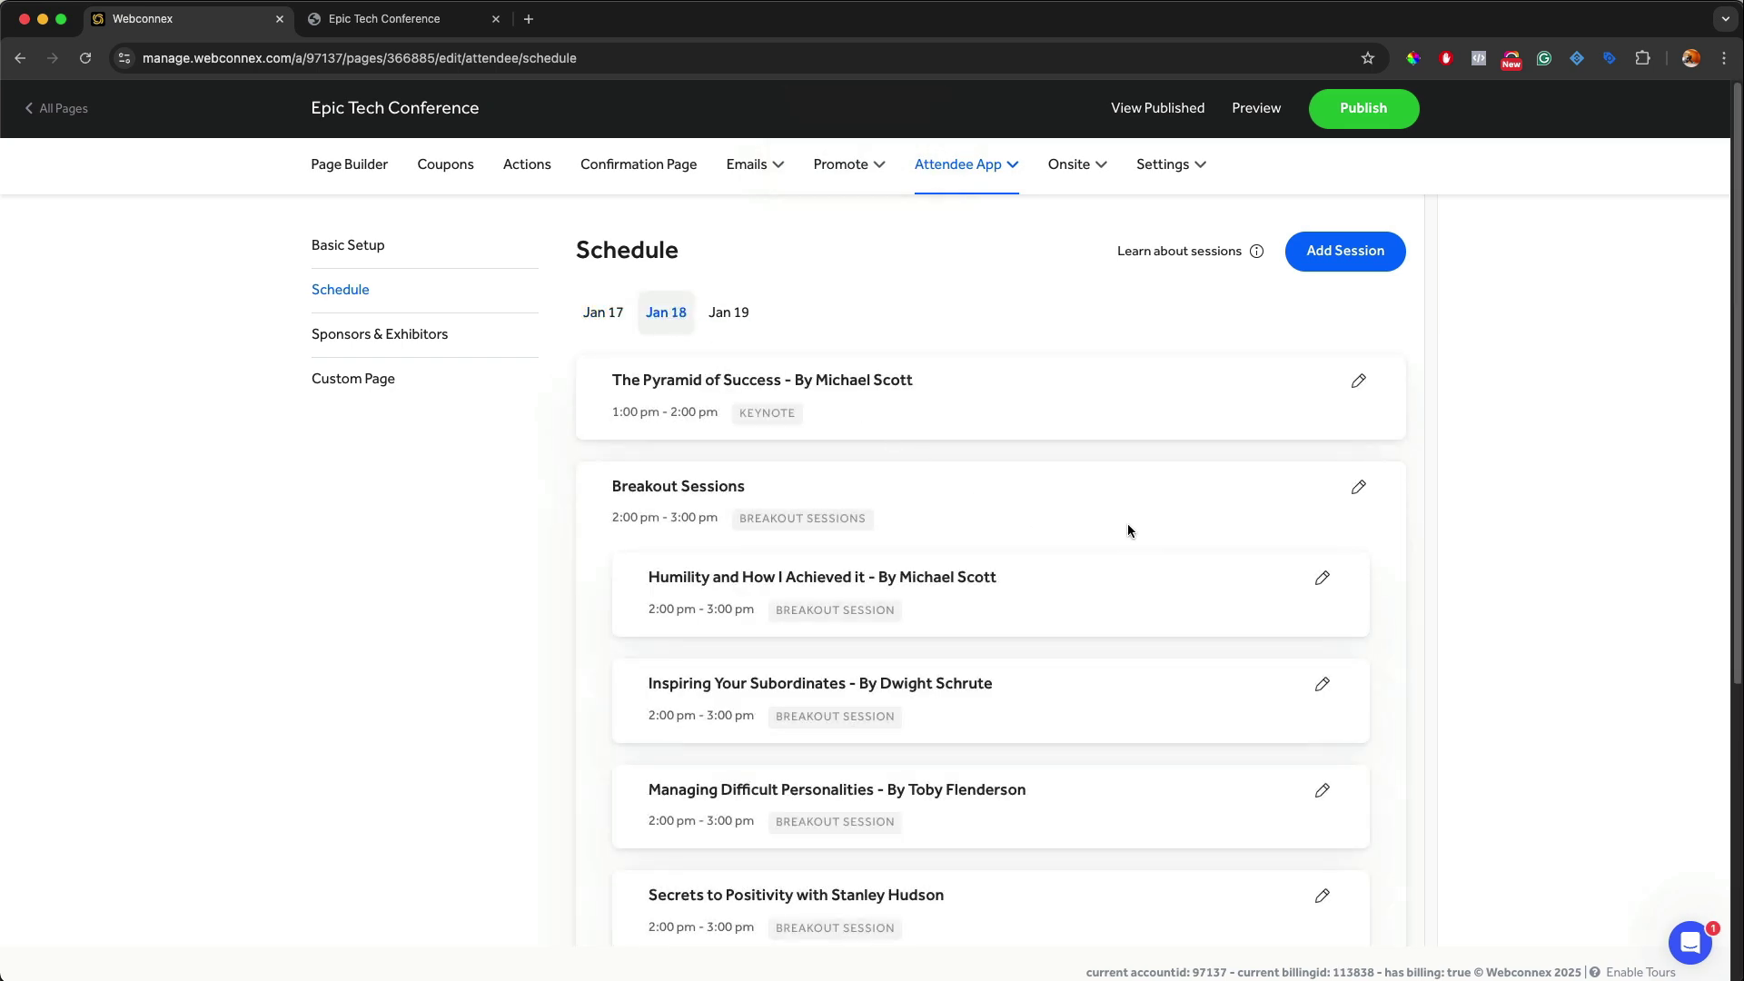
scroll(1381, 484, down, 3)
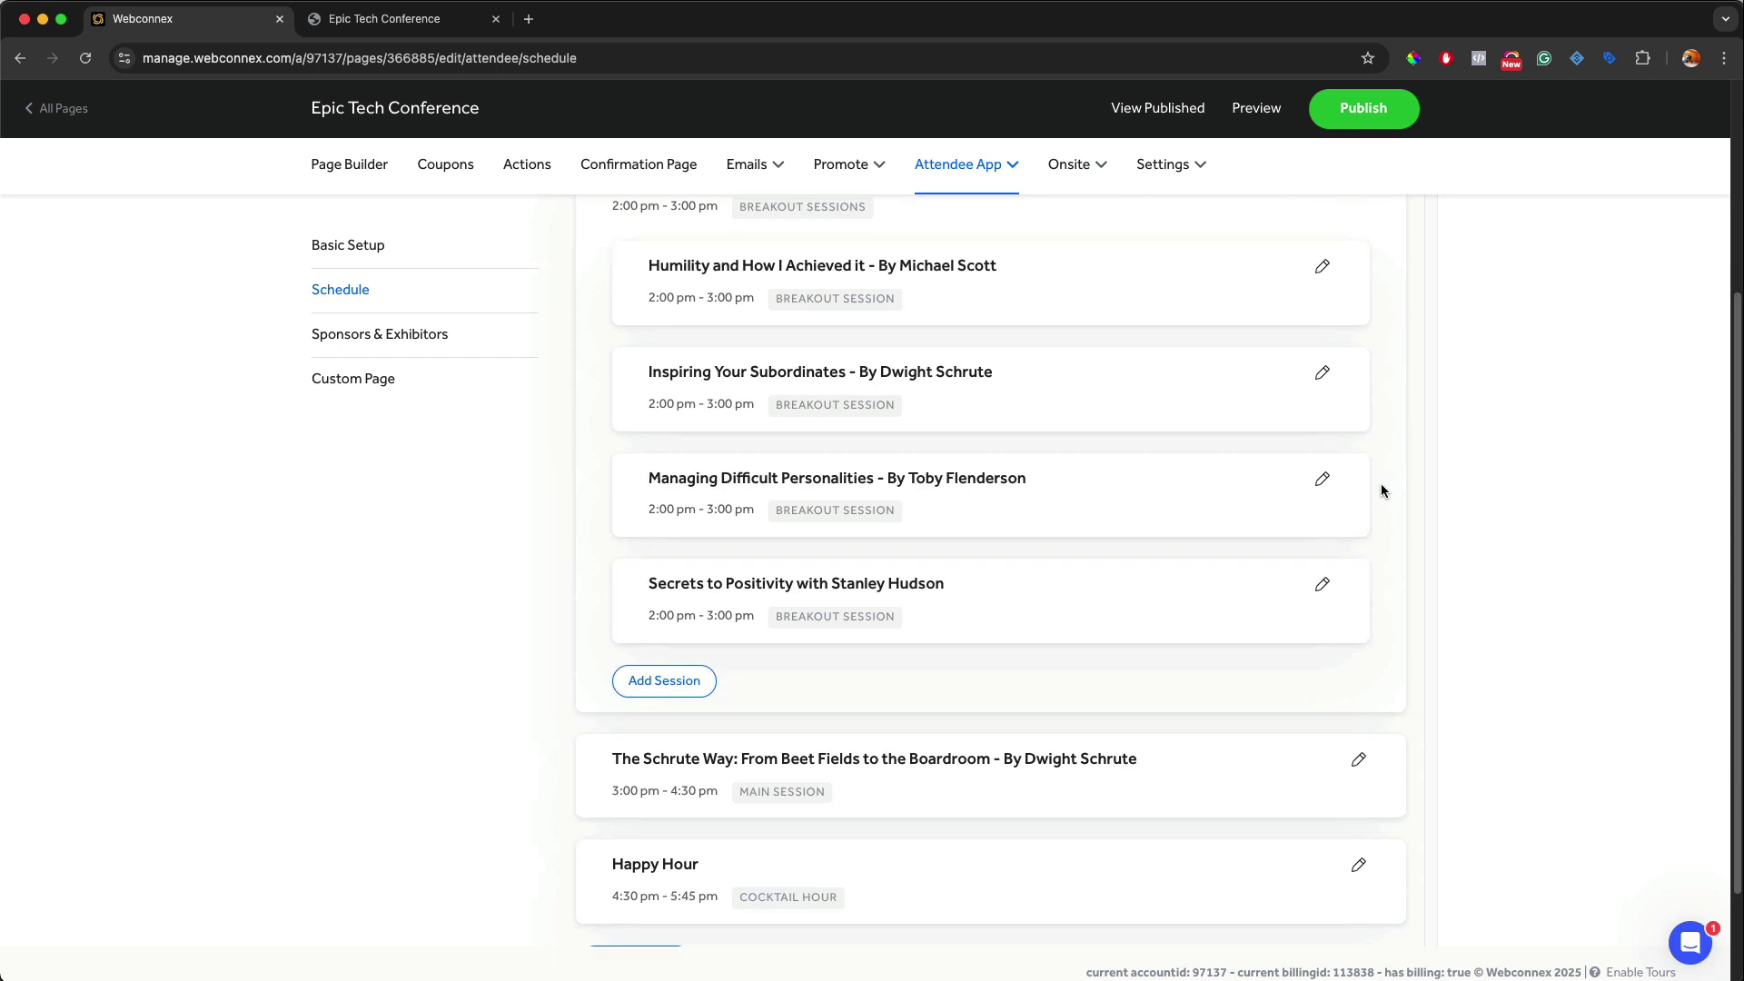
click(674, 847)
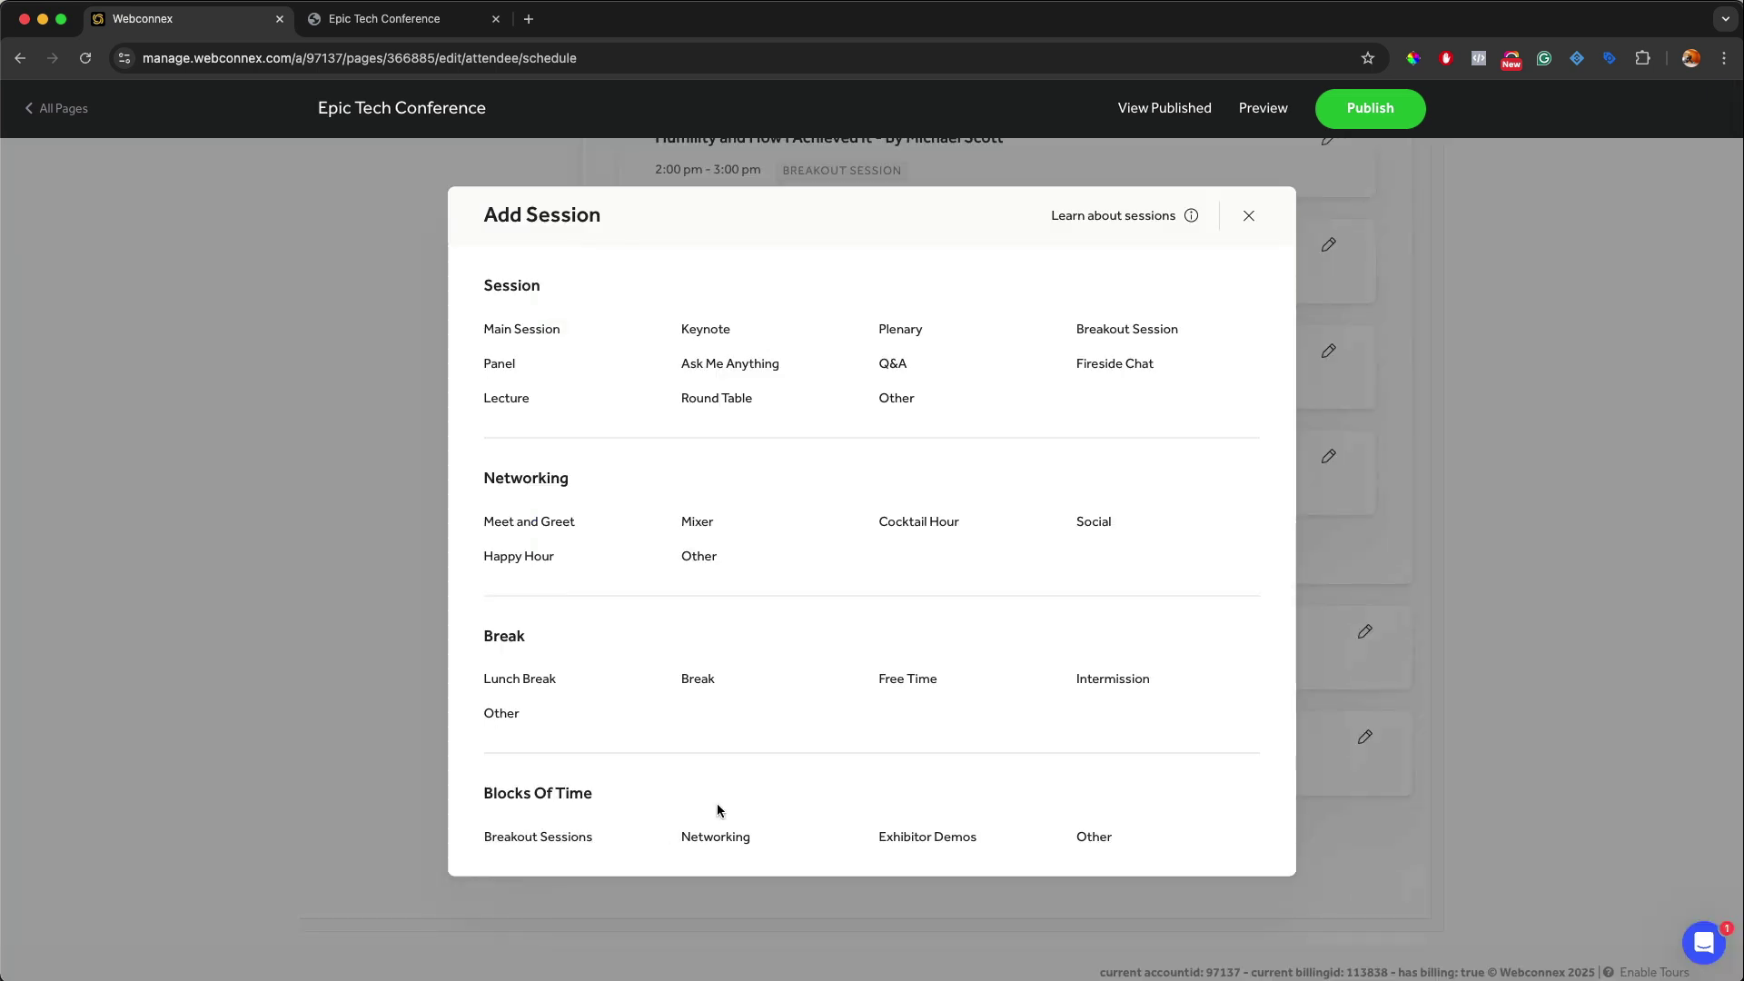
click(1247, 216)
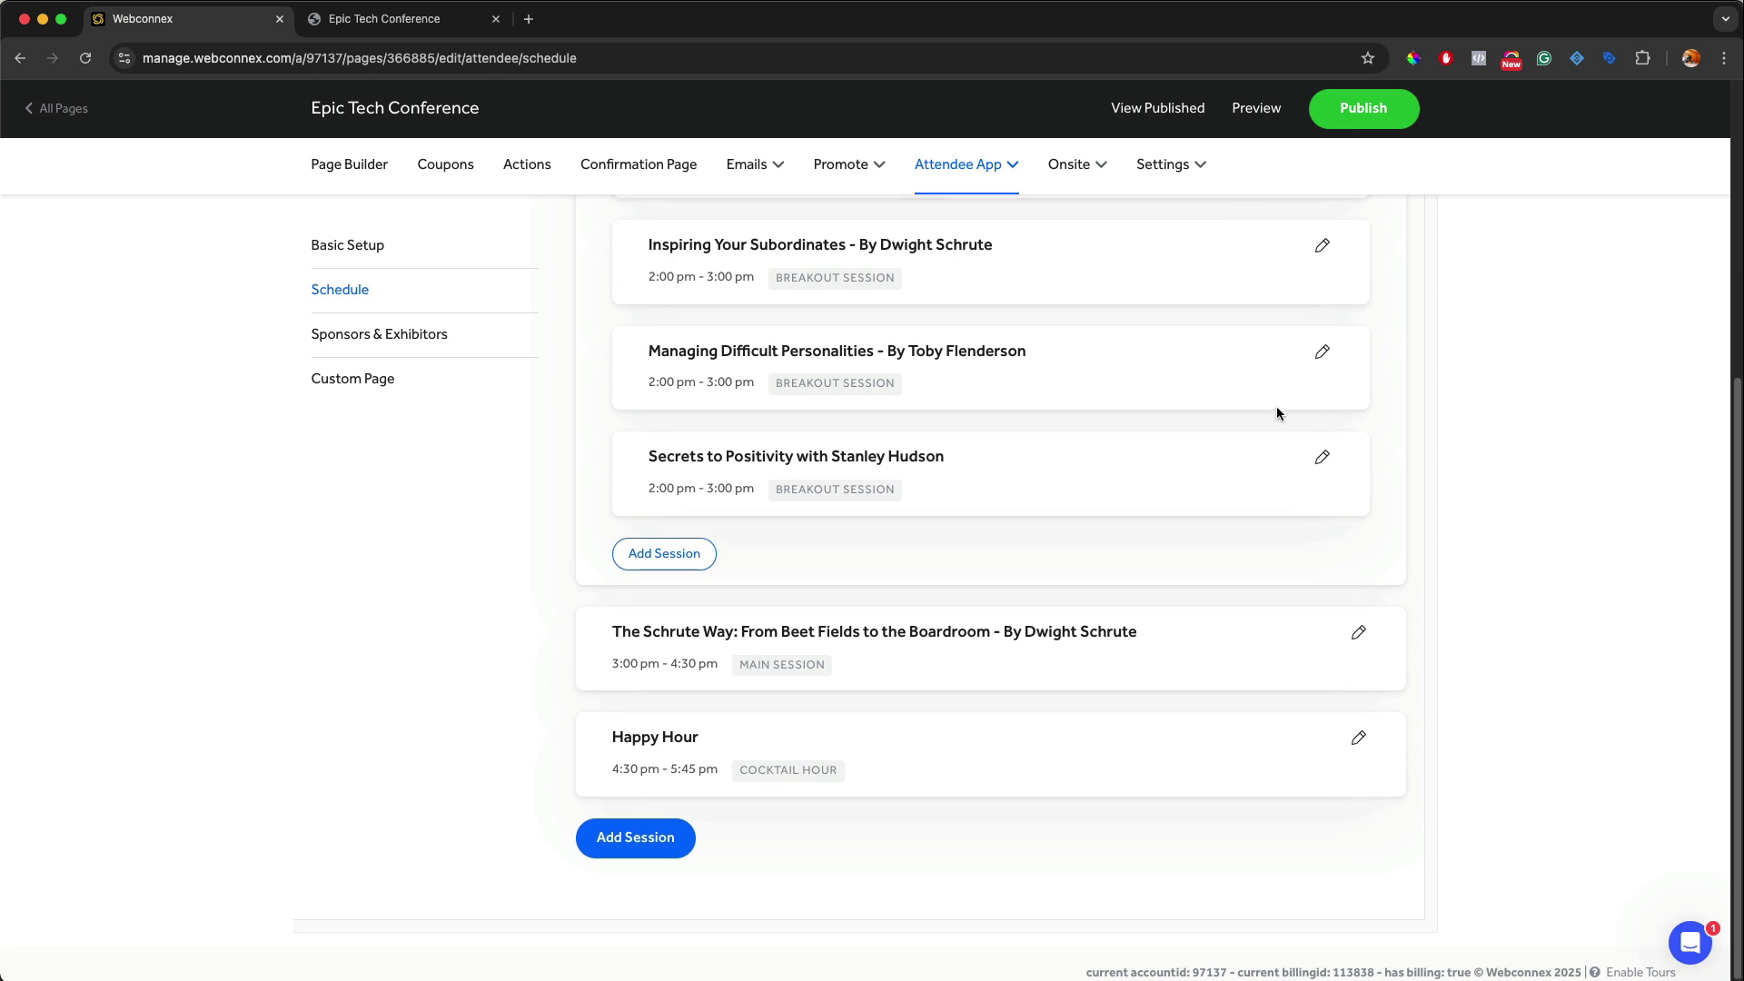
scroll(1277, 413, up, 5)
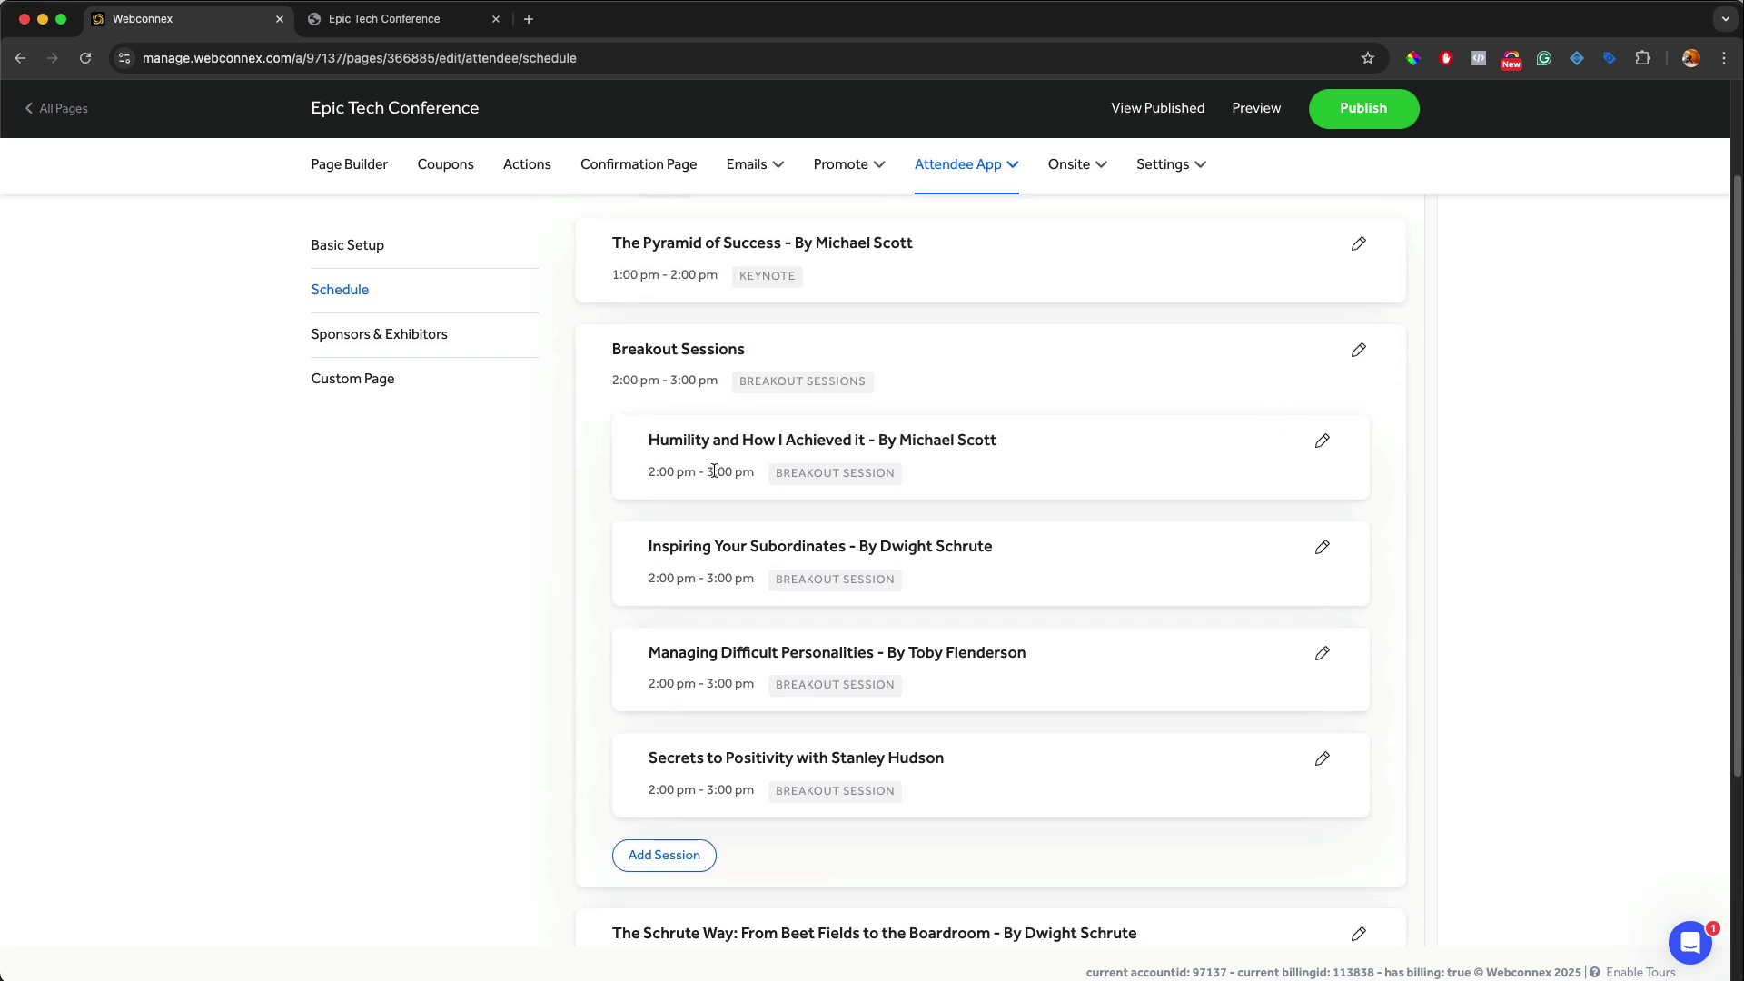
- Preview the registration page, examine the selectable sessions in its Sessions section, and return to the Webconnex schedule
click(1244, 109)
scroll(945, 384, down, 20)
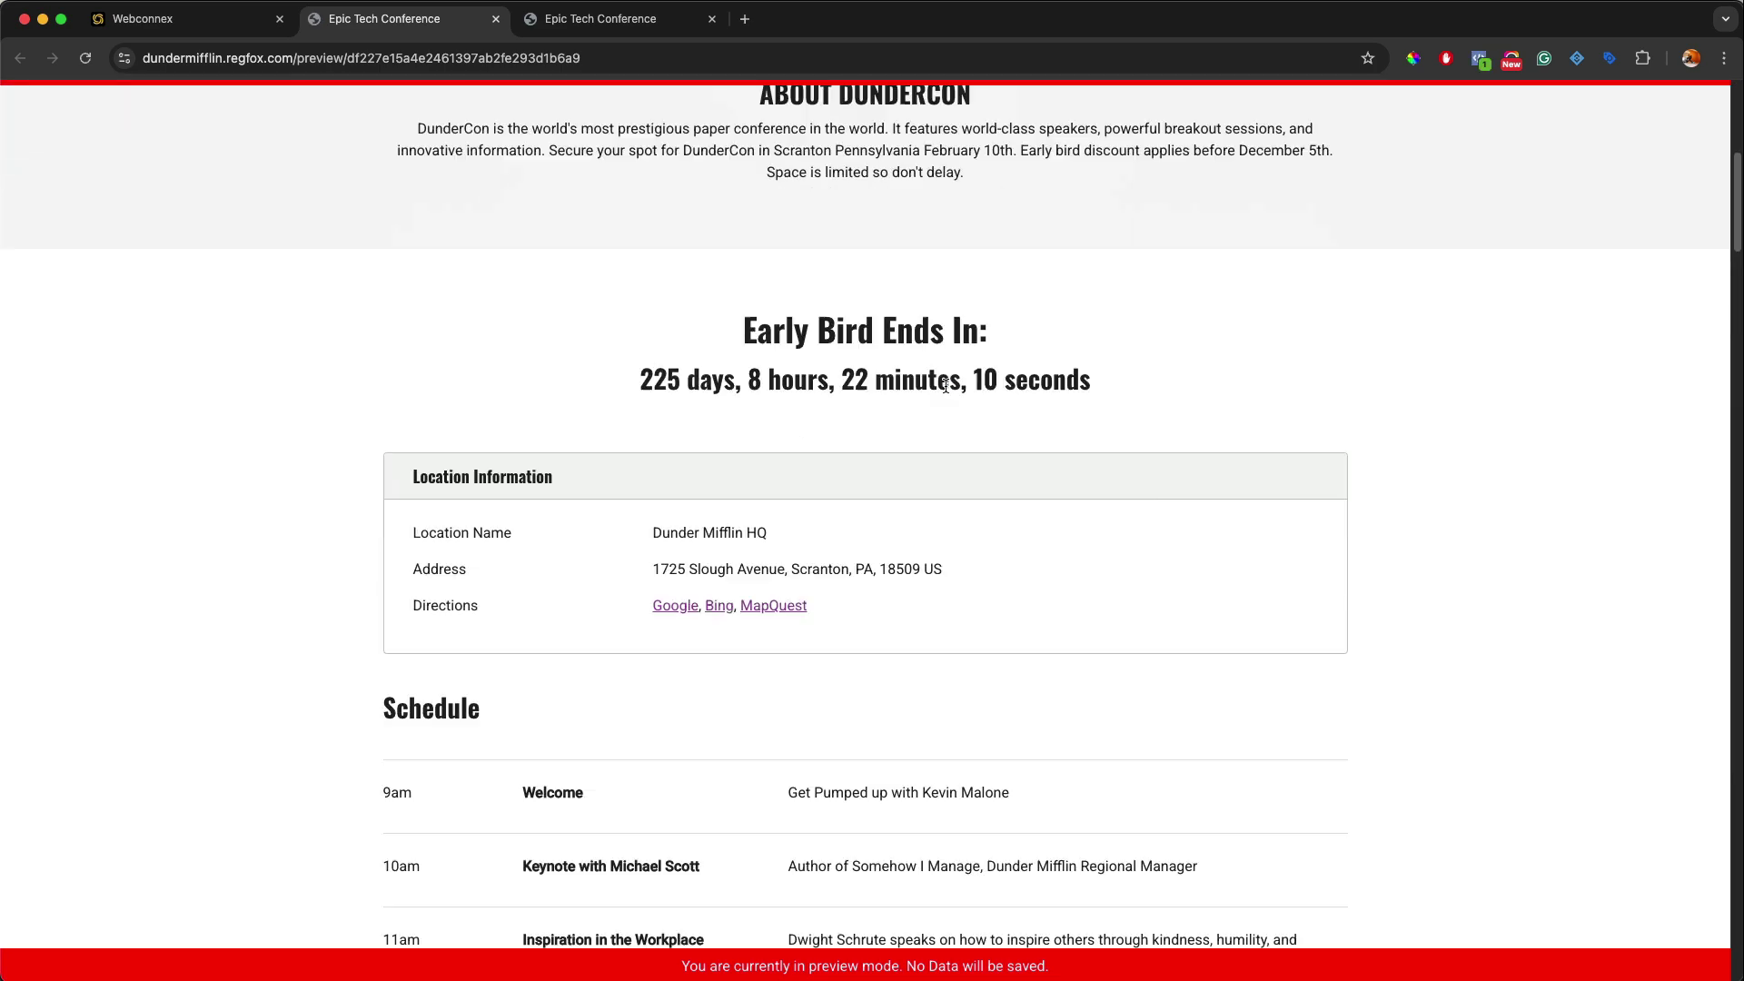
scroll(946, 391, down, 13)
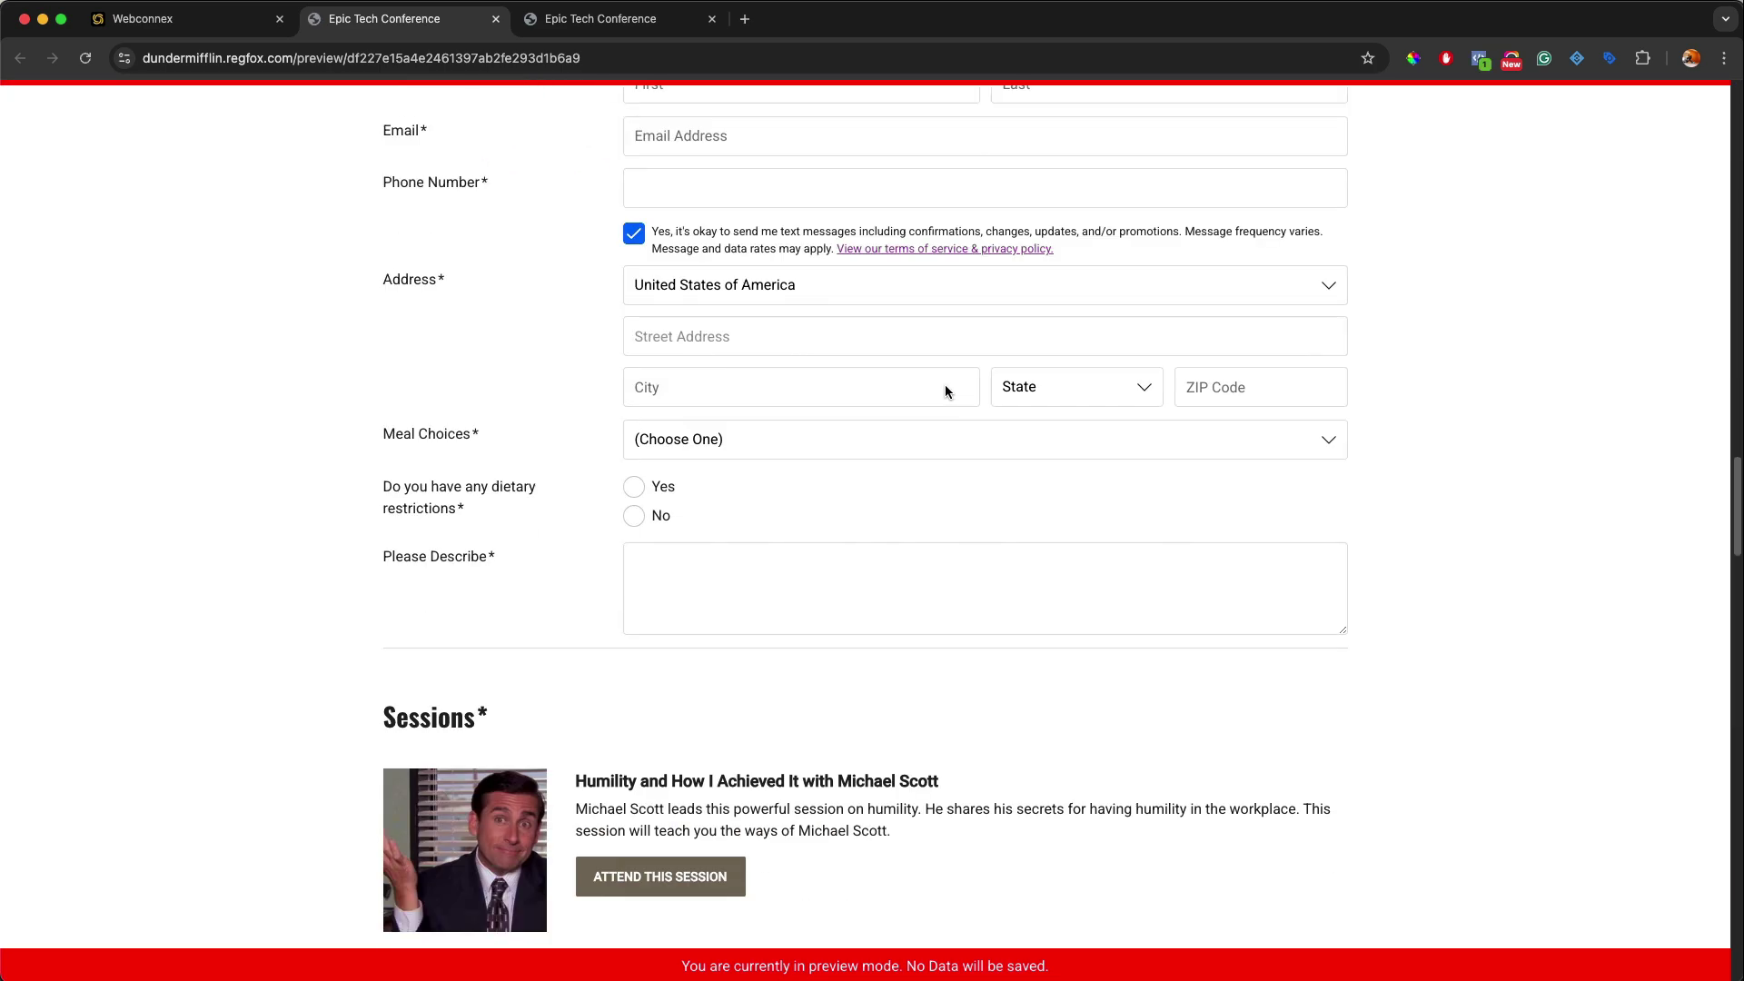
scroll(946, 392, up, 1)
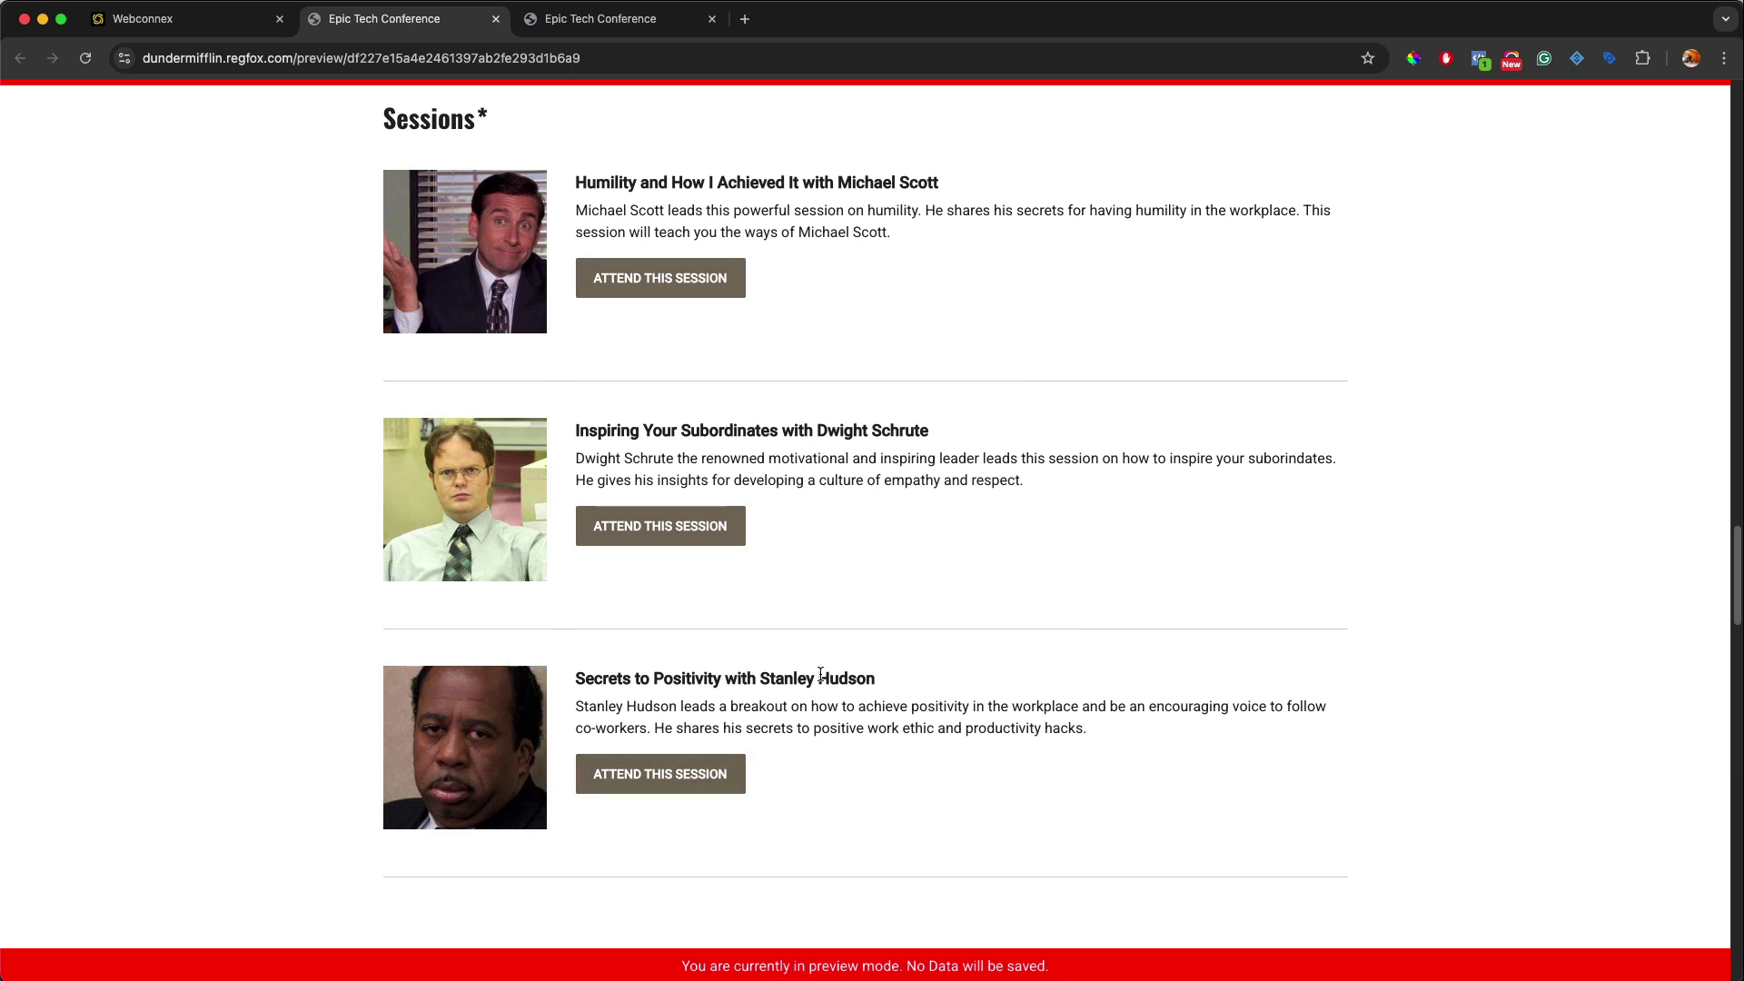
click(205, 18)
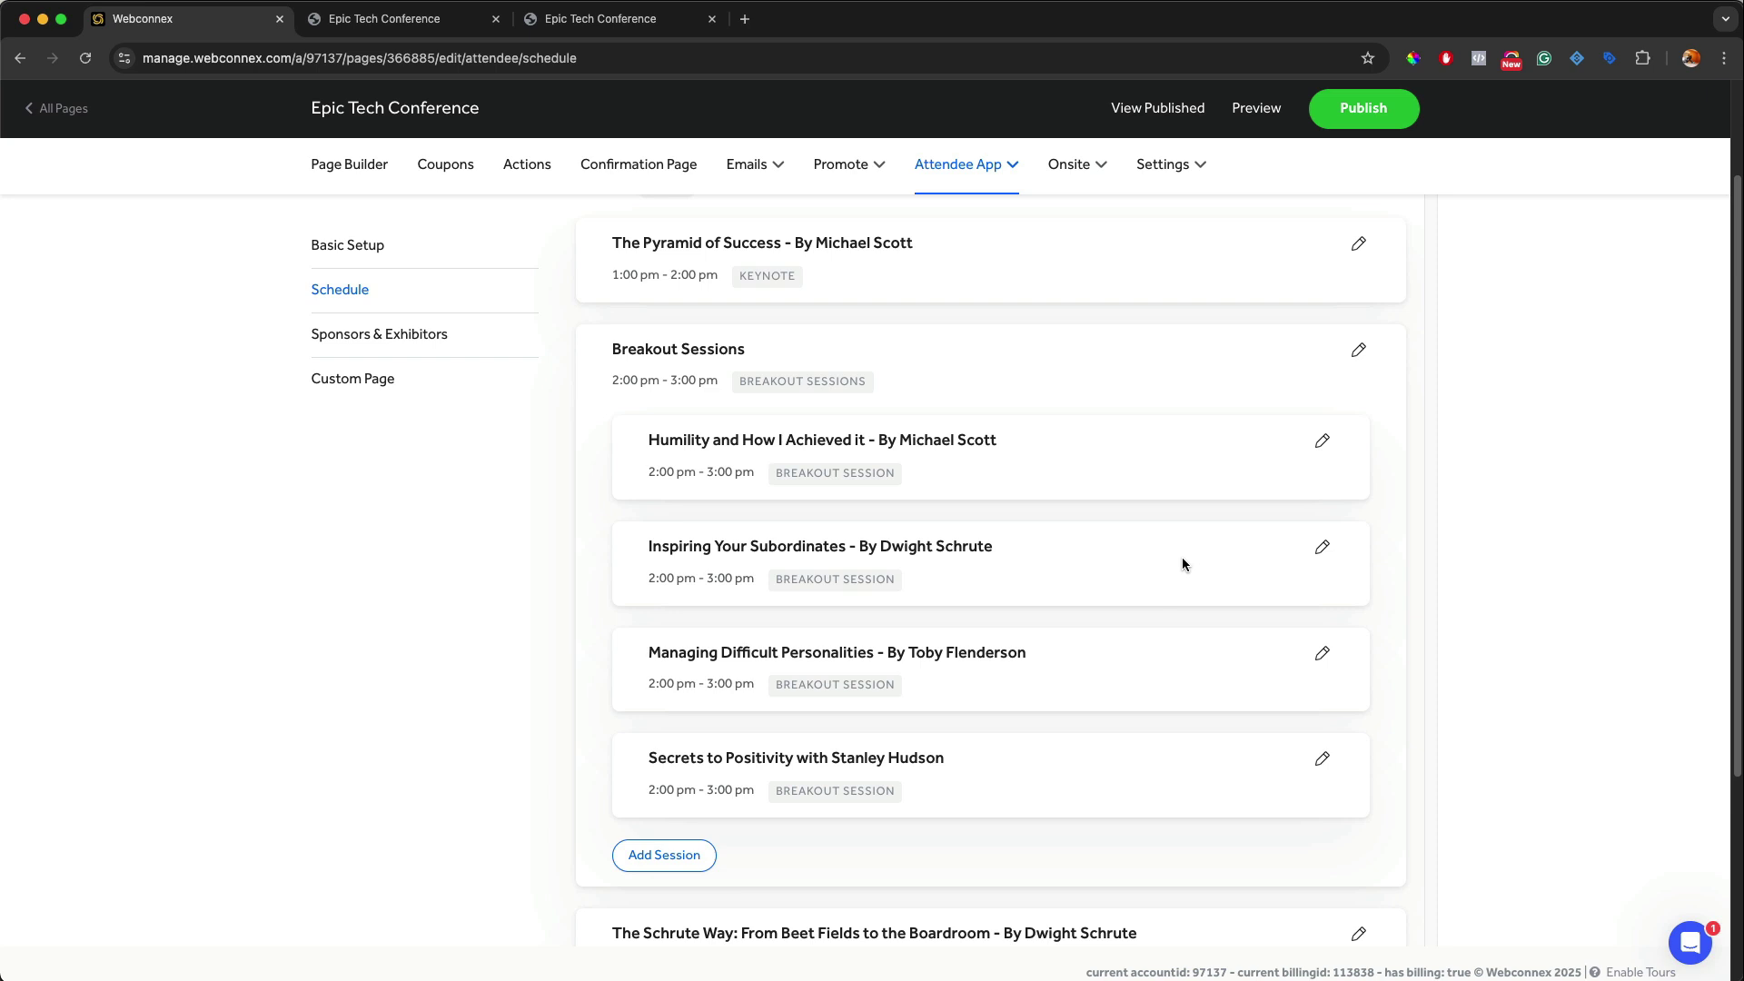
- Edit the Humility and How I Achieved it breakout on Jan 18 and restrict it to registrants of the matching page session
click(1328, 447)
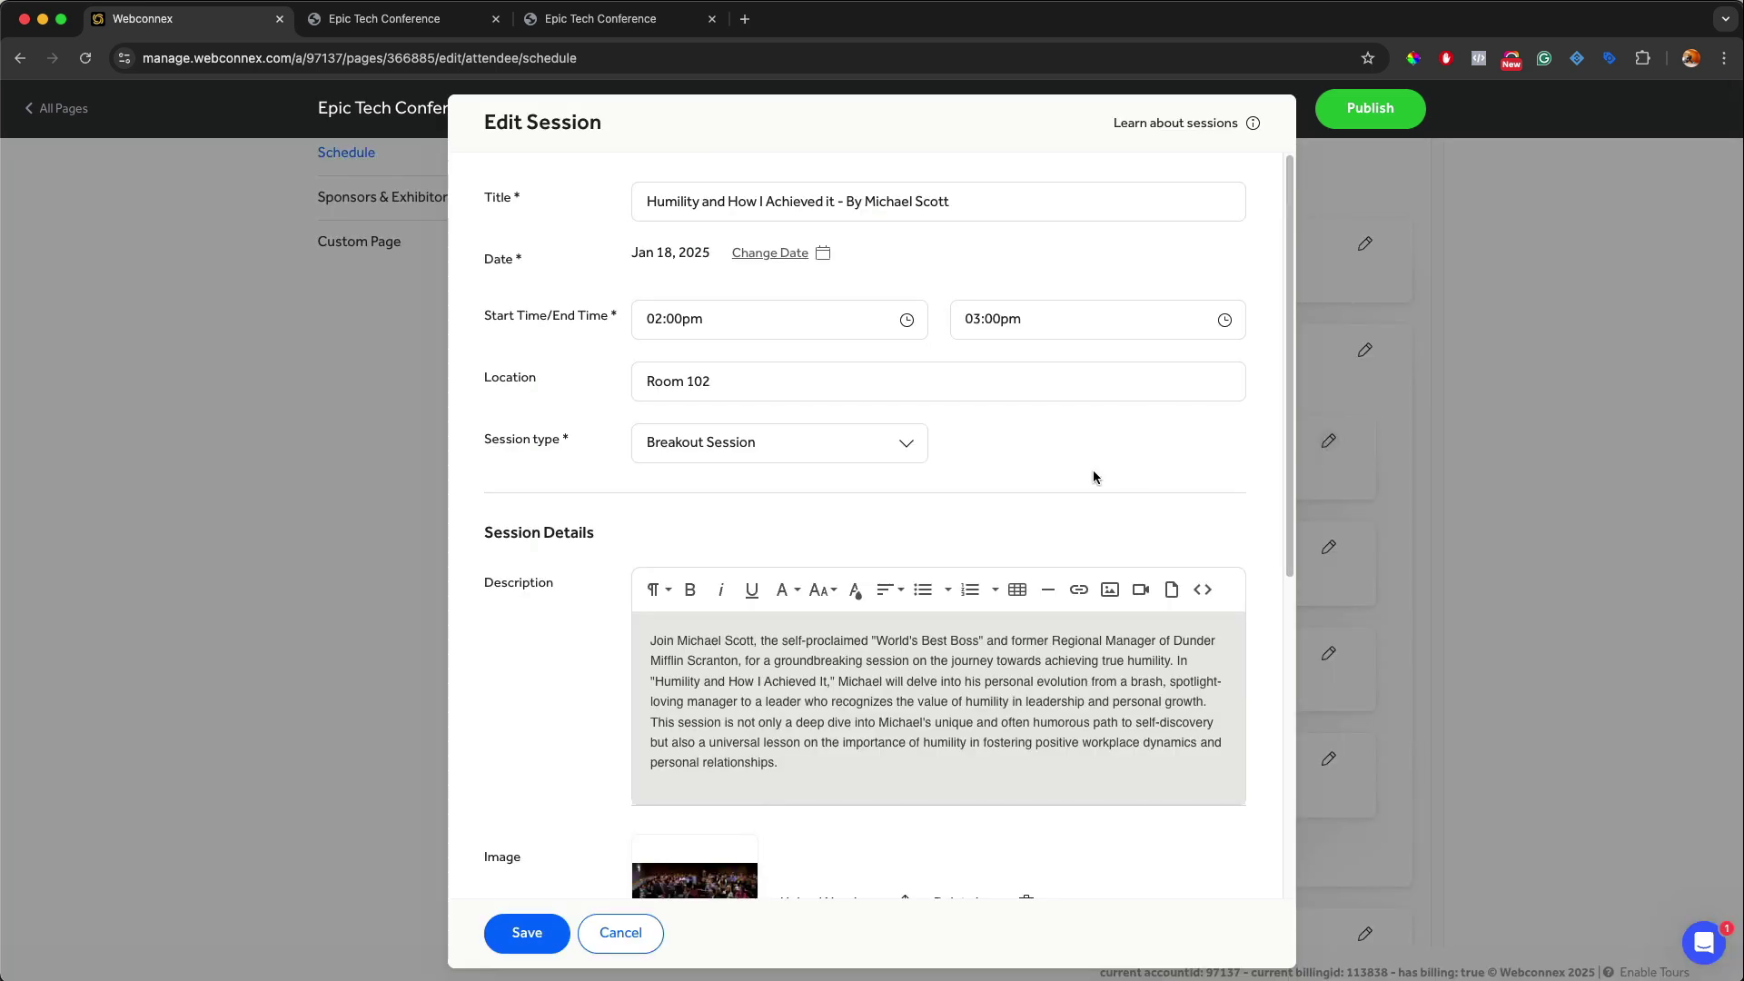
scroll(1092, 476, down, 6)
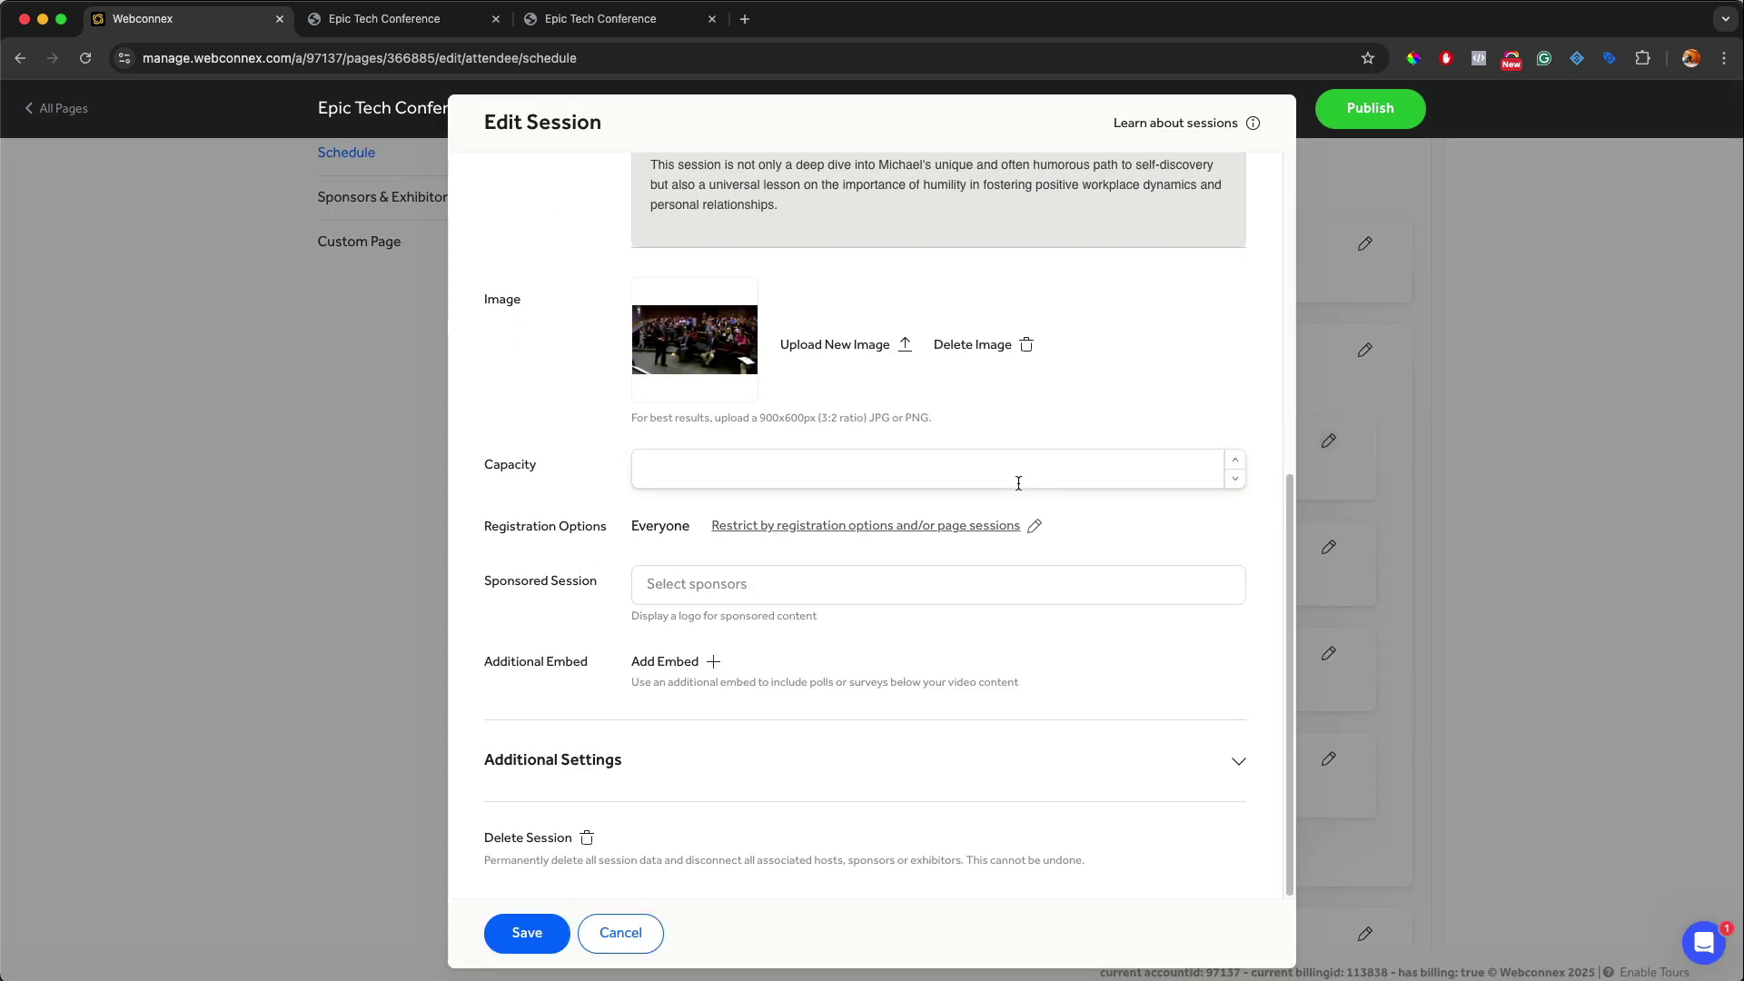
click(886, 523)
click(742, 598)
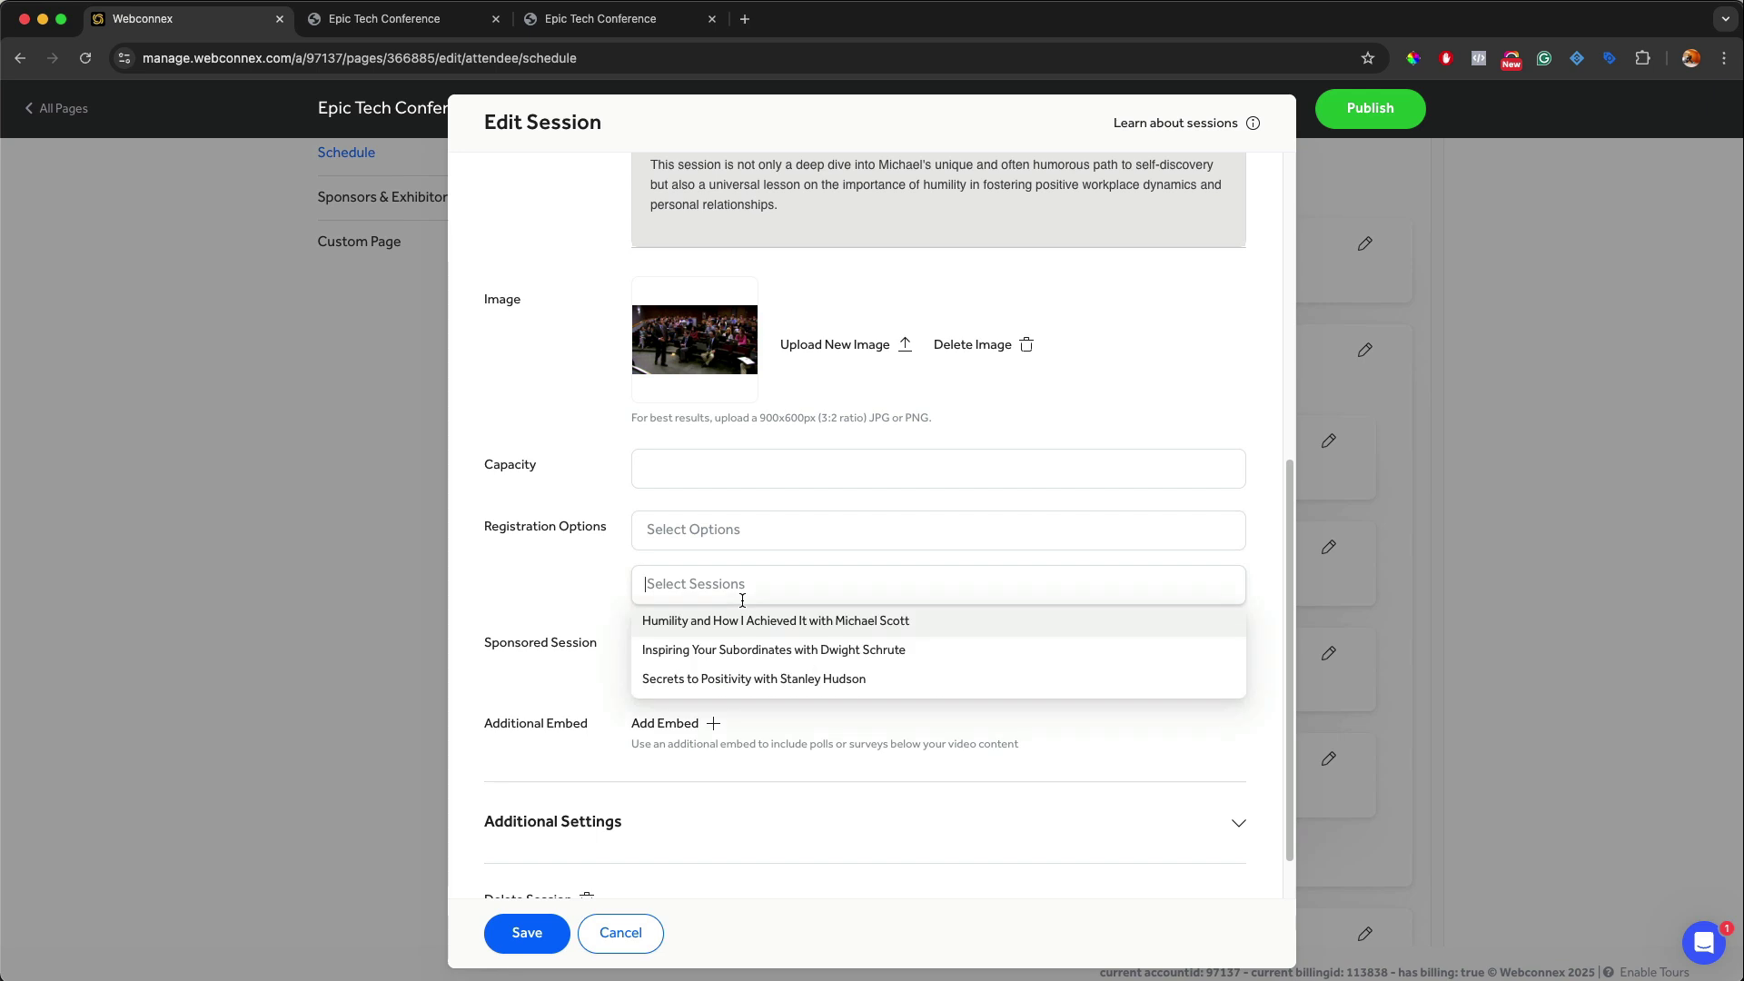
click(760, 621)
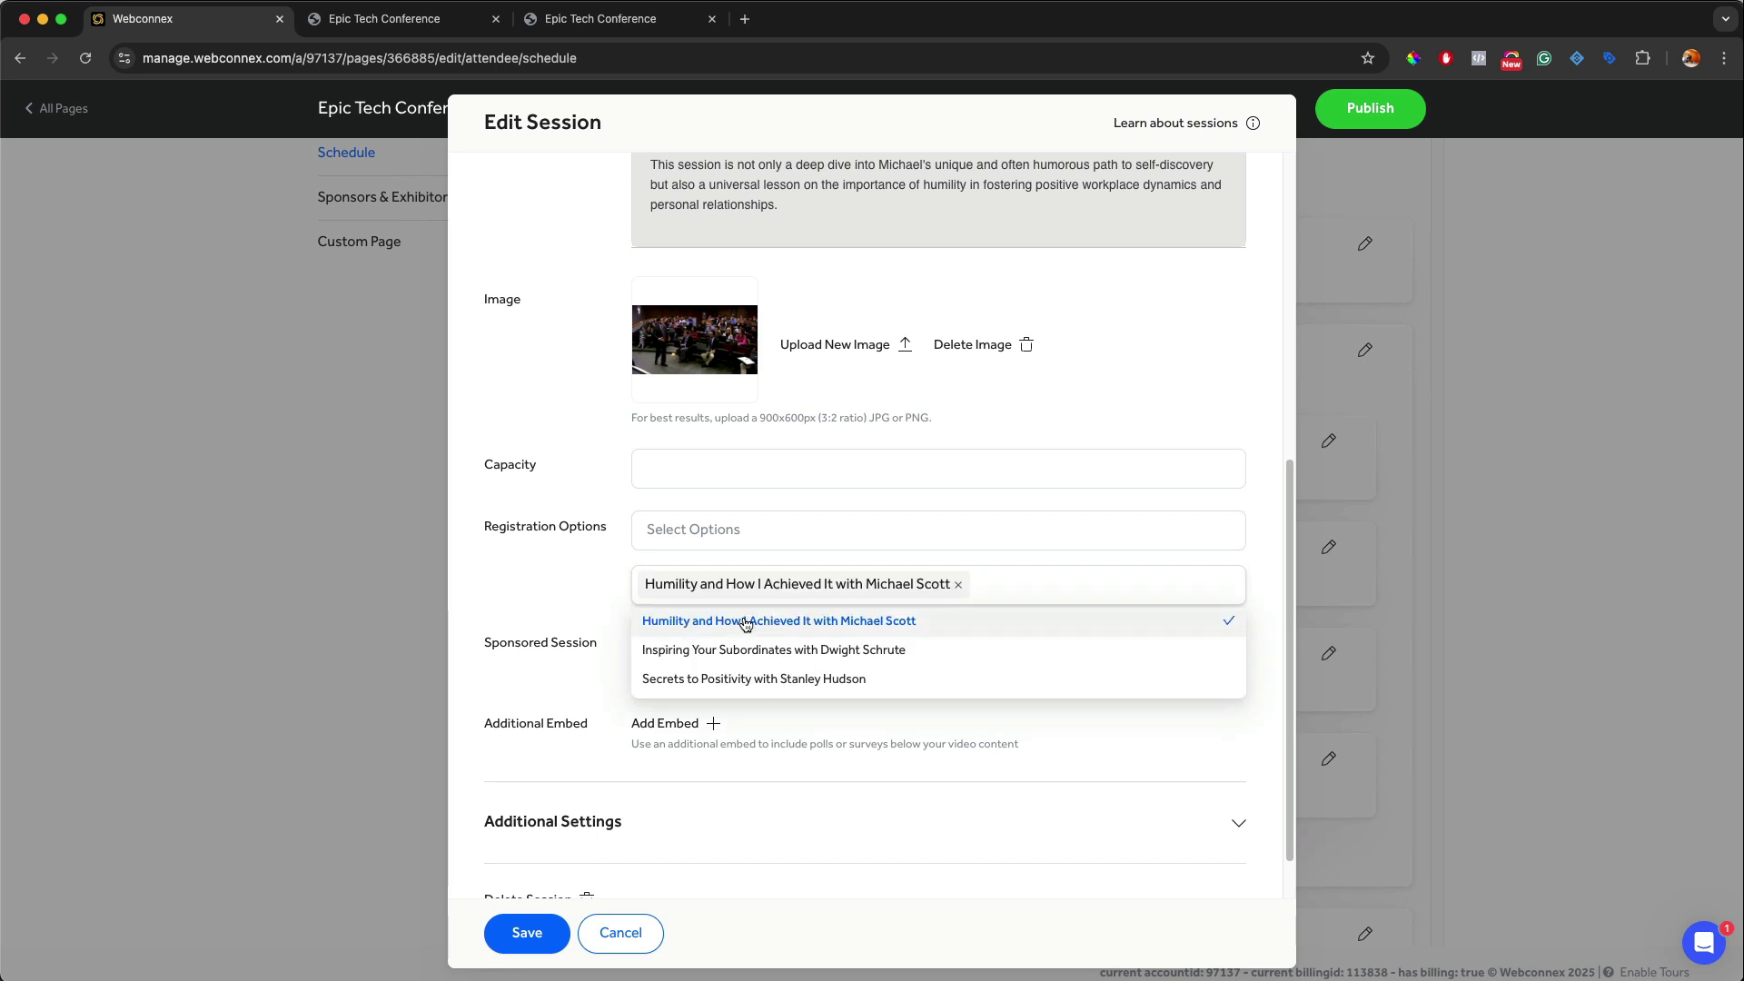
click(574, 604)
scroll(574, 607, down, 1)
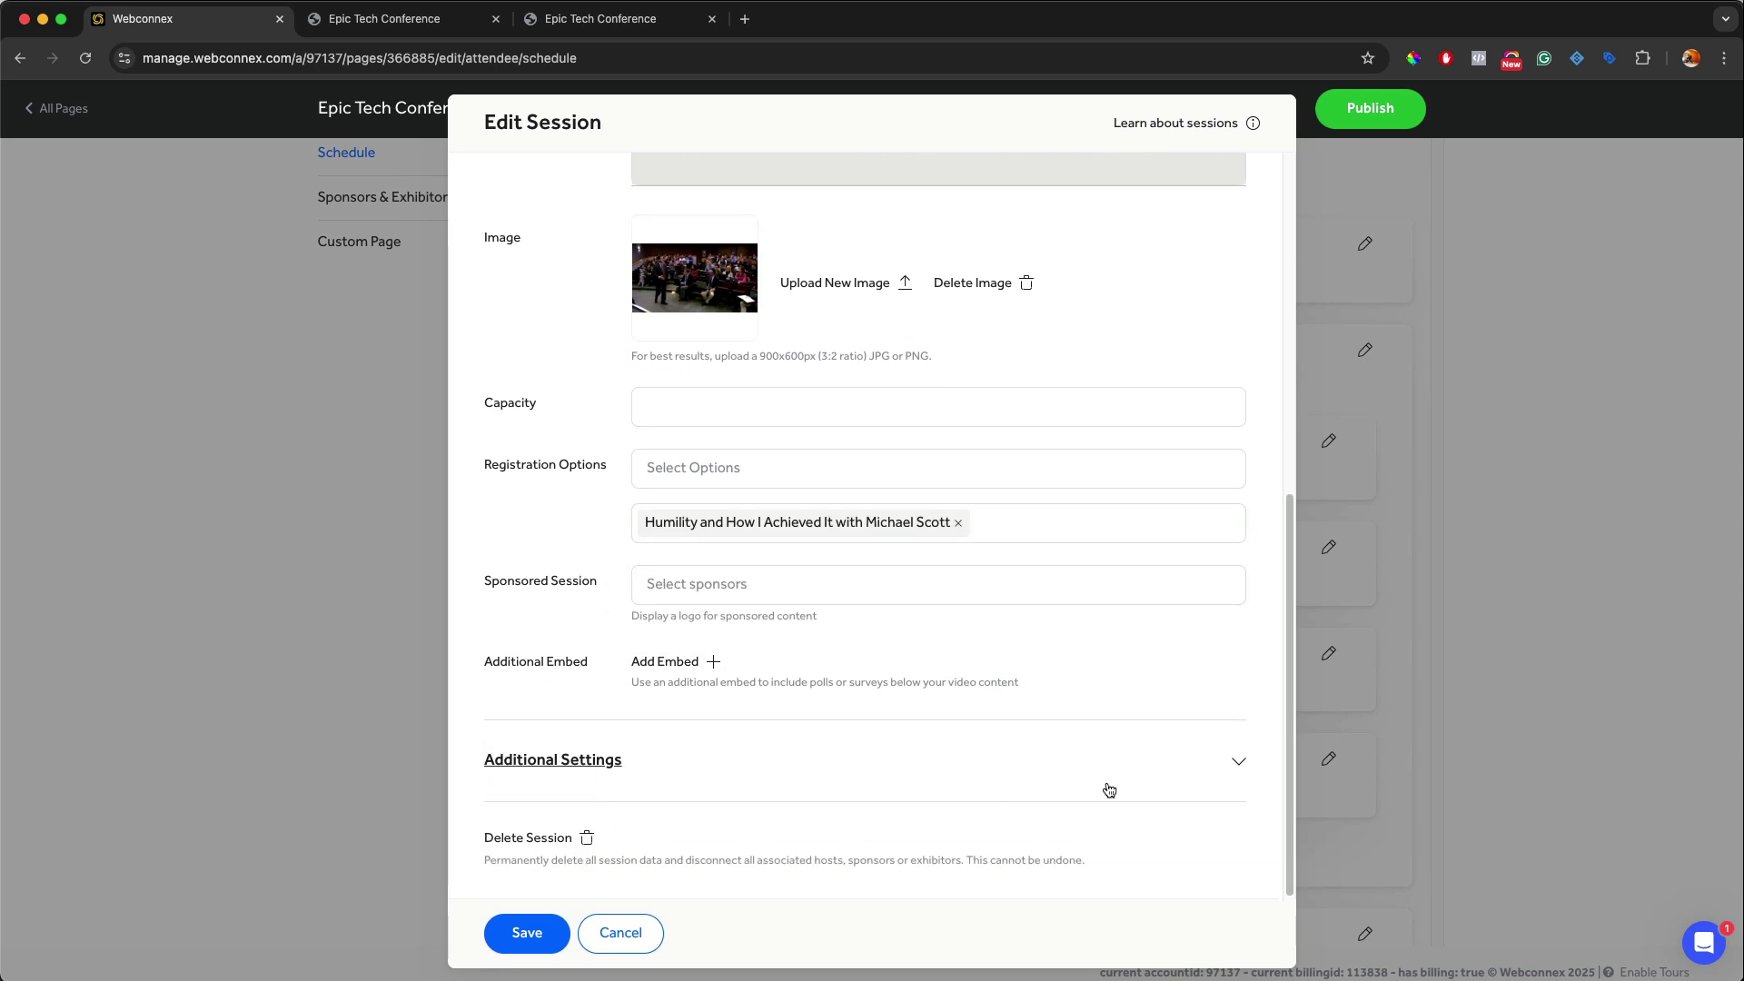
- Enable automatic adding to schedules in the Humility breakout's additional settings and save the session
click(1222, 772)
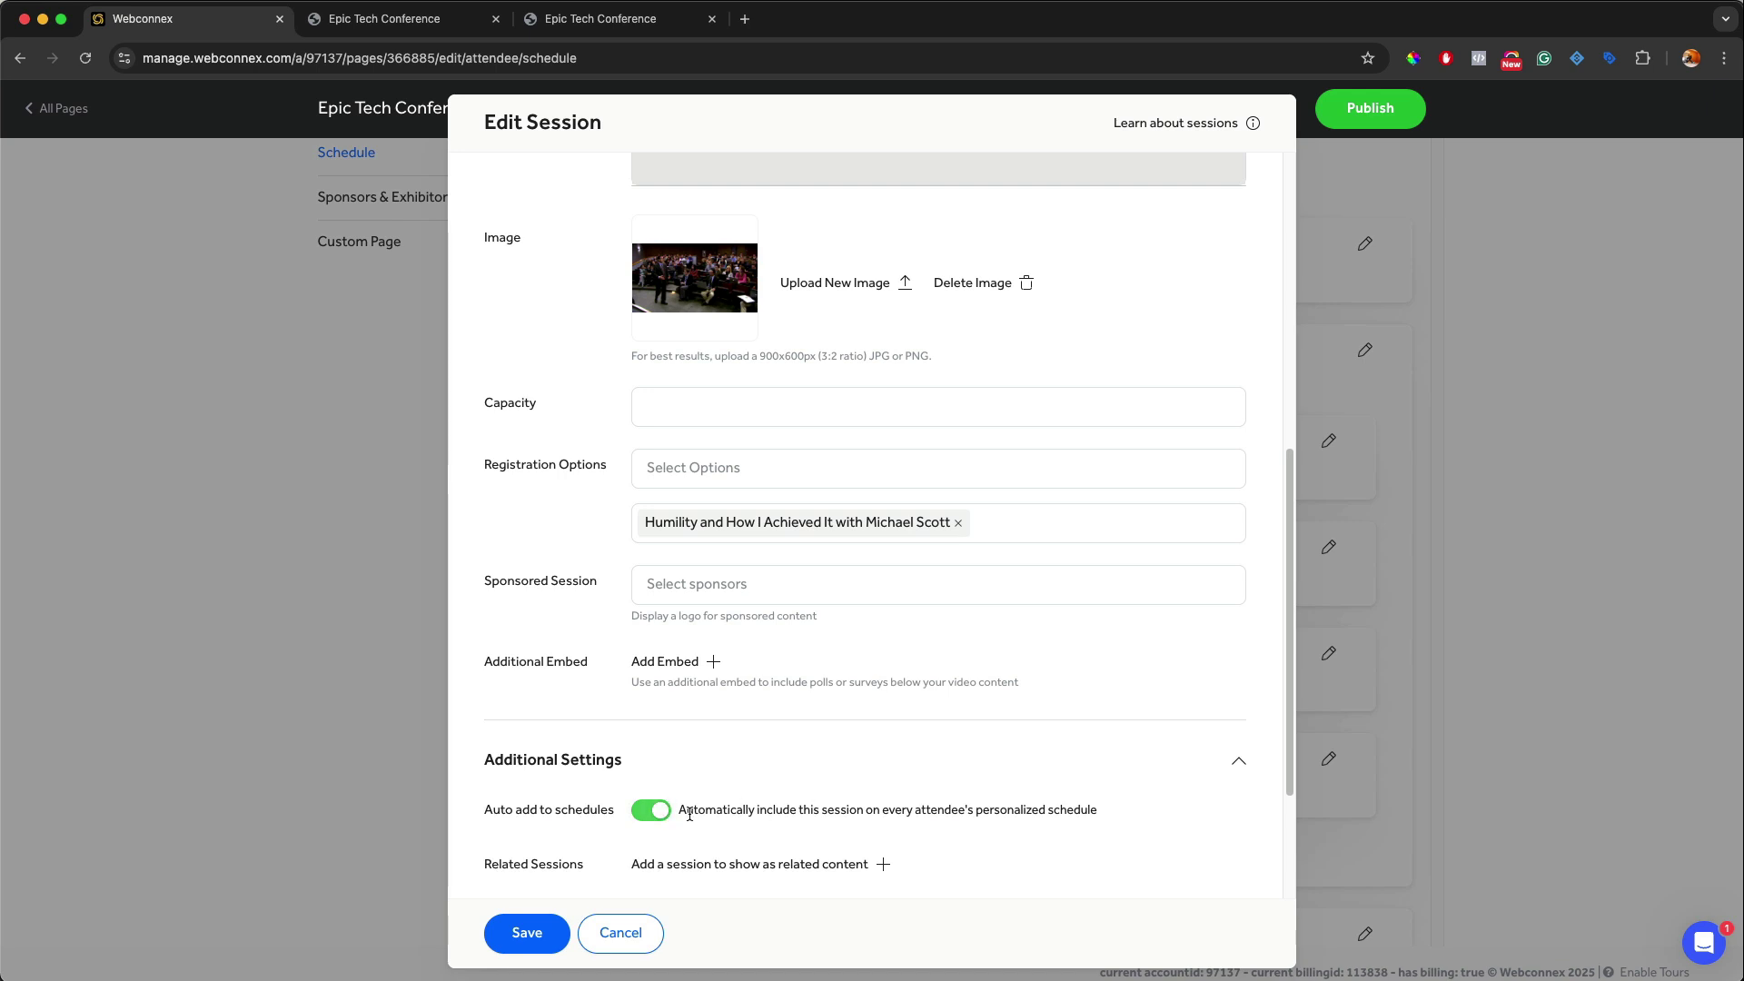
scroll(689, 814, up, 3)
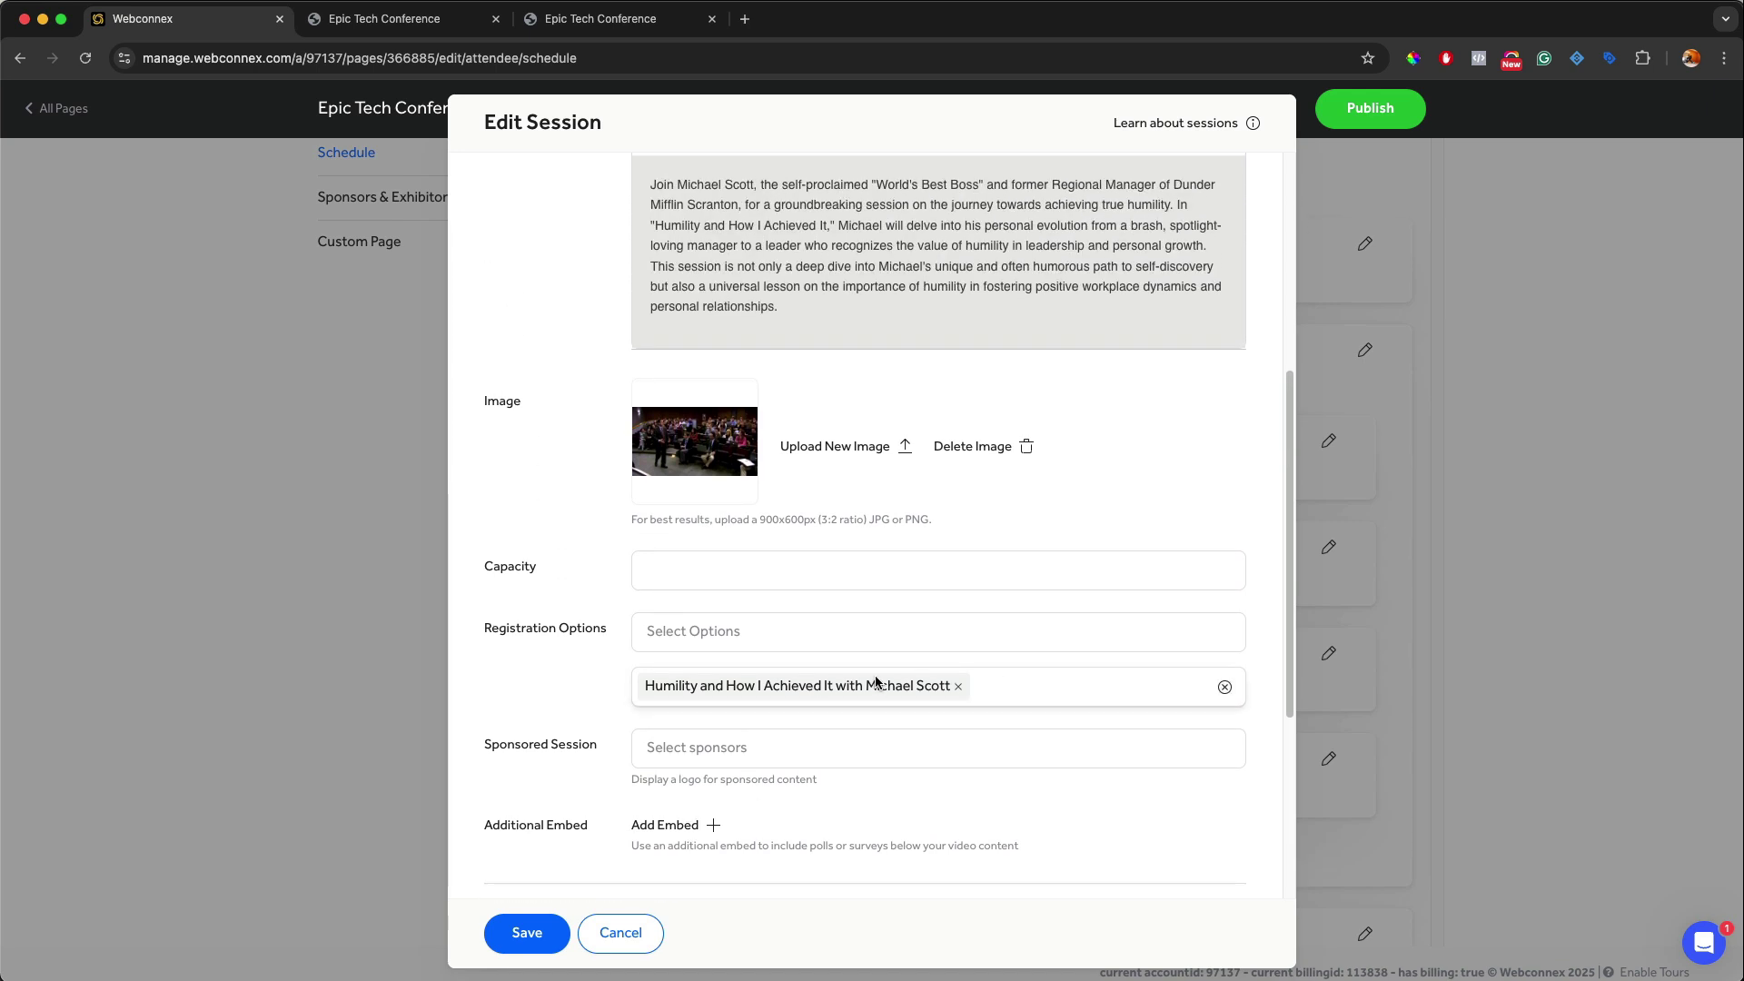
scroll(874, 674, down, 6)
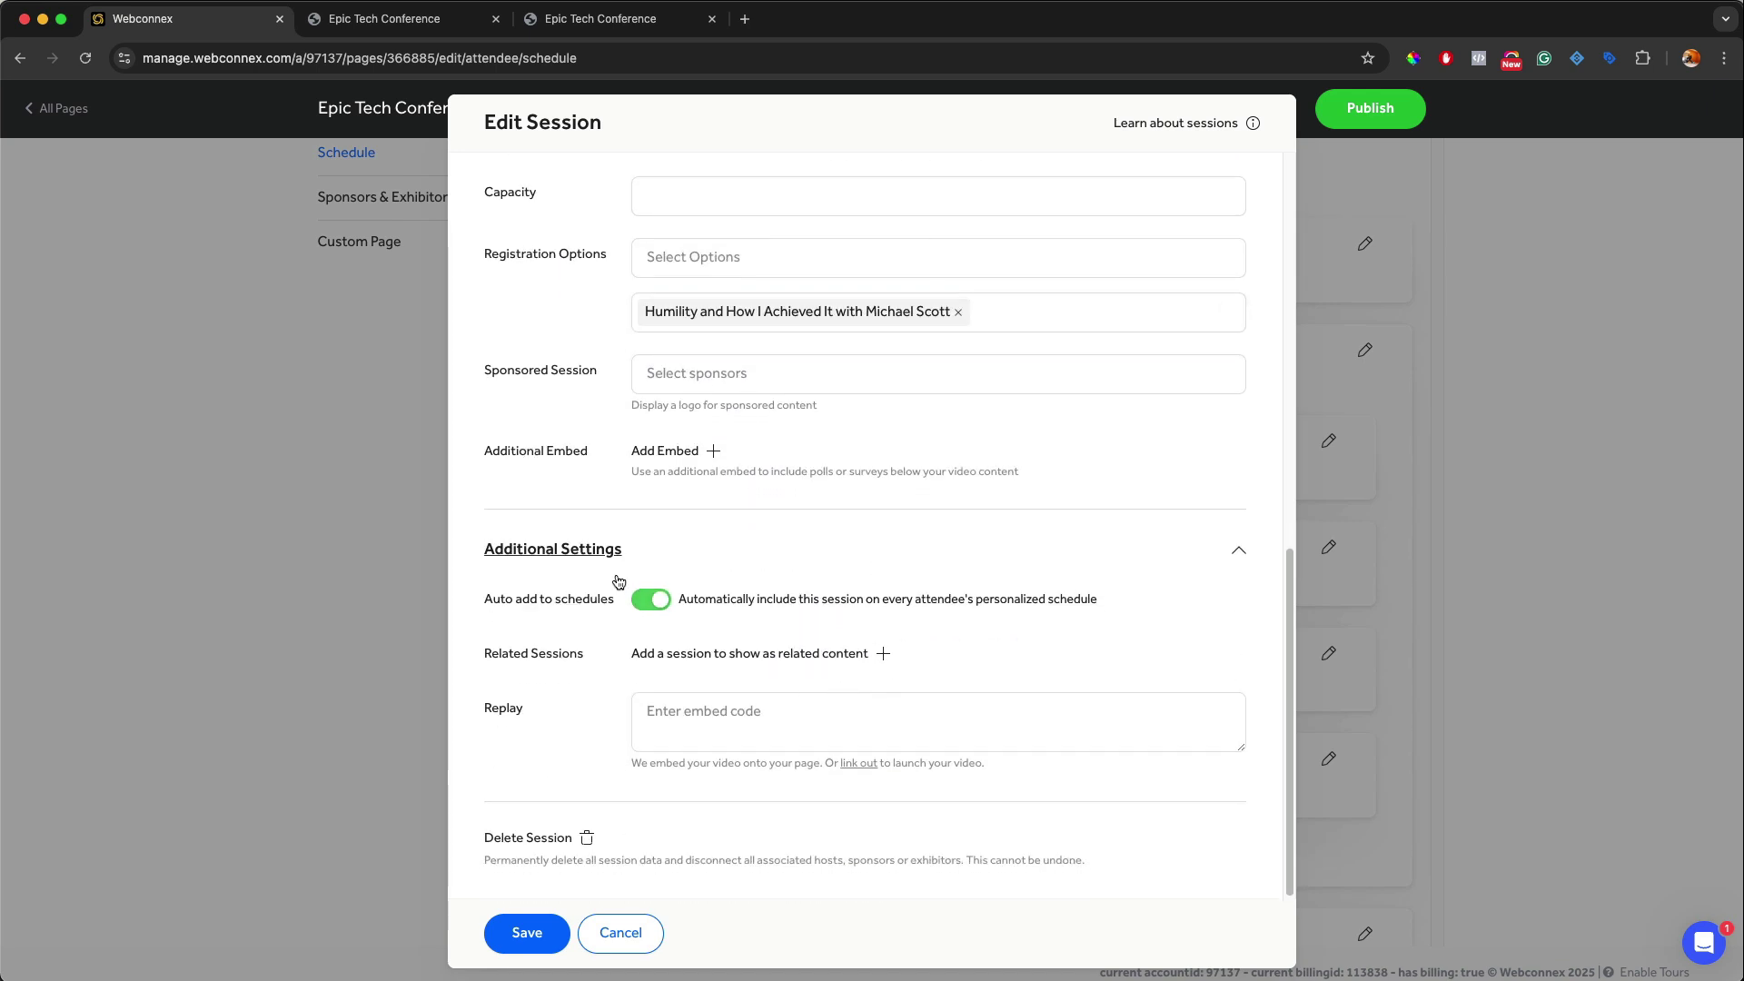
click(552, 935)
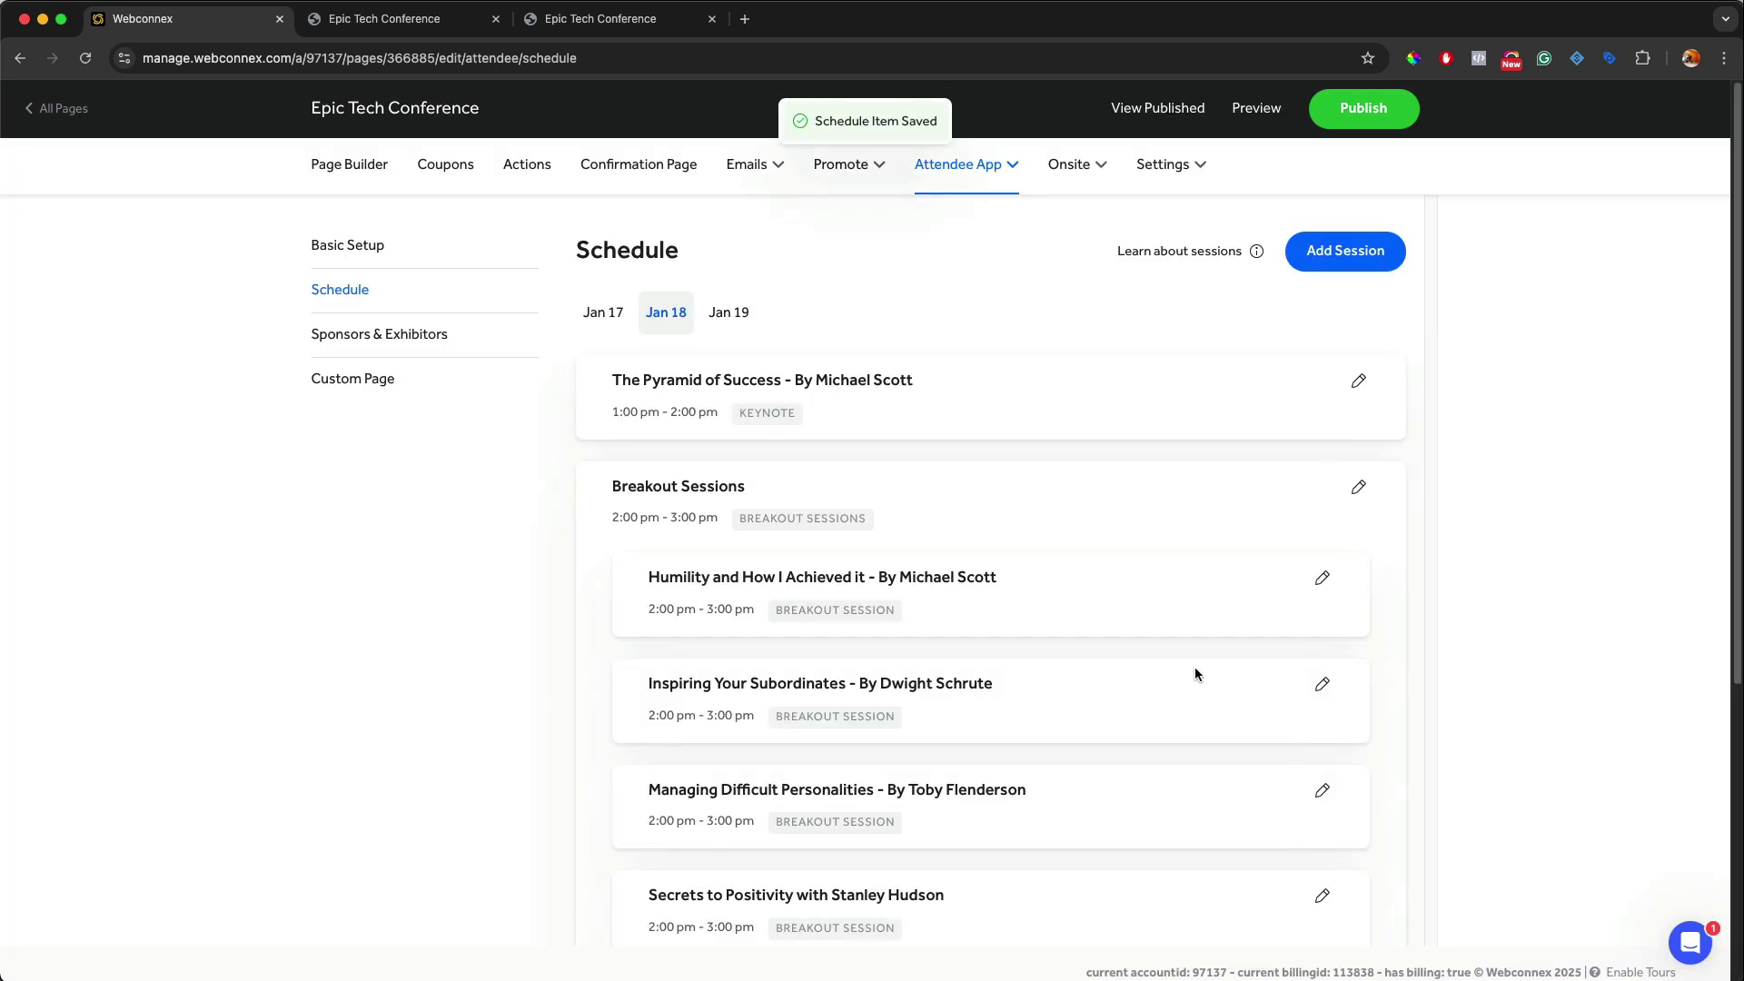
- Restrict the Inspiring Your Subordinates breakout to its matching page session, with automatic adding to schedules enabled, and save it
click(1321, 684)
scroll(960, 643, down, 4)
scroll(960, 642, down, 3)
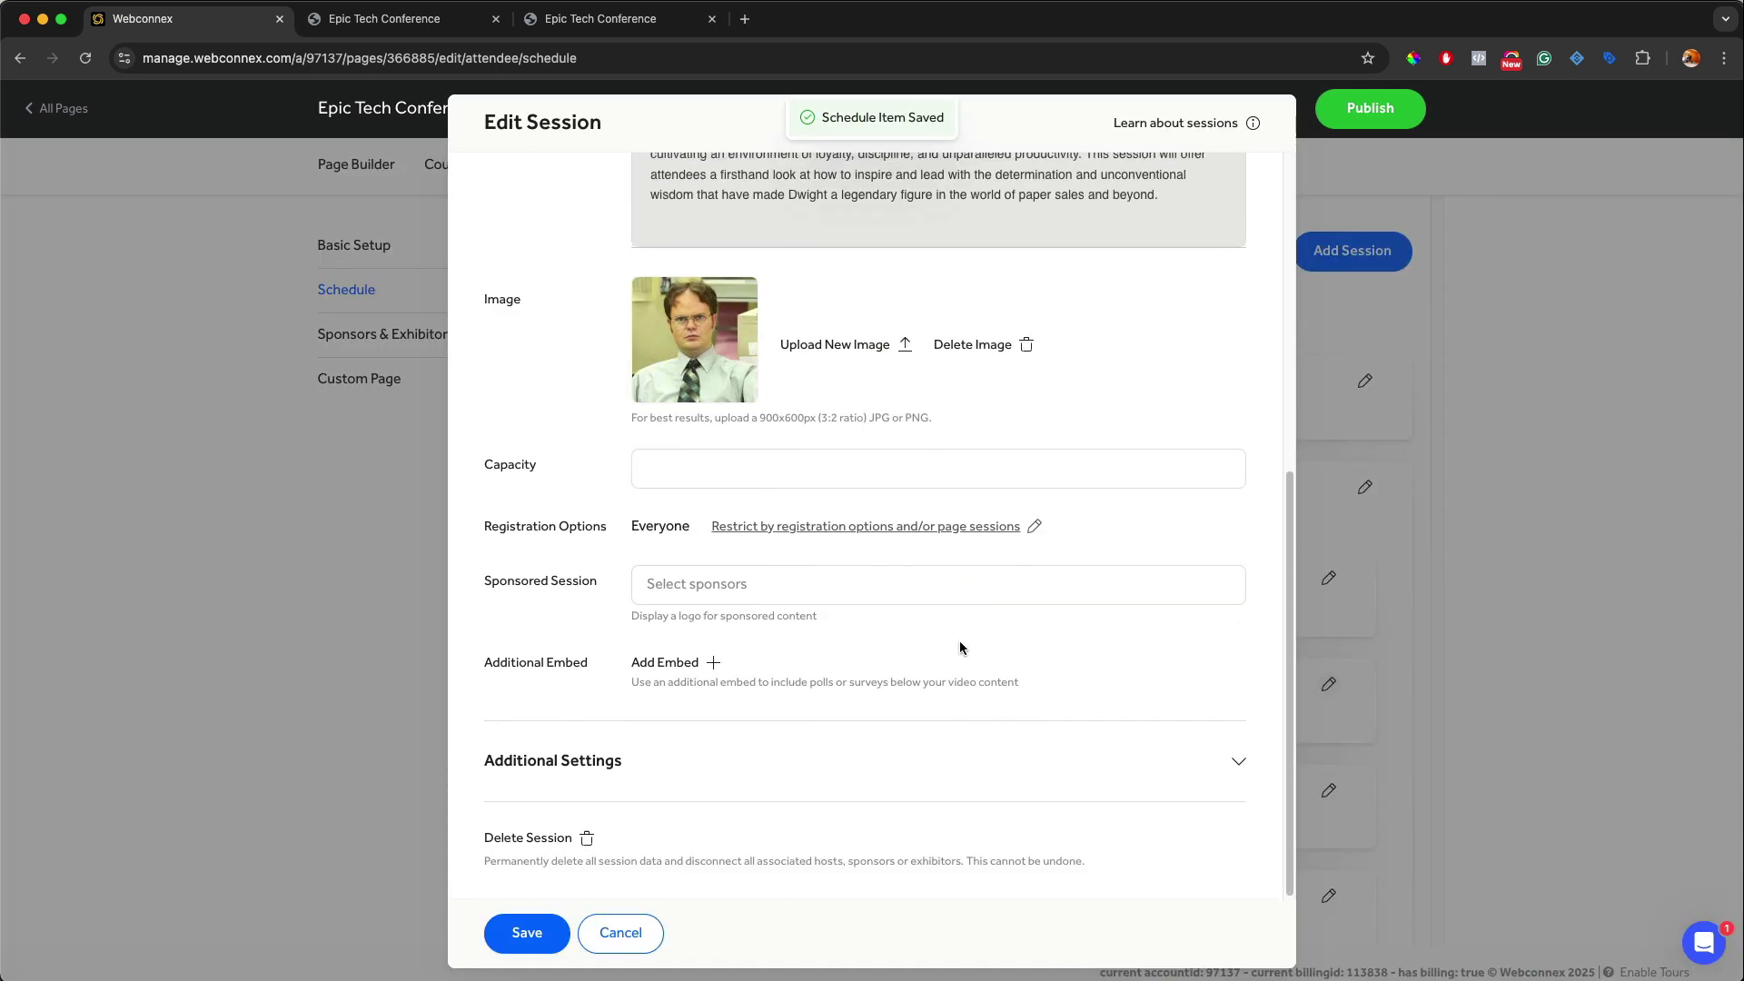
click(800, 530)
click(710, 595)
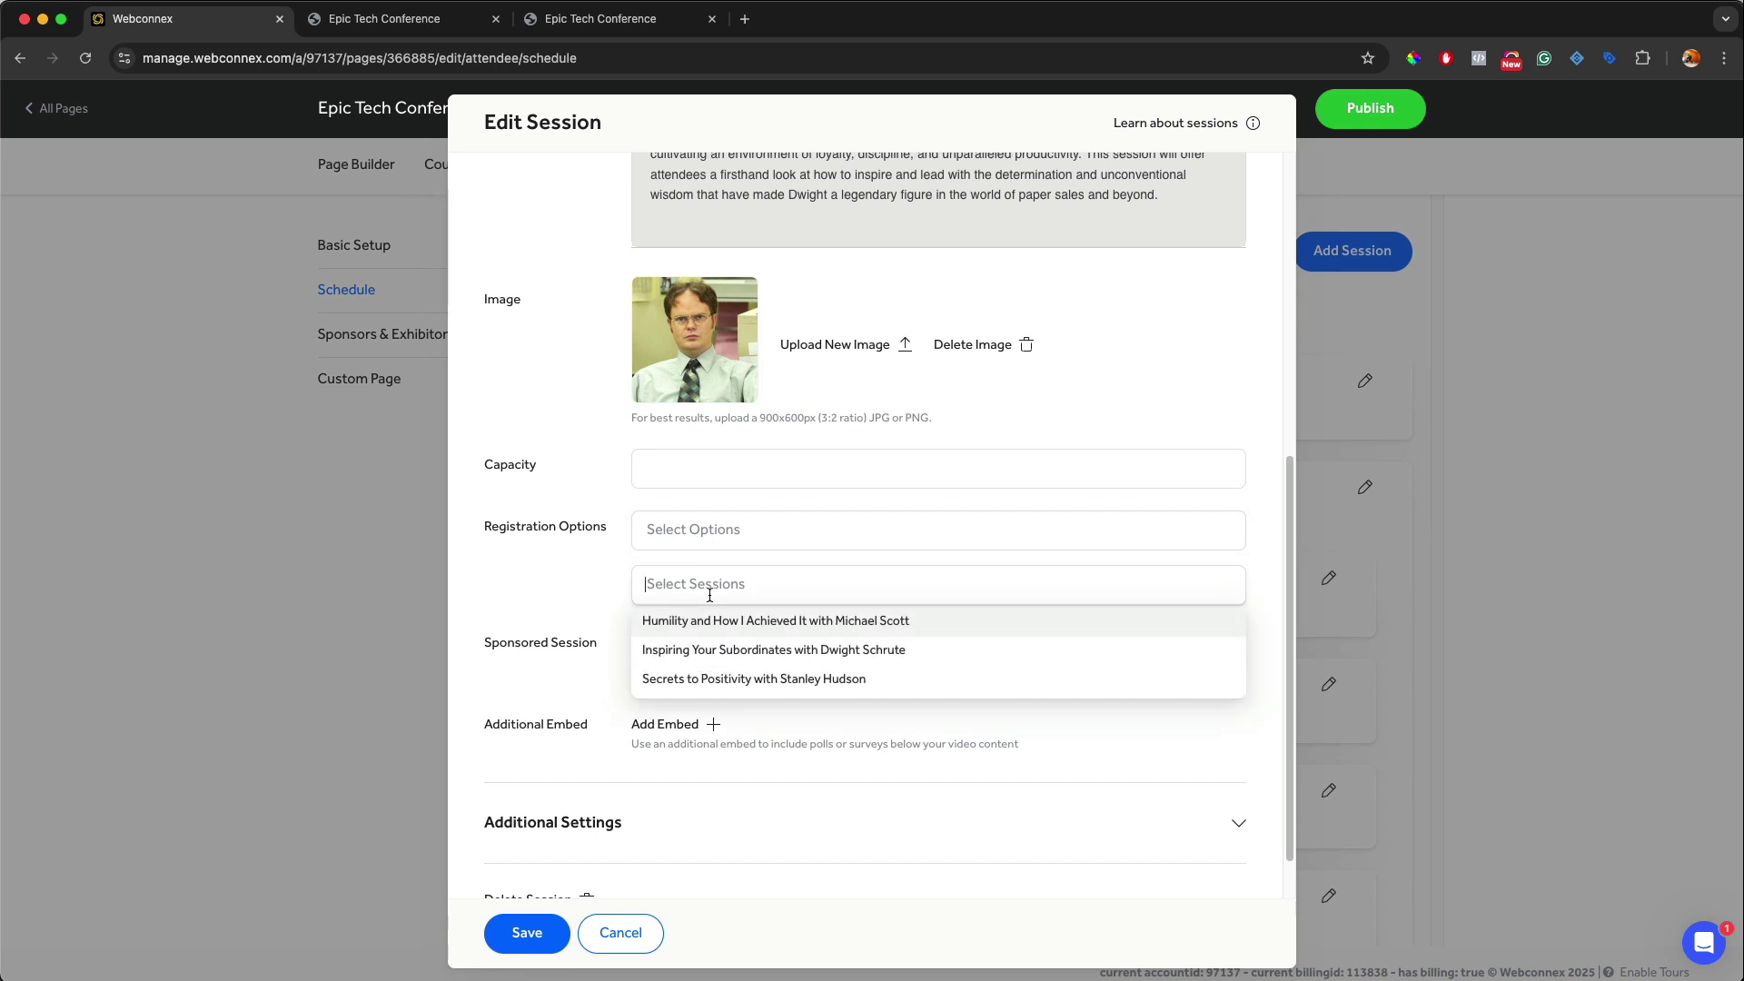
click(720, 650)
click(574, 703)
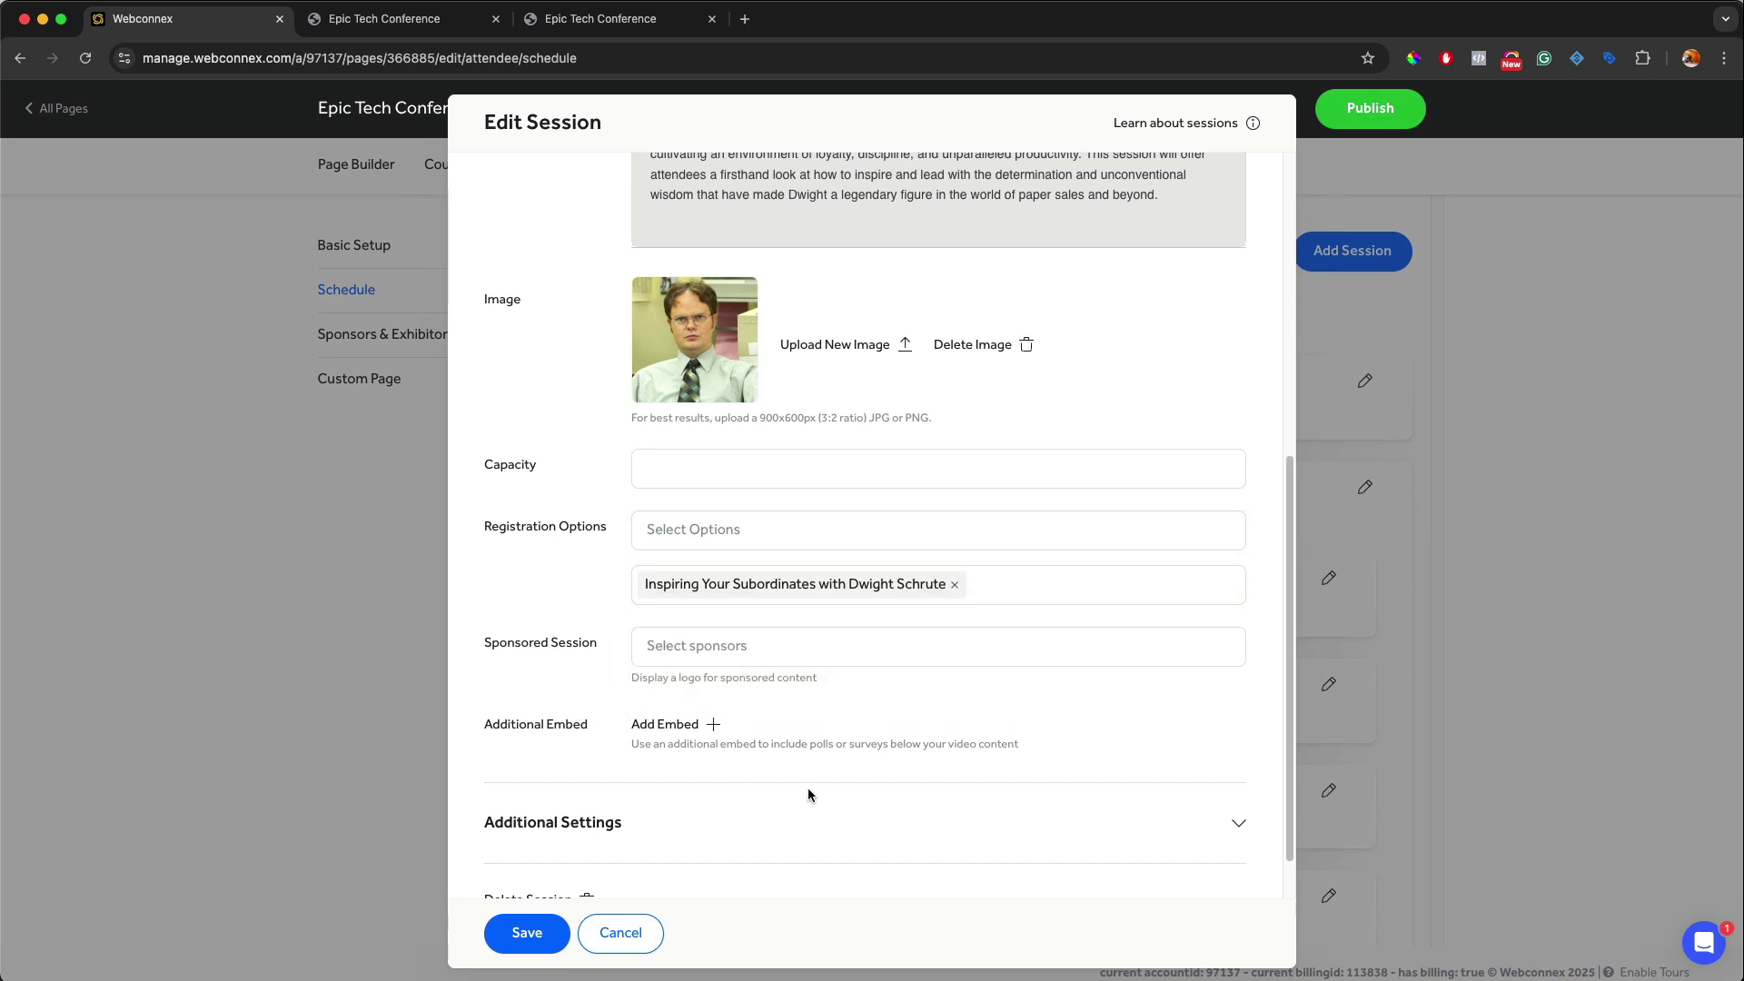
click(1201, 818)
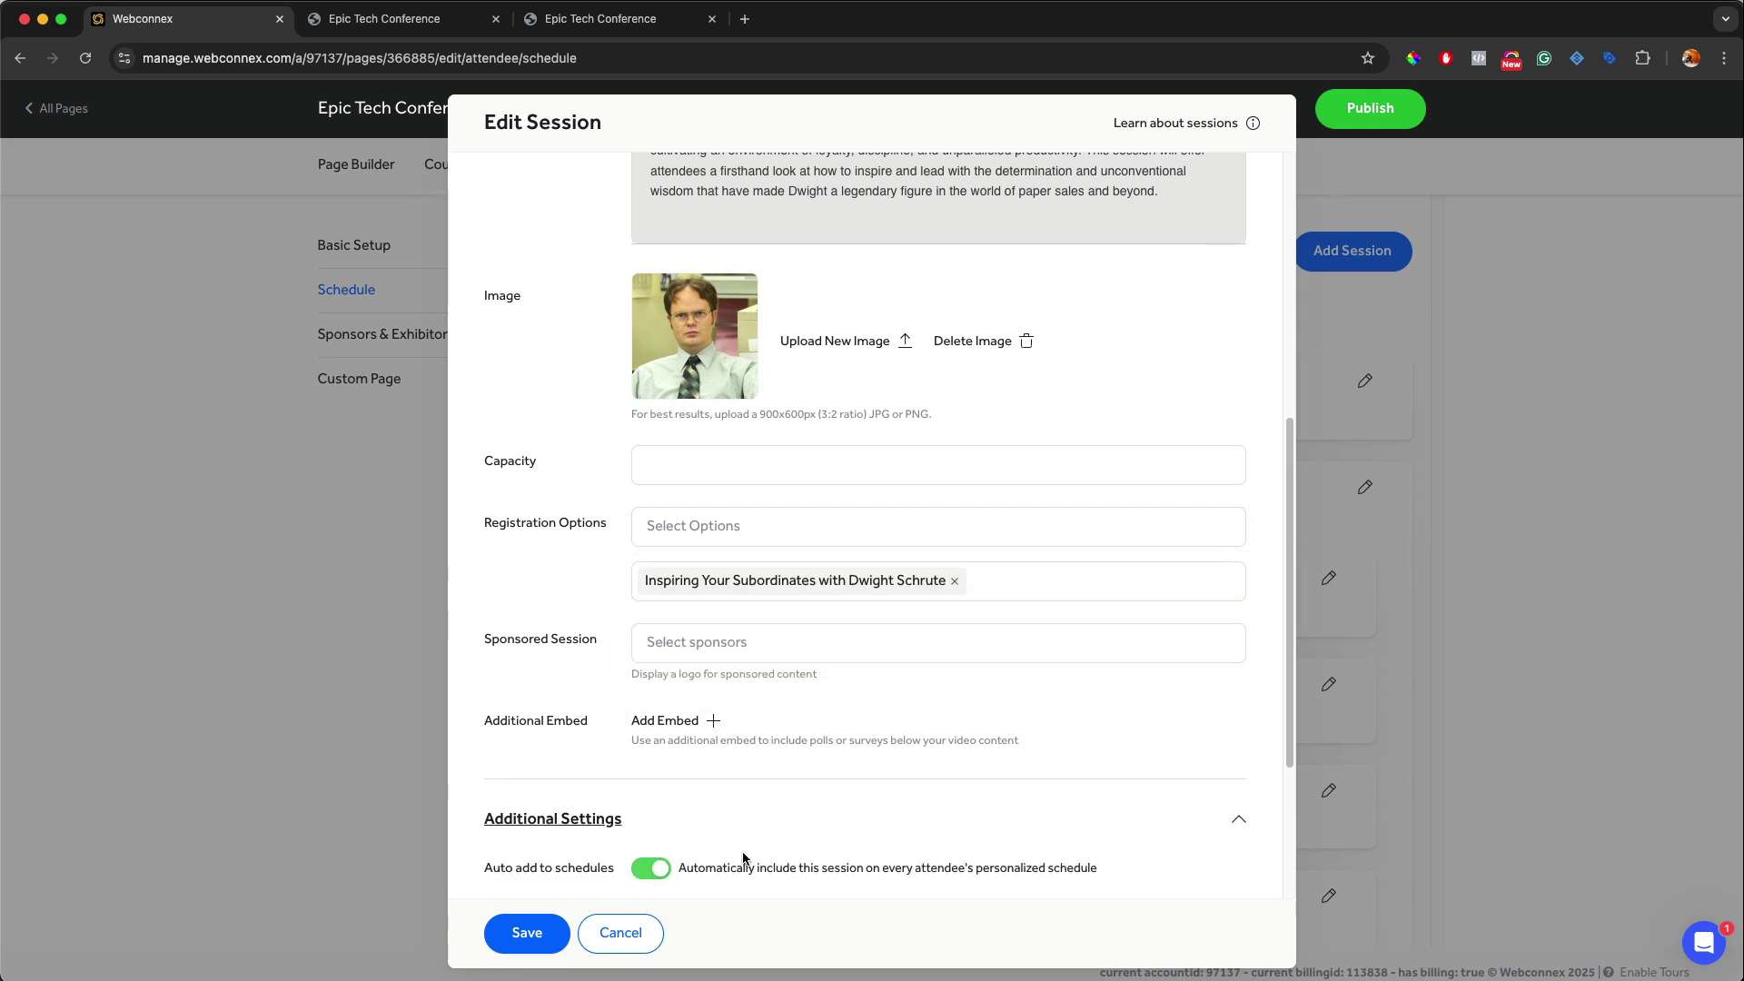
click(527, 933)
- Edit the Secrets to Positivity breakout and restrict it to registrants of the matching page session
scroll(1135, 729, down, 3)
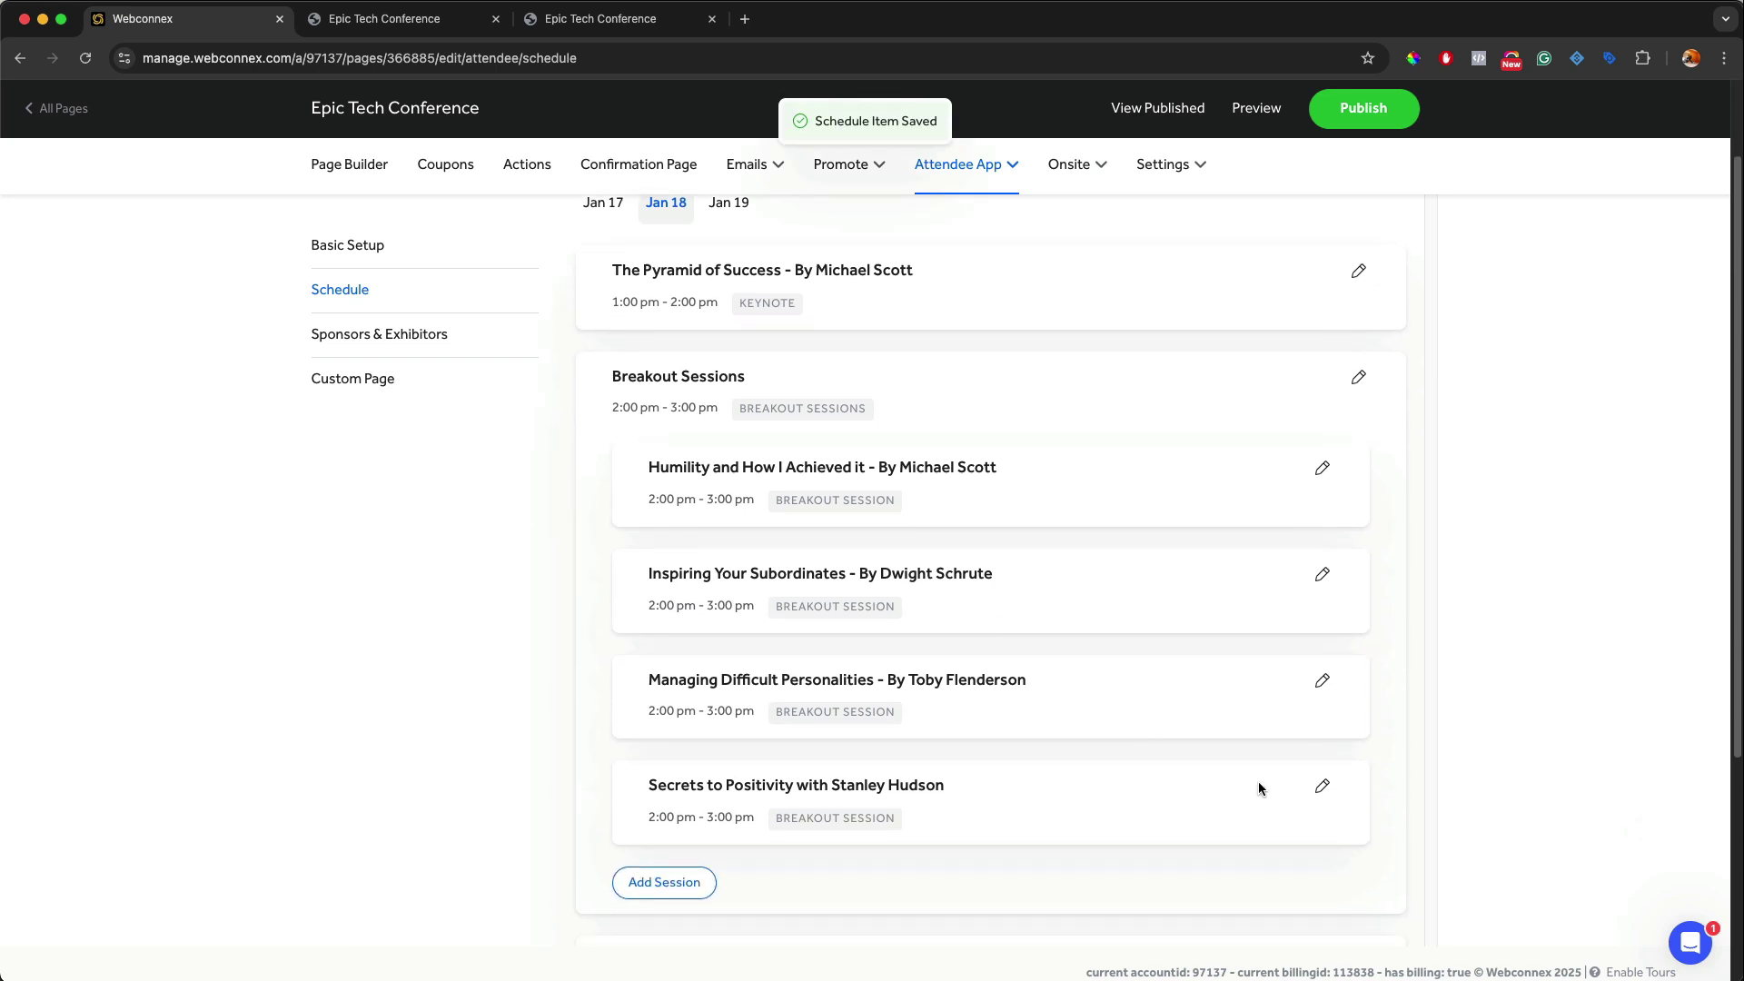
click(1322, 786)
scroll(799, 599, down, 5)
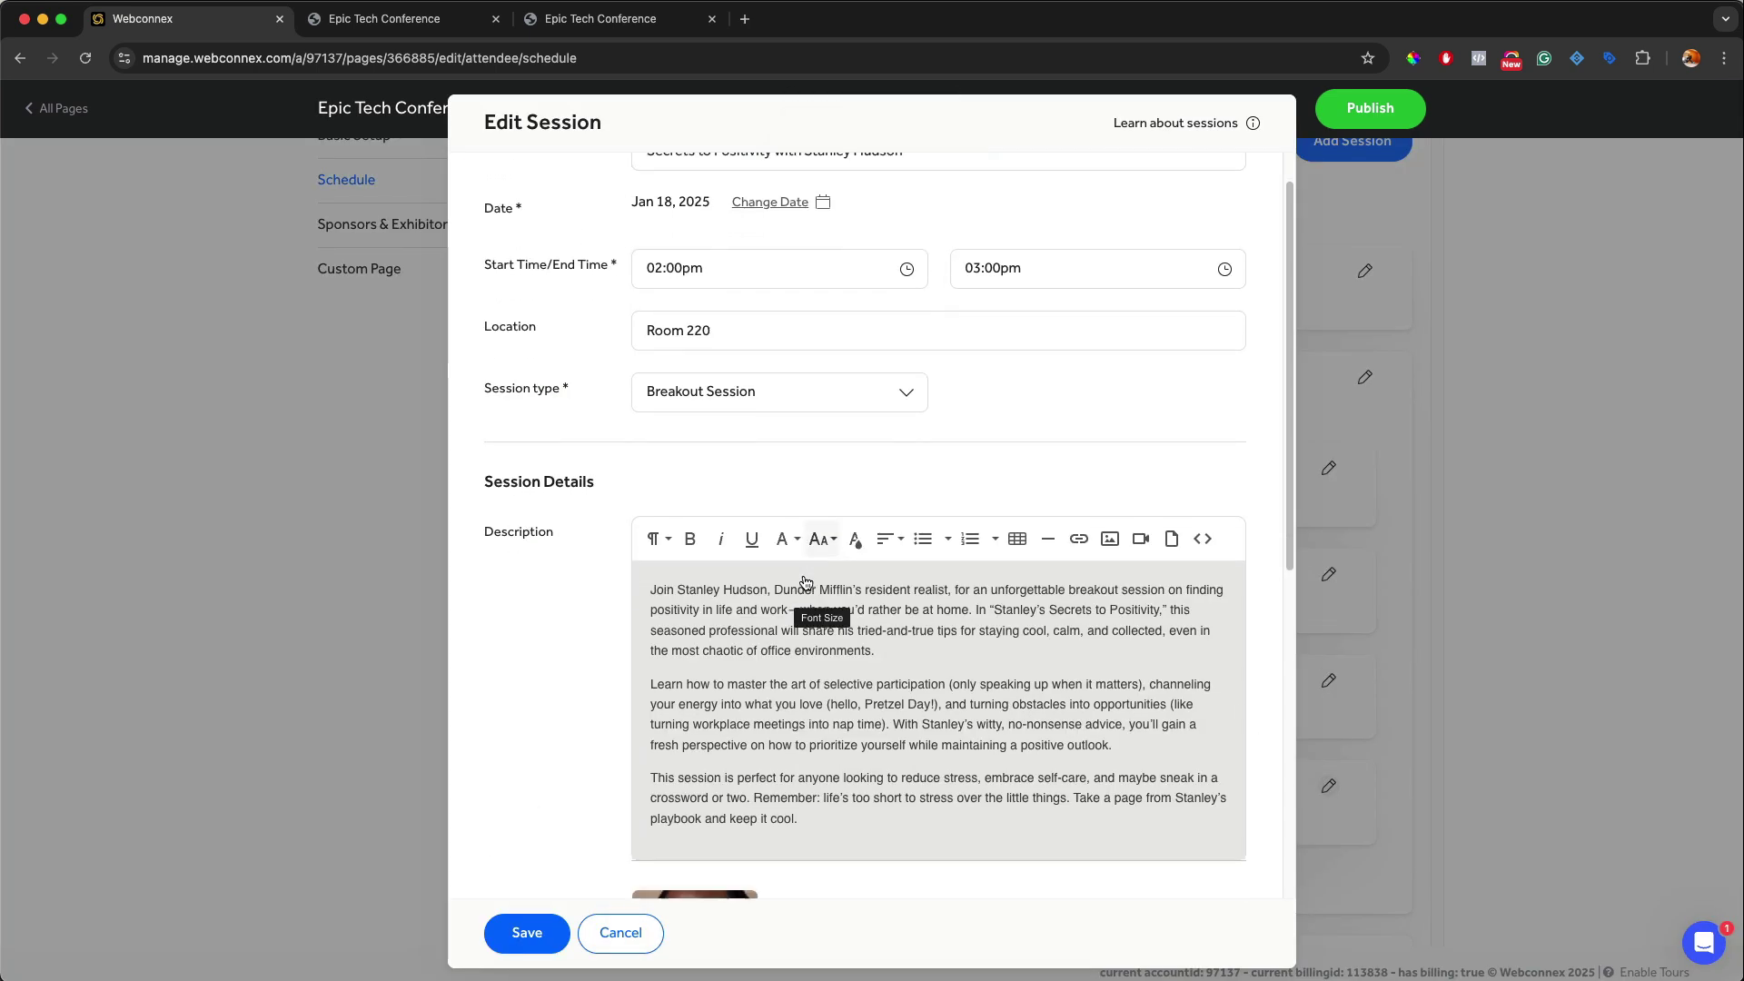
click(793, 765)
scroll(794, 762, down, 2)
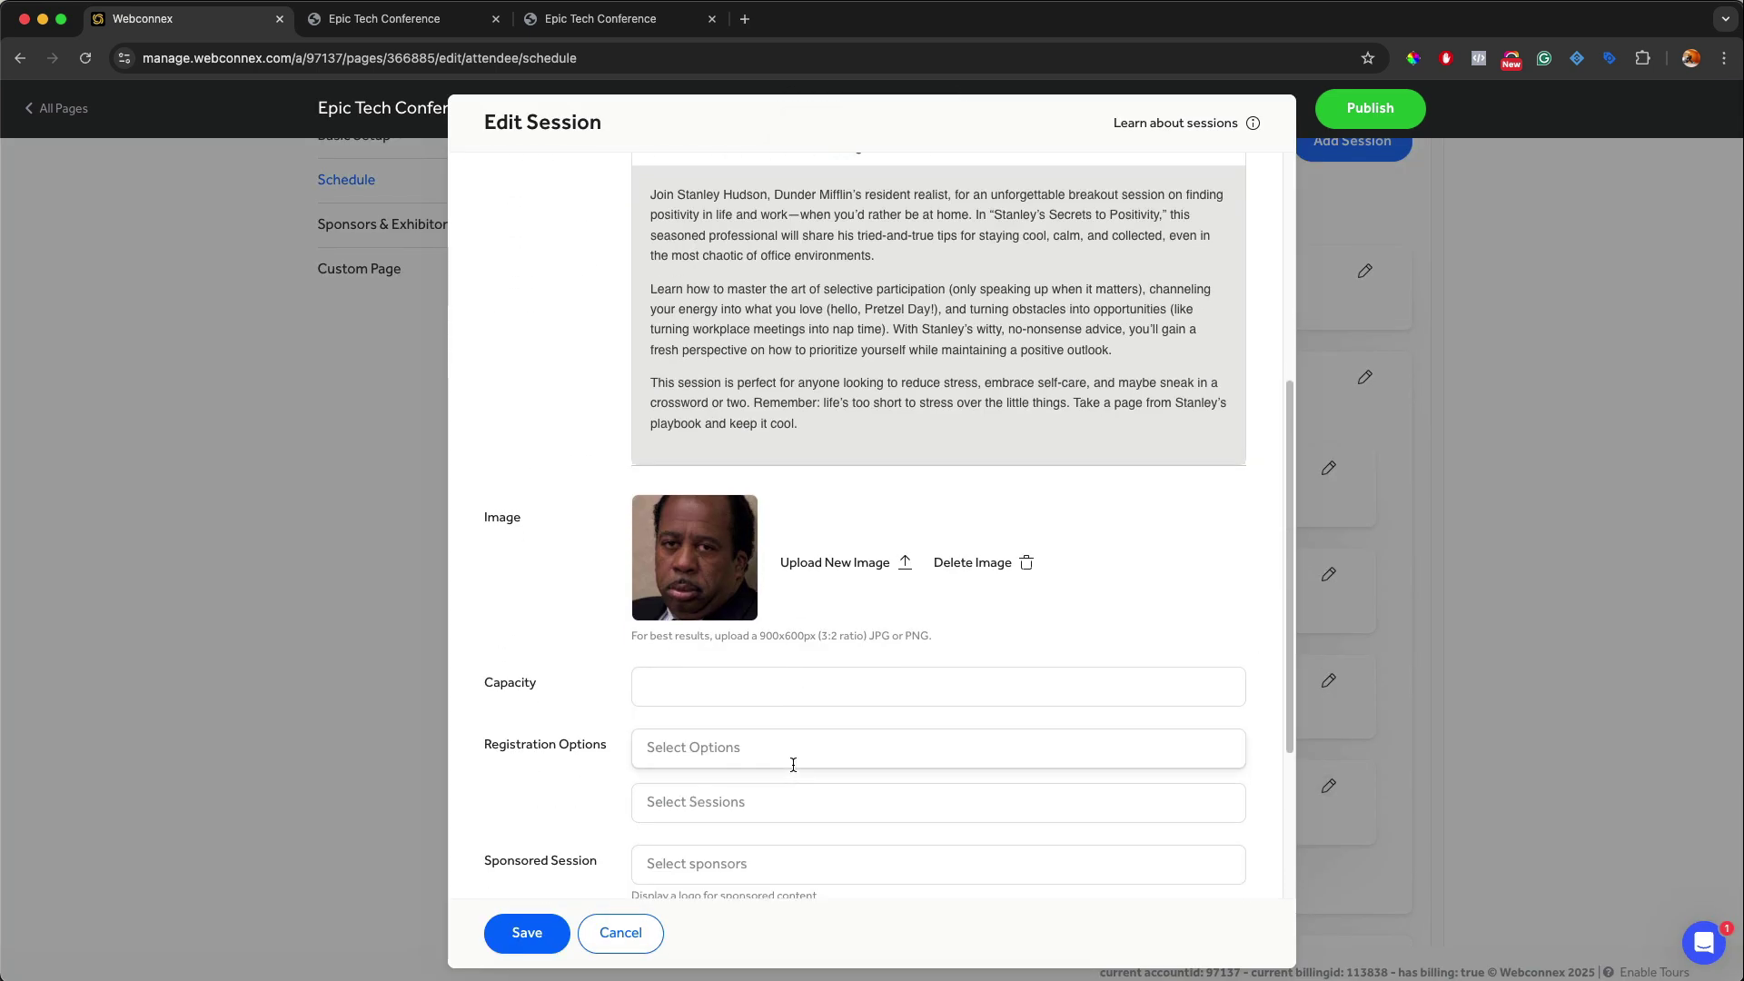
click(745, 743)
click(730, 837)
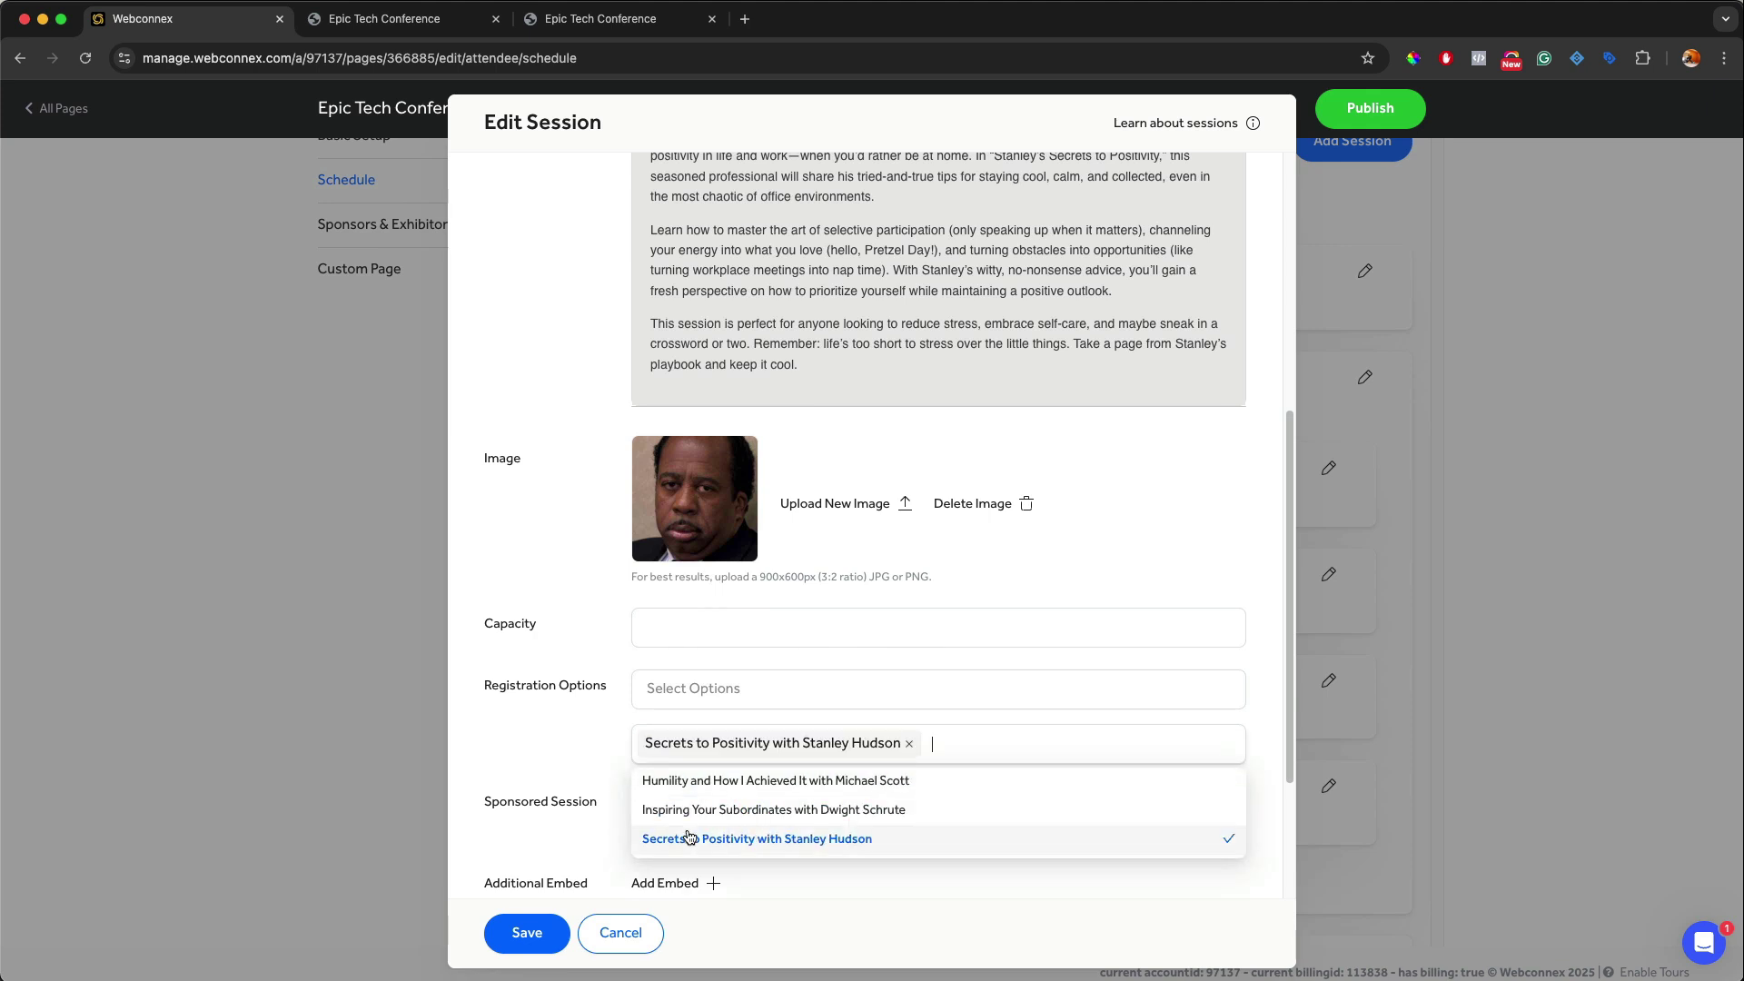
click(1007, 867)
- Enable automatic adding to schedules for the Secrets to Positivity breakout and save the session
scroll(1012, 867, down, 3)
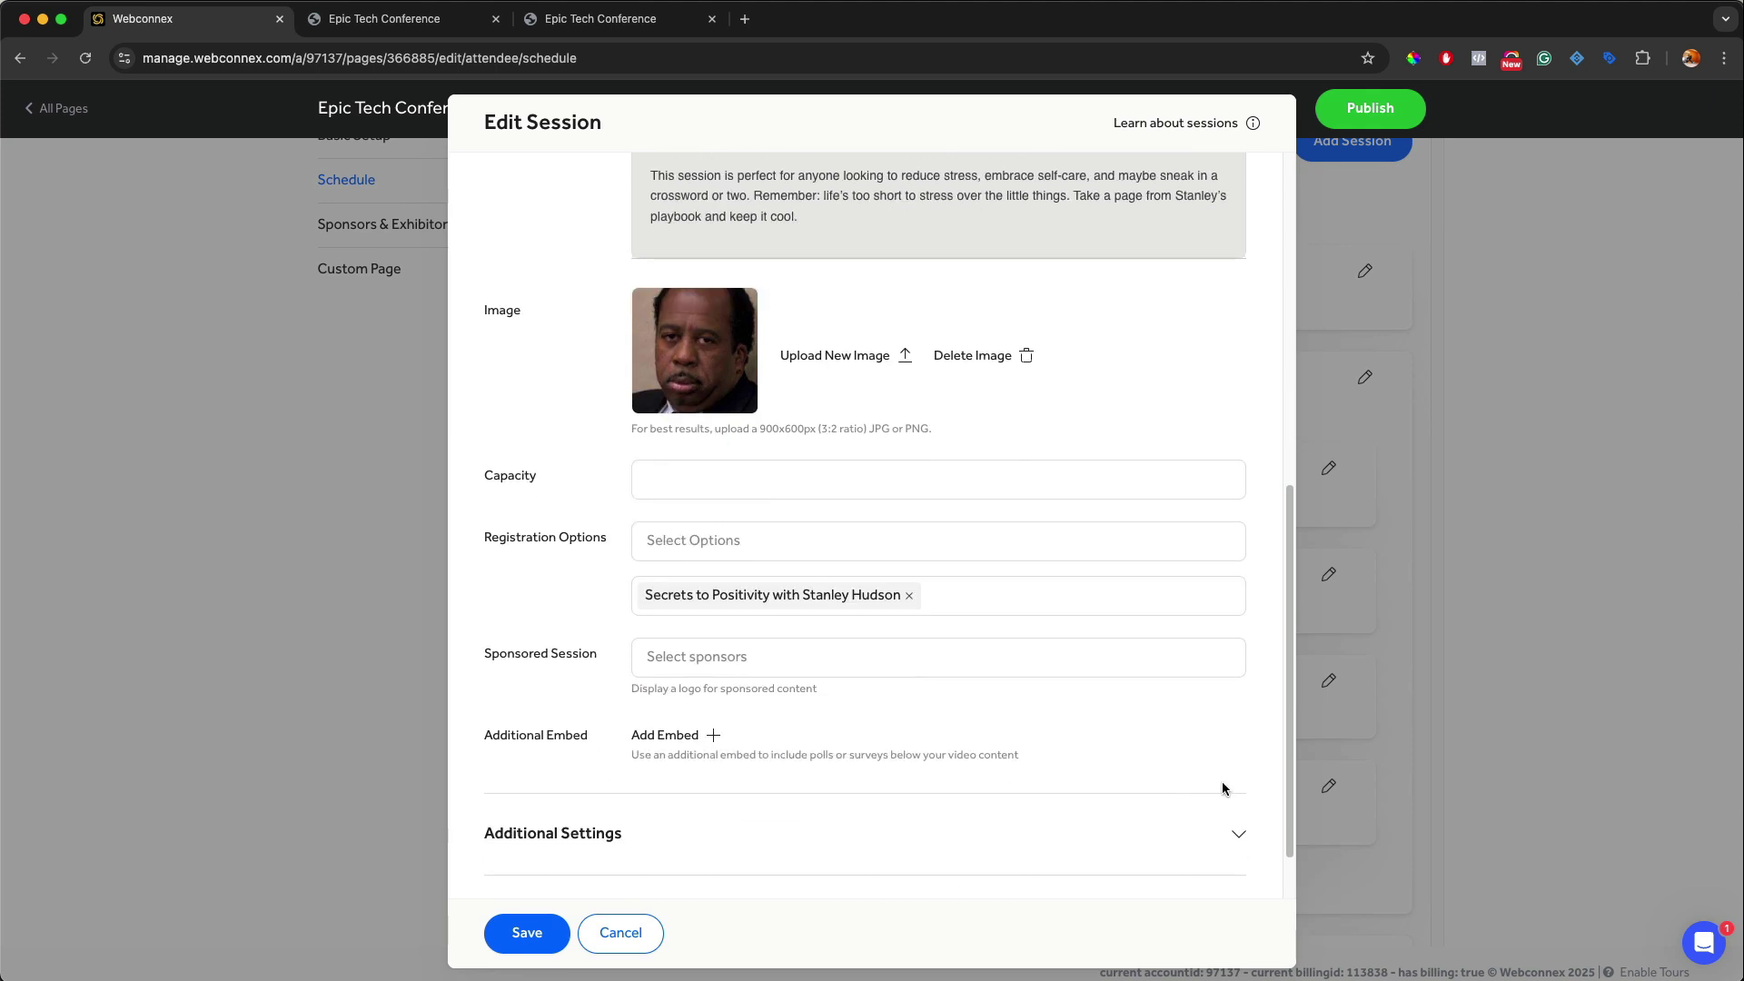
scroll(872, 840, down, 3)
click(651, 733)
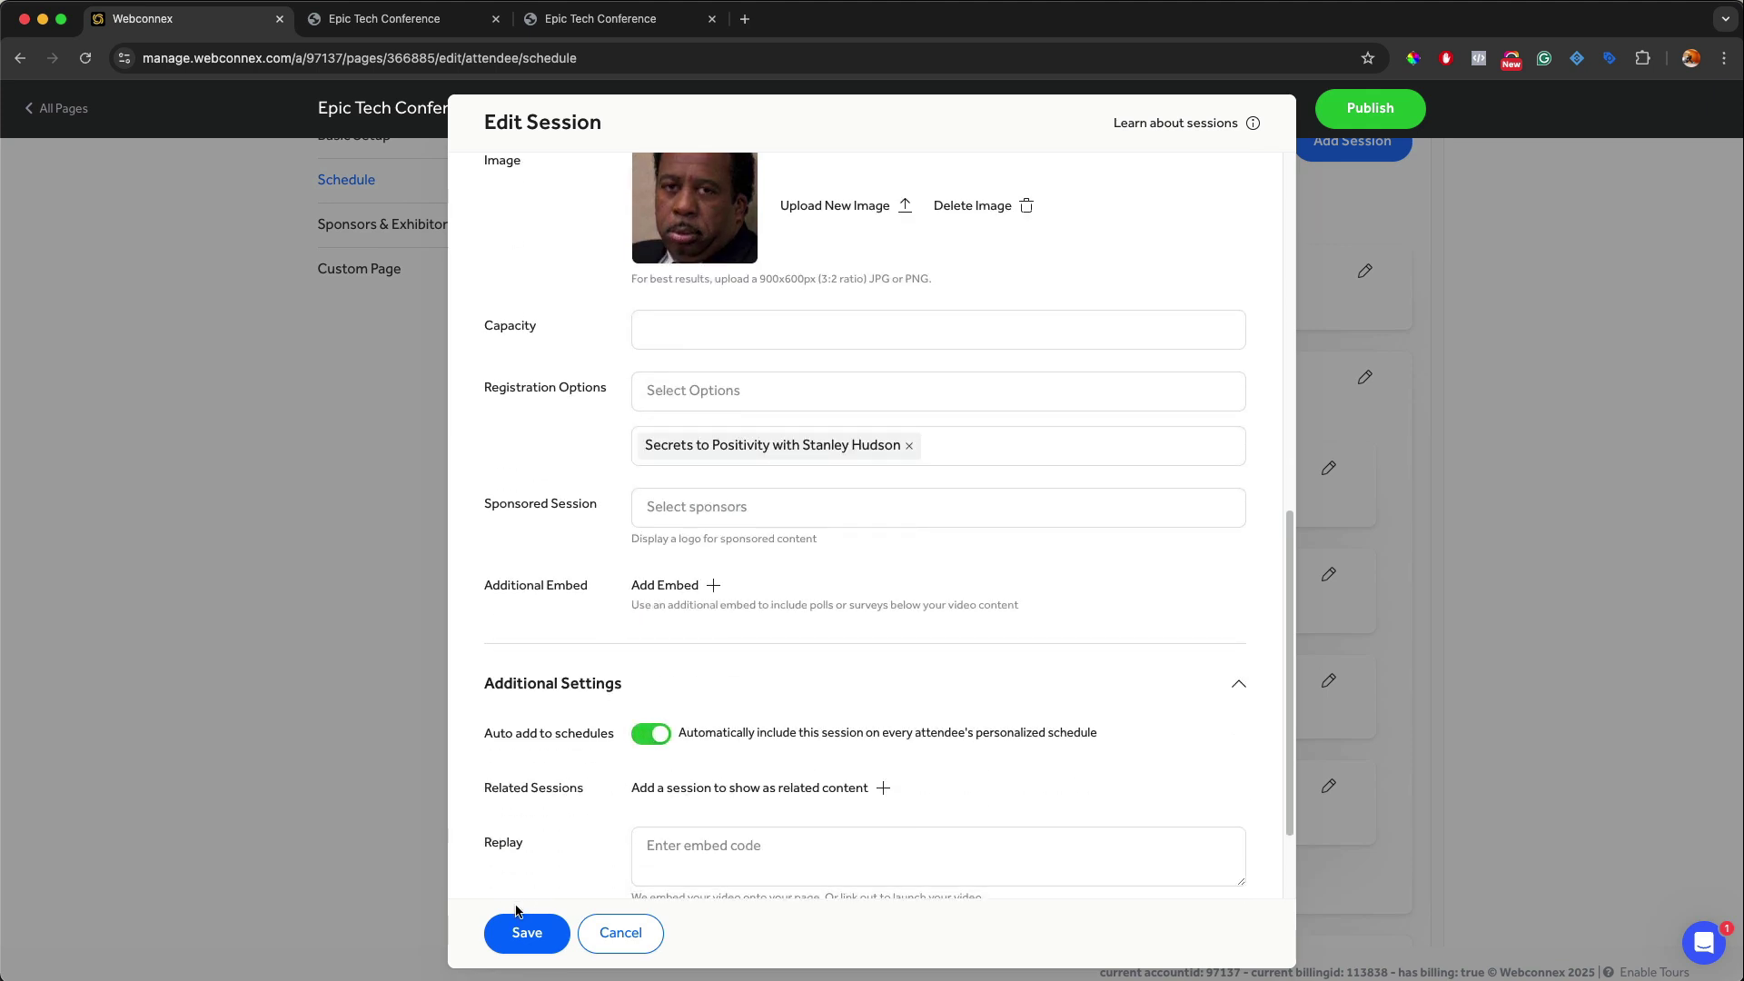
click(524, 933)
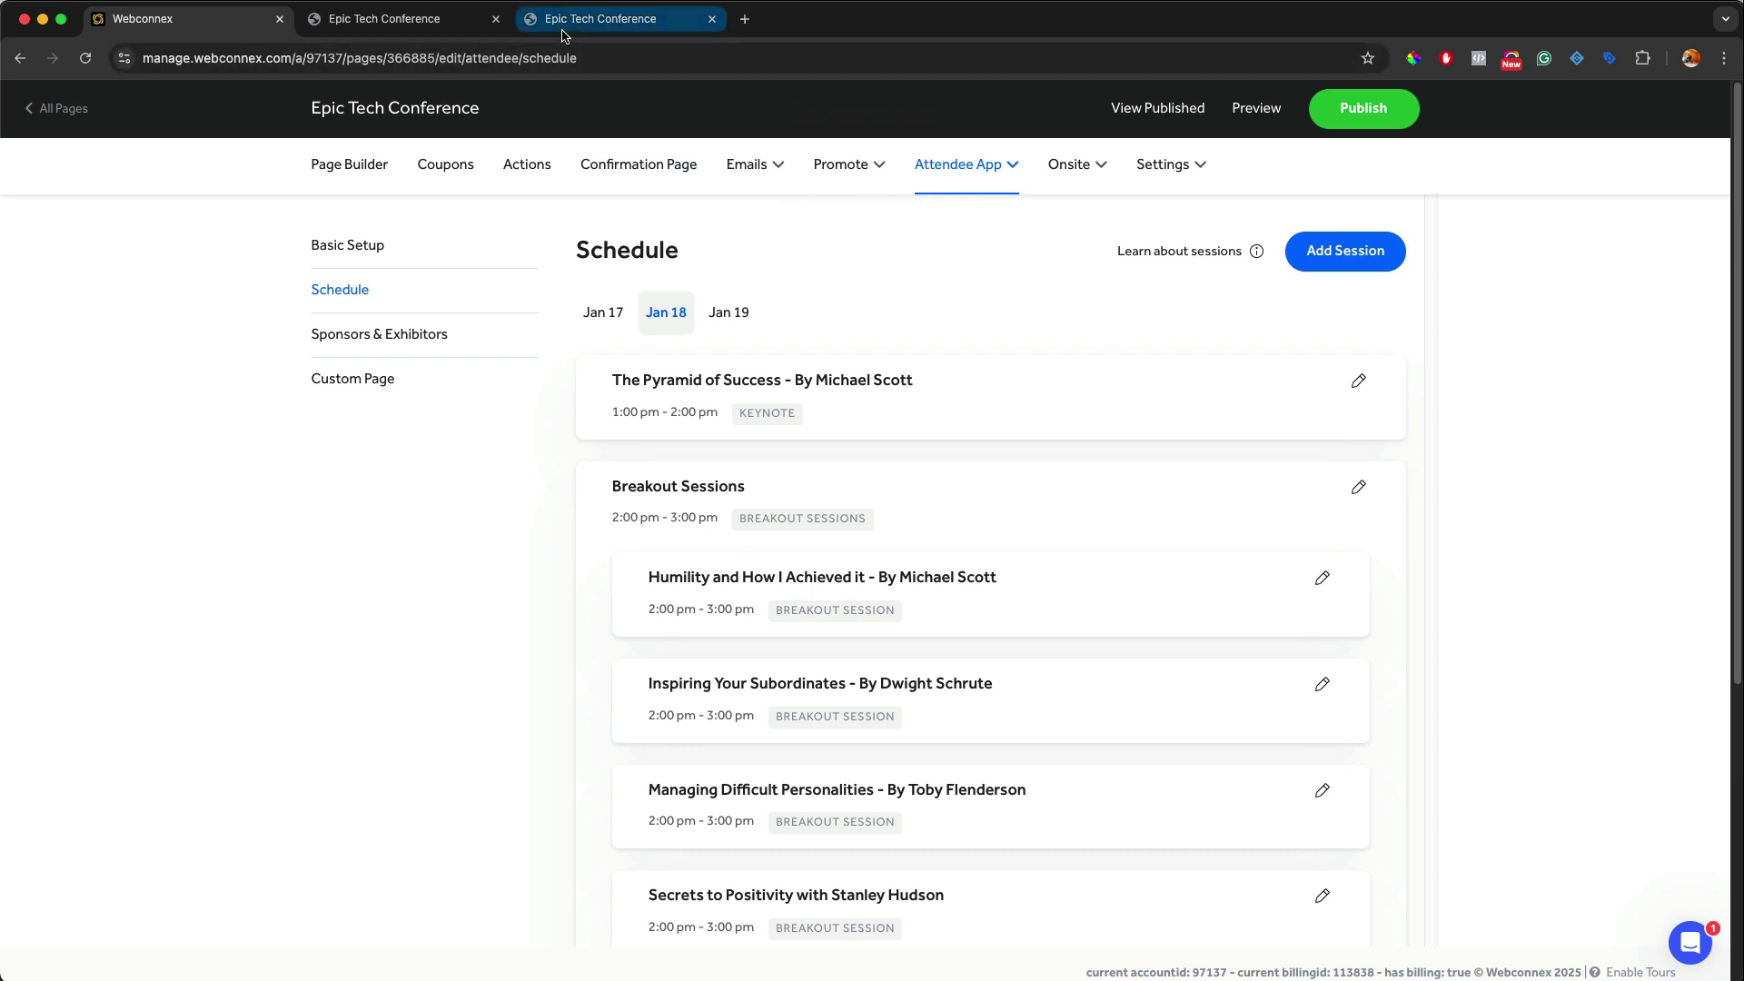
- Review the attendable breakout sessions in the registration page preview and return to the Webconnex schedule
click(618, 18)
scroll(863, 329, up, 2)
click(862, 329)
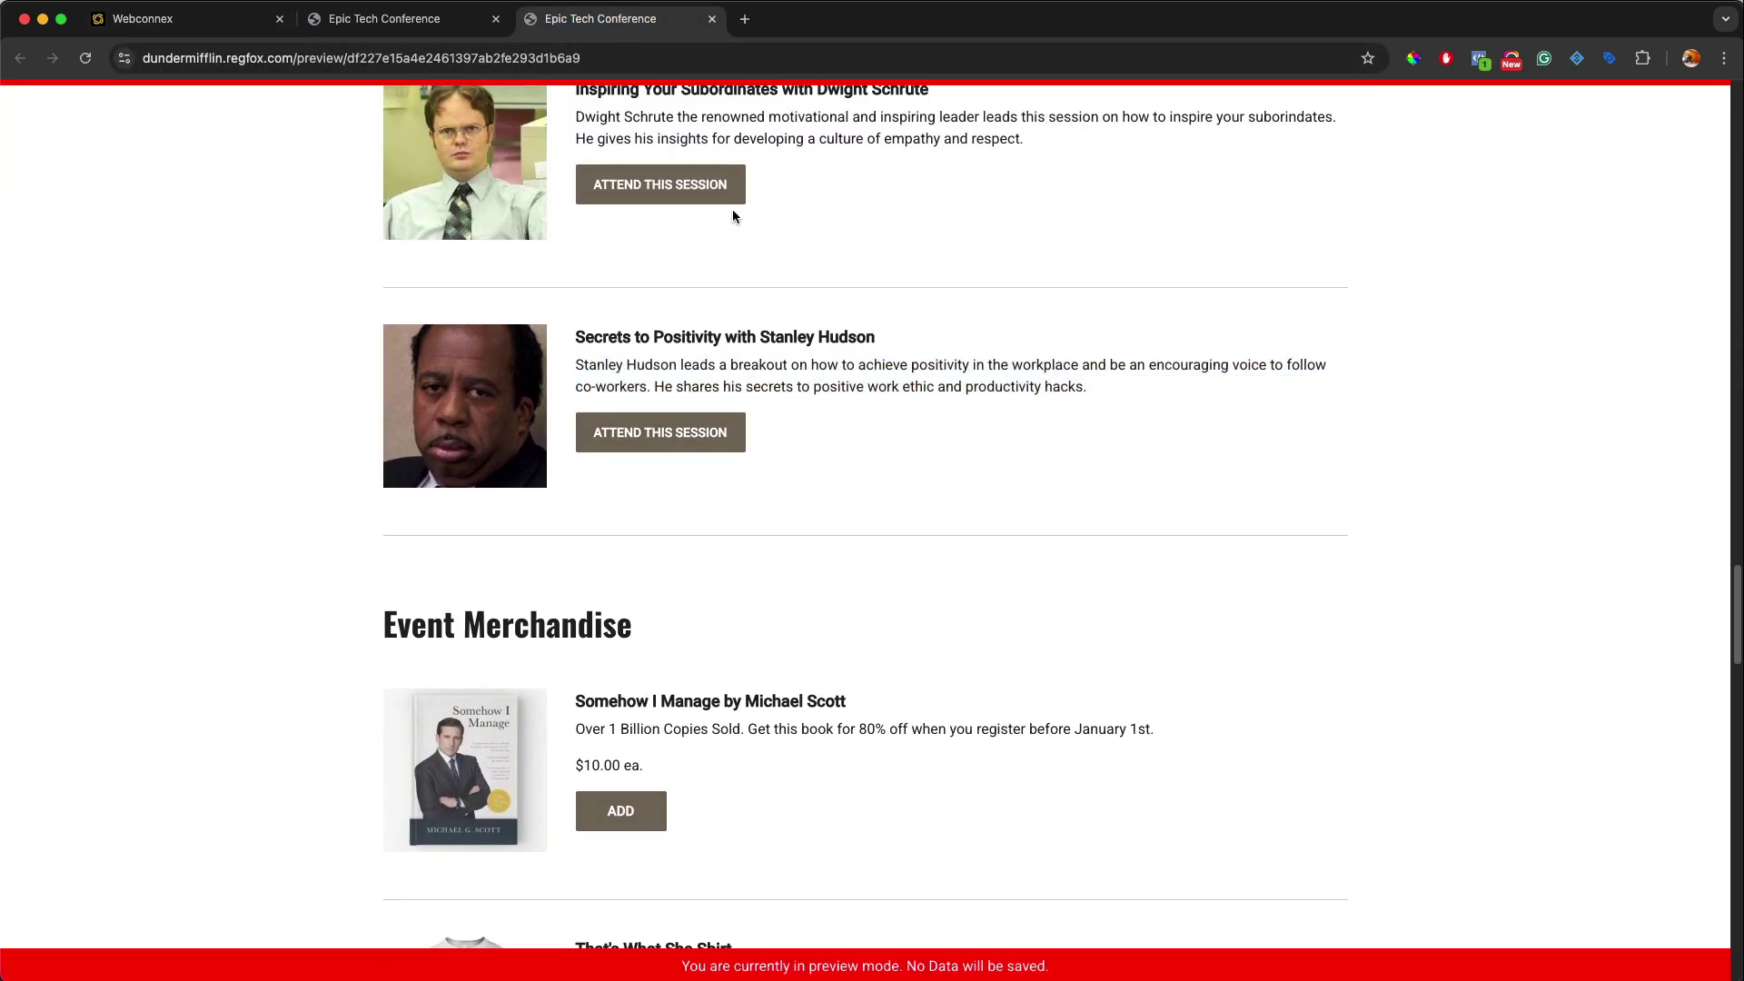
scroll(732, 215, up, 3)
click(145, 19)
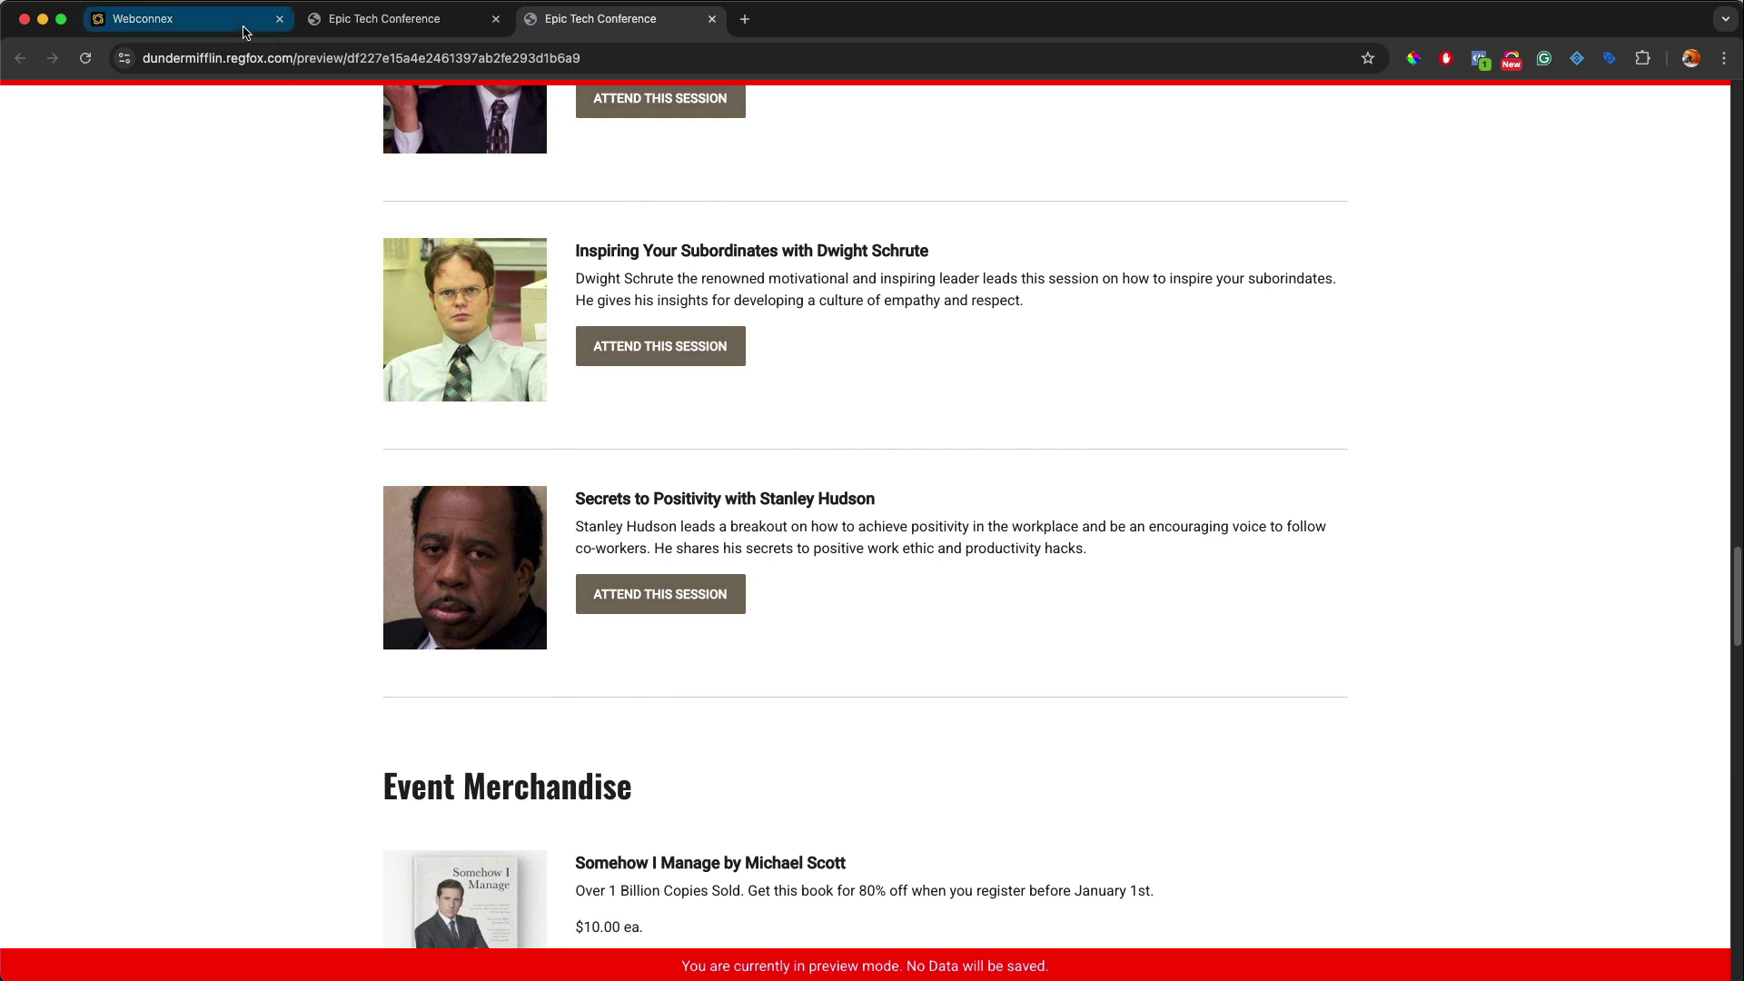
- Edit the Happy Hour networking session, review its details, select Monster as its sponsor, and save the session
scroll(901, 601, down, 2)
scroll(901, 607, down, 3)
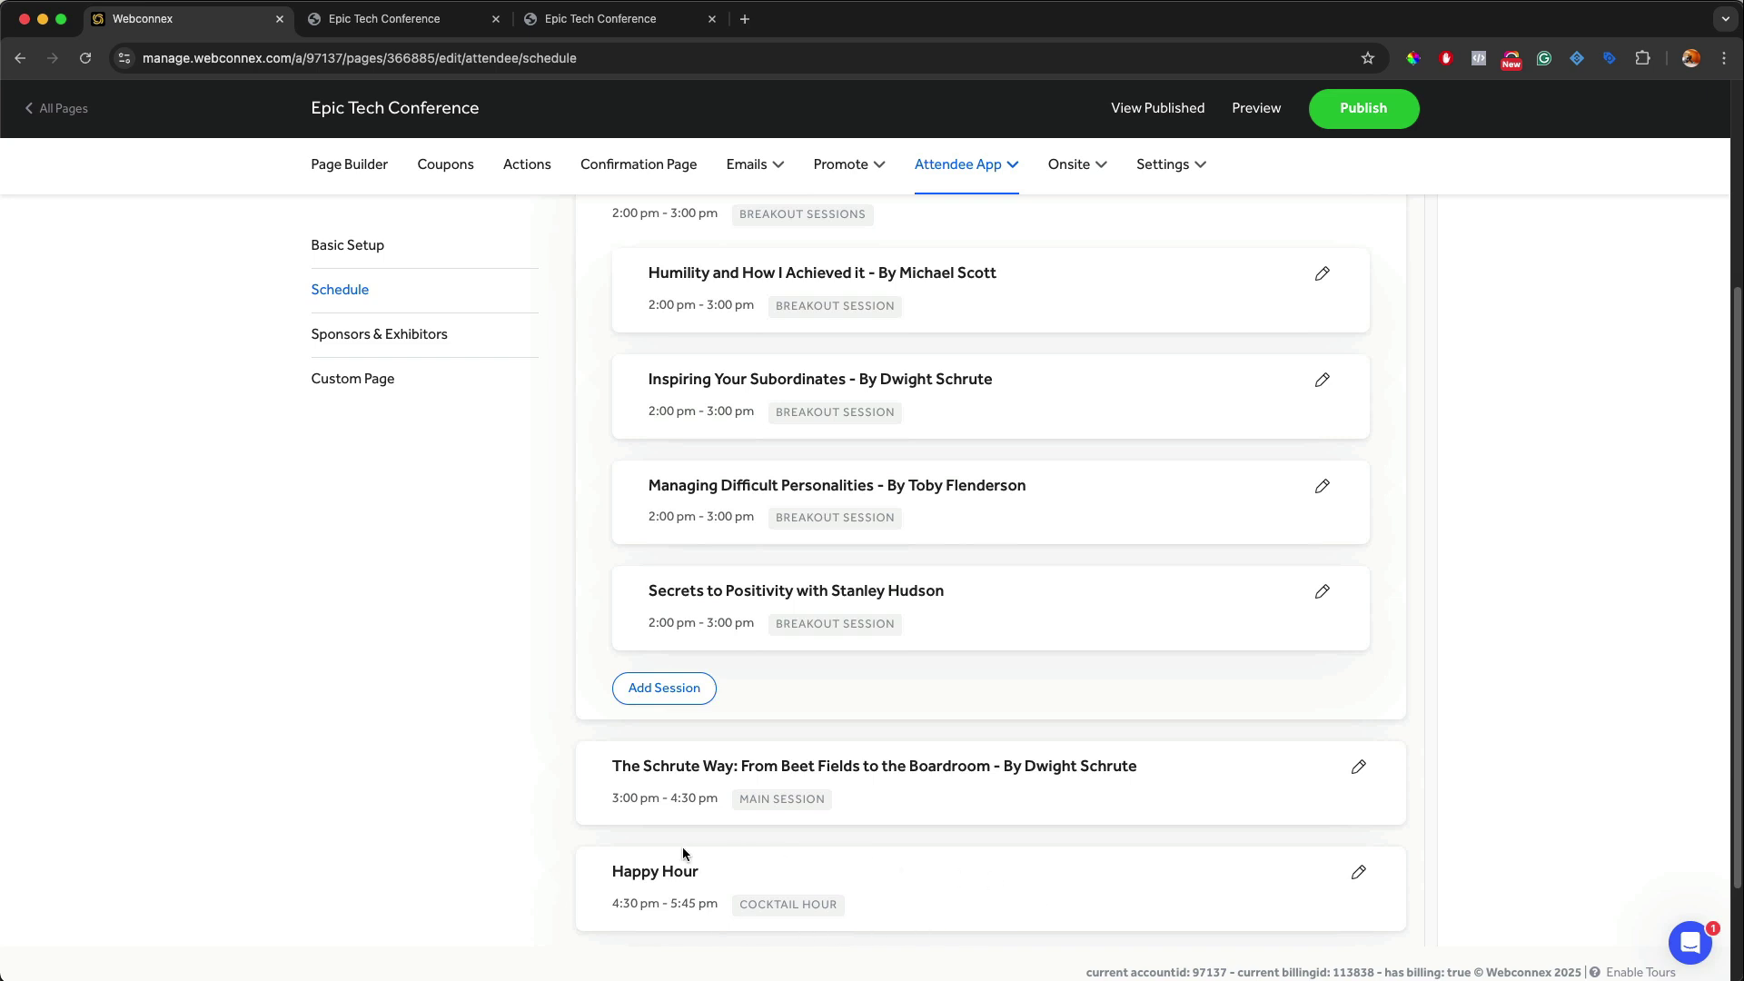
click(1359, 871)
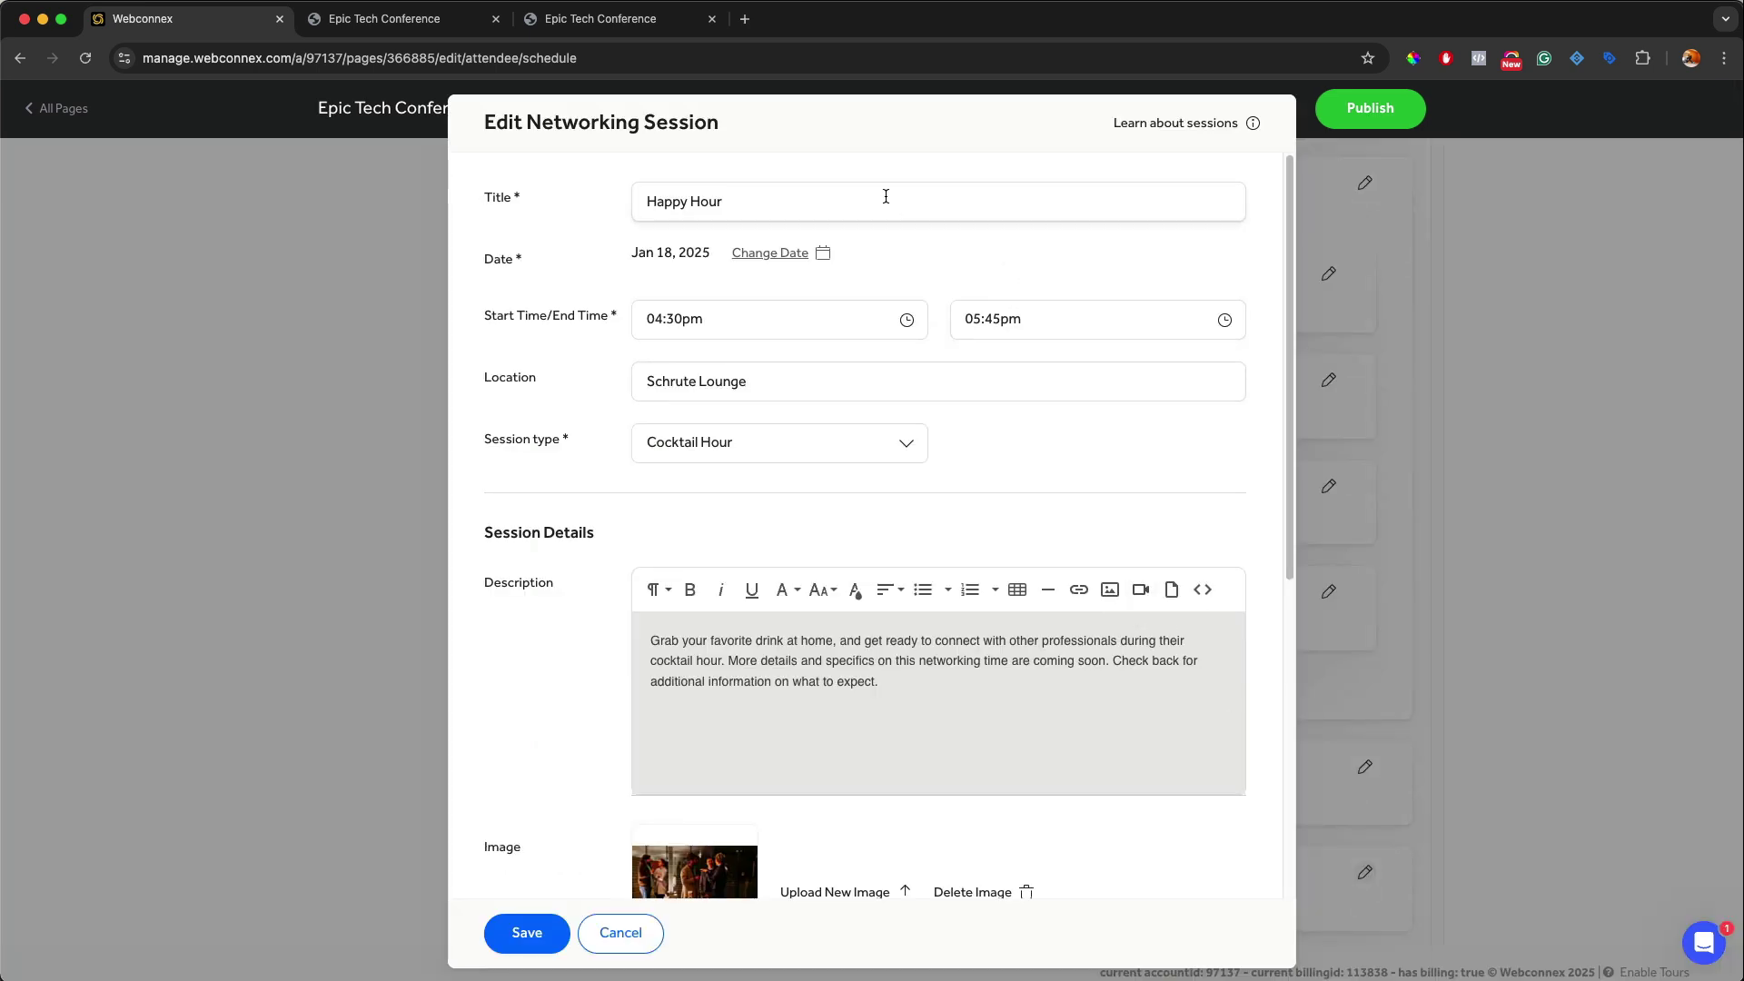
scroll(787, 666, down, 2)
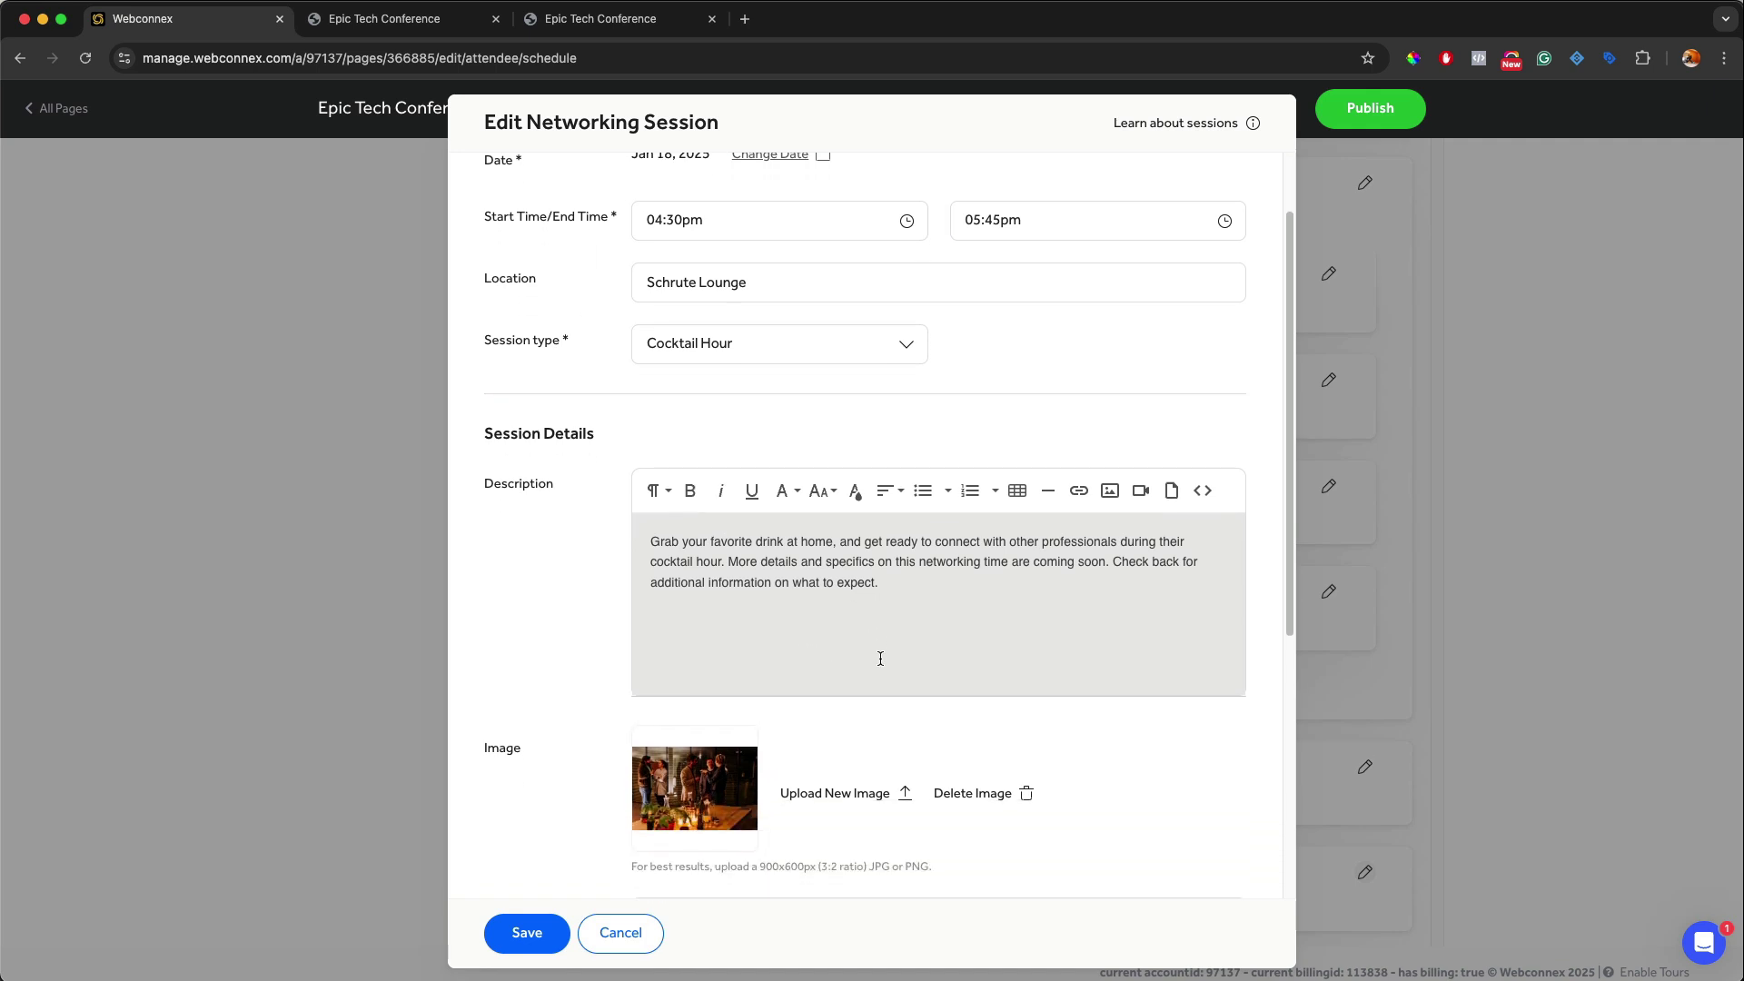
scroll(880, 658, down, 5)
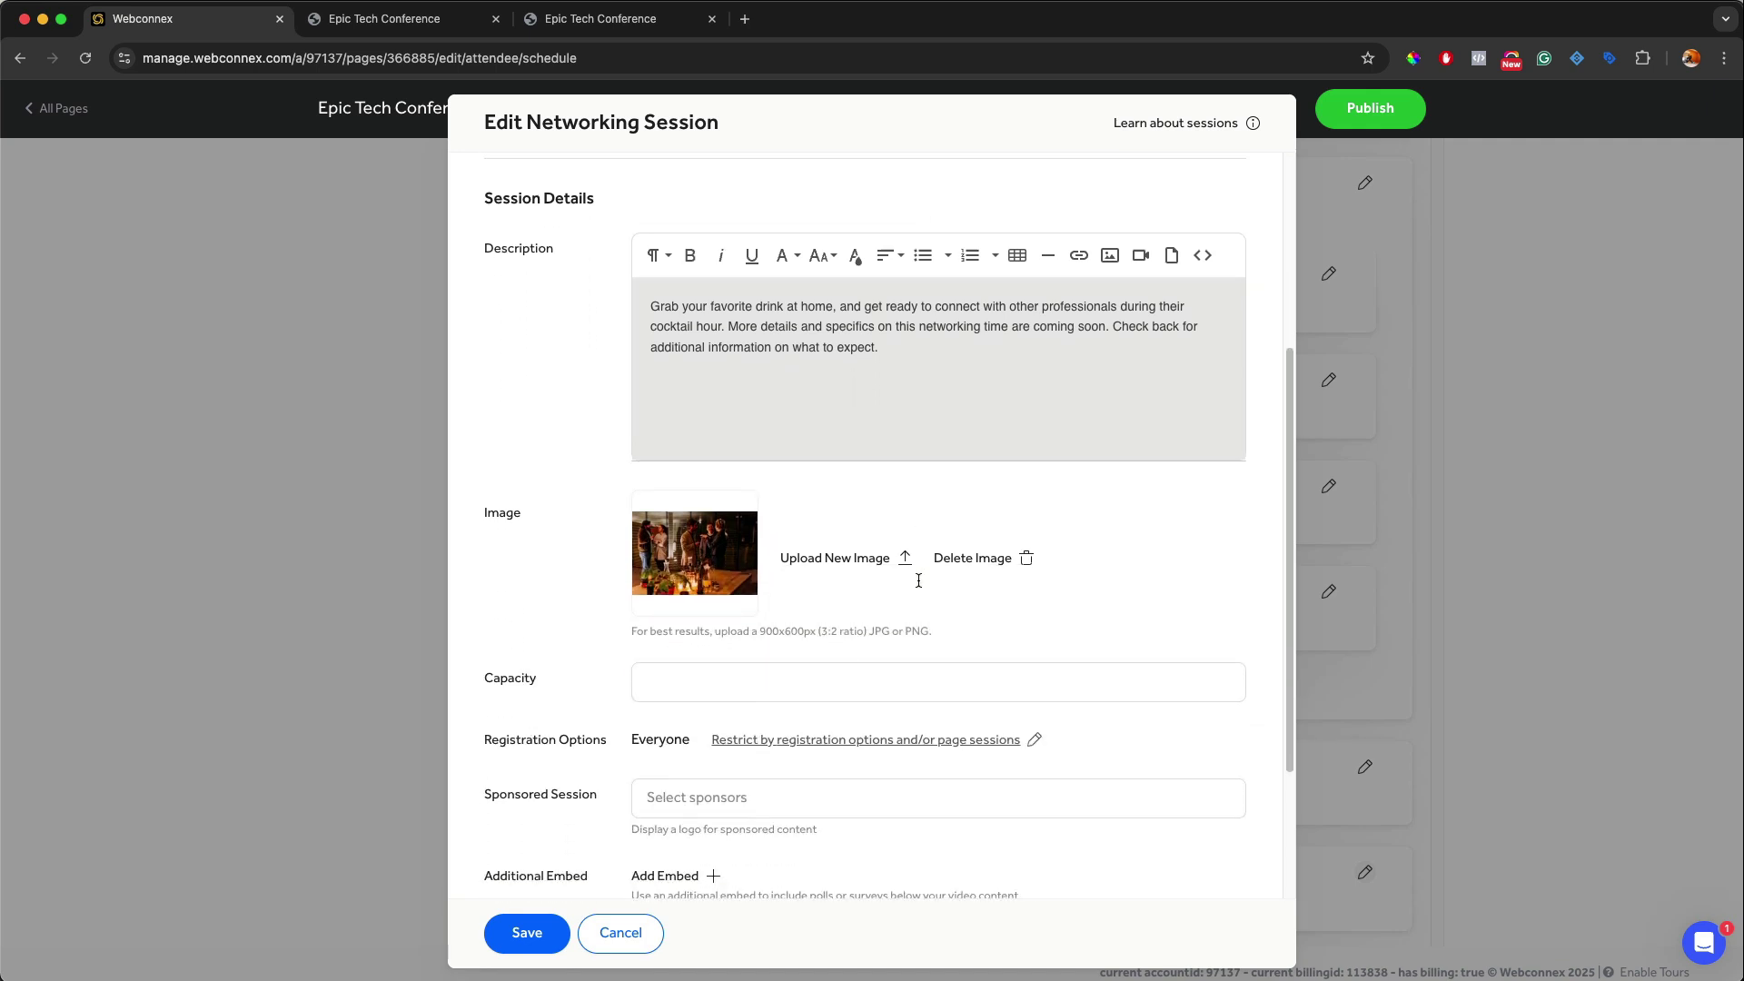
scroll(918, 581, down, 3)
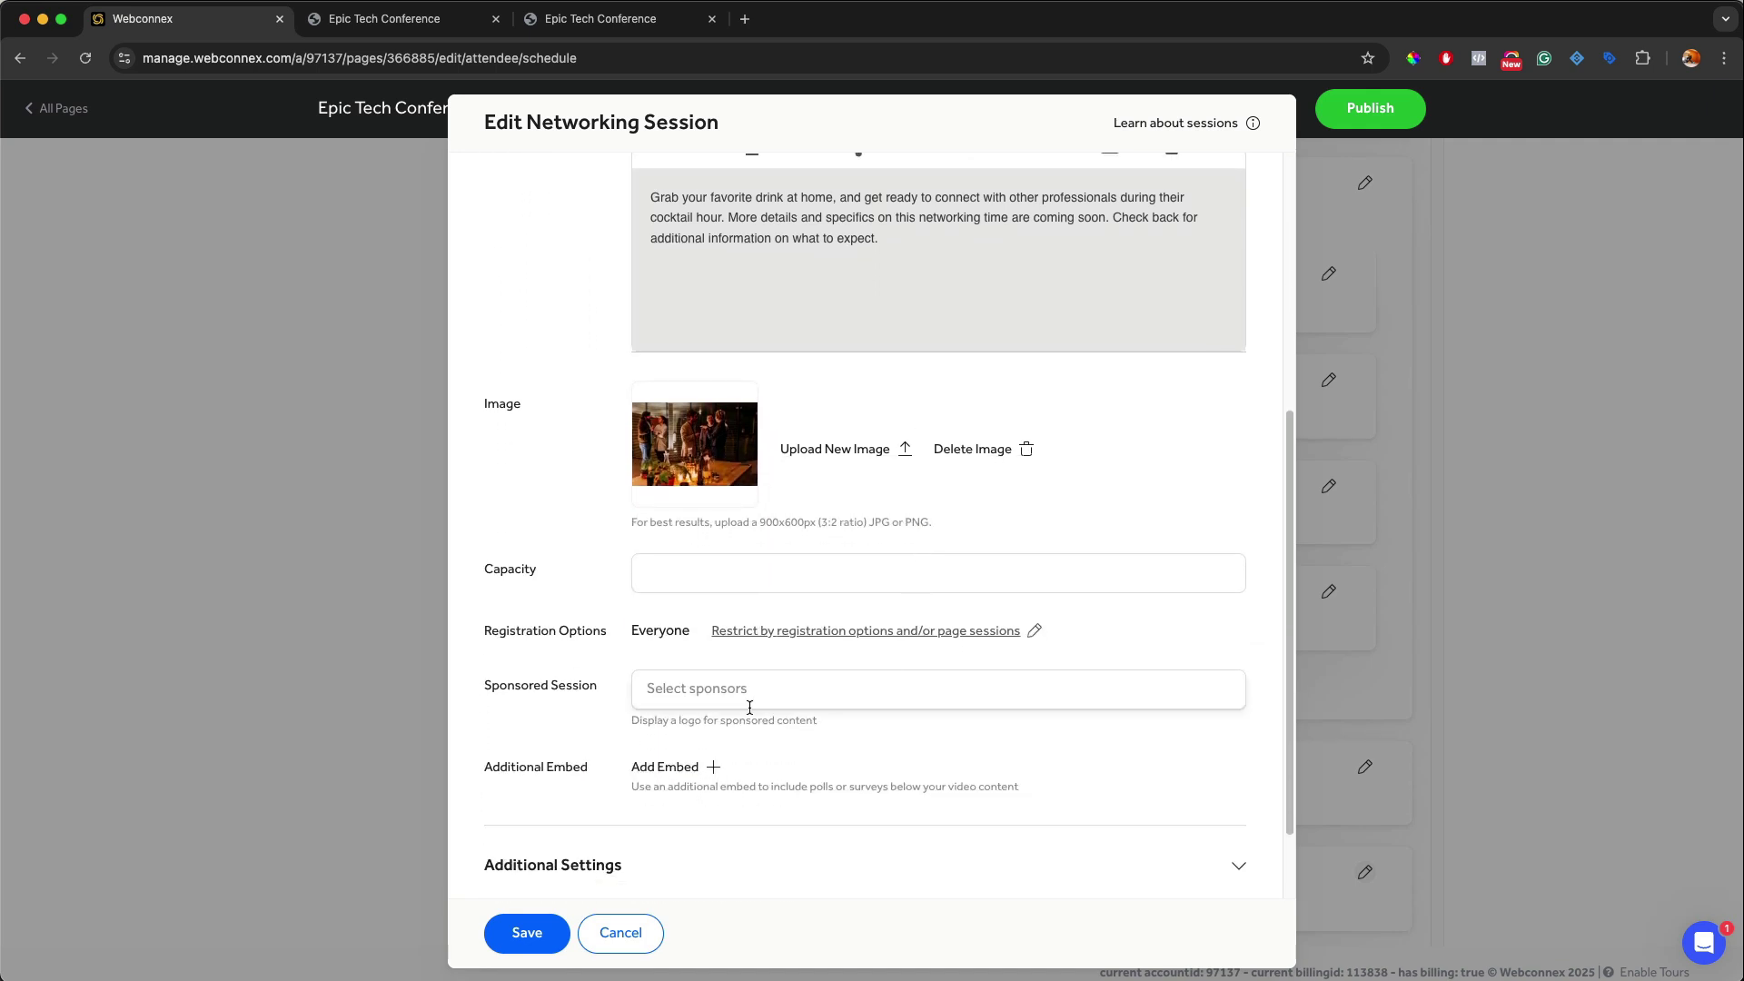
click(750, 699)
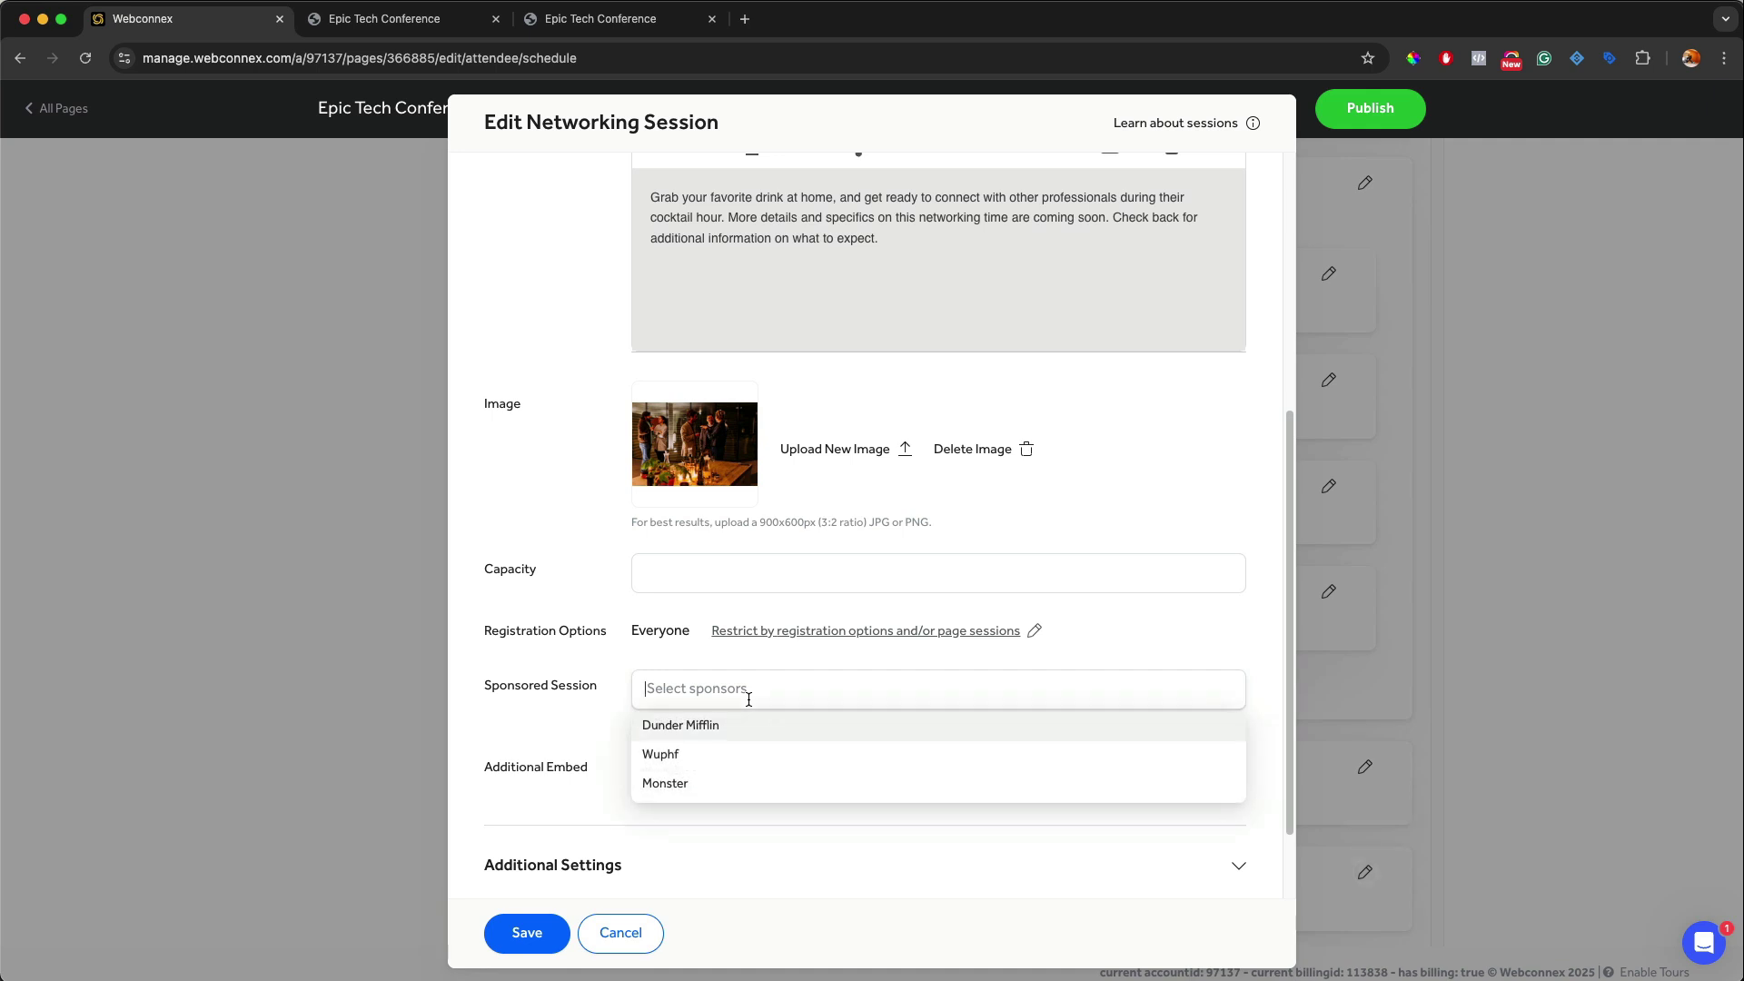
click(685, 783)
click(526, 932)
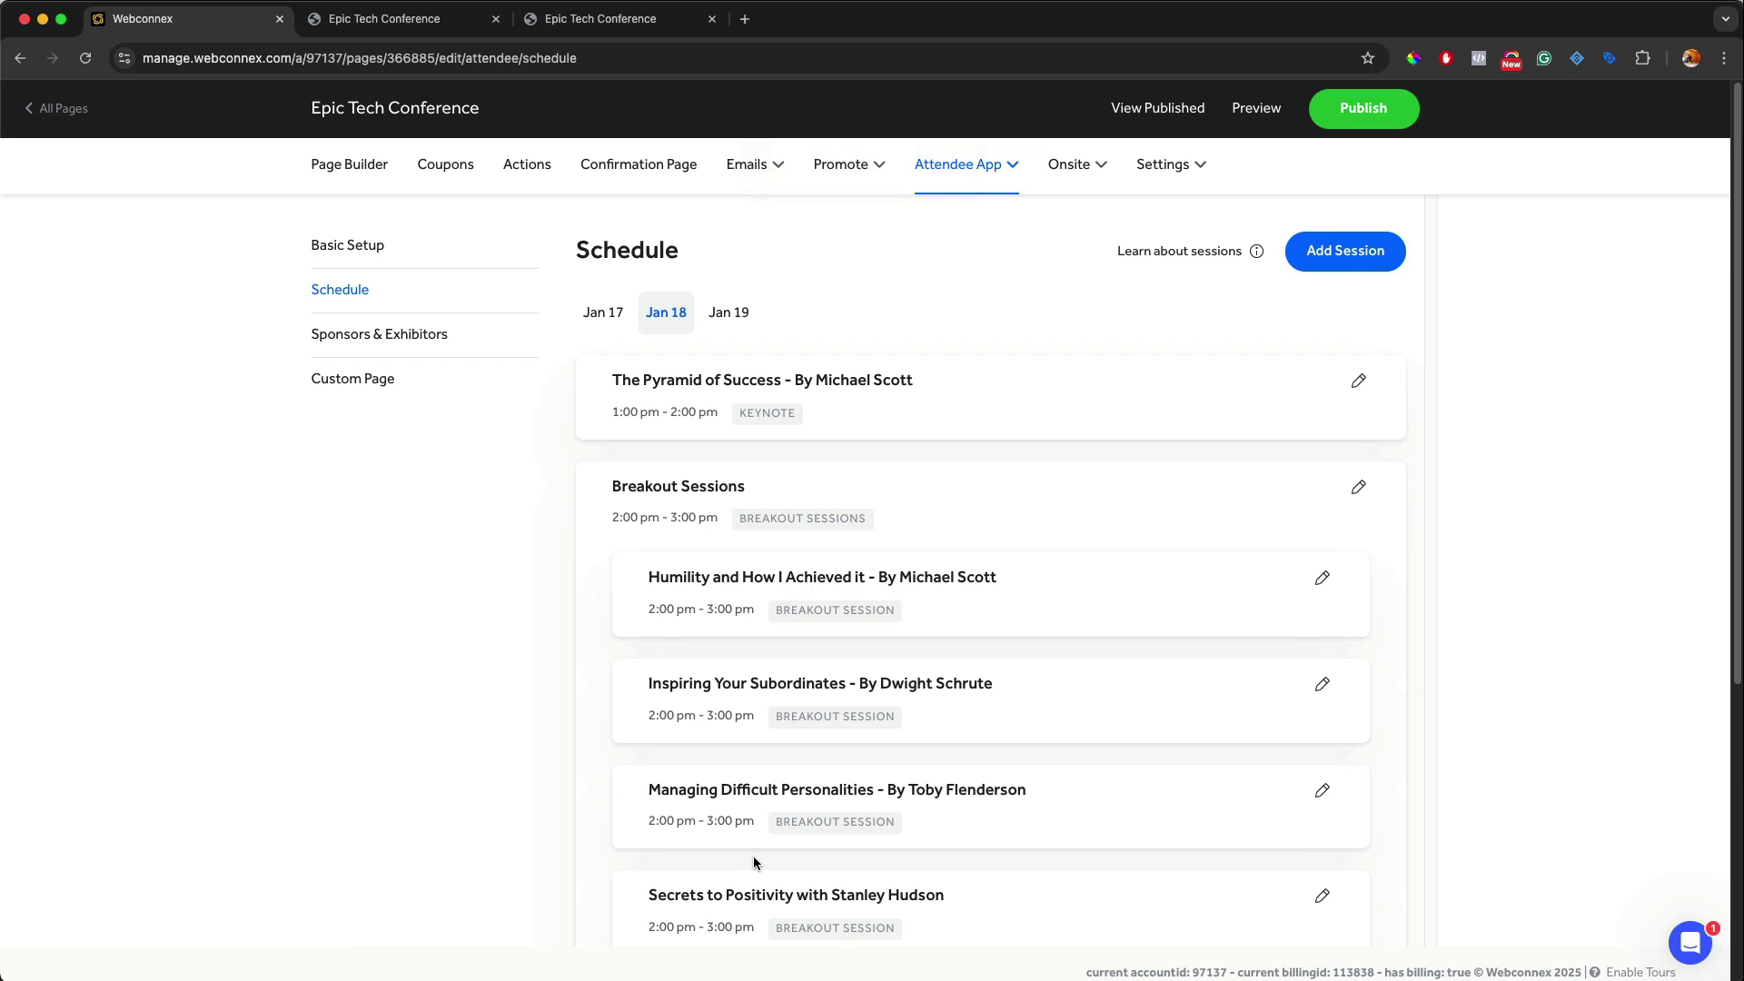
- Look over the Jan 18 schedule and the Jan 19 schedule, including its exhibitor Demo Sessions group
scroll(760, 854, down, 4)
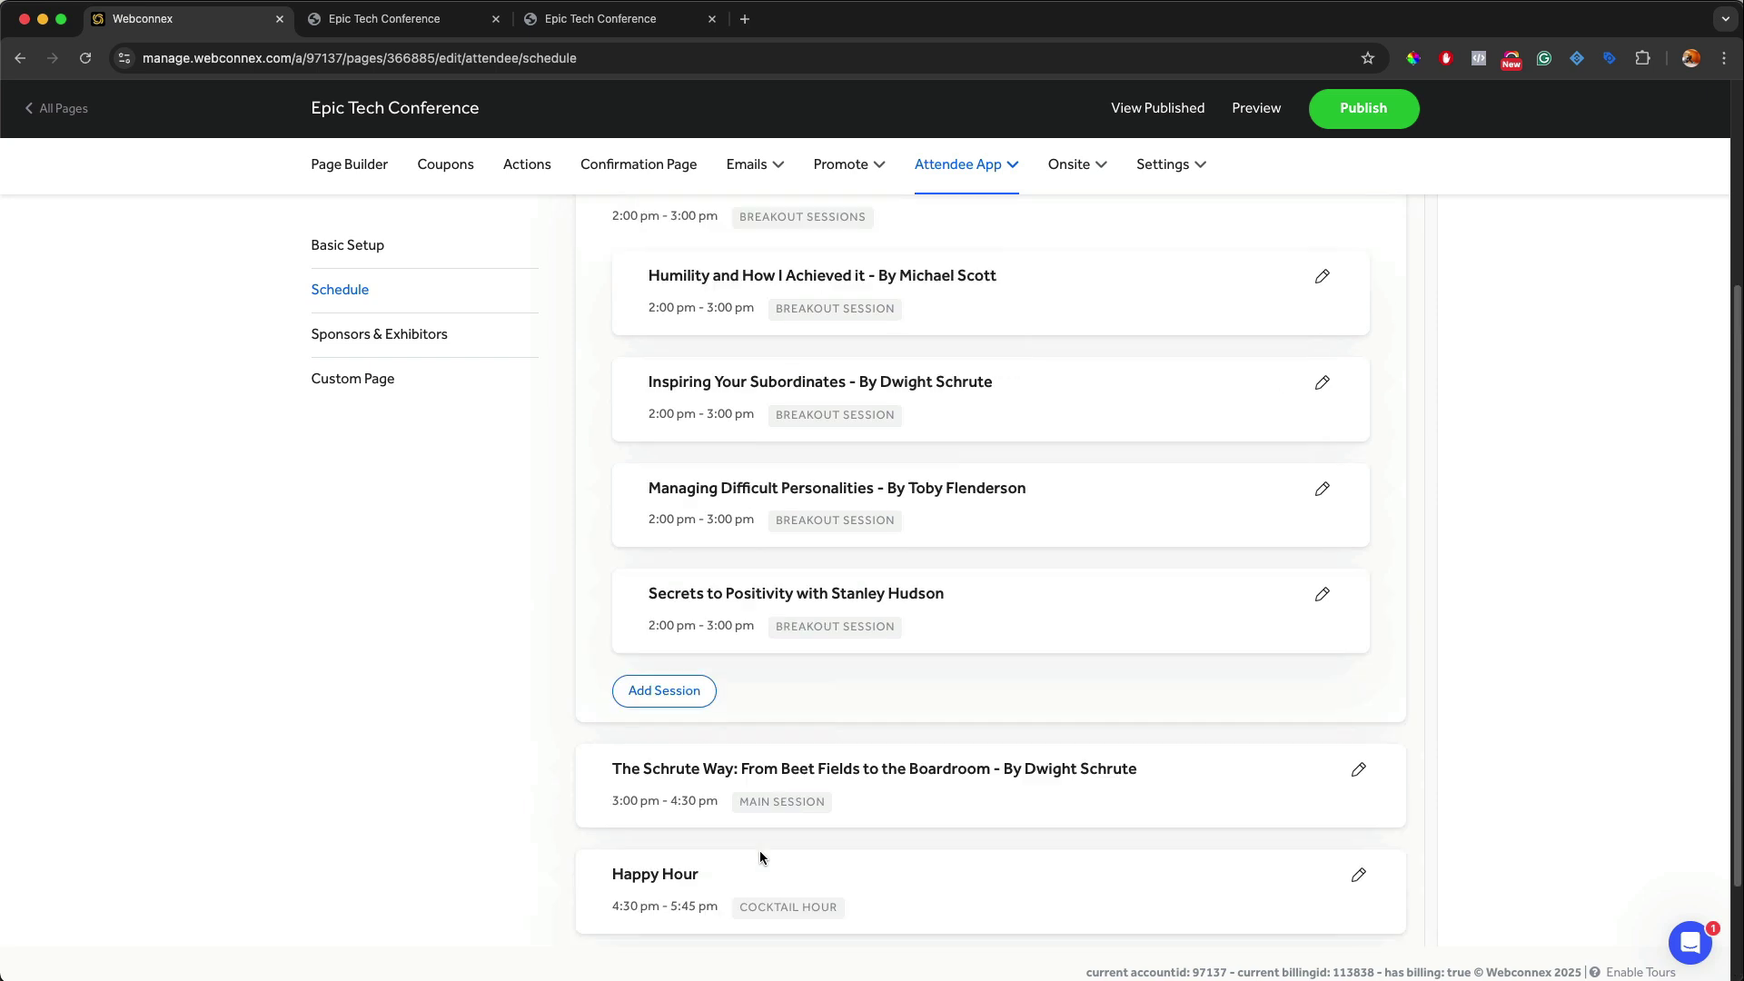
scroll(759, 856, up, 4)
click(728, 312)
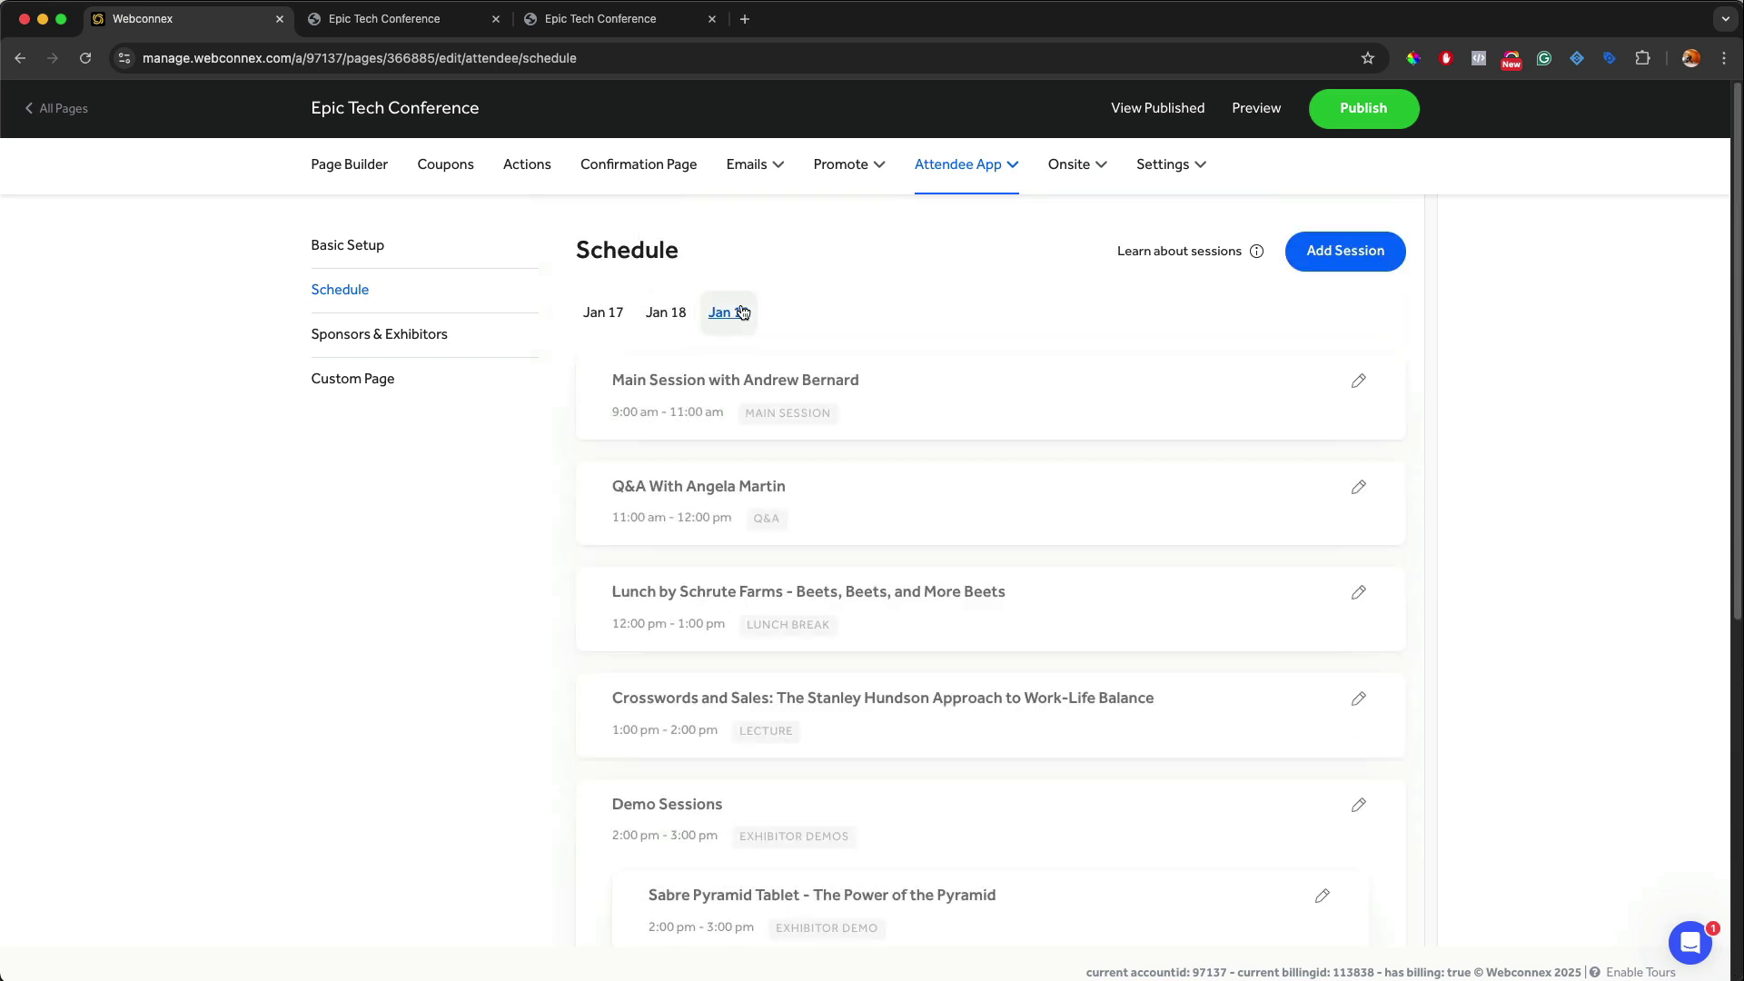
scroll(940, 382, down, 5)
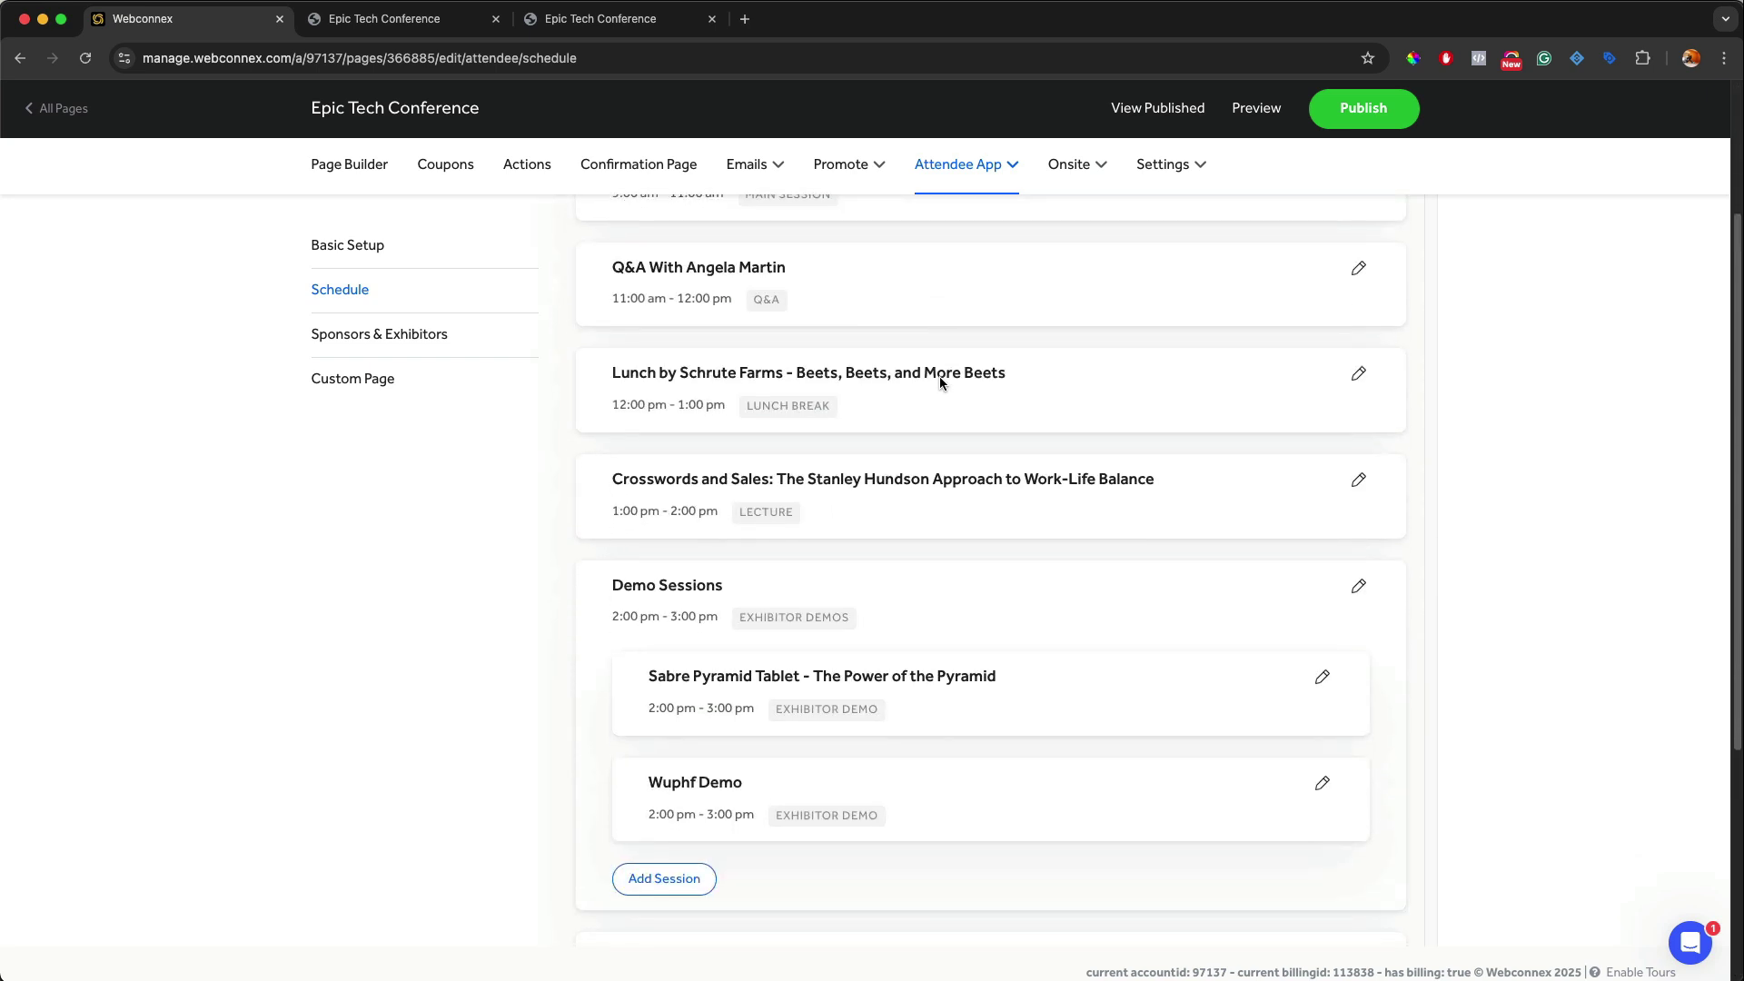
scroll(939, 383, down, 3)
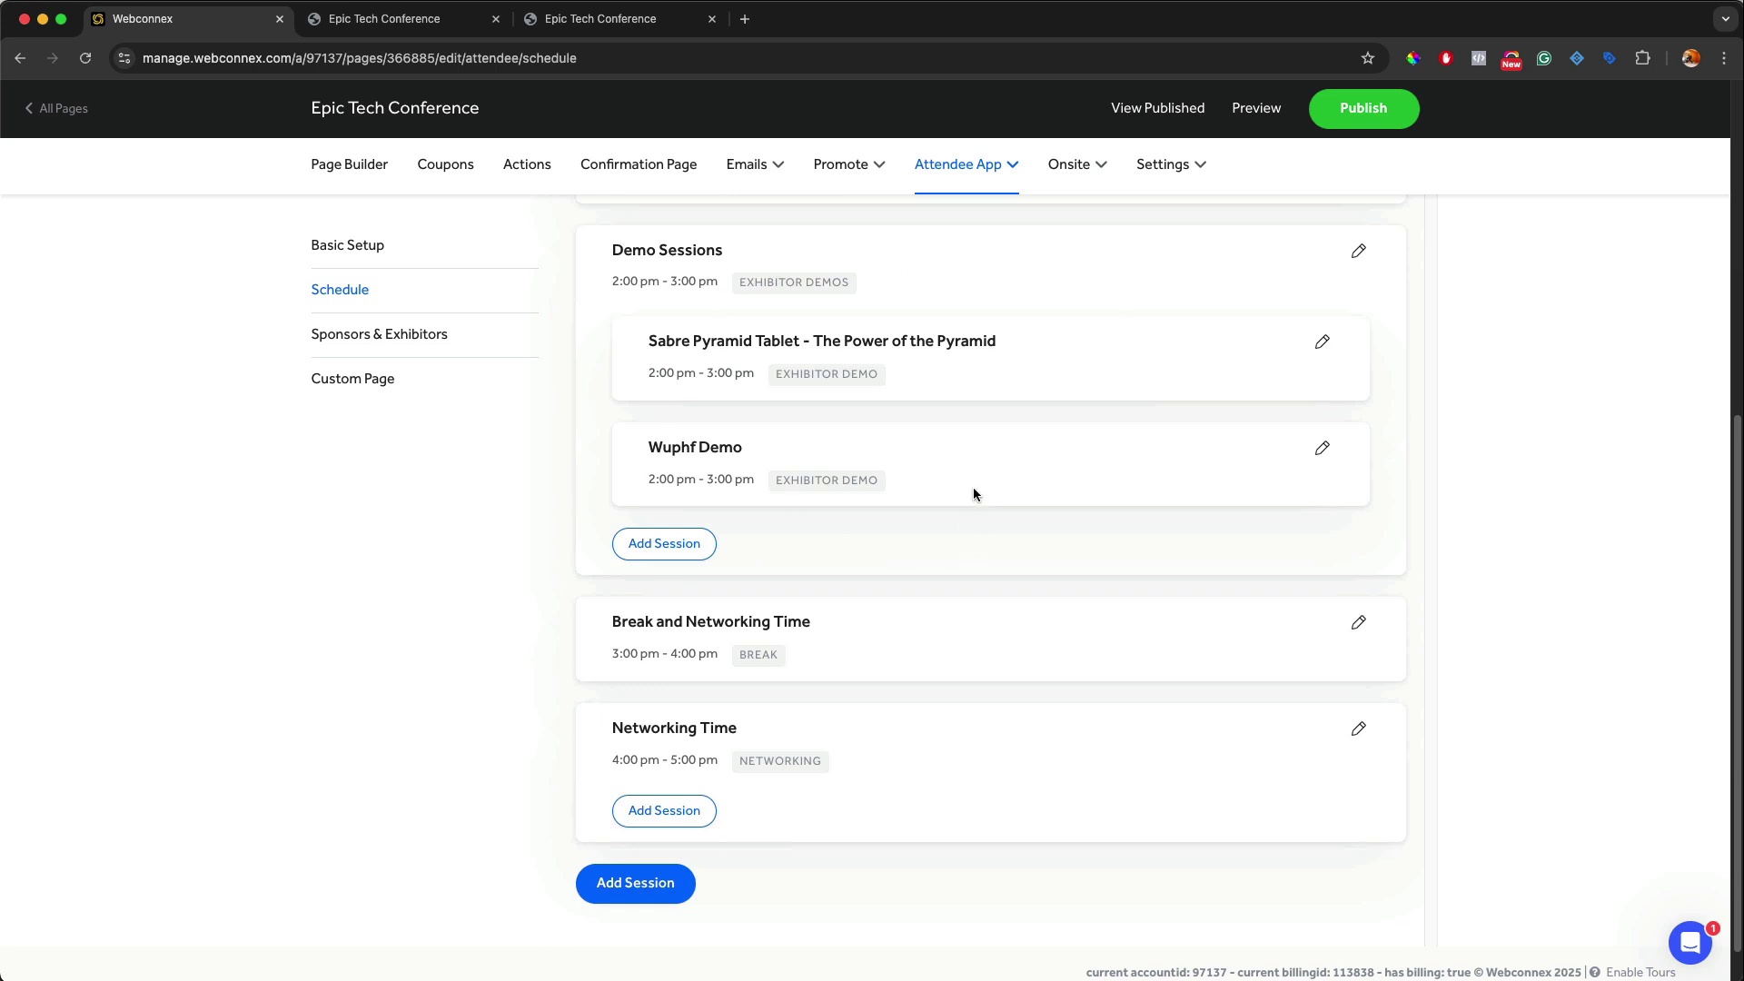
click(664, 543)
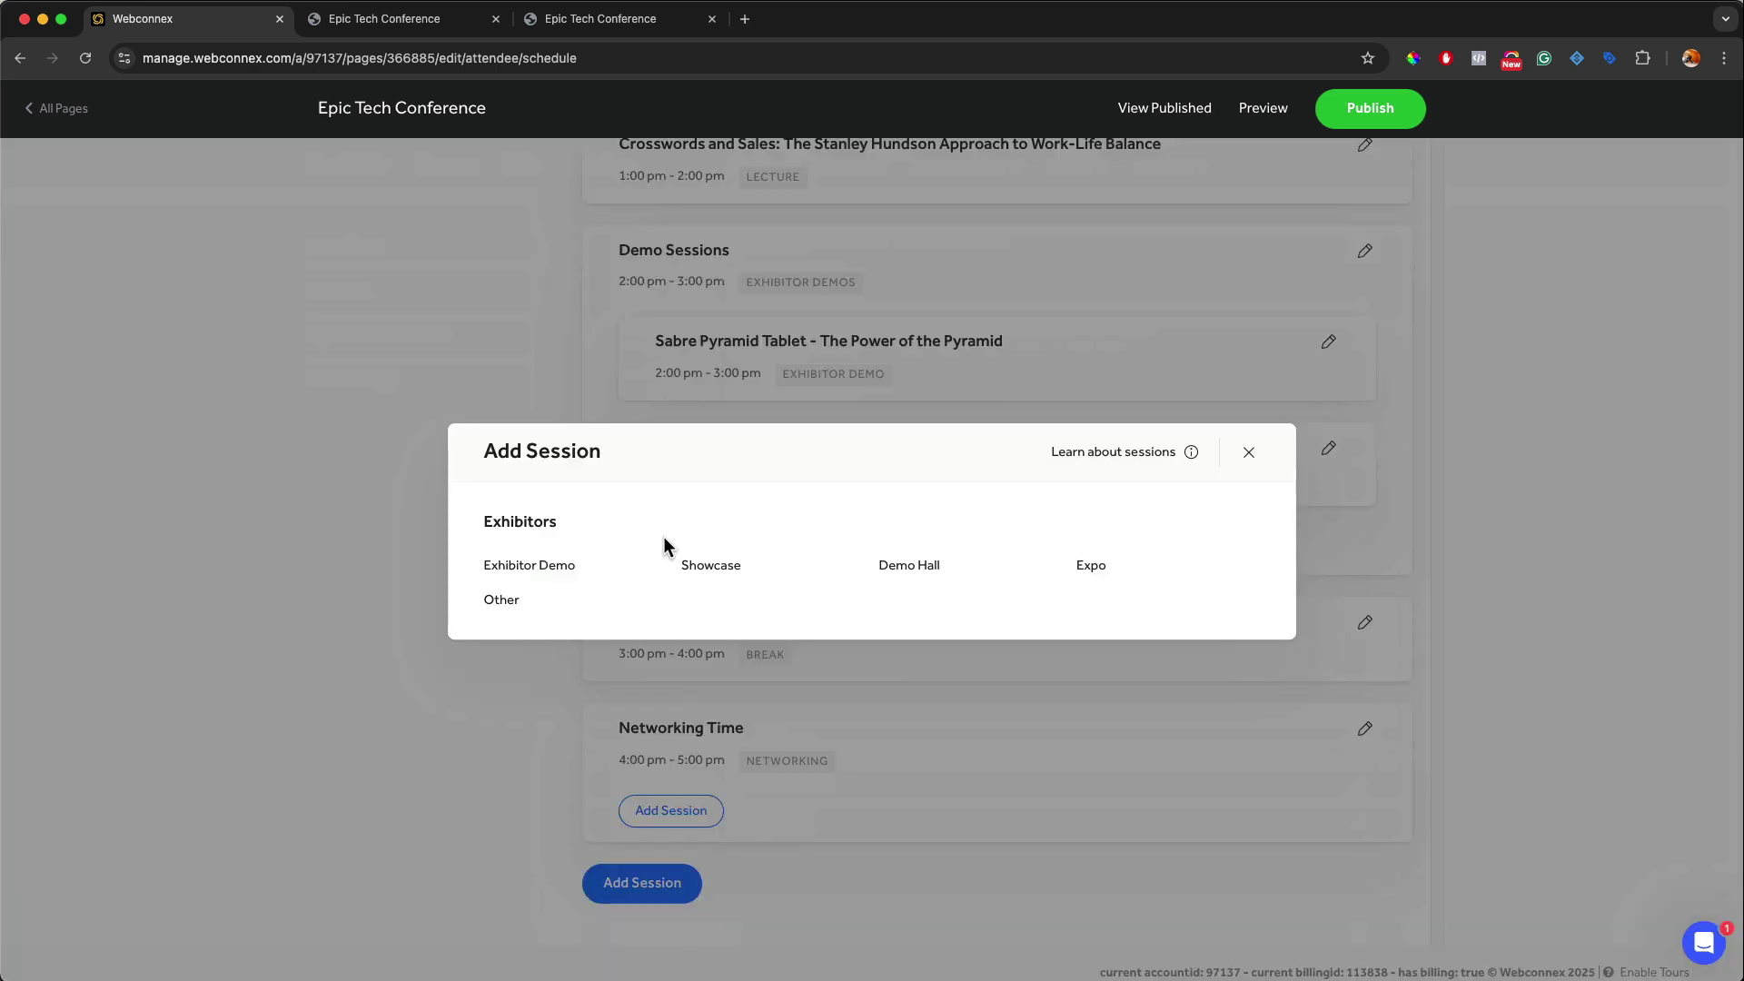
click(571, 577)
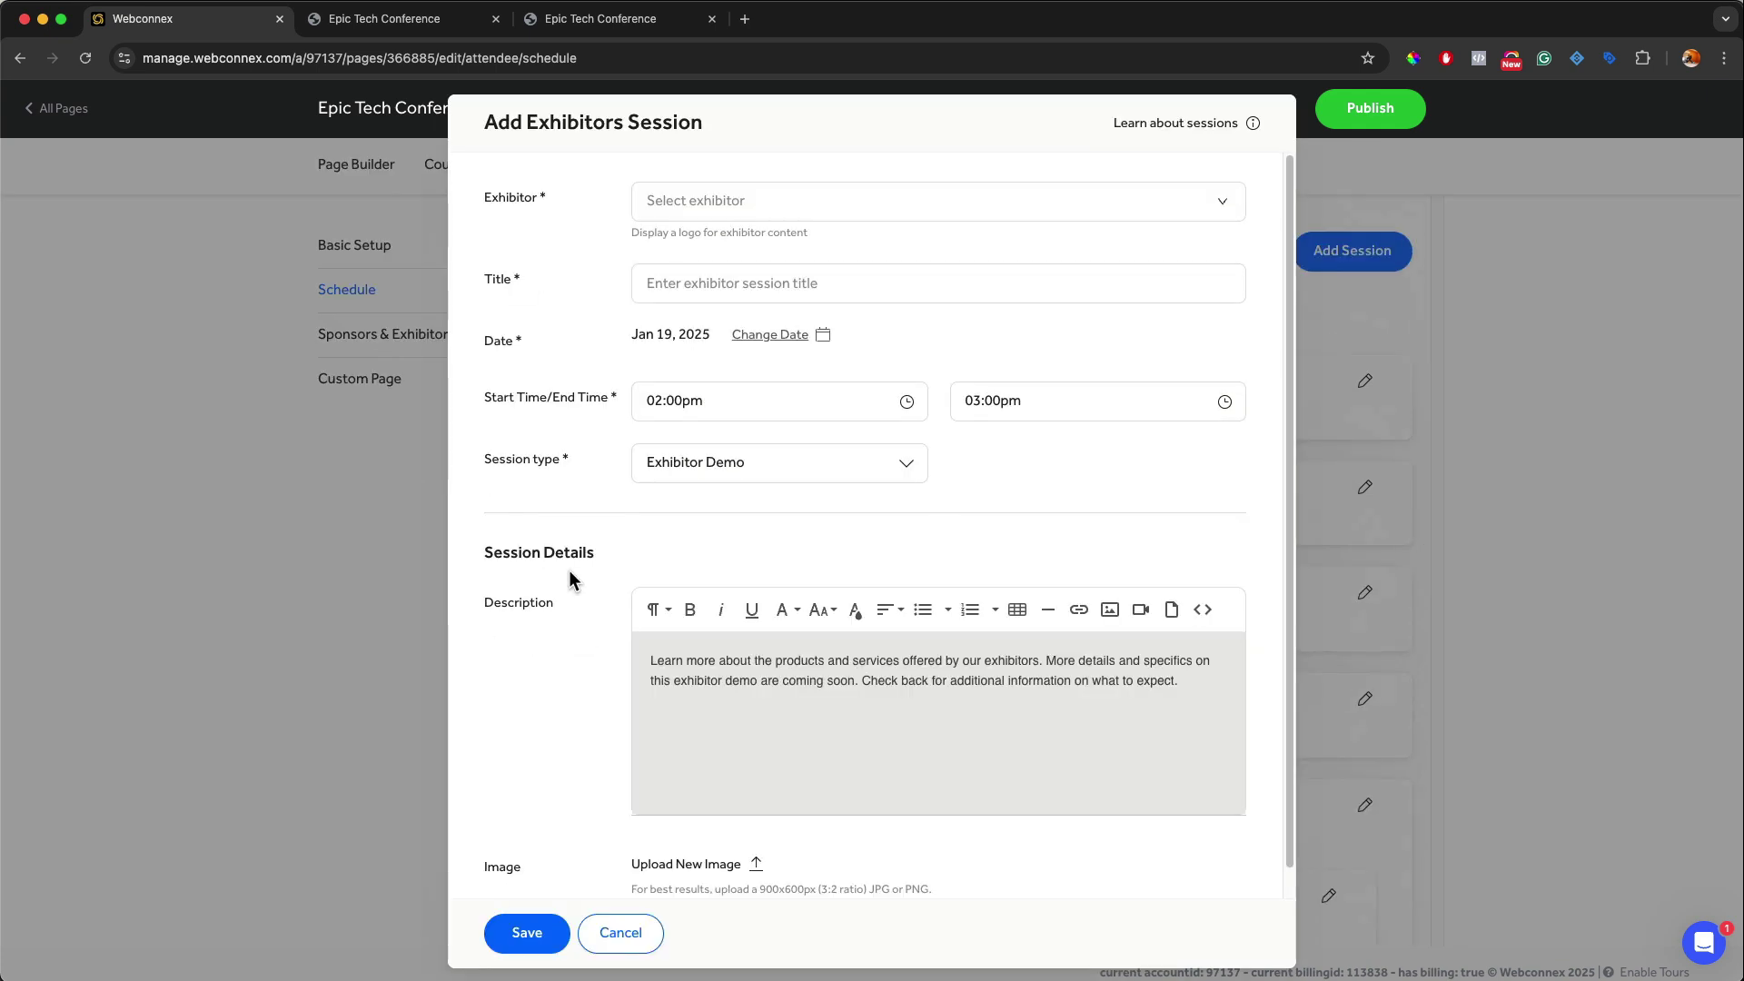
click(703, 221)
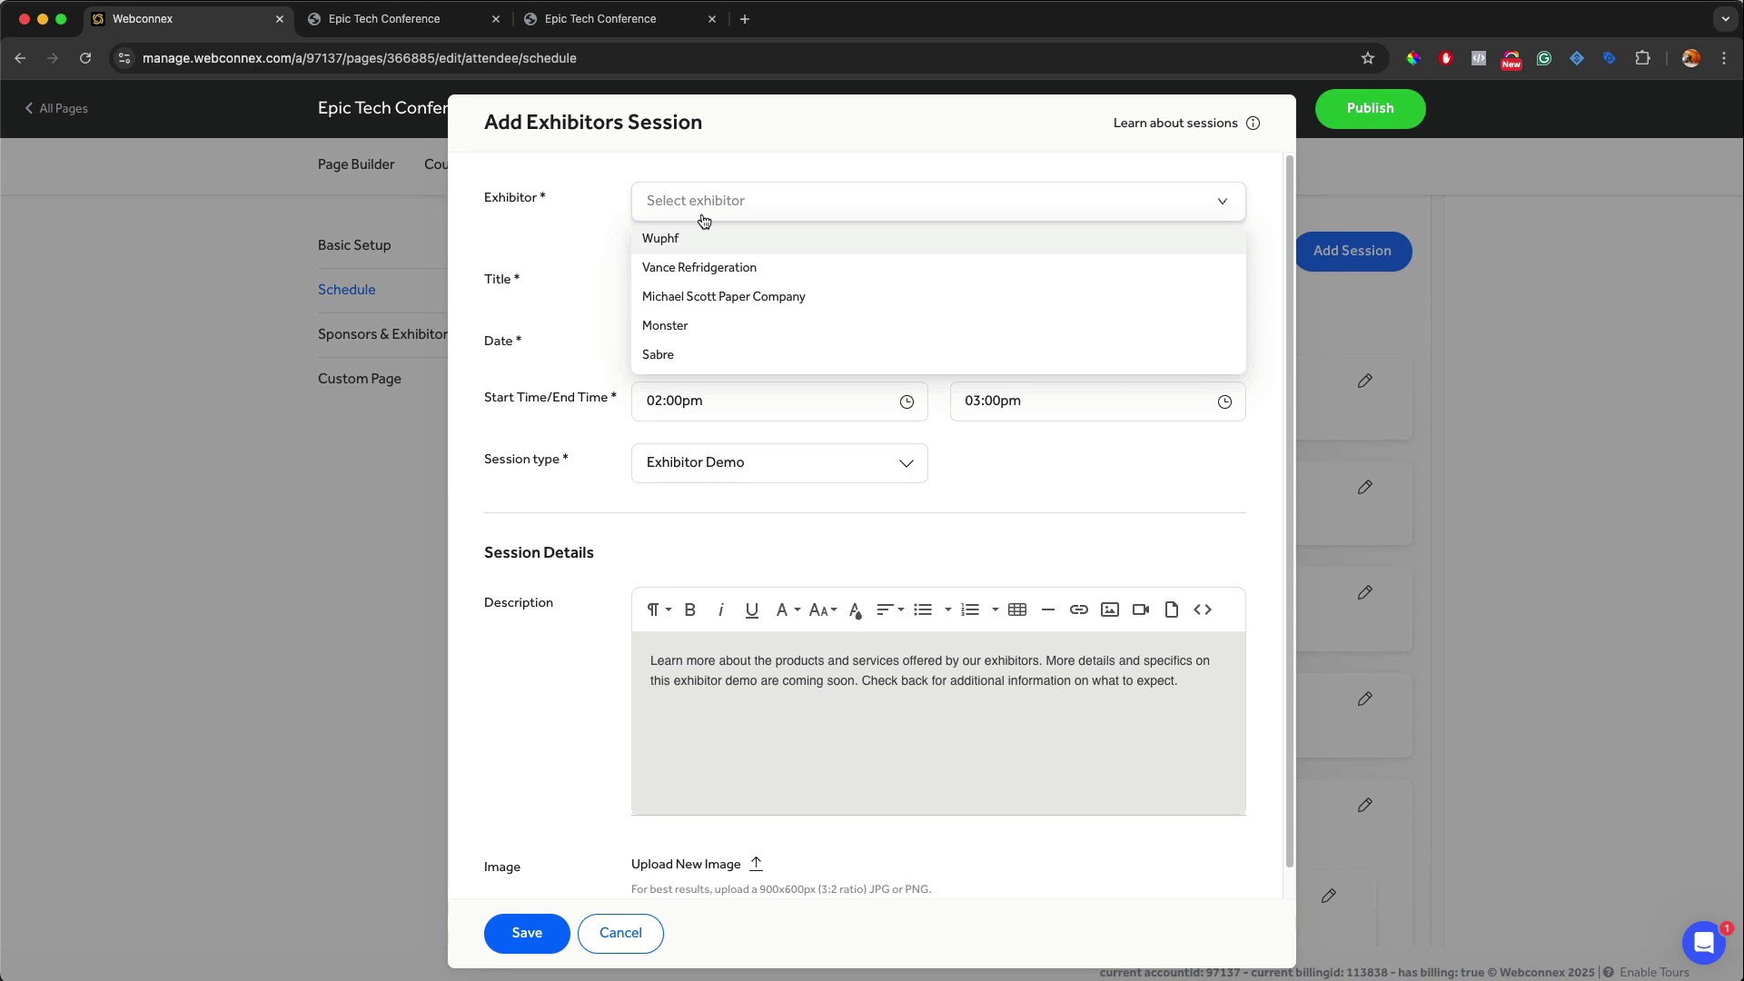
click(668, 353)
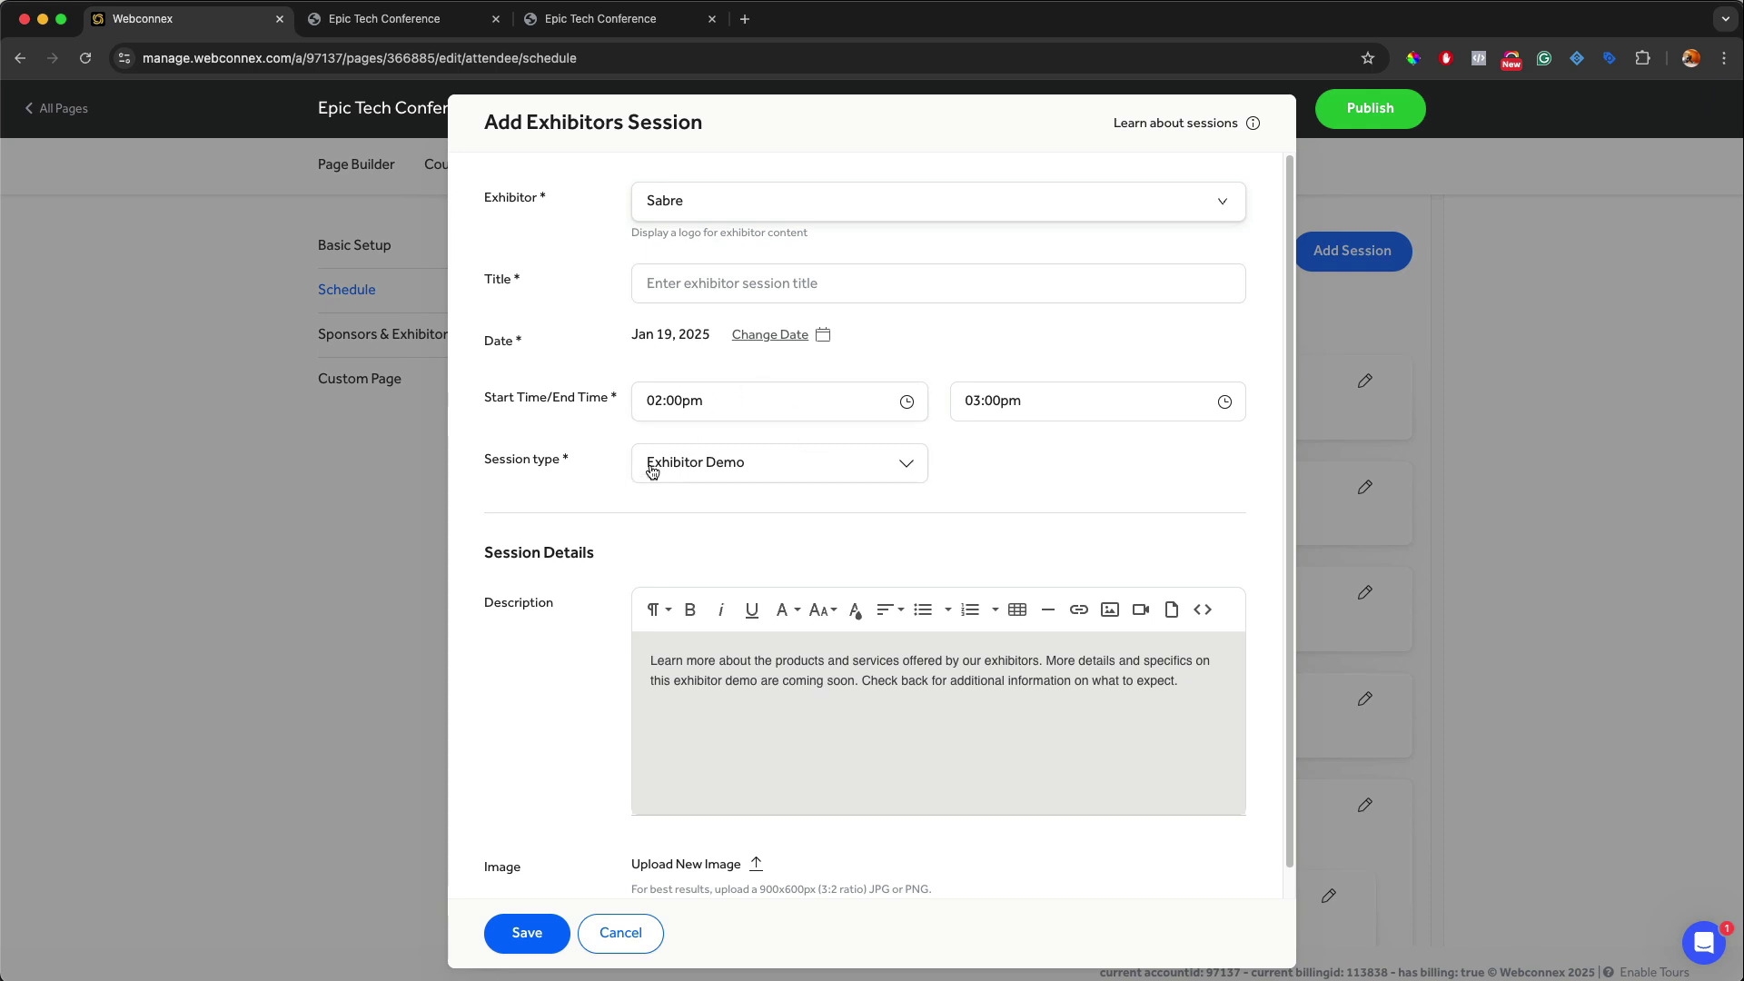
scroll(663, 509, down, 1)
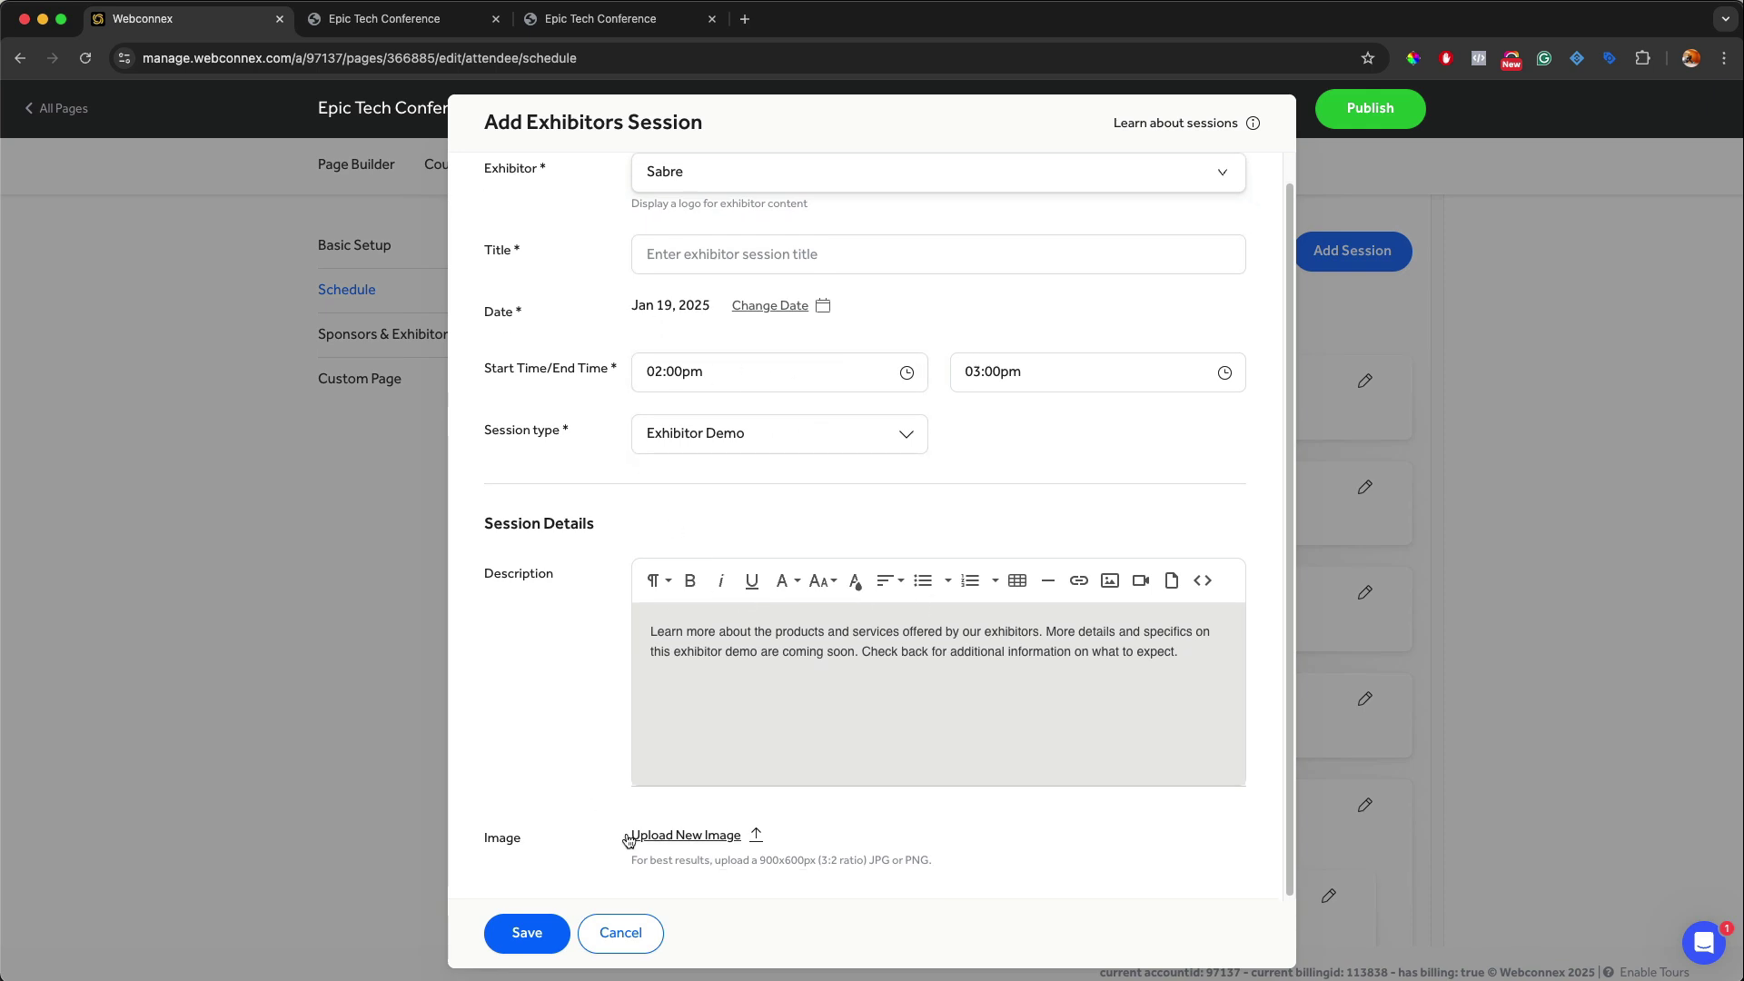
click(647, 947)
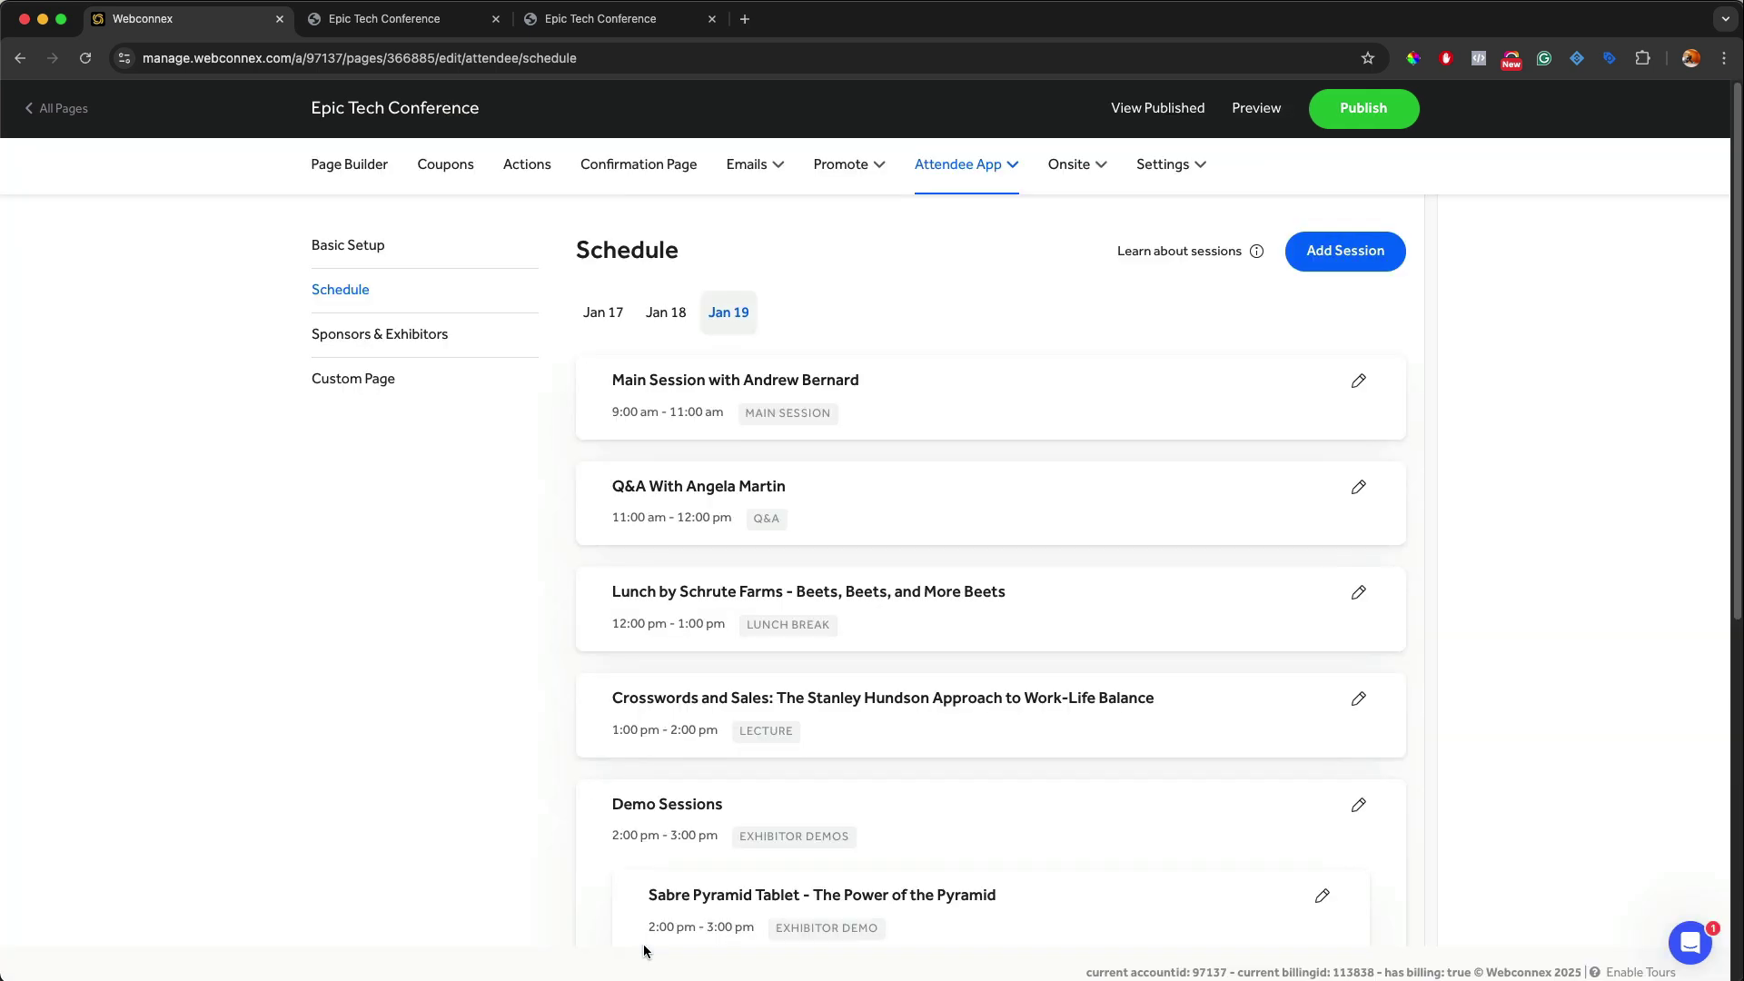
- Review the remaining Jan 19 sessions, return to the Jan 17 schedule, and publish the conference page
scroll(676, 936, down, 5)
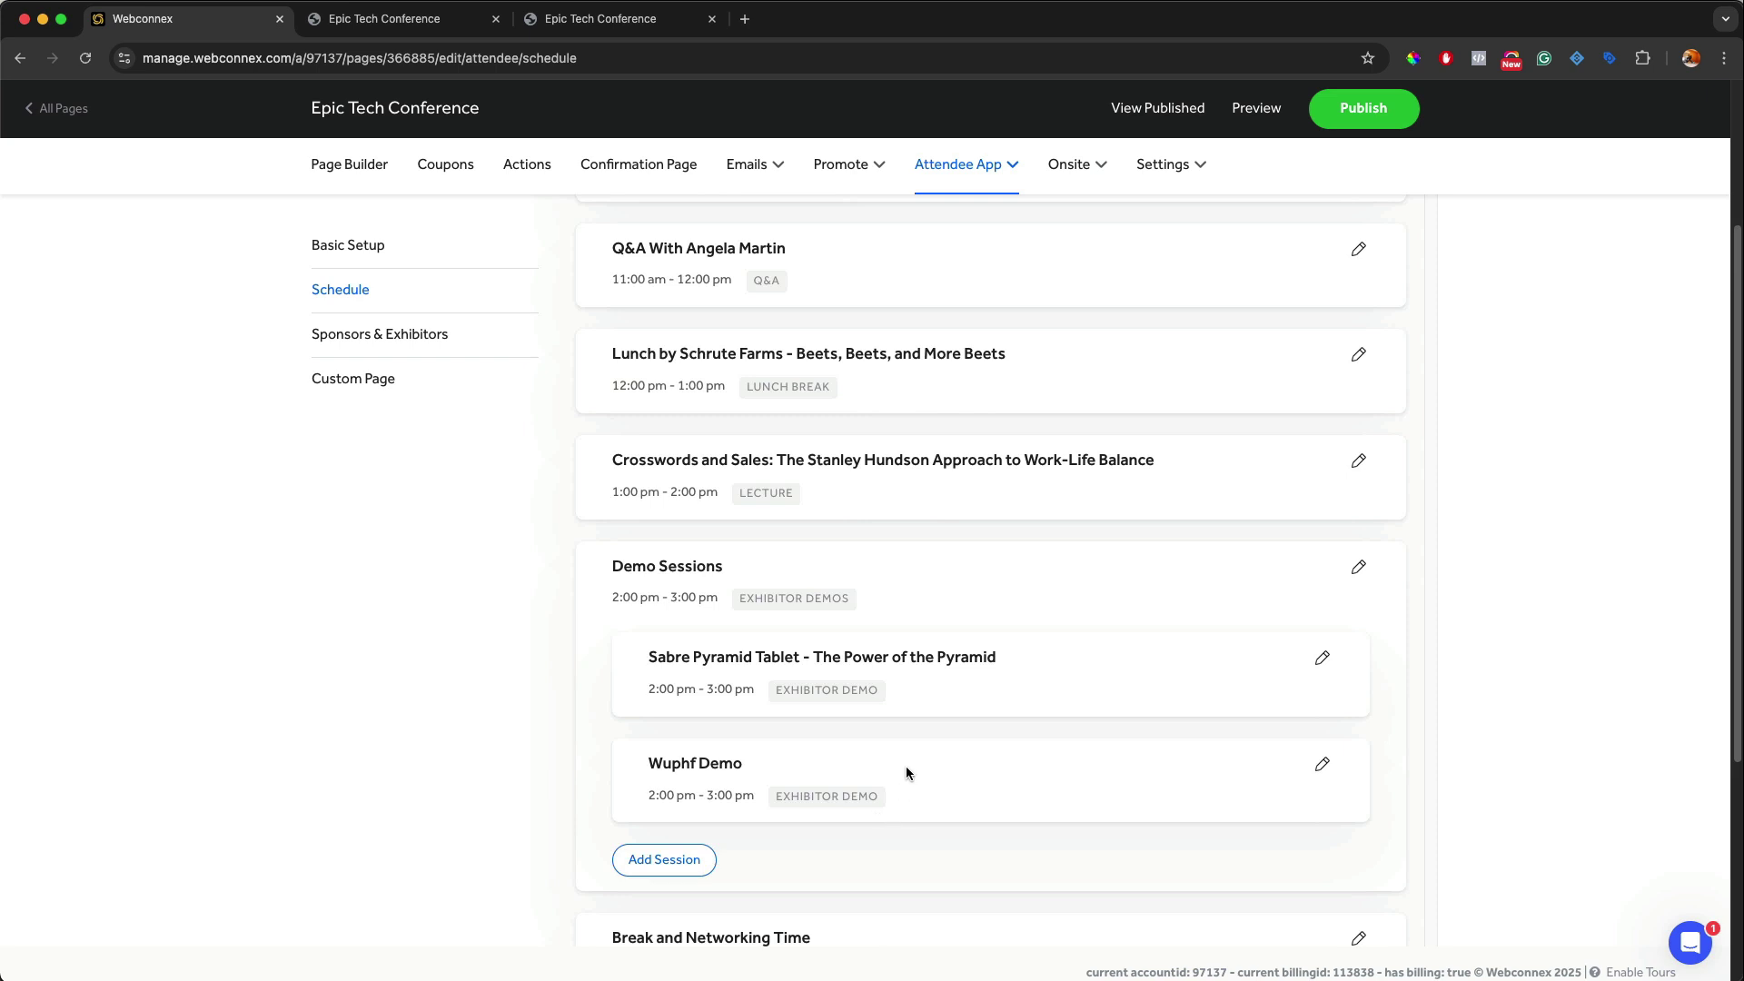
scroll(907, 773, down, 6)
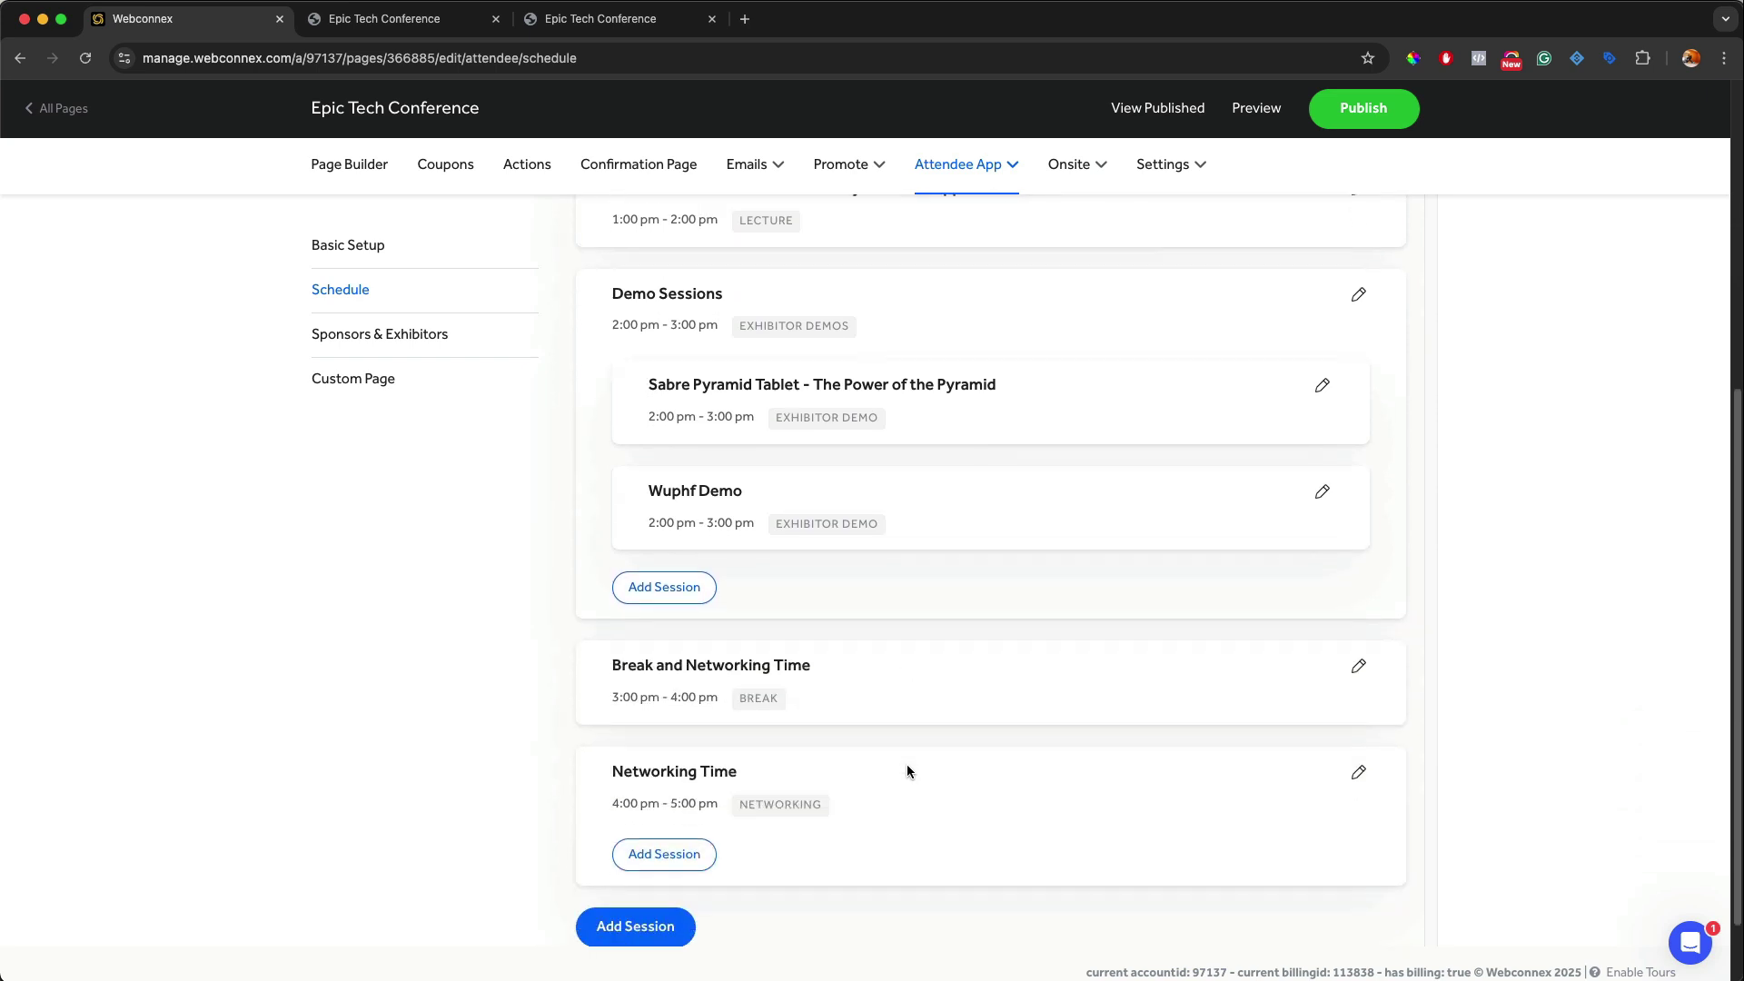
scroll(906, 772, up, 12)
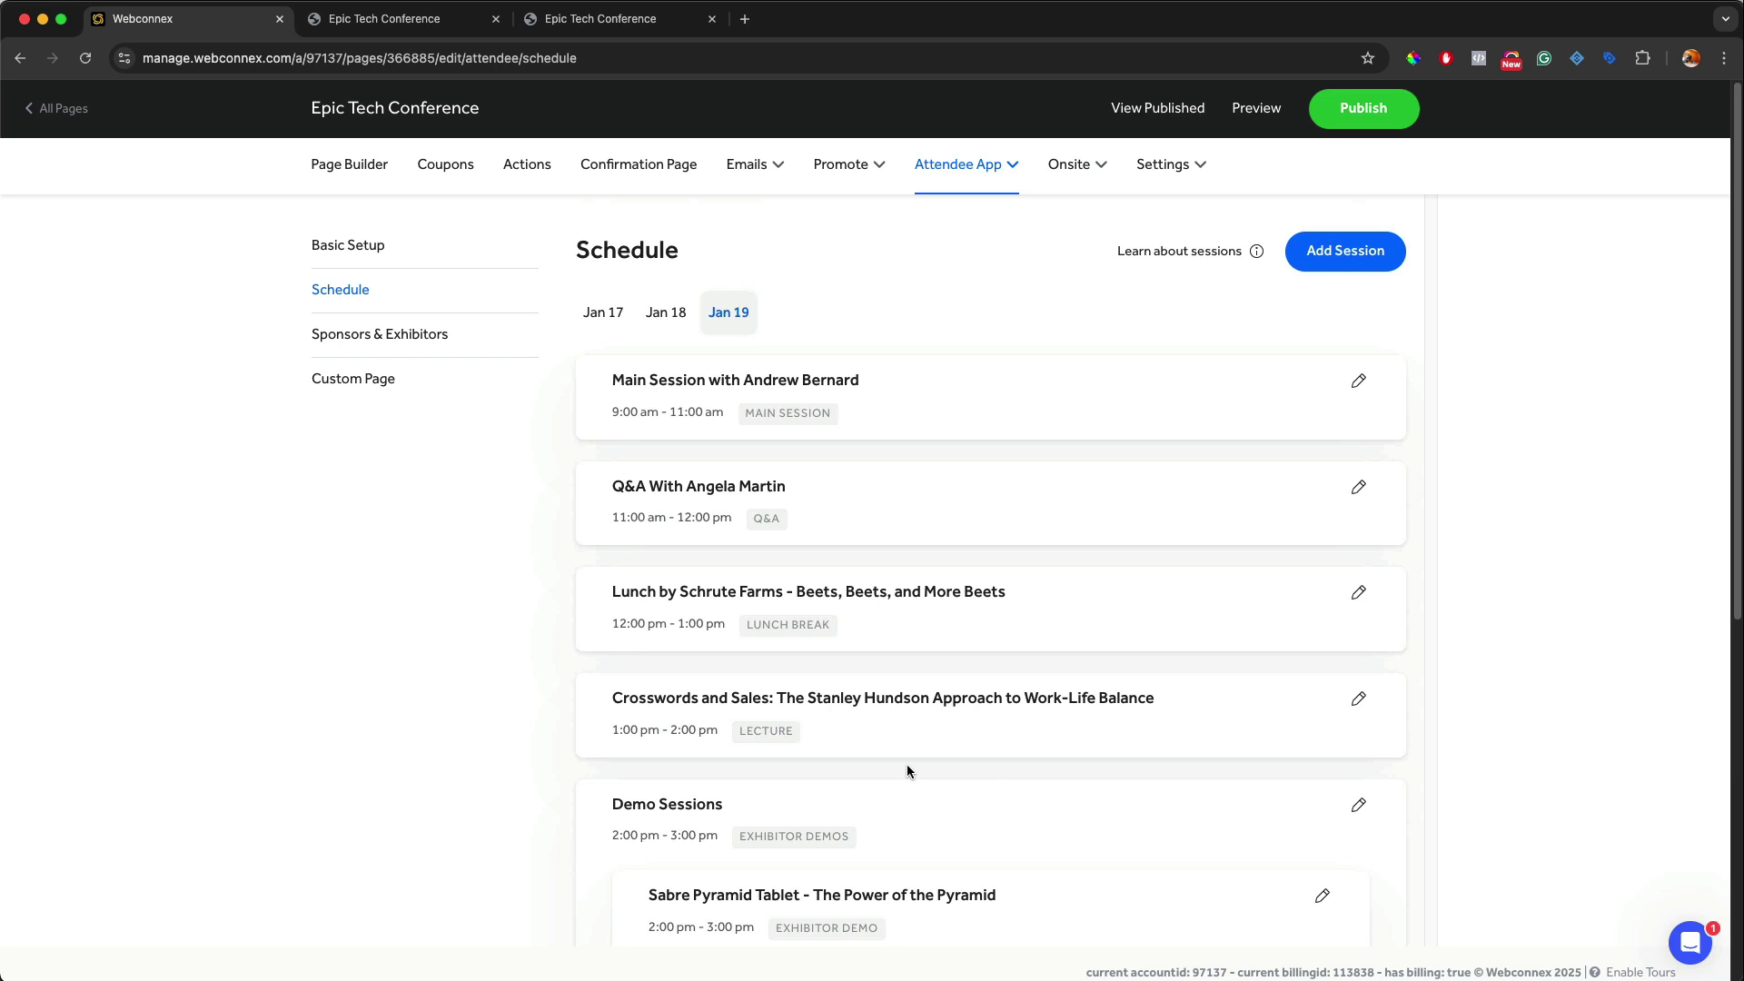
click(608, 309)
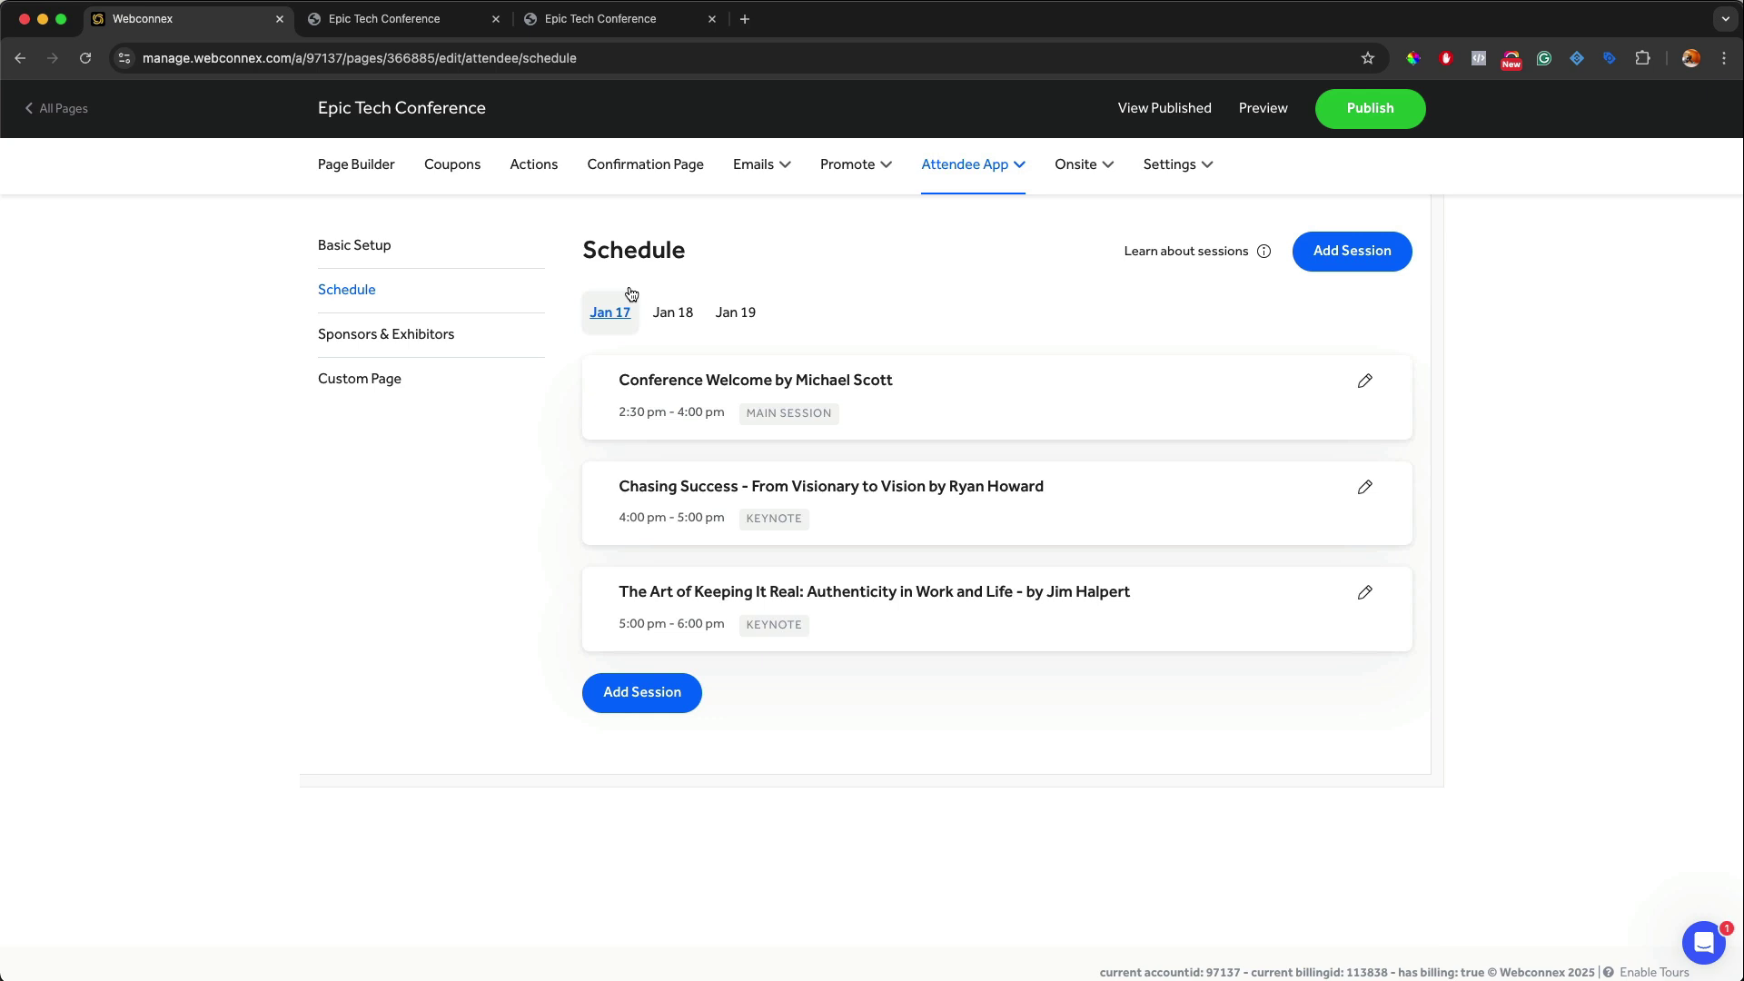
click(1369, 132)
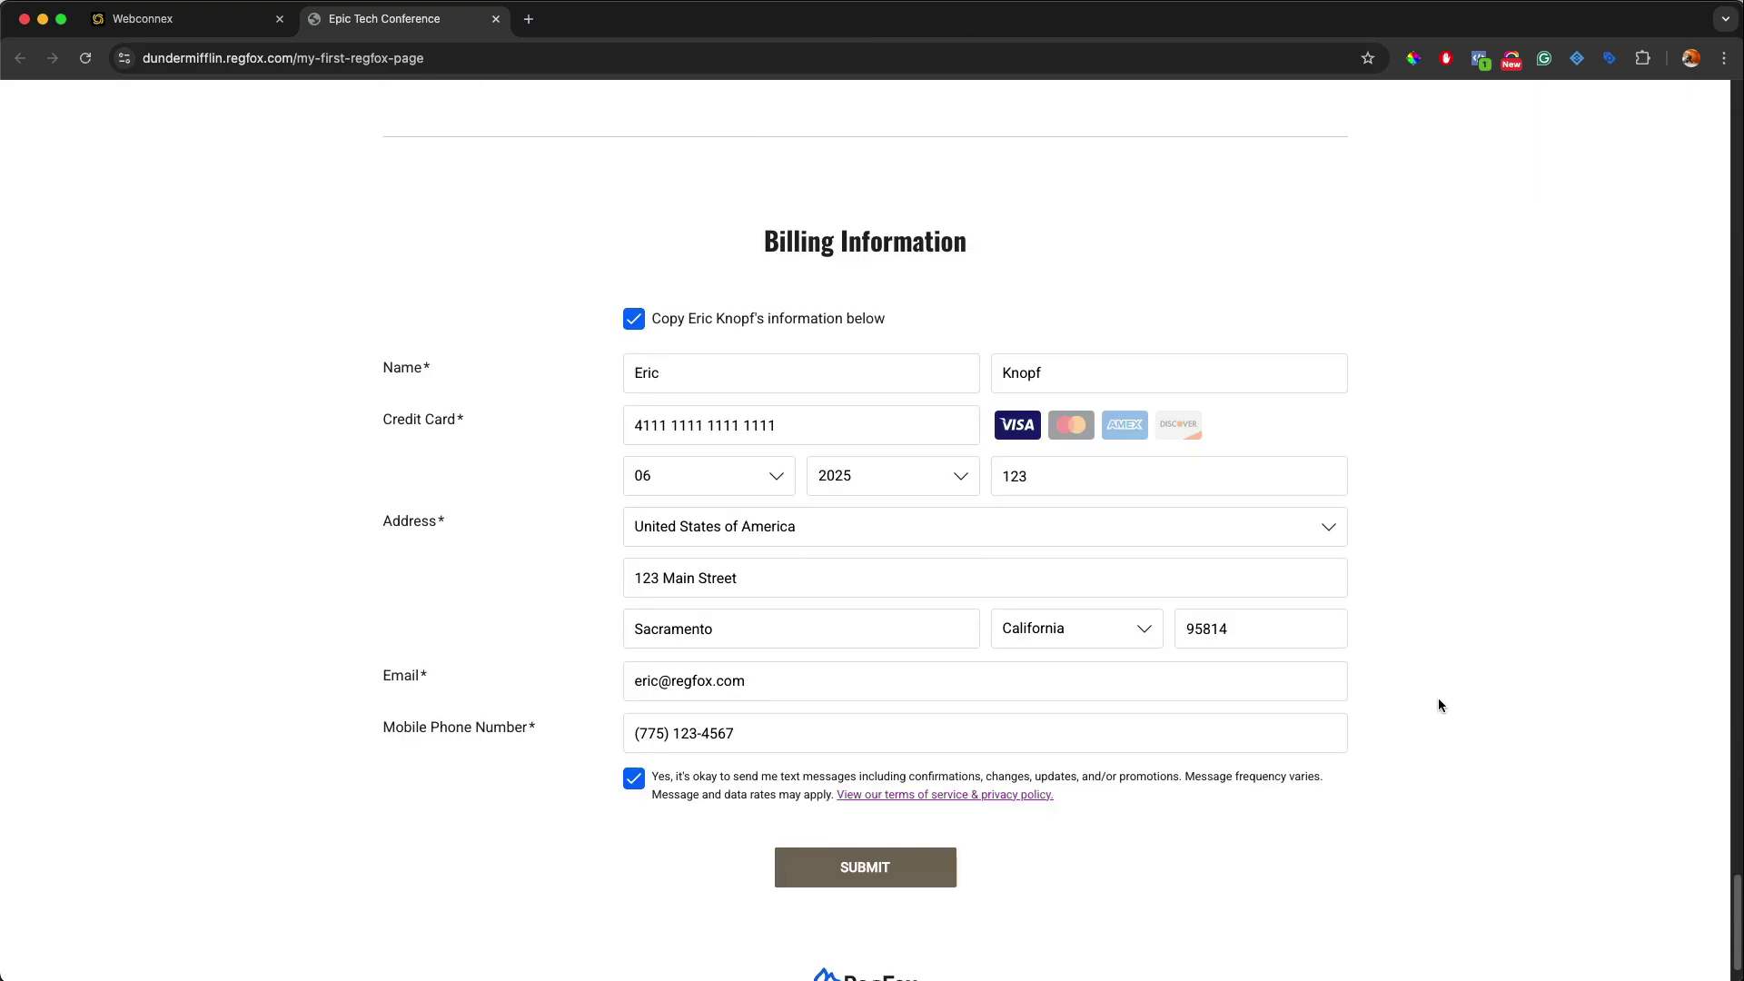
- Review the completed registration form, from registration details, sessions and merchandise through billing information, and submit the registration
scroll(1435, 707, up, 20)
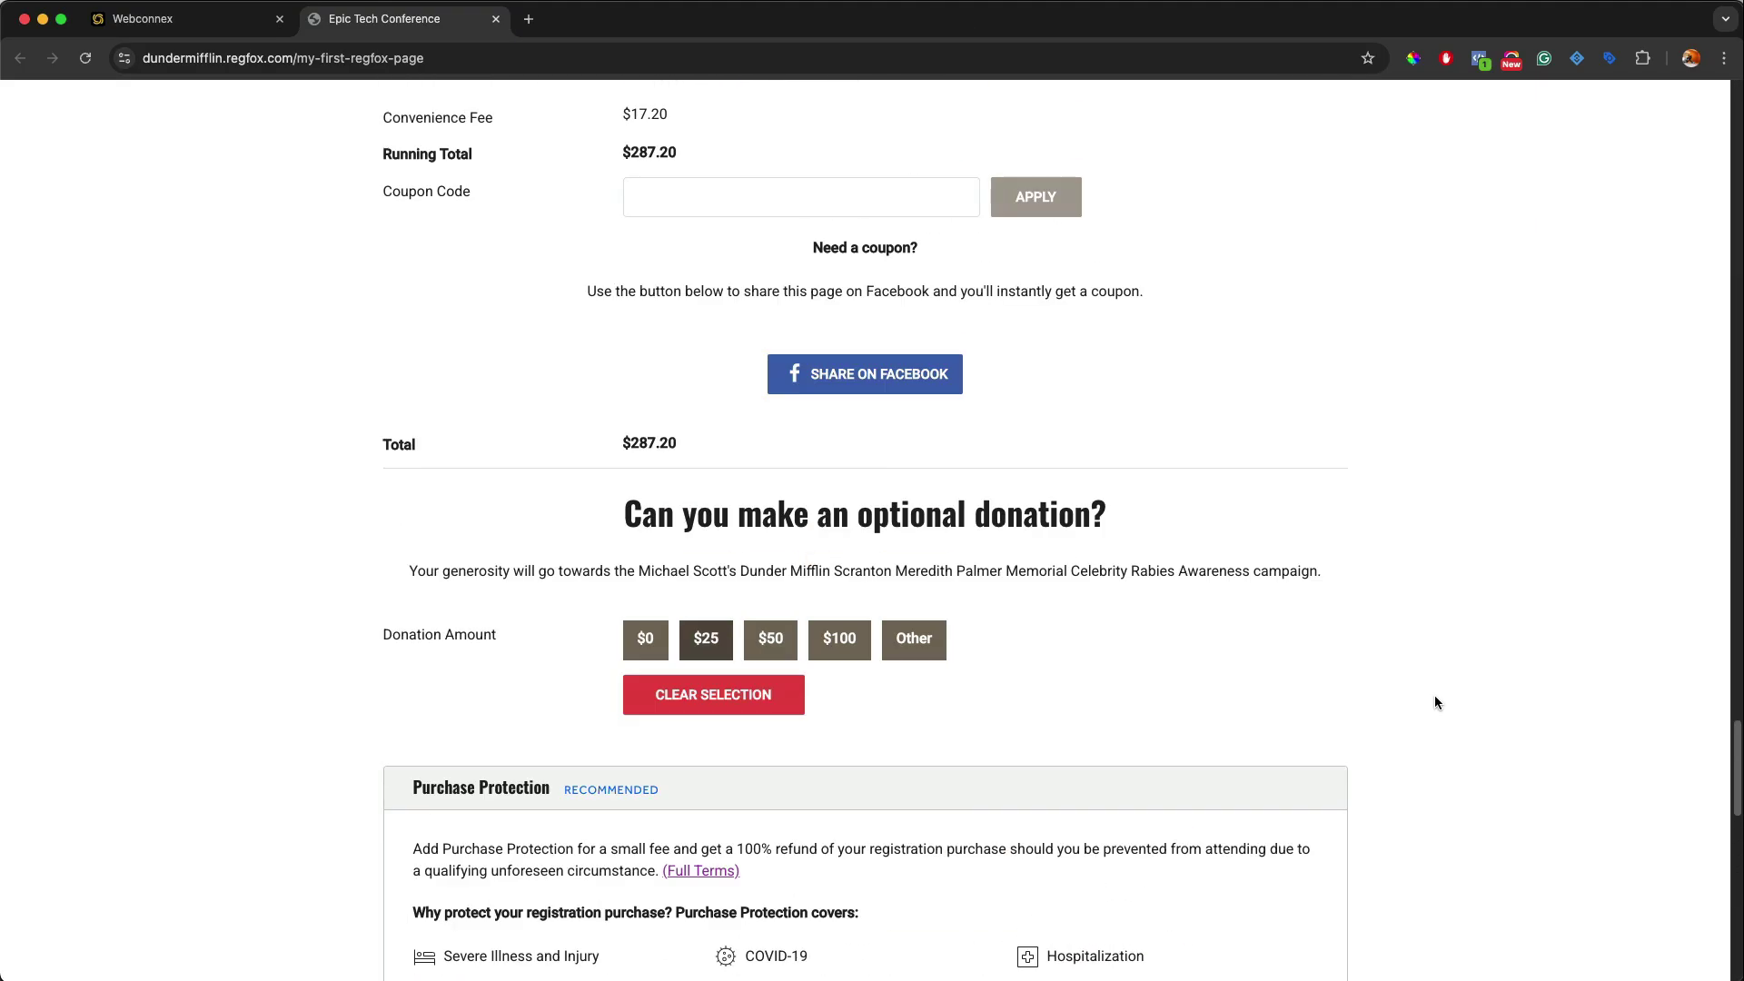
scroll(1434, 700, up, 20)
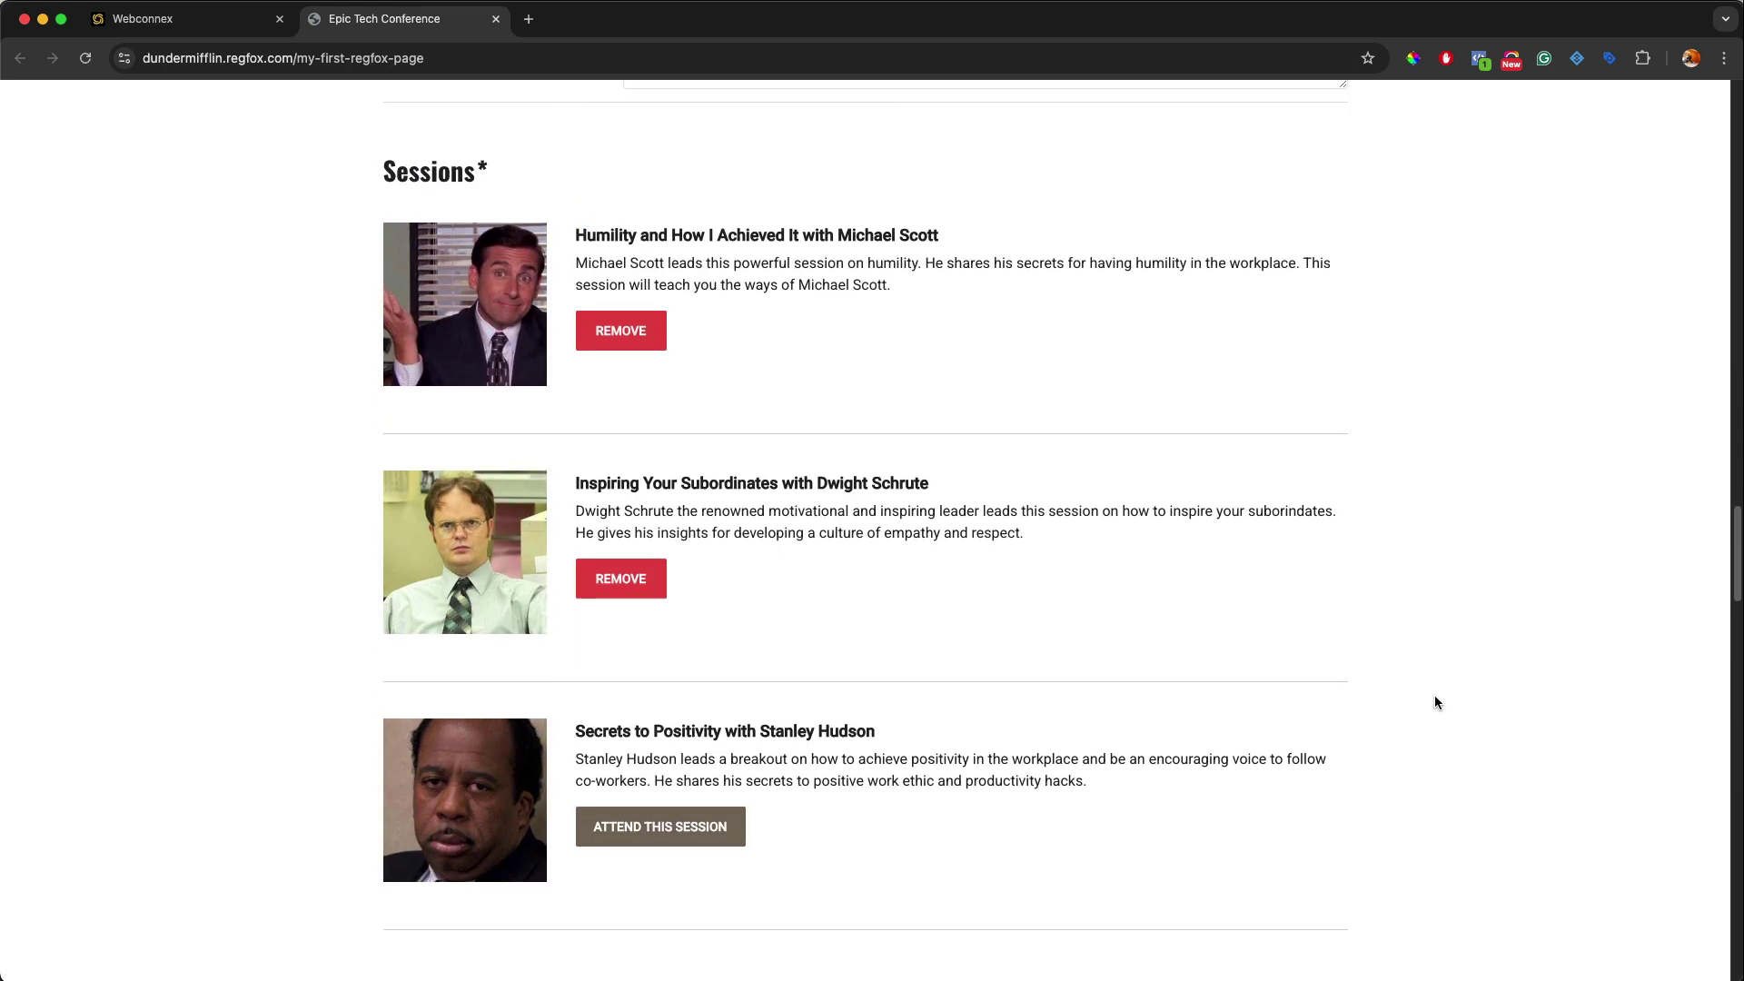
scroll(1435, 701, up, 10)
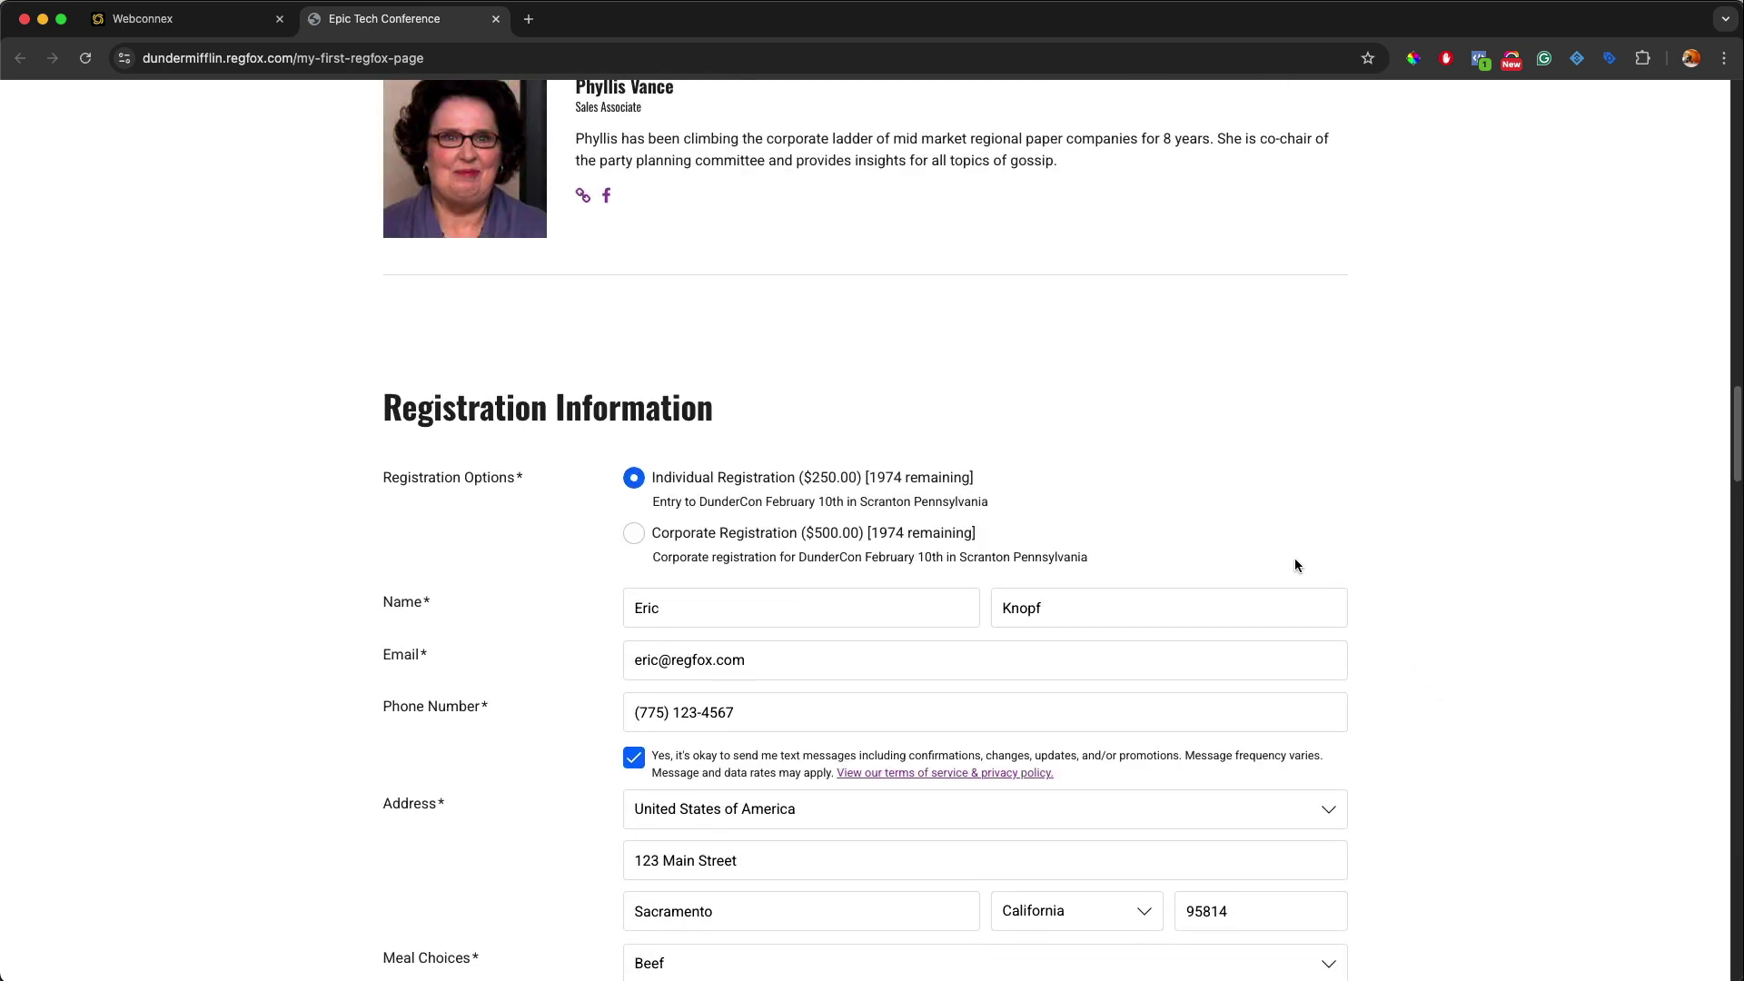
scroll(536, 542, down, 10)
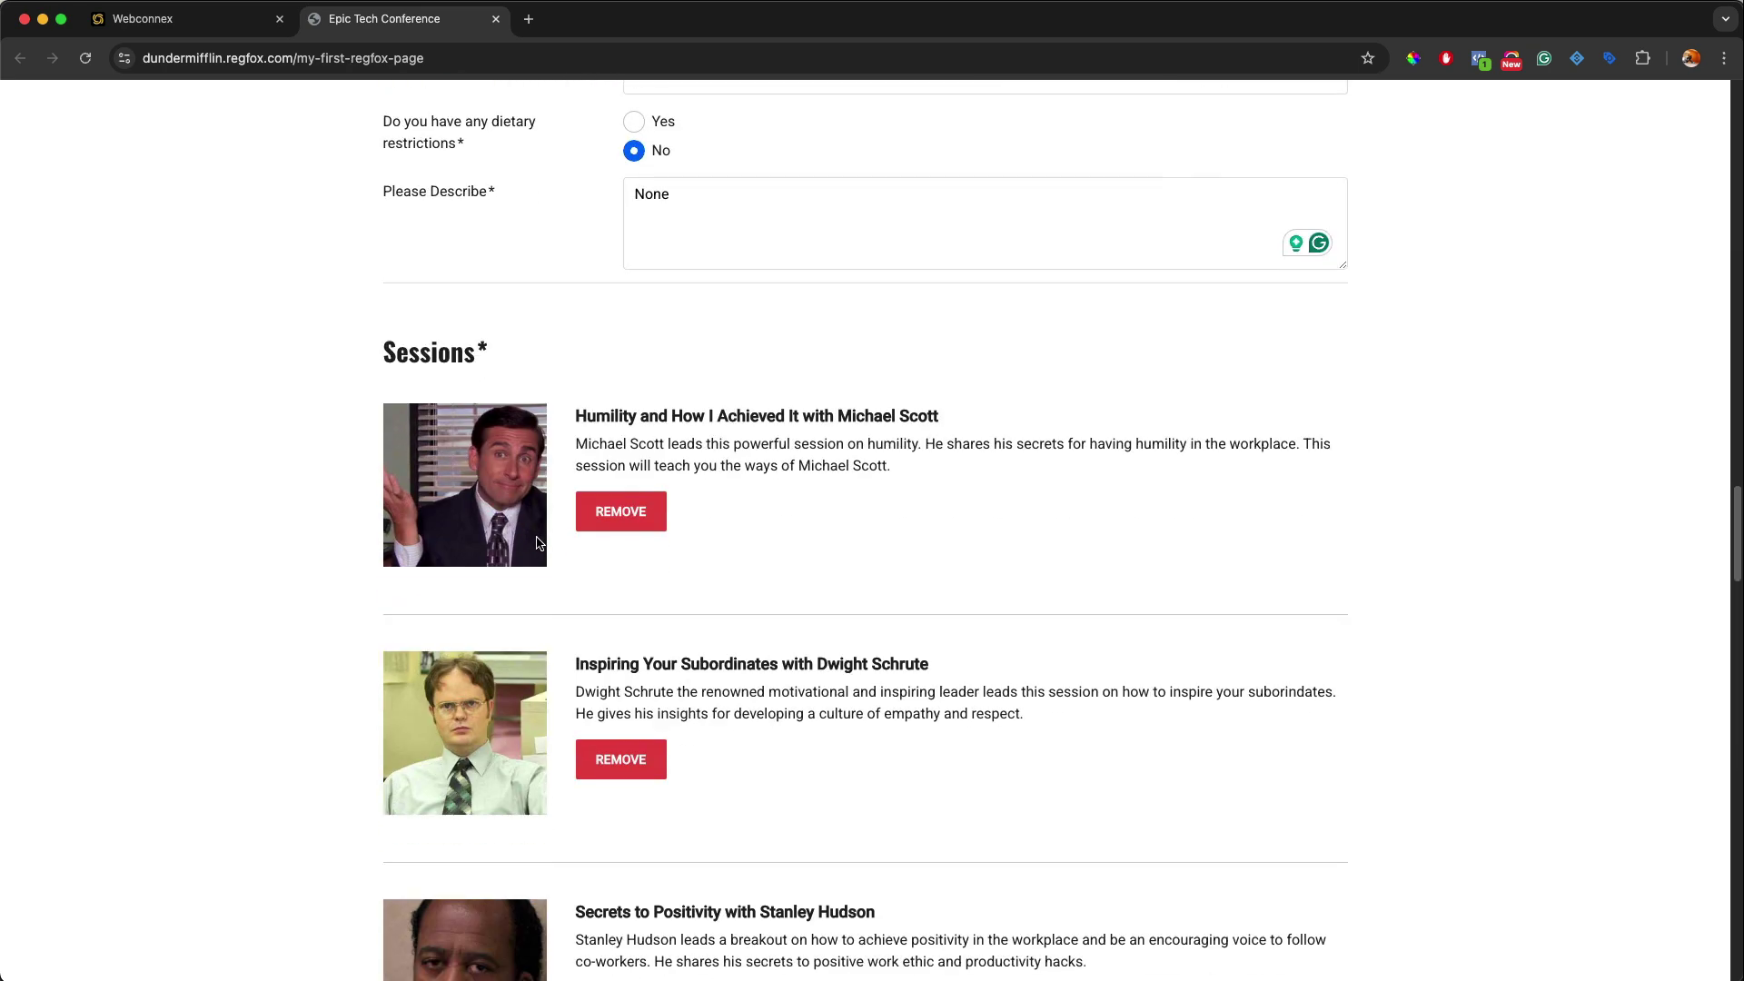
scroll(537, 542, down, 3)
scroll(717, 227, up, 2)
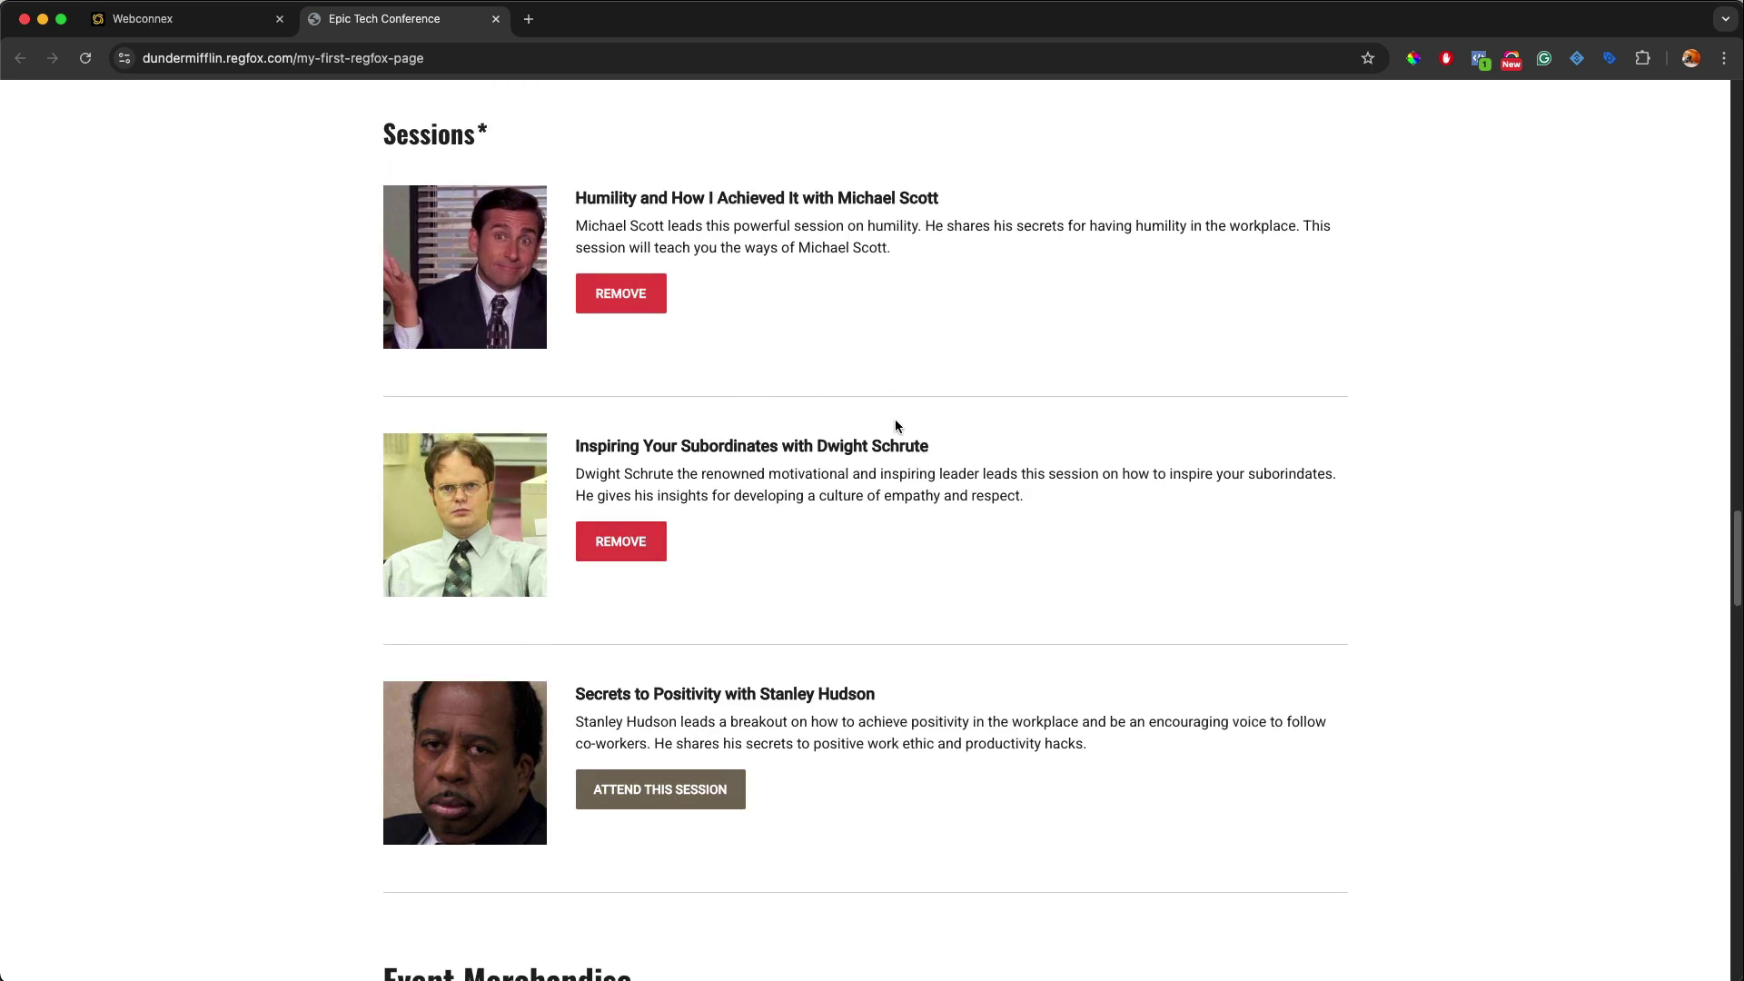
scroll(811, 482, down, 6)
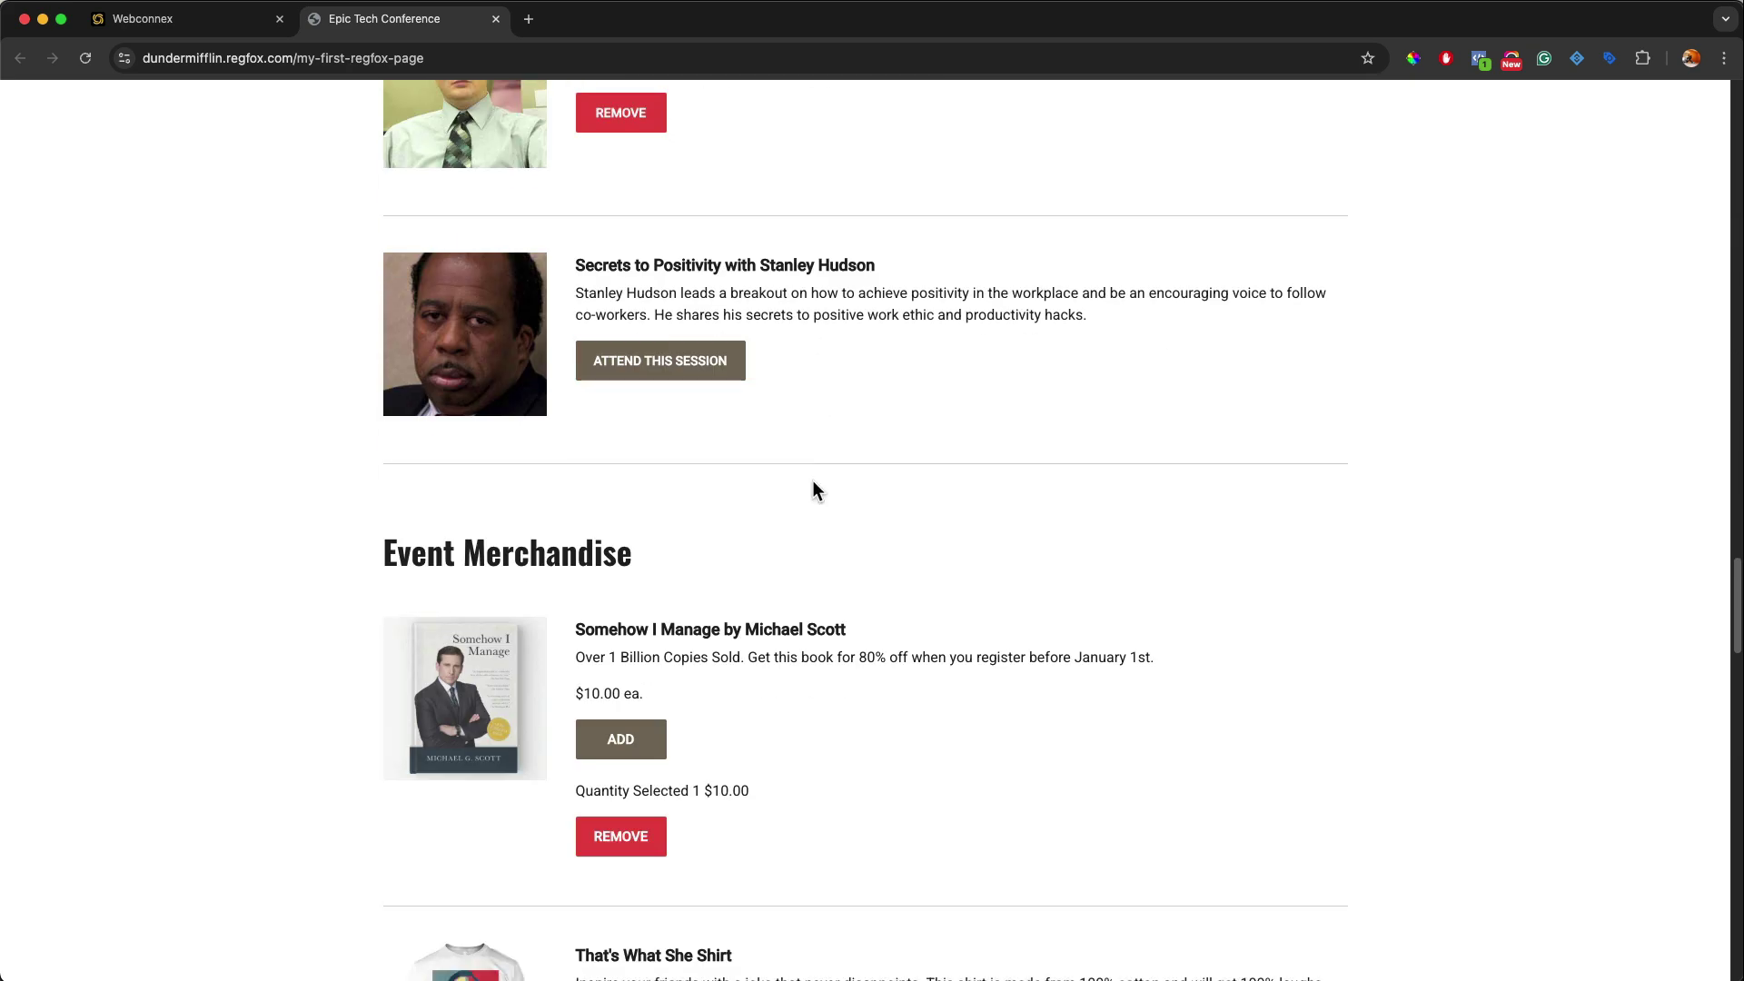
scroll(813, 489, down, 10)
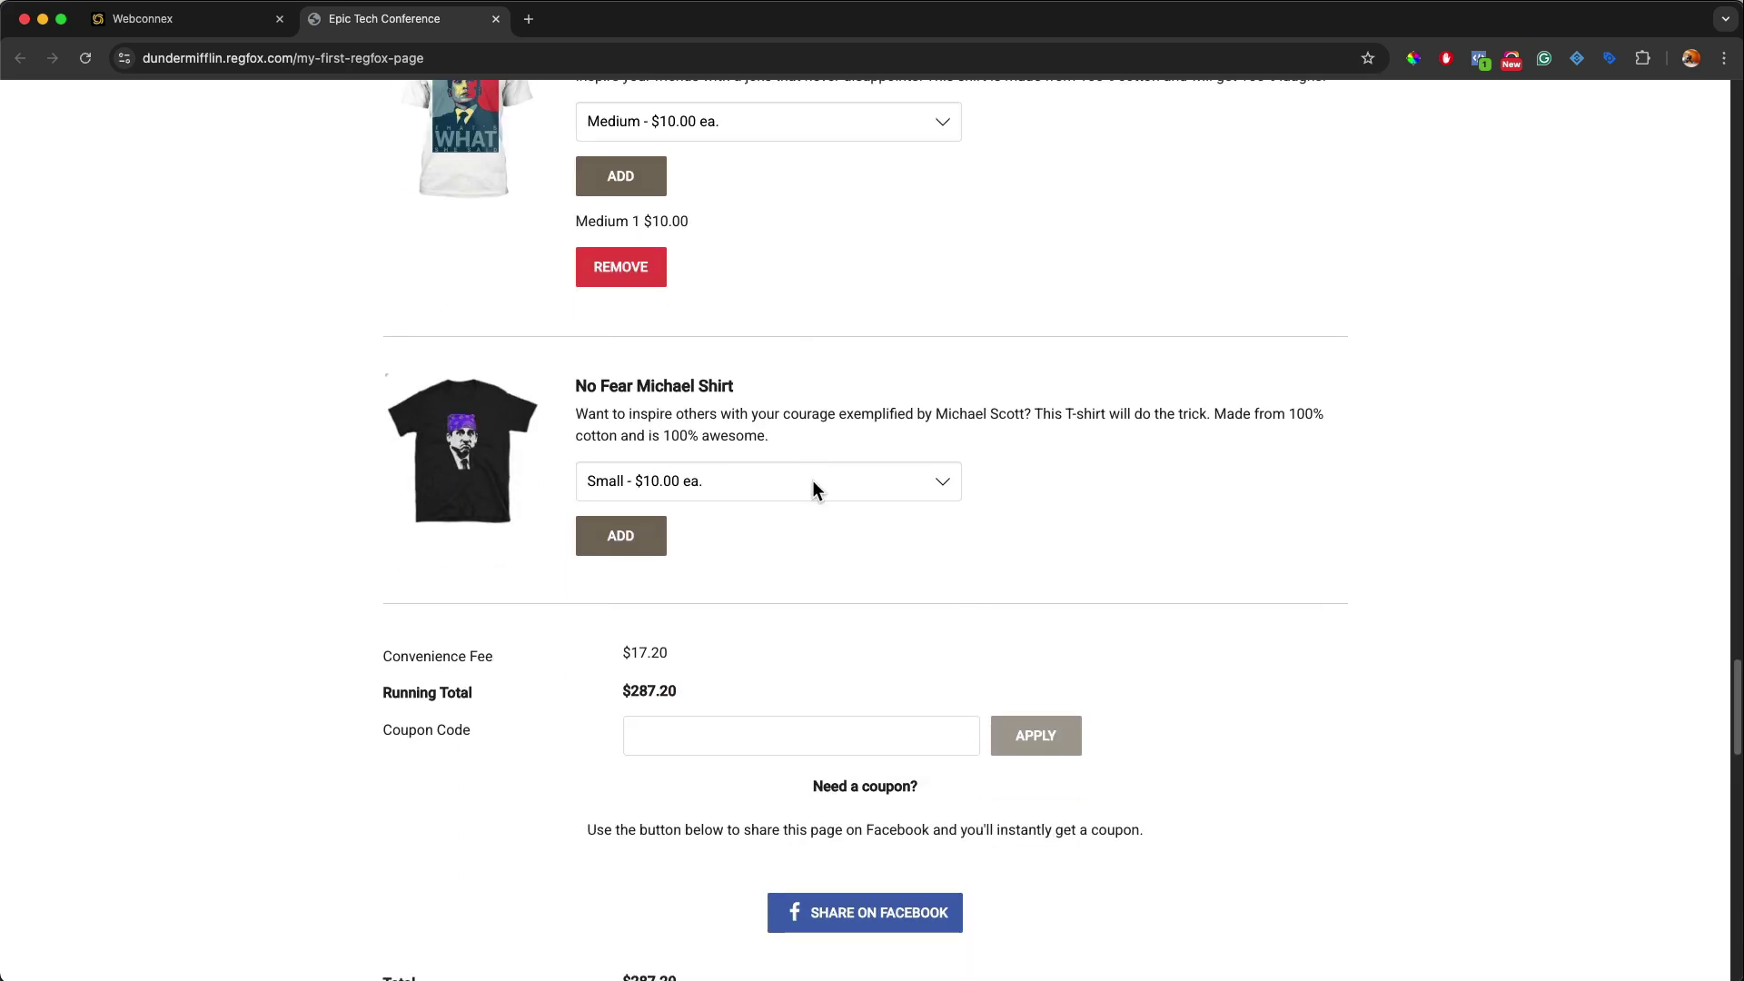
scroll(813, 489, down, 15)
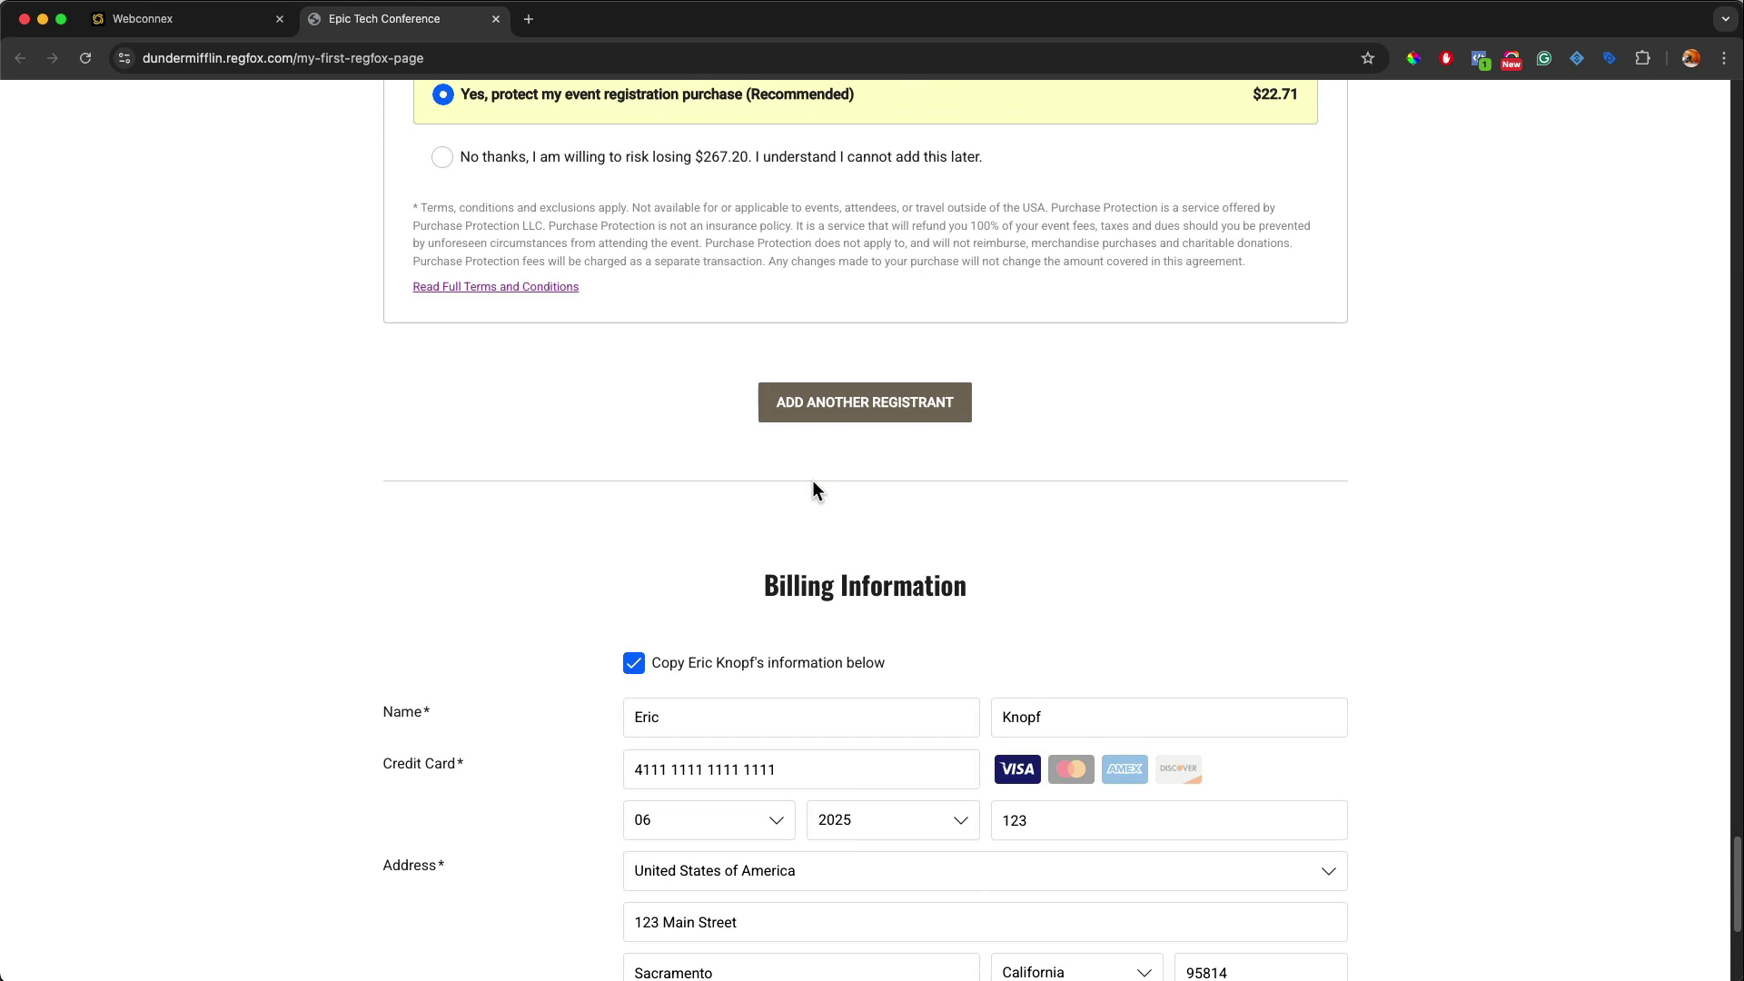
scroll(812, 489, down, 4)
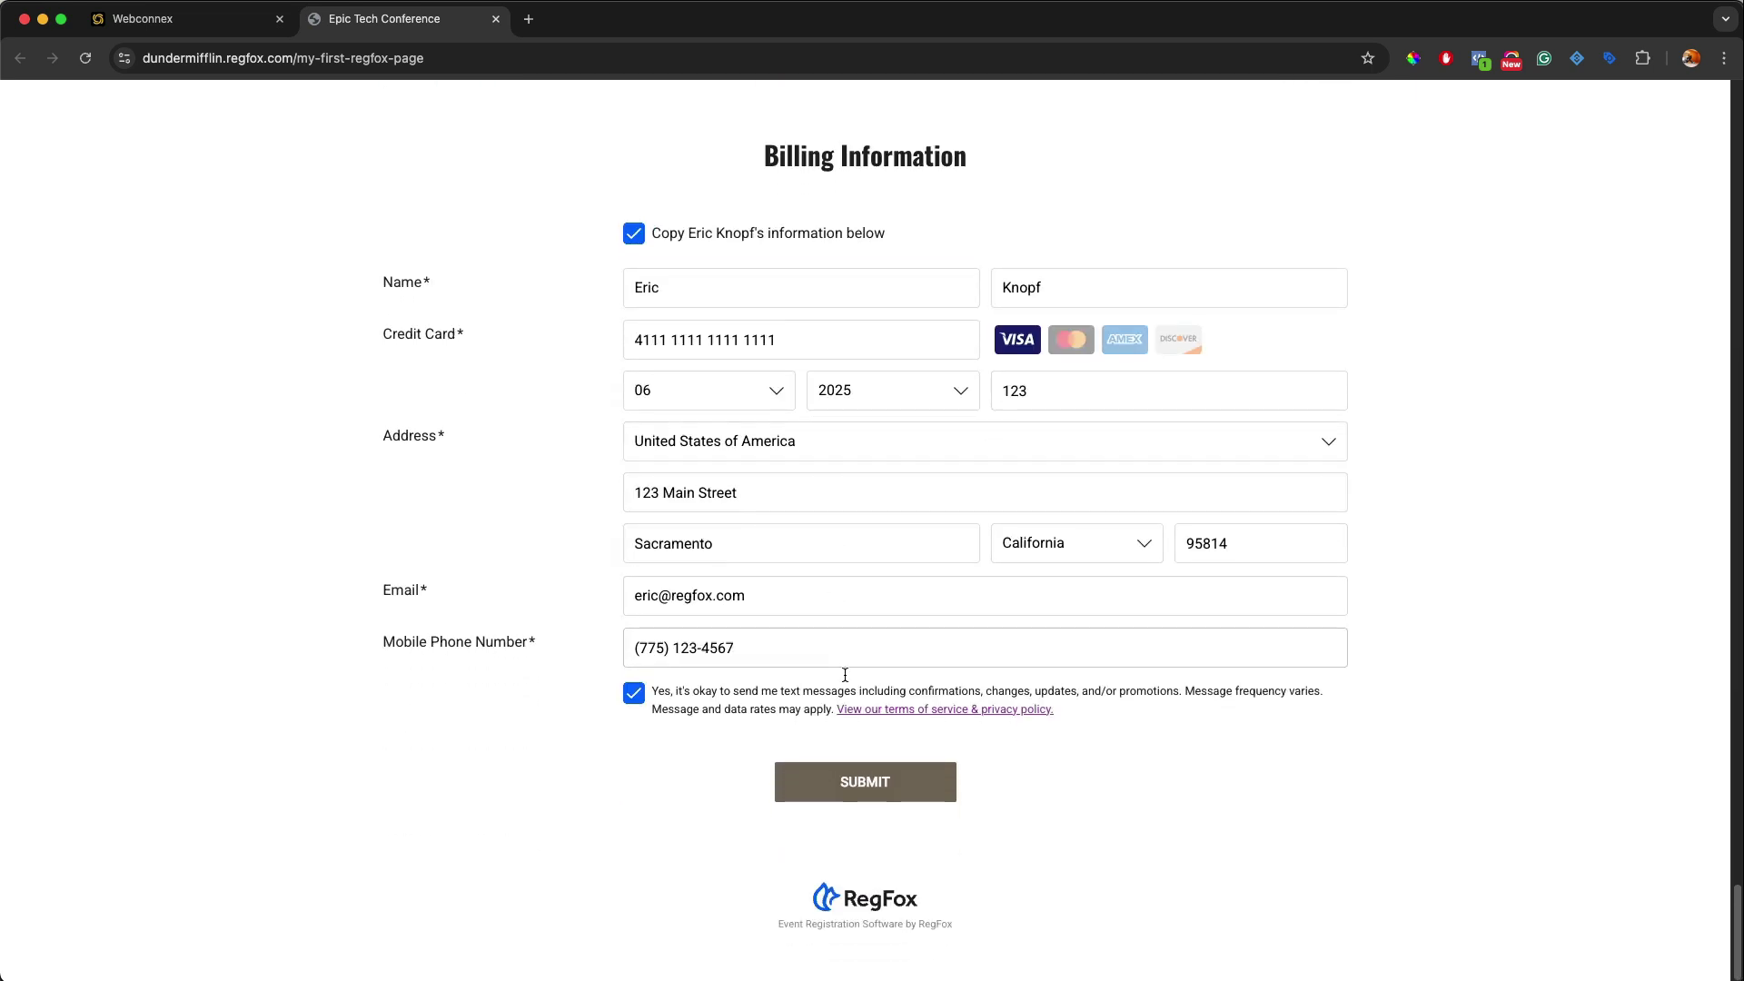
click(864, 800)
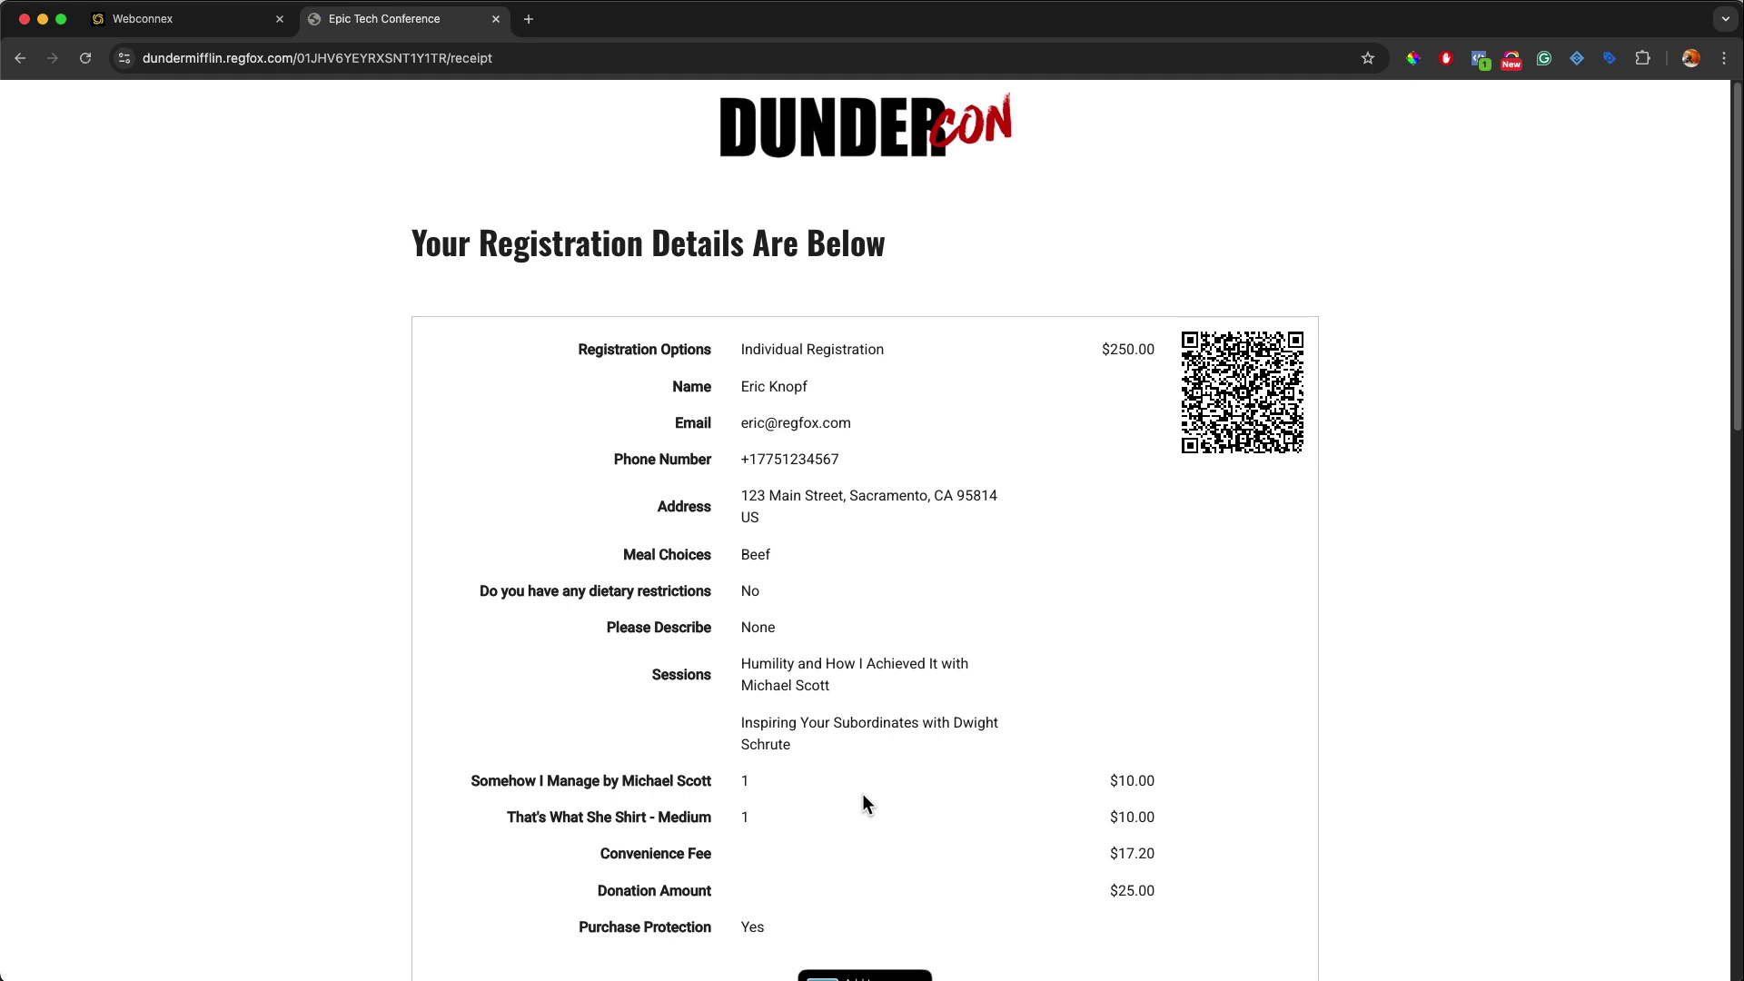
- Review the registration receipt down to the mobile event app section and launch the event app
scroll(937, 627, down, 5)
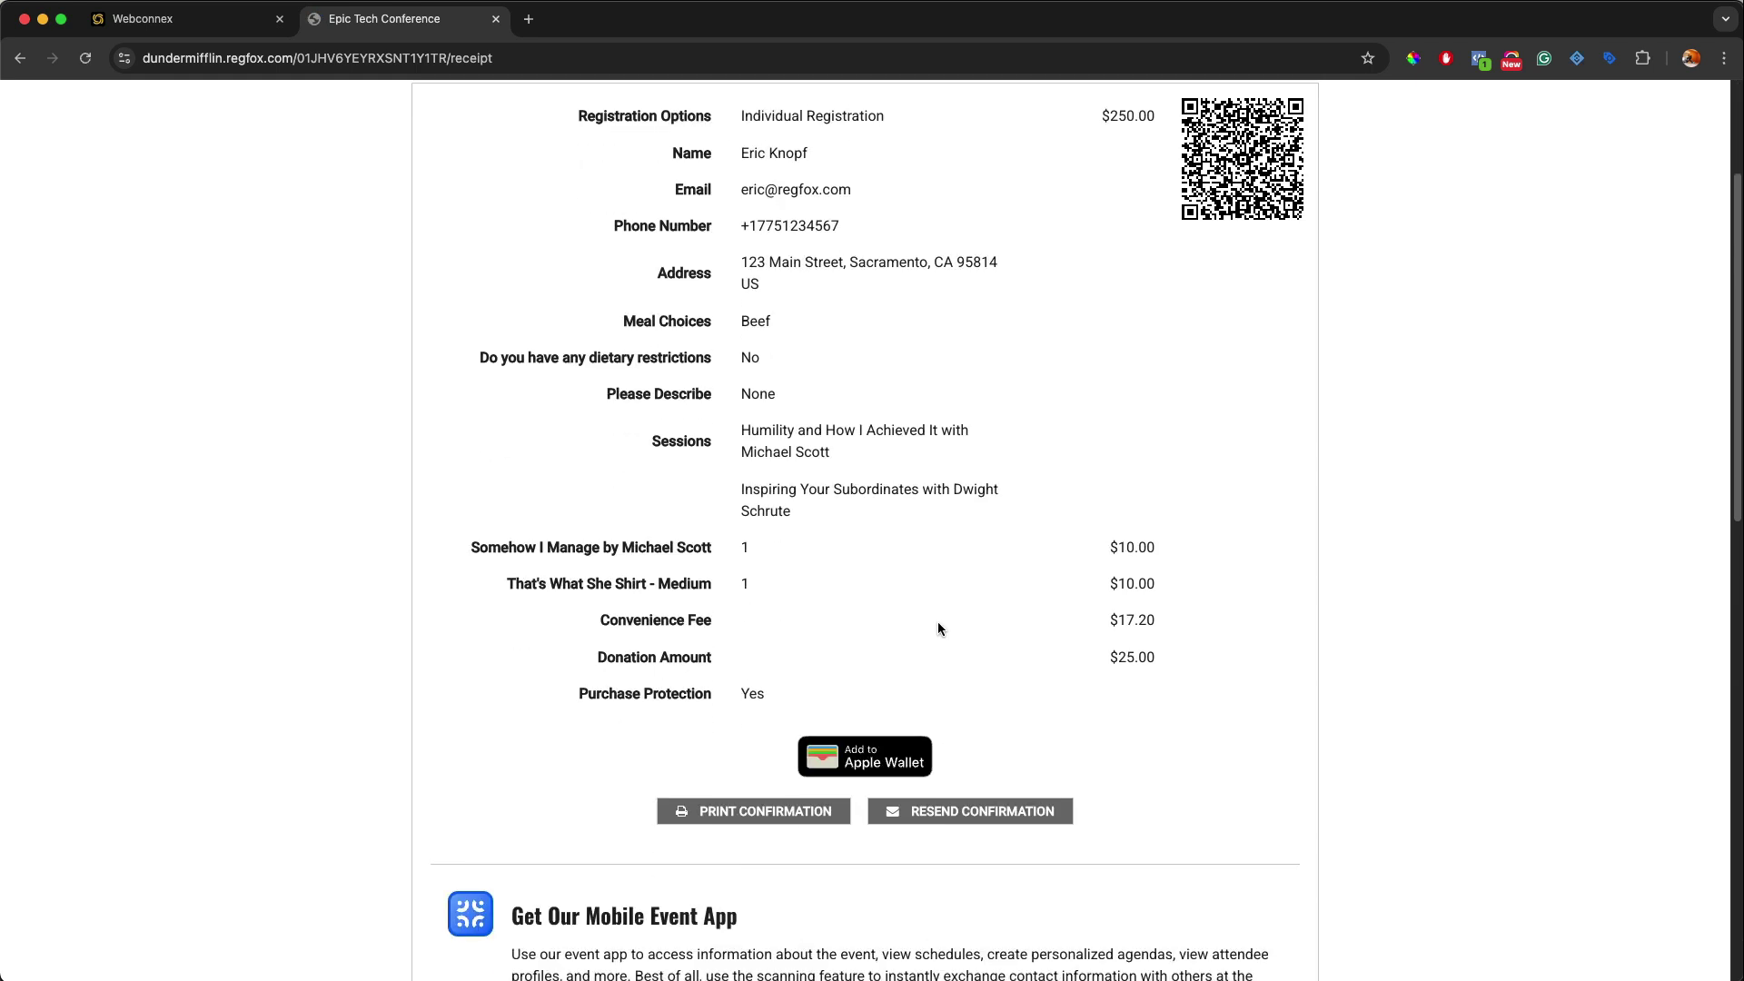
scroll(937, 628, down, 2)
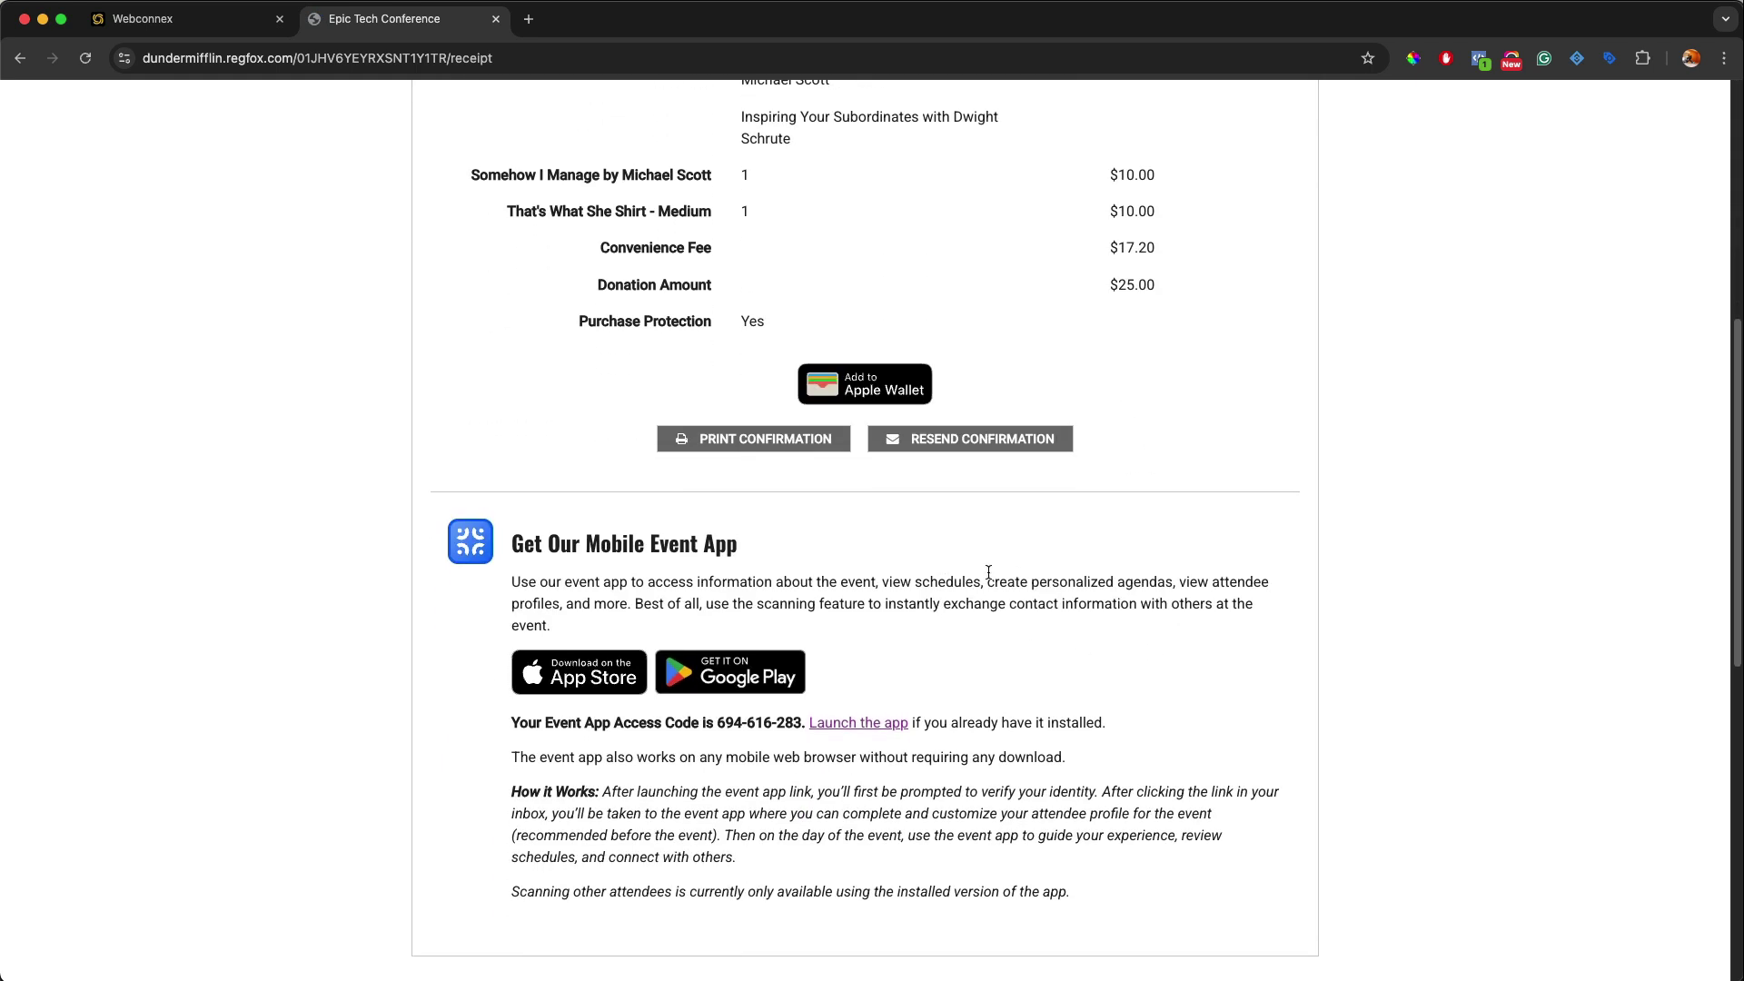
scroll(505, 578, down, 1)
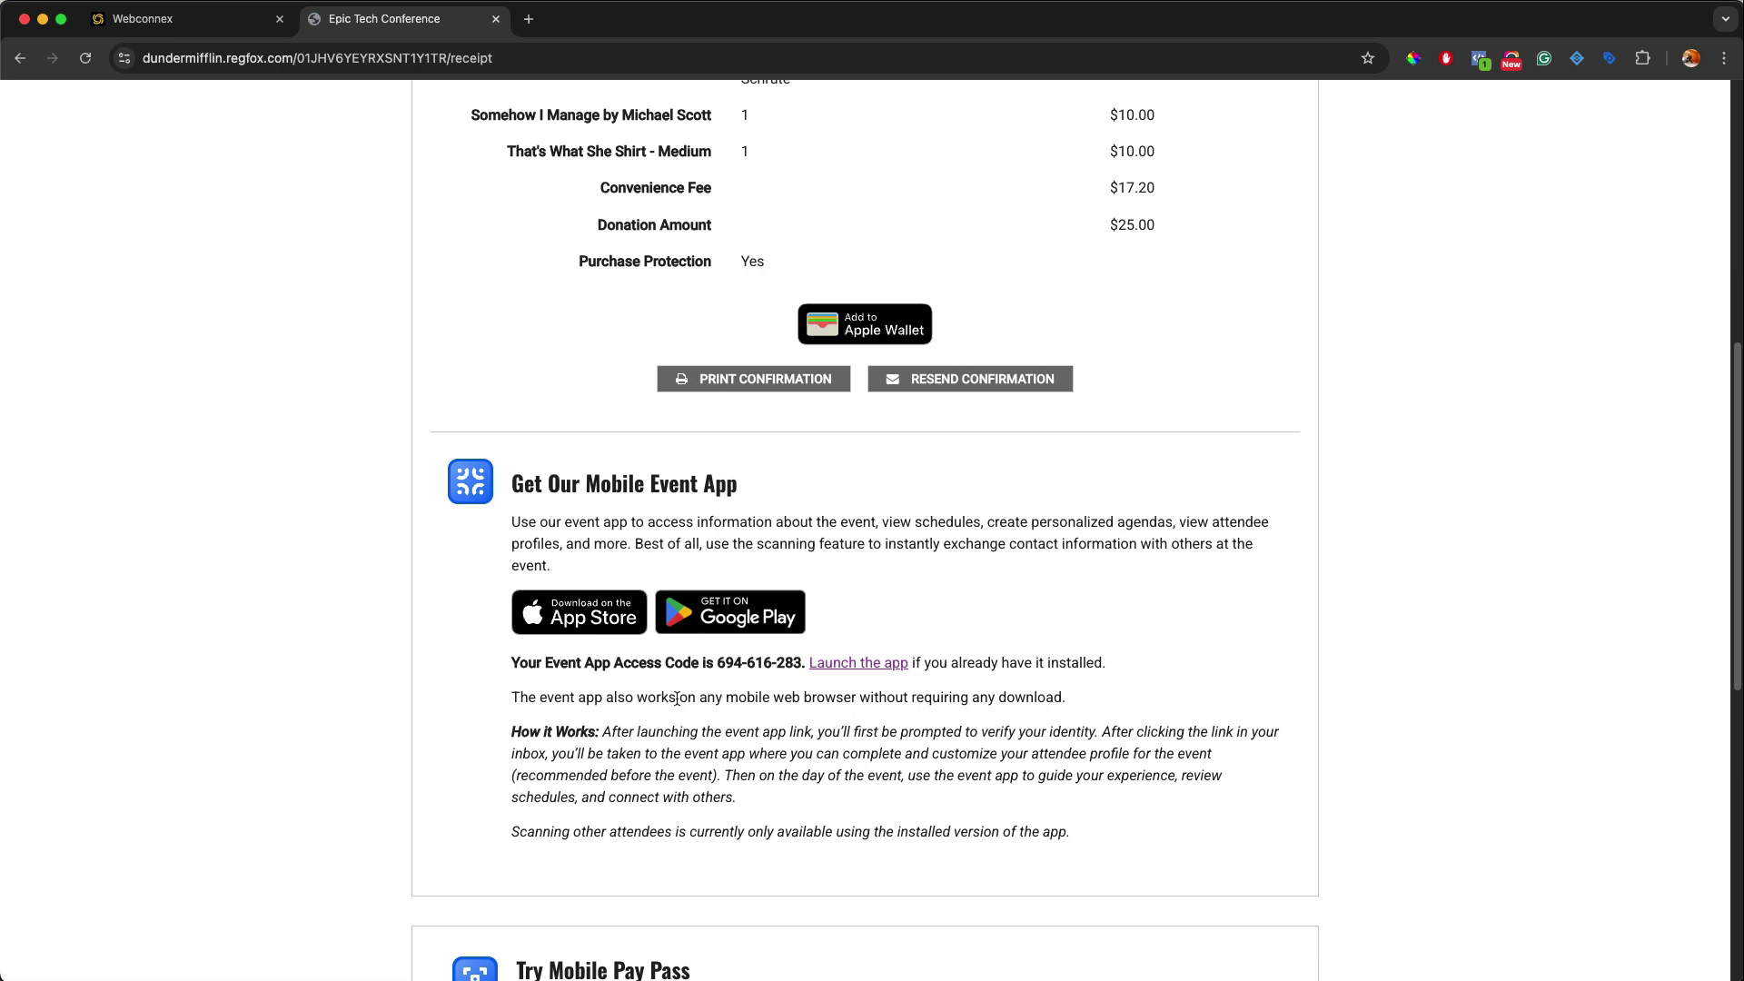
click(856, 664)
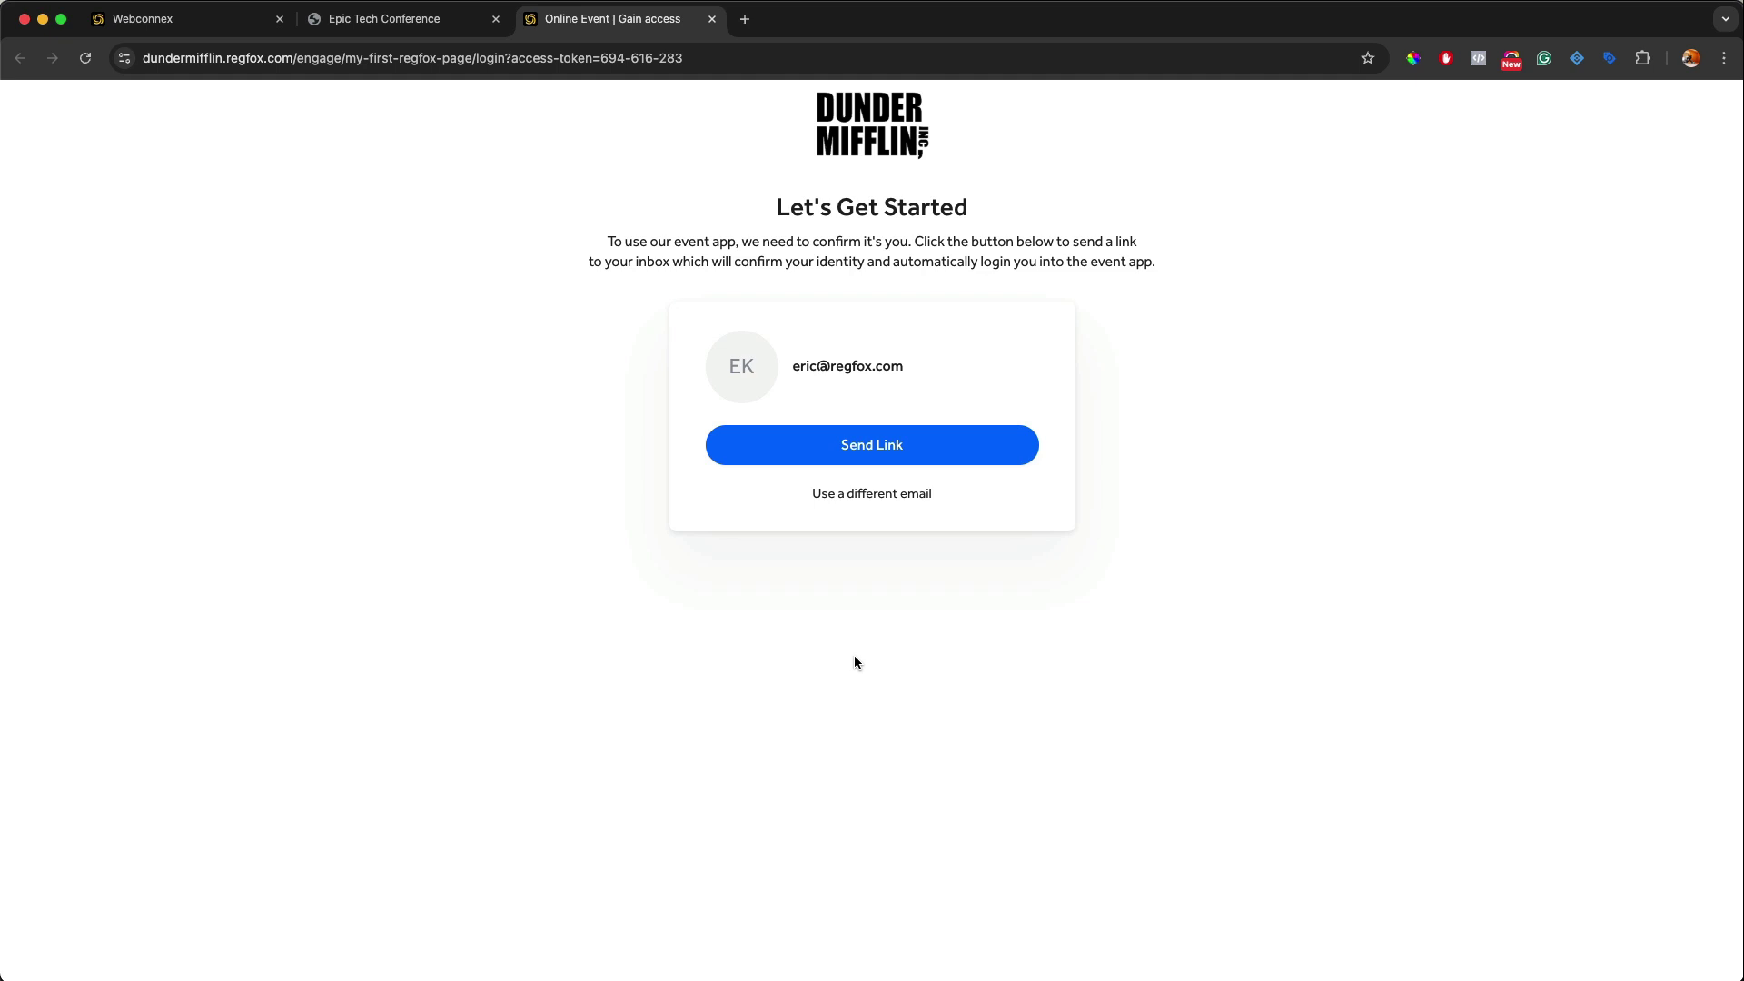
- Send the login link to the registrant's email, switch to the email client, and open the event app from the received message
click(889, 463)
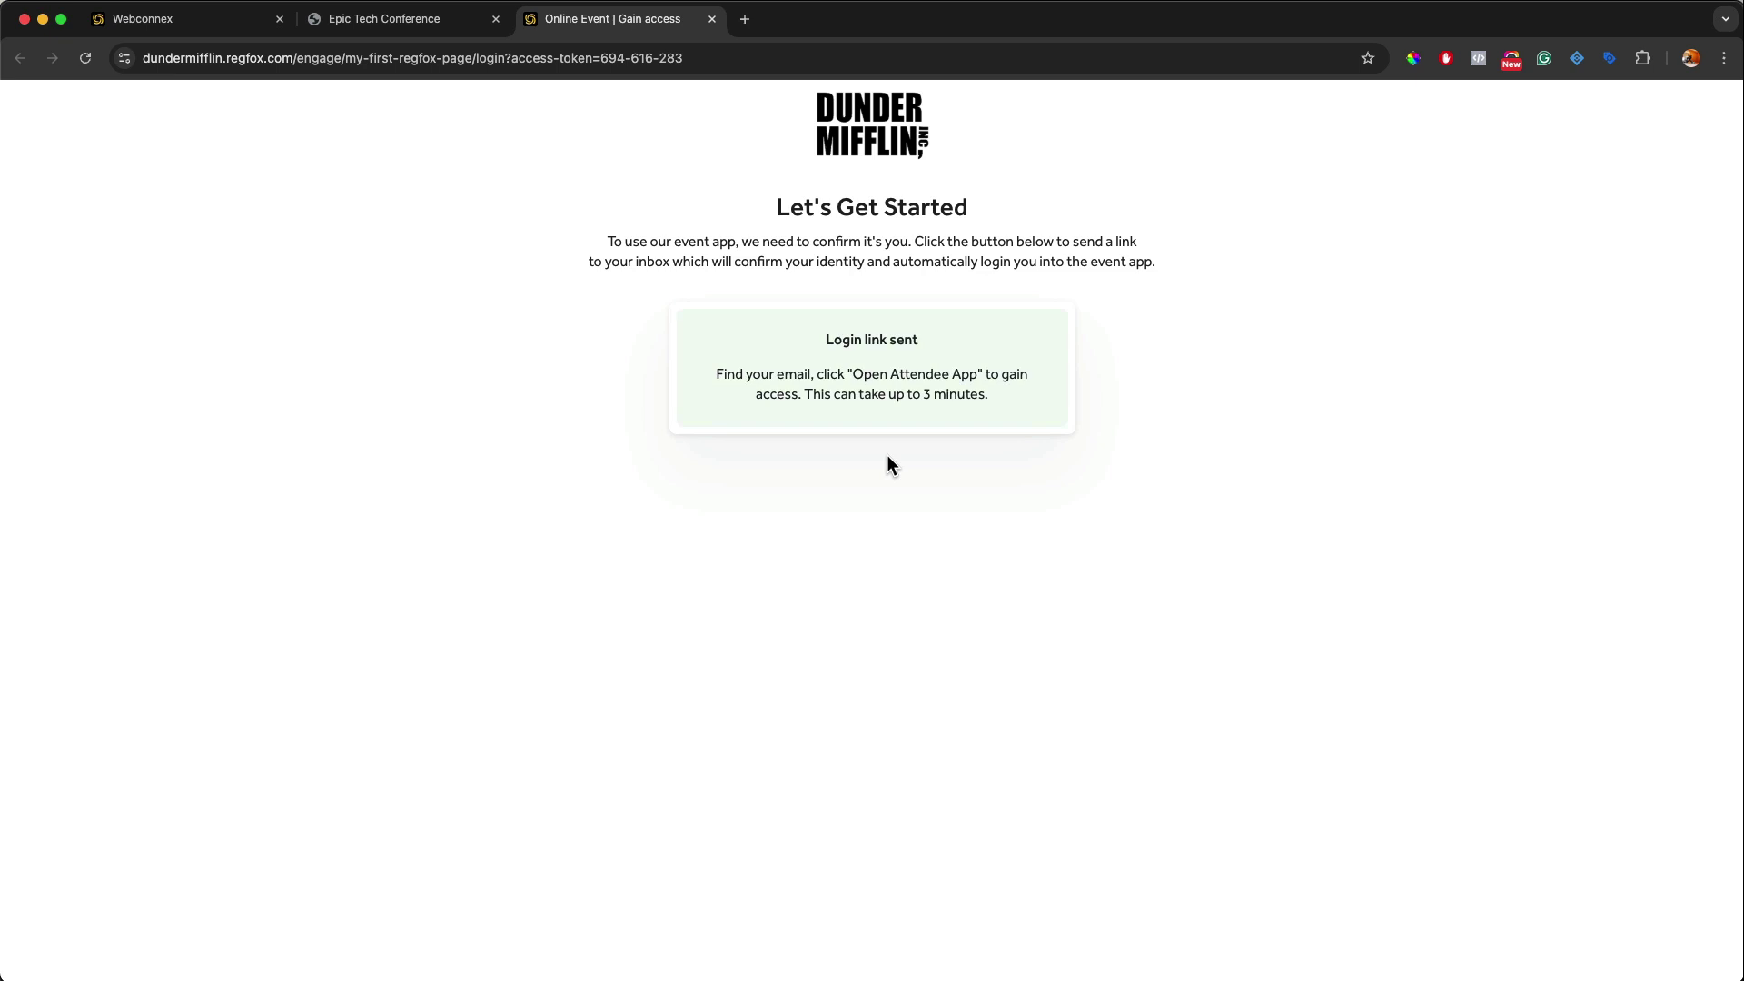
key(super+Tab)
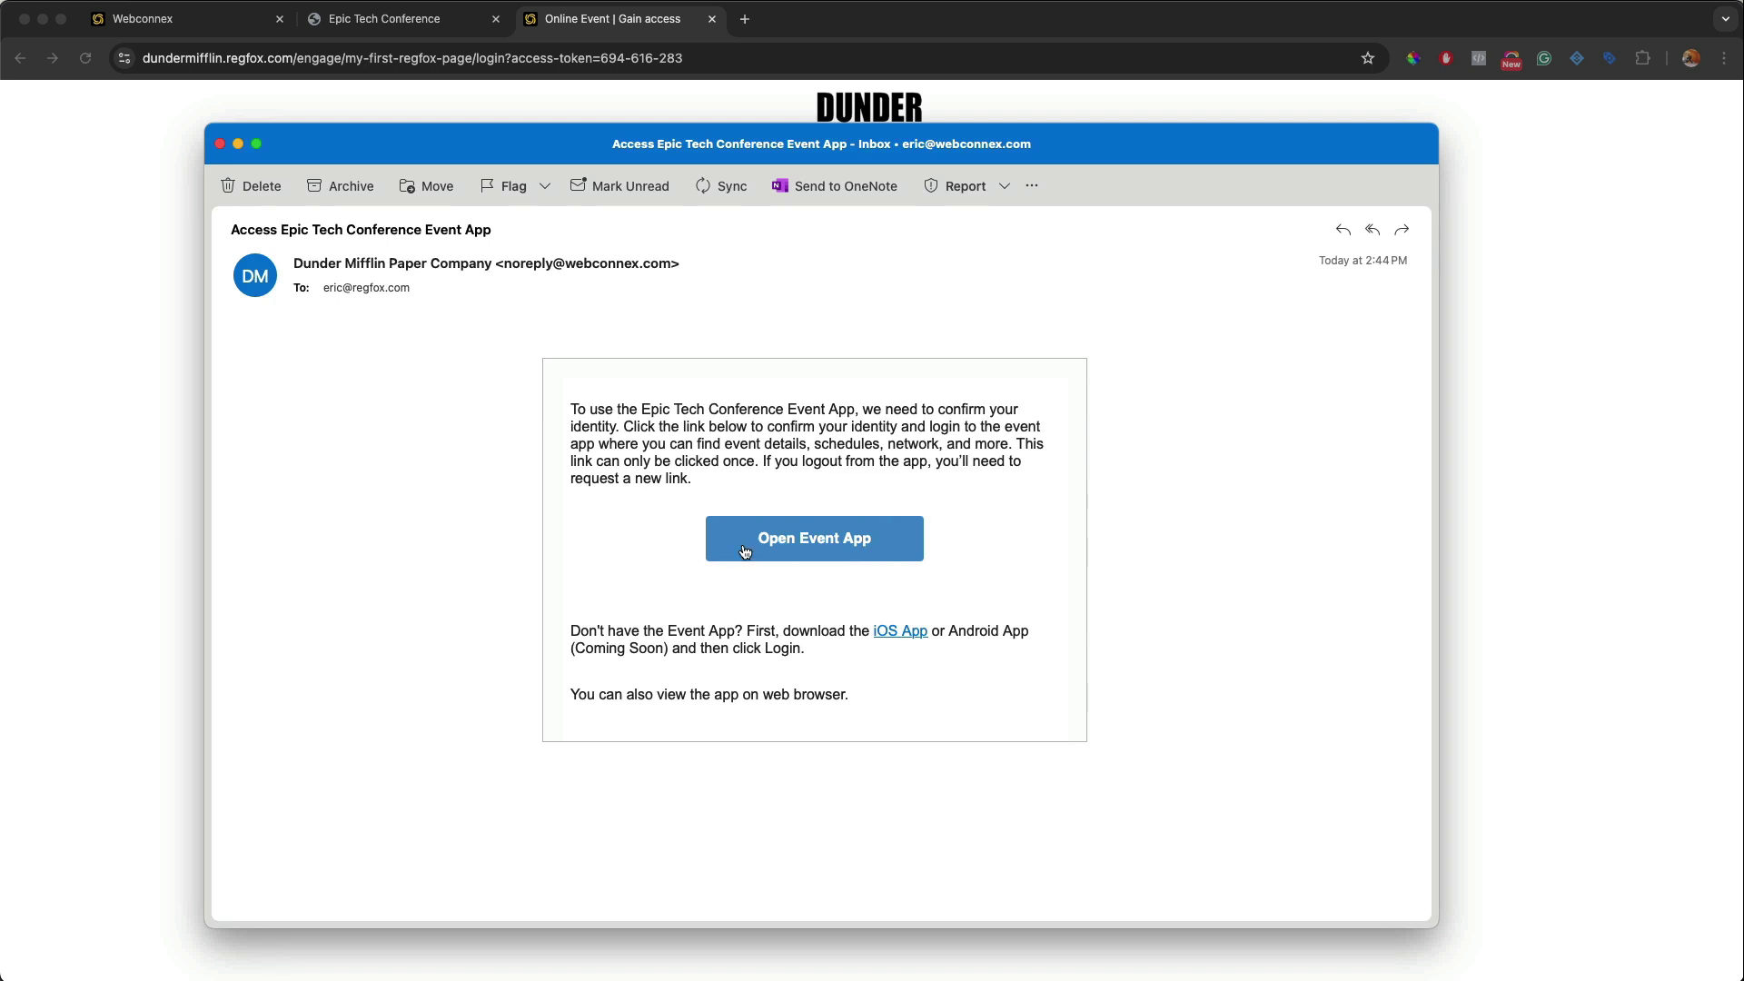
click(797, 542)
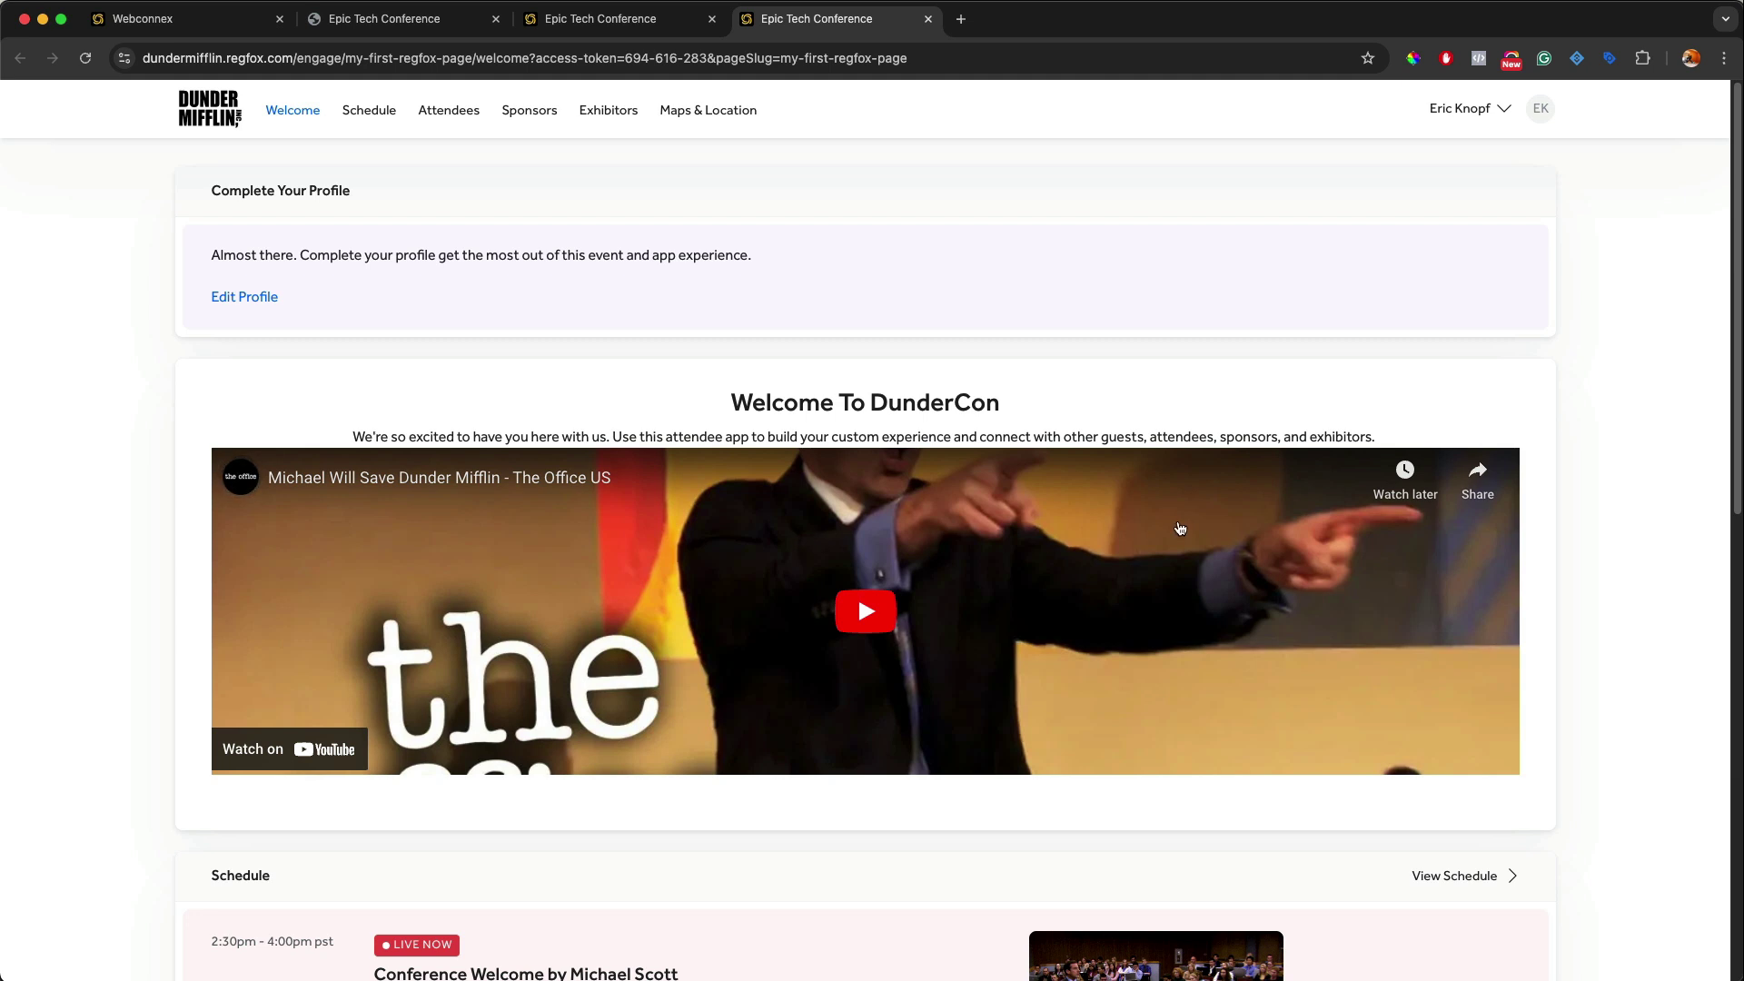
- Open the attendee profile for editing and review its fields, from personal details and contact info through company, online presence and More About Me
click(249, 297)
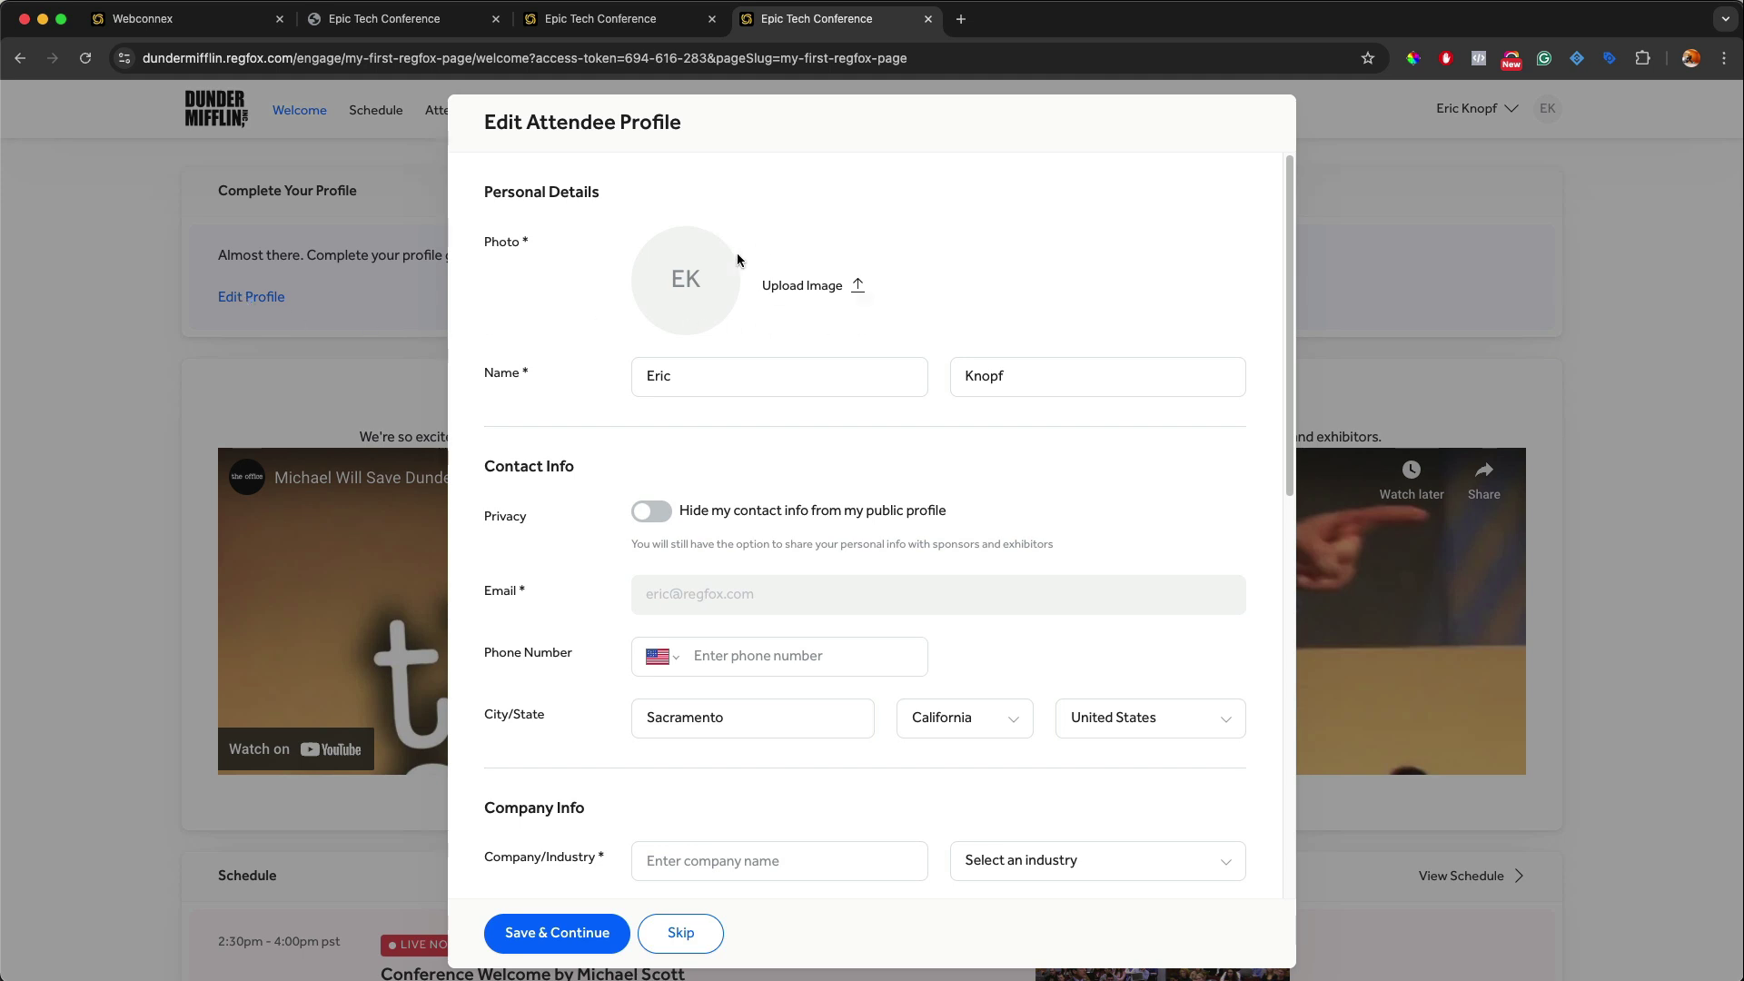
scroll(737, 254, down, 8)
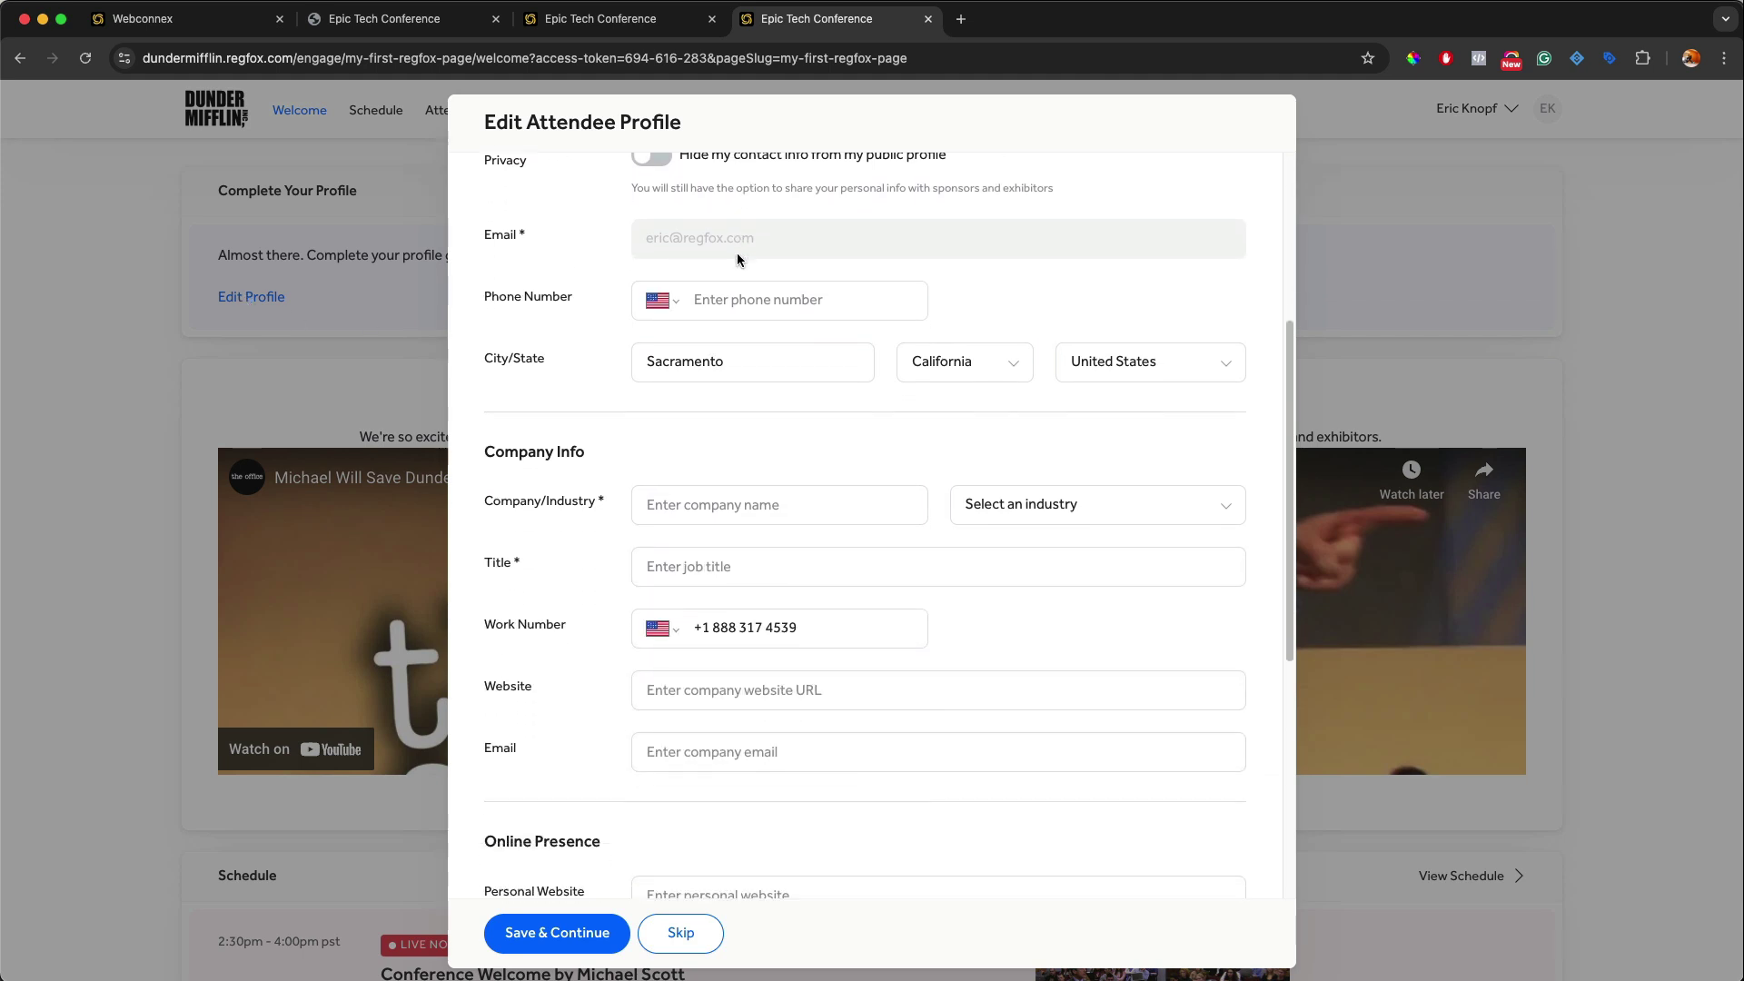
scroll(737, 256, down, 9)
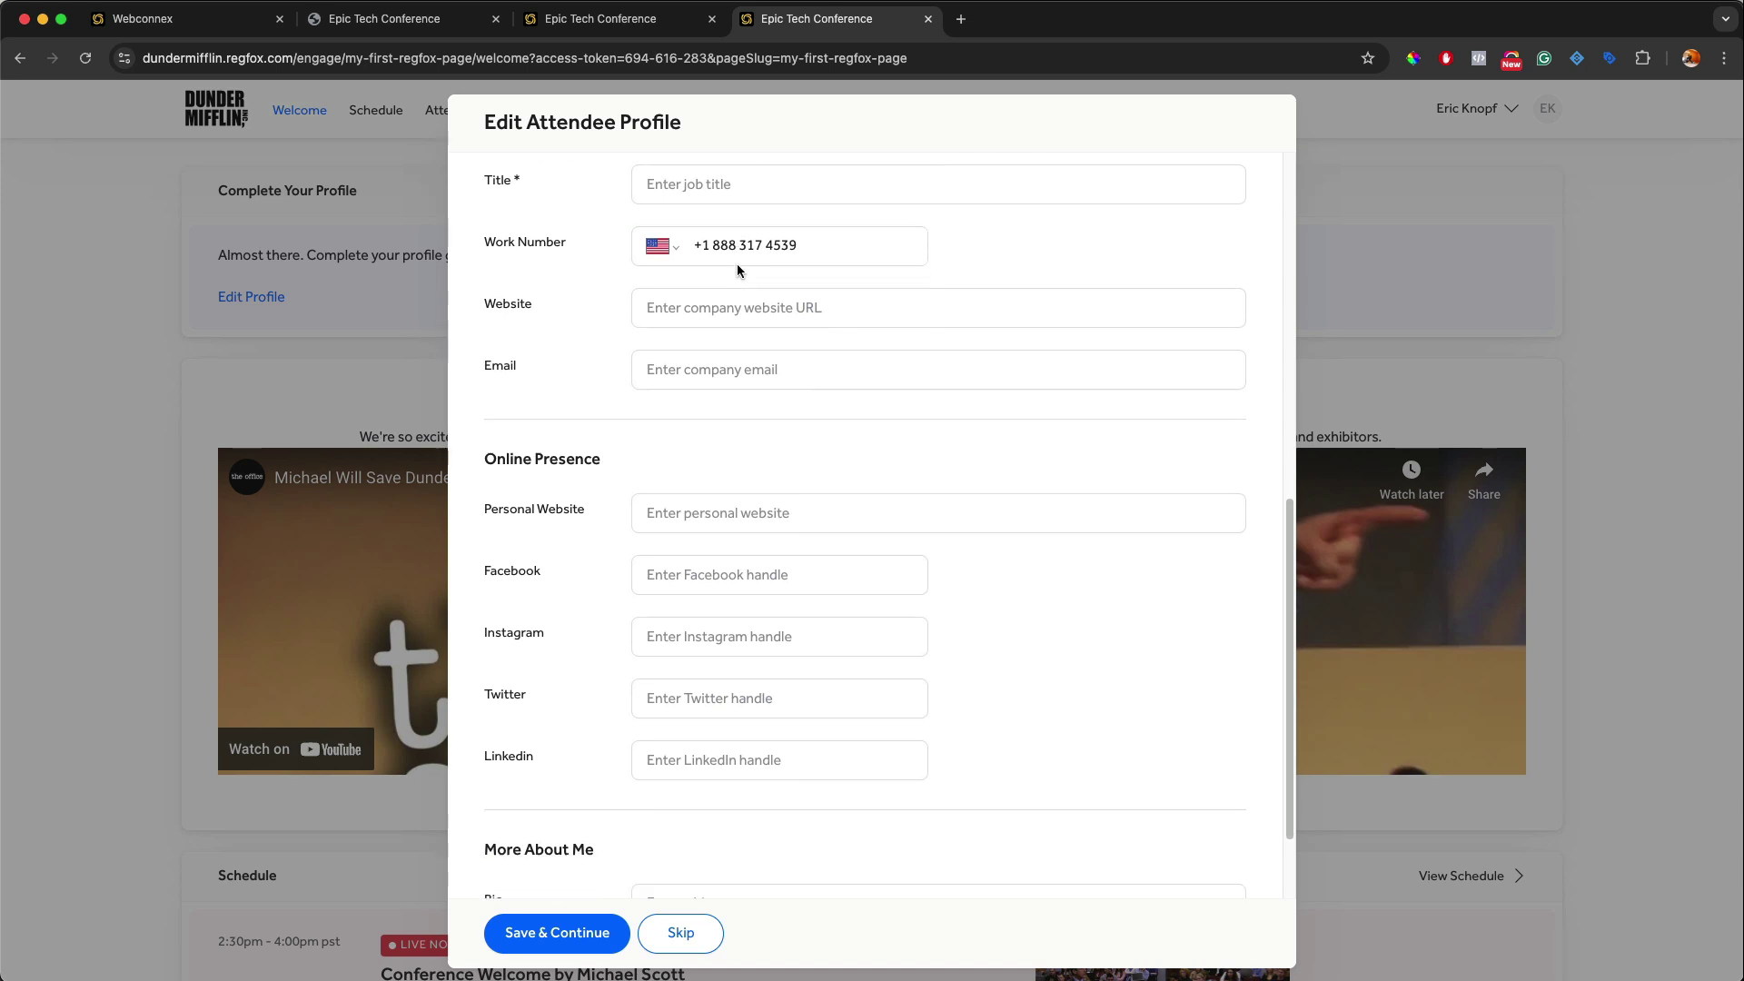
scroll(753, 434, down, 3)
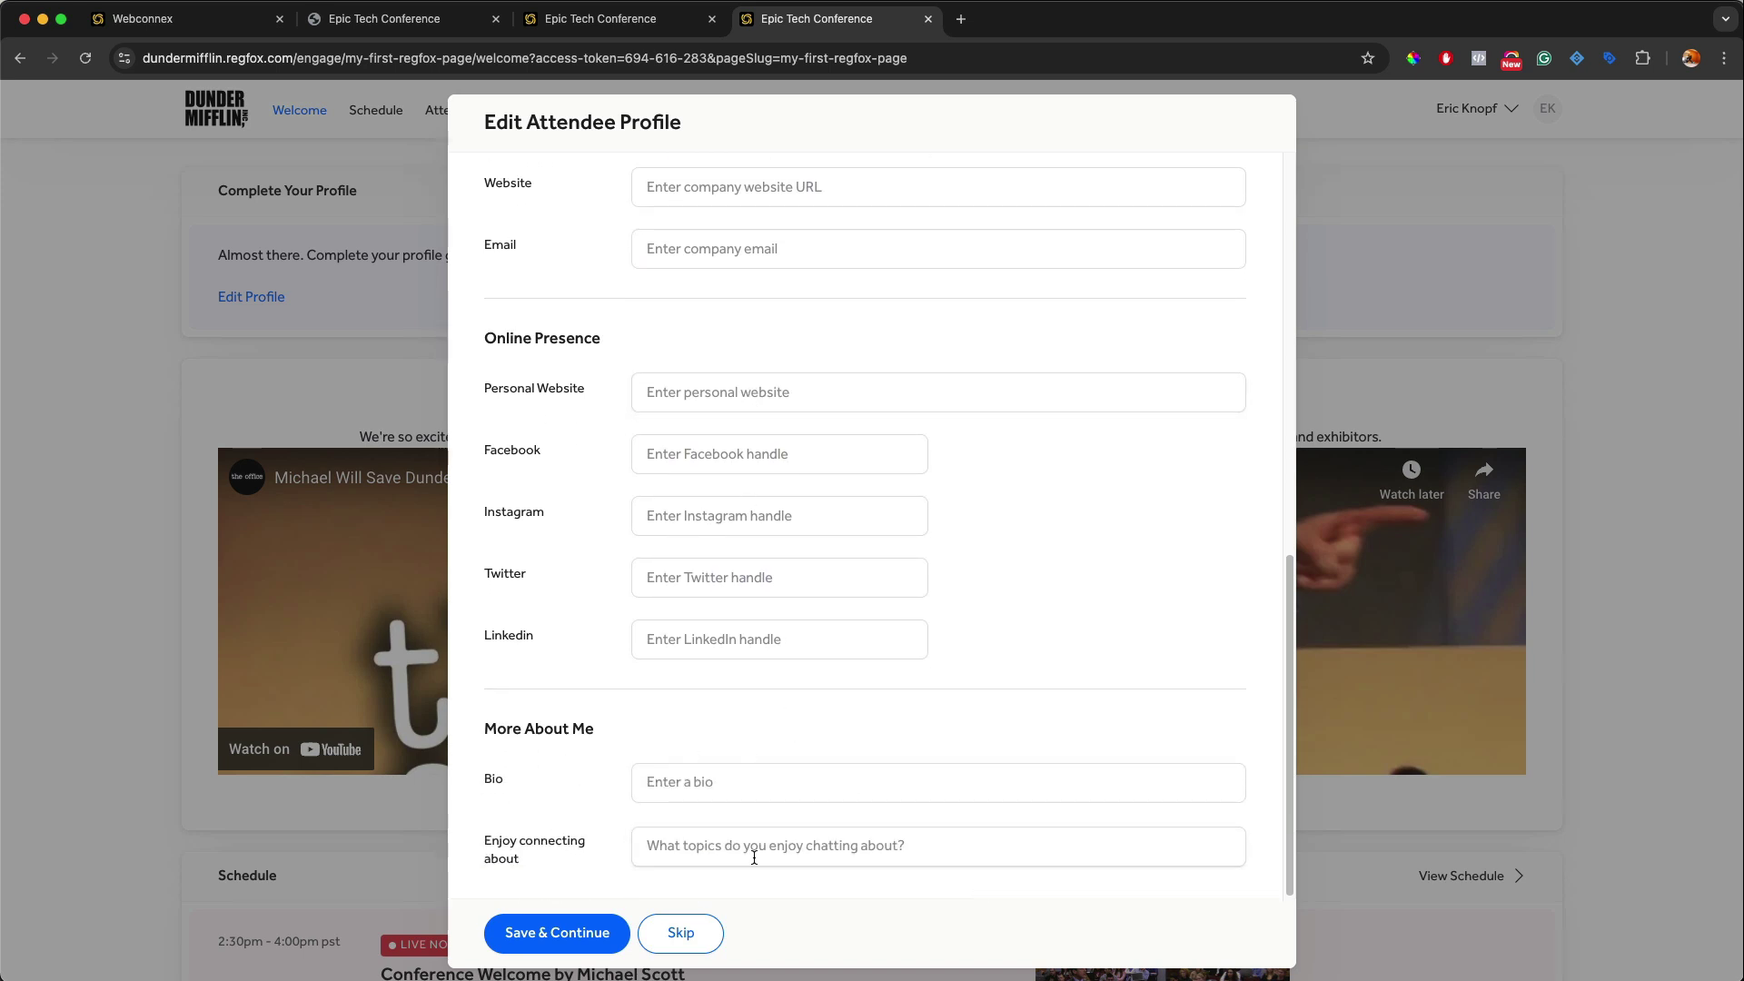
scroll(827, 831, up, 15)
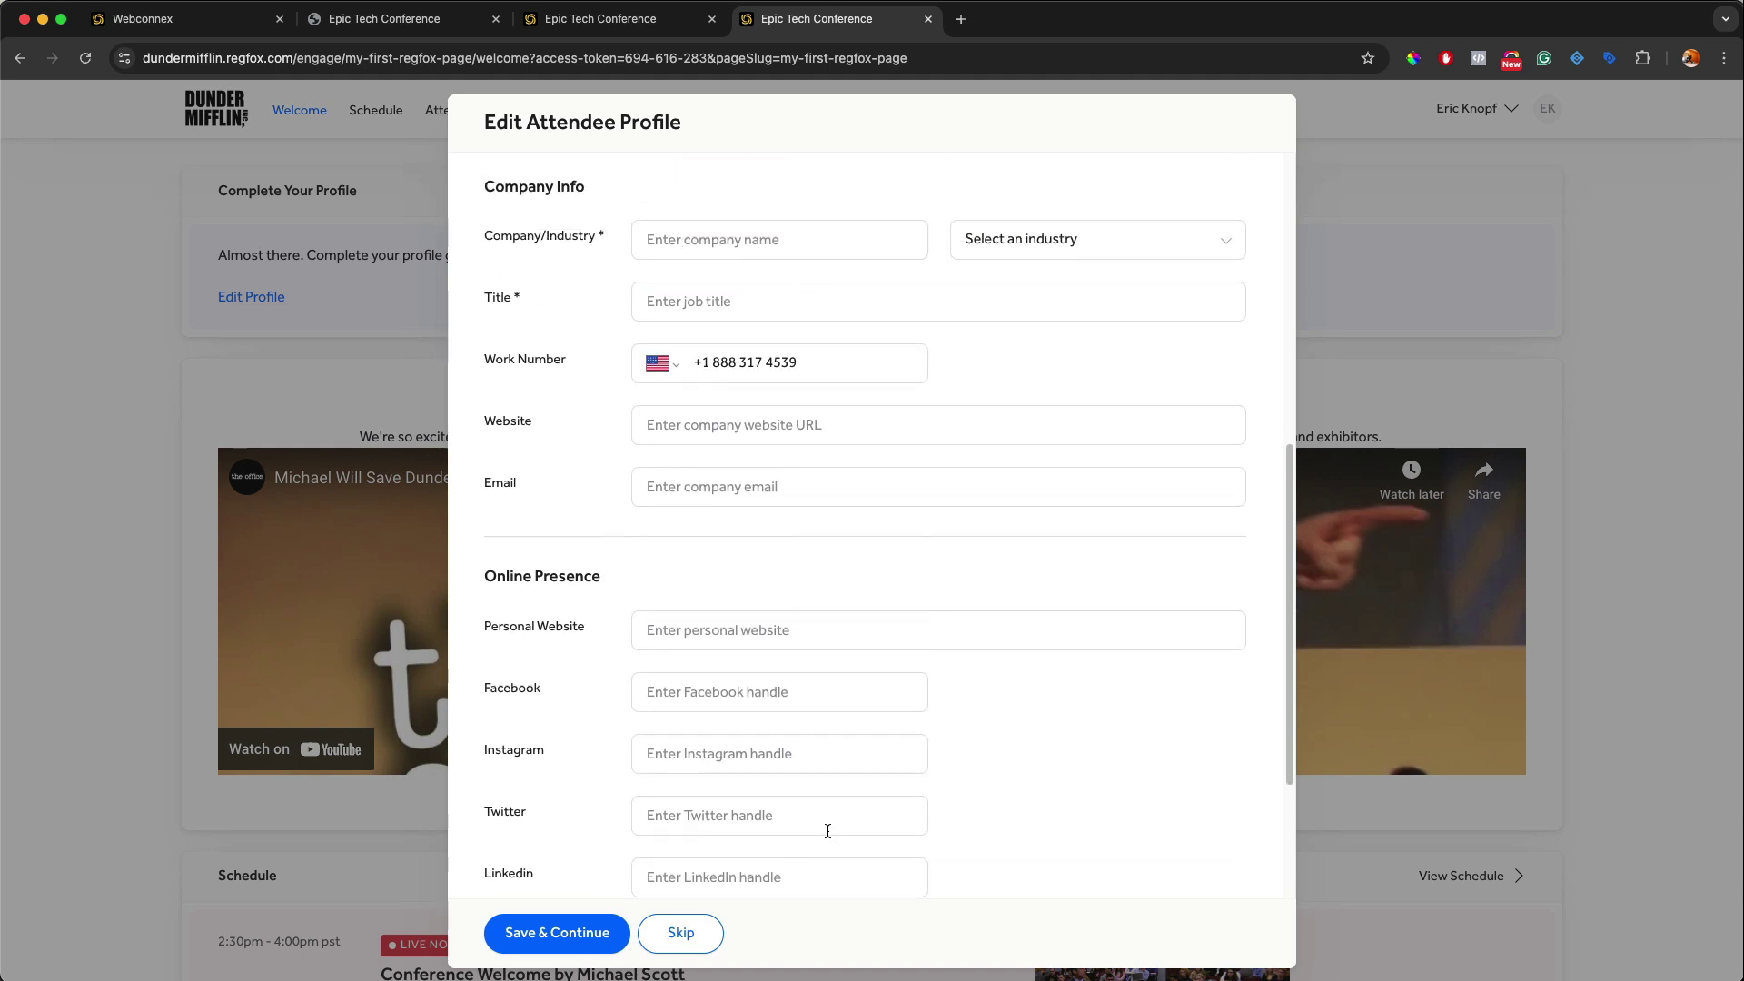
scroll(827, 831, up, 1)
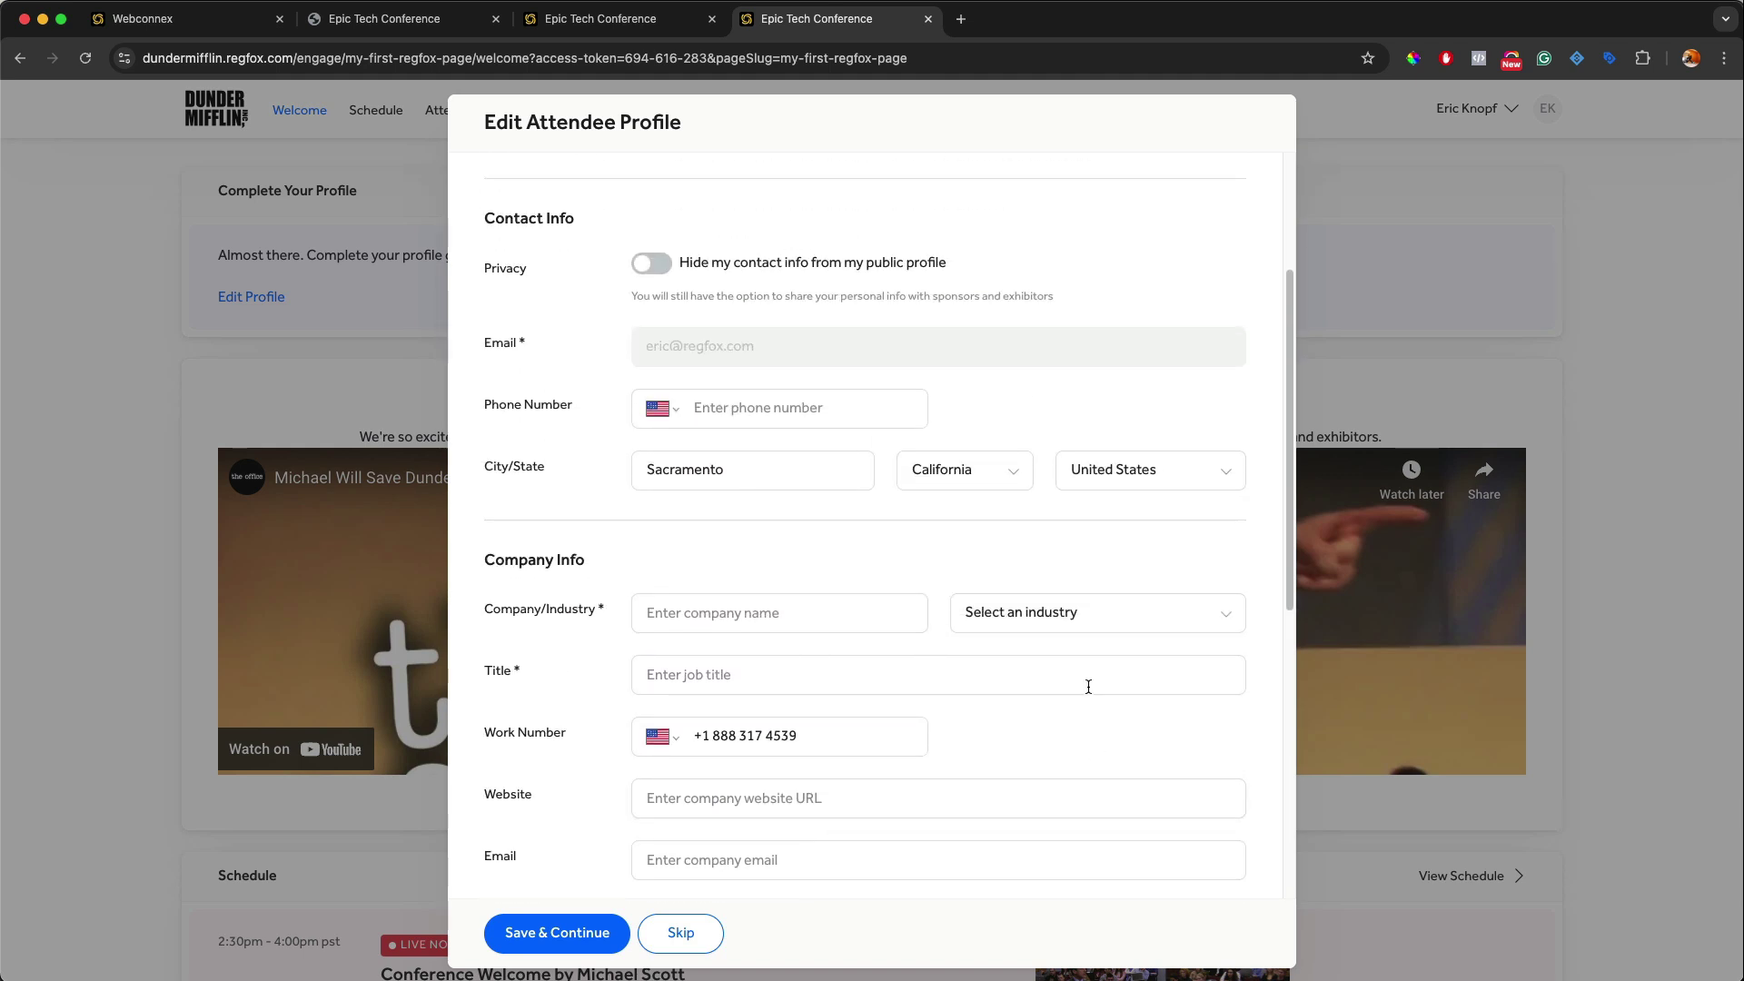
scroll(820, 647, up, 3)
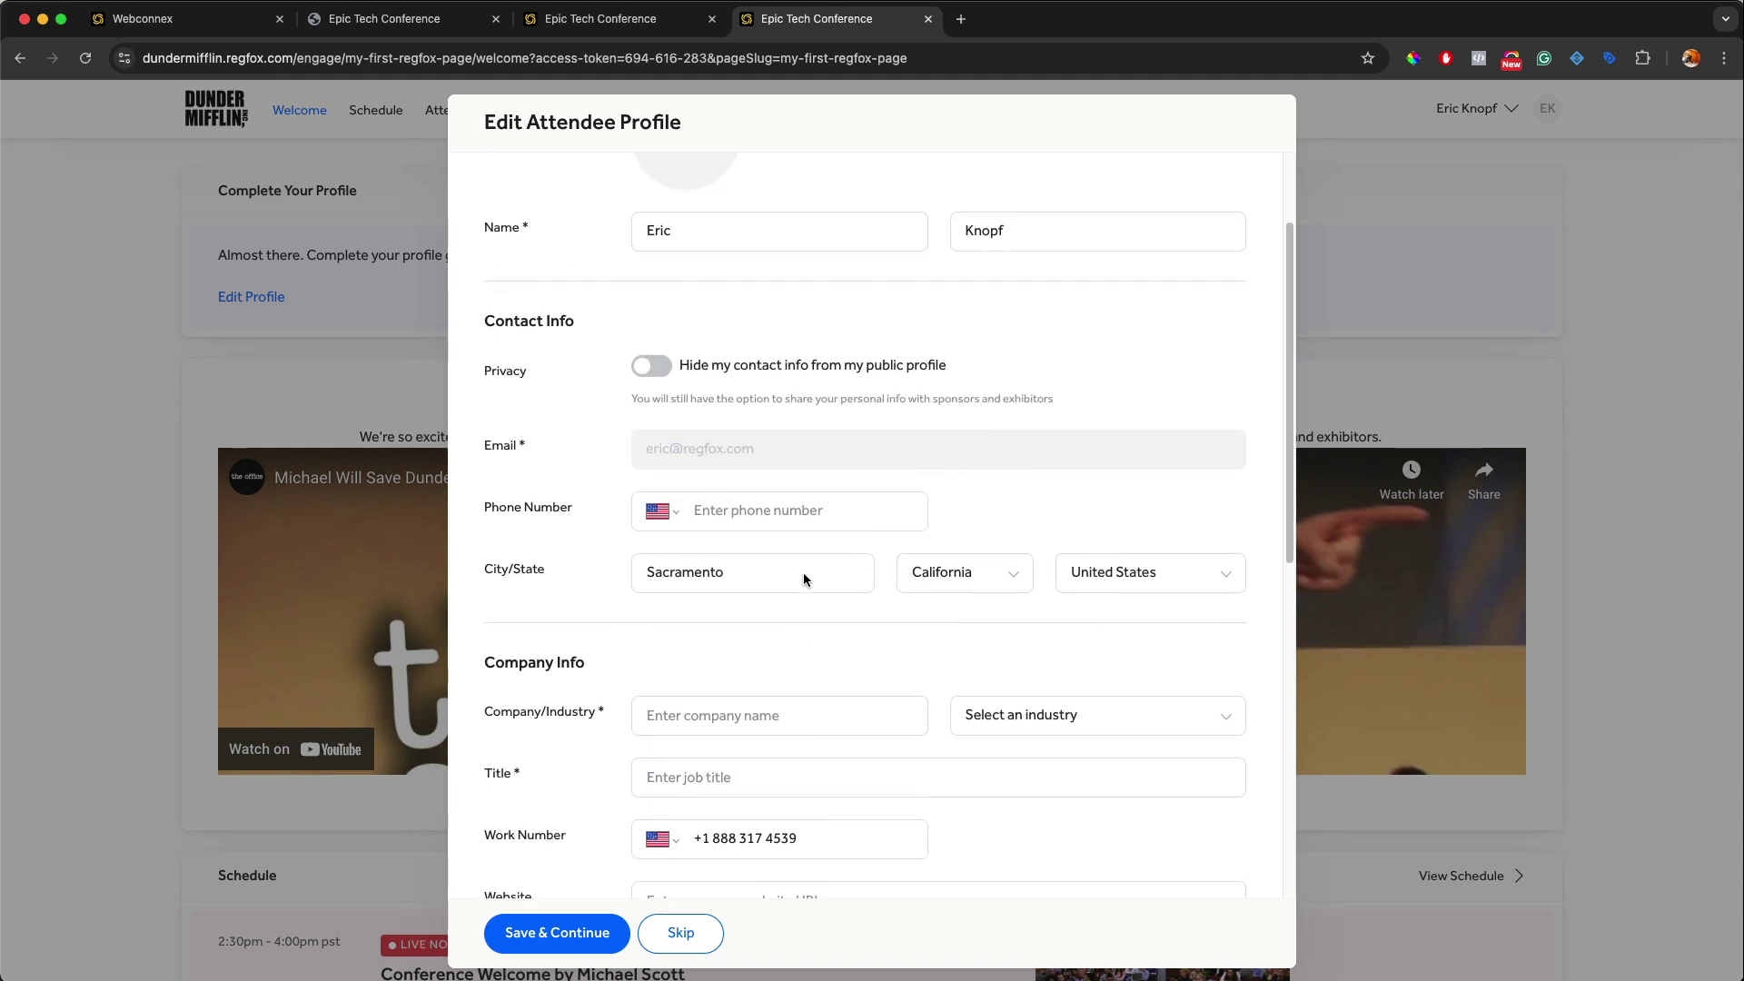
- Turn on the privacy option that hides the contact info from the attendee's public profile
scroll(803, 572, up, 1)
click(651, 399)
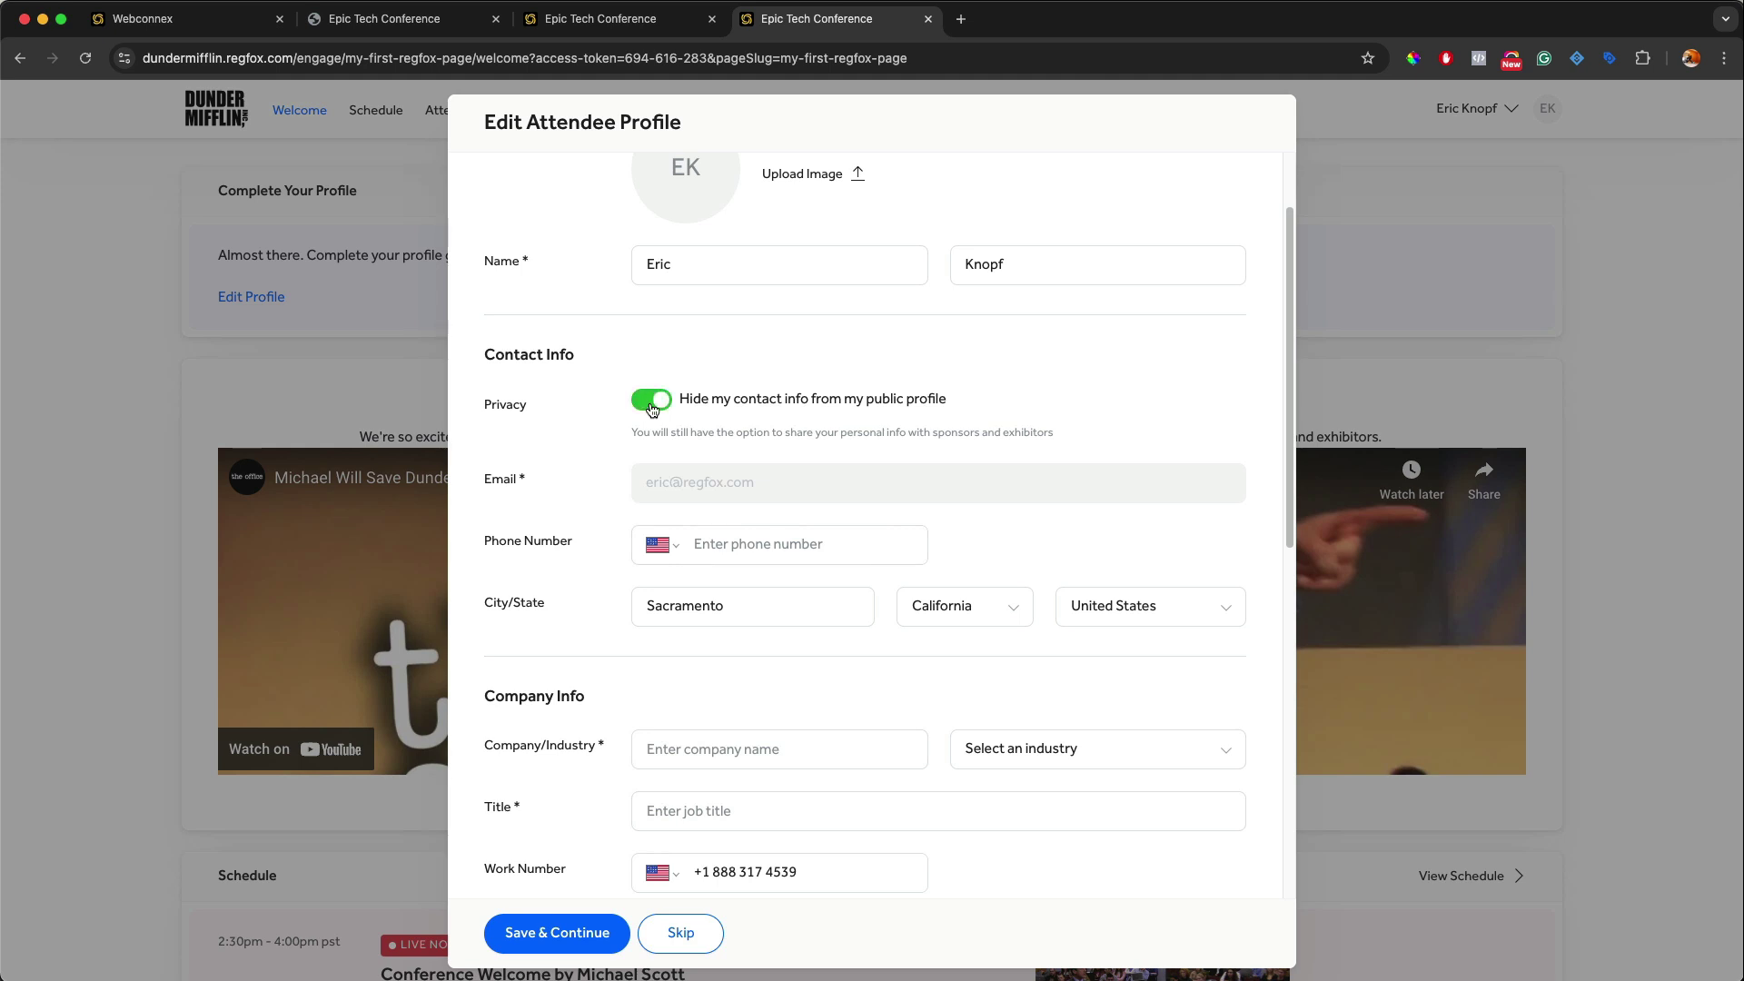
scroll(749, 405, up, 3)
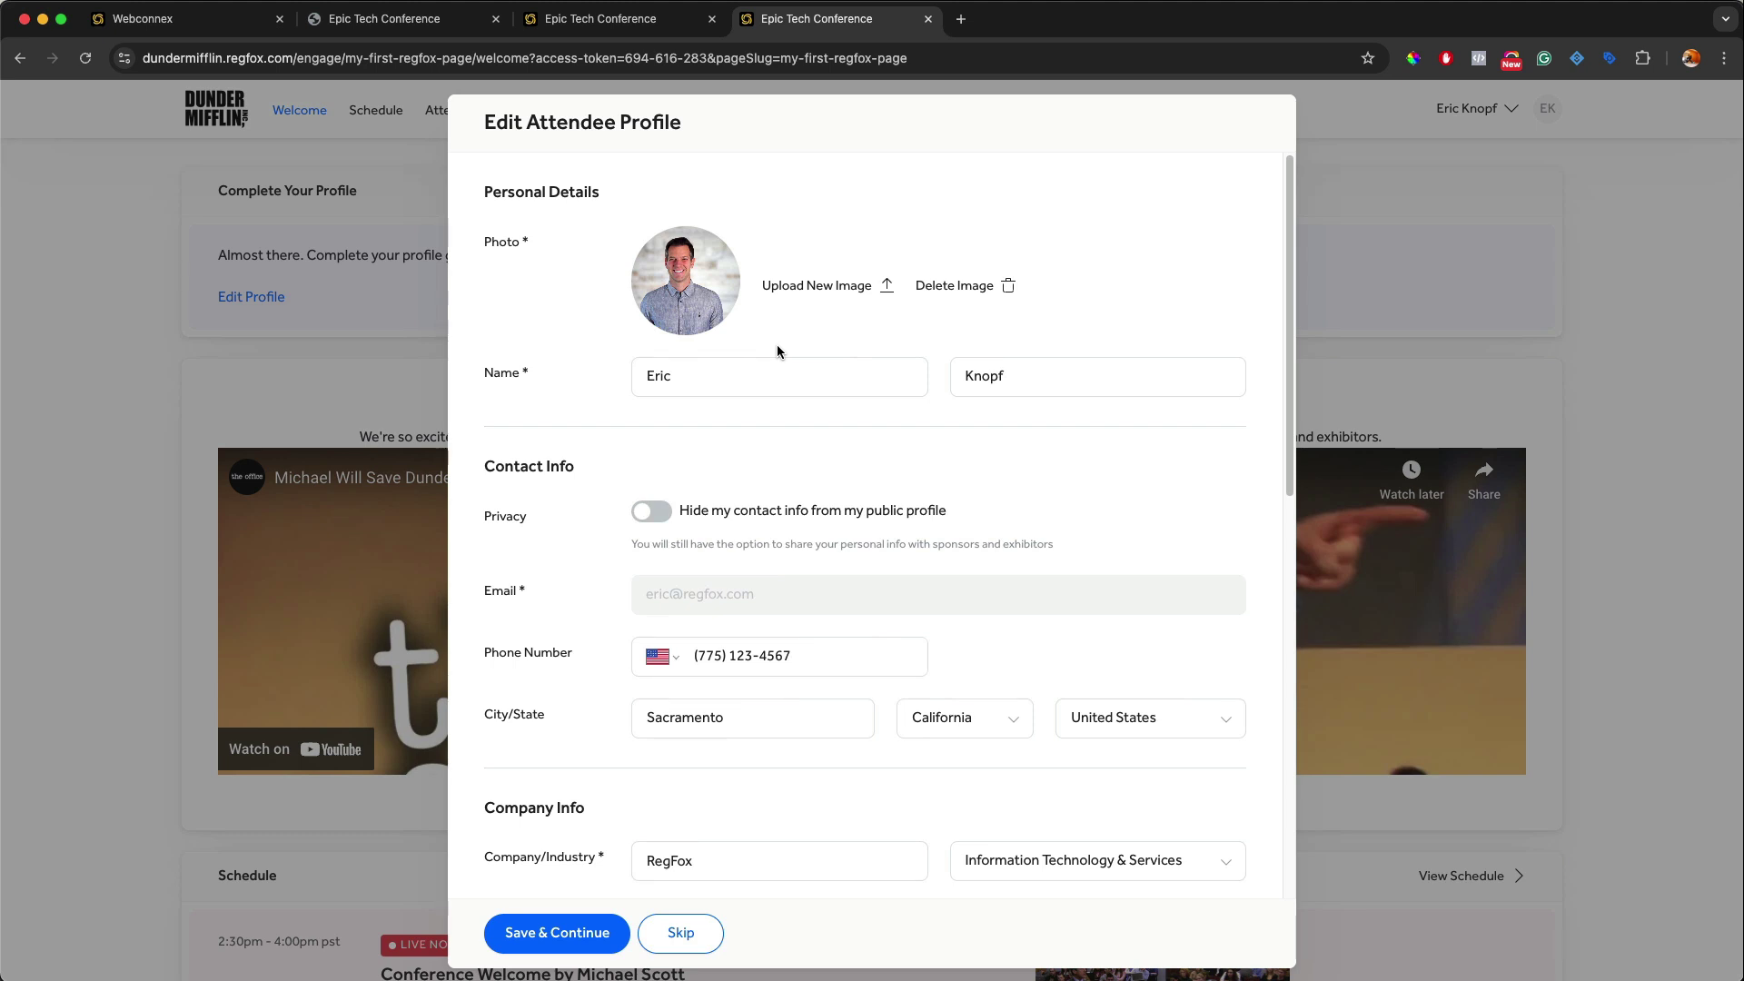
- Save the completed attendee profile after checking its entries down to More About Me, and close the profile preview
scroll(777, 351, down, 4)
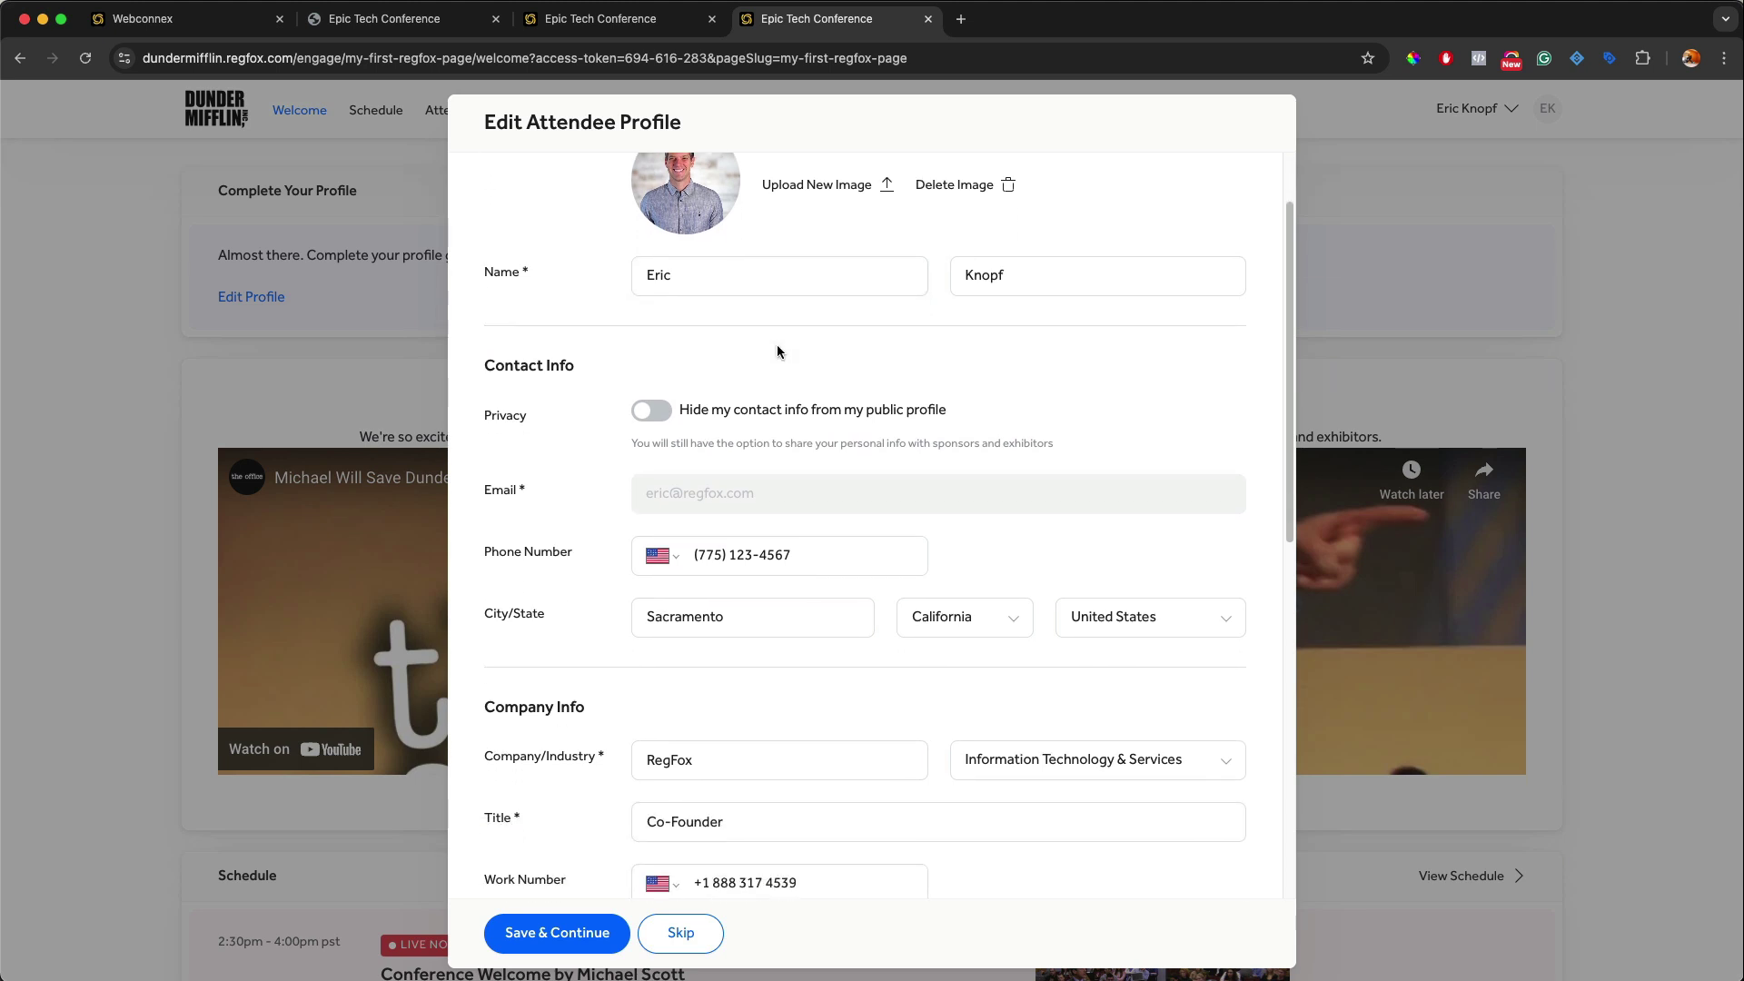
scroll(777, 345, down, 10)
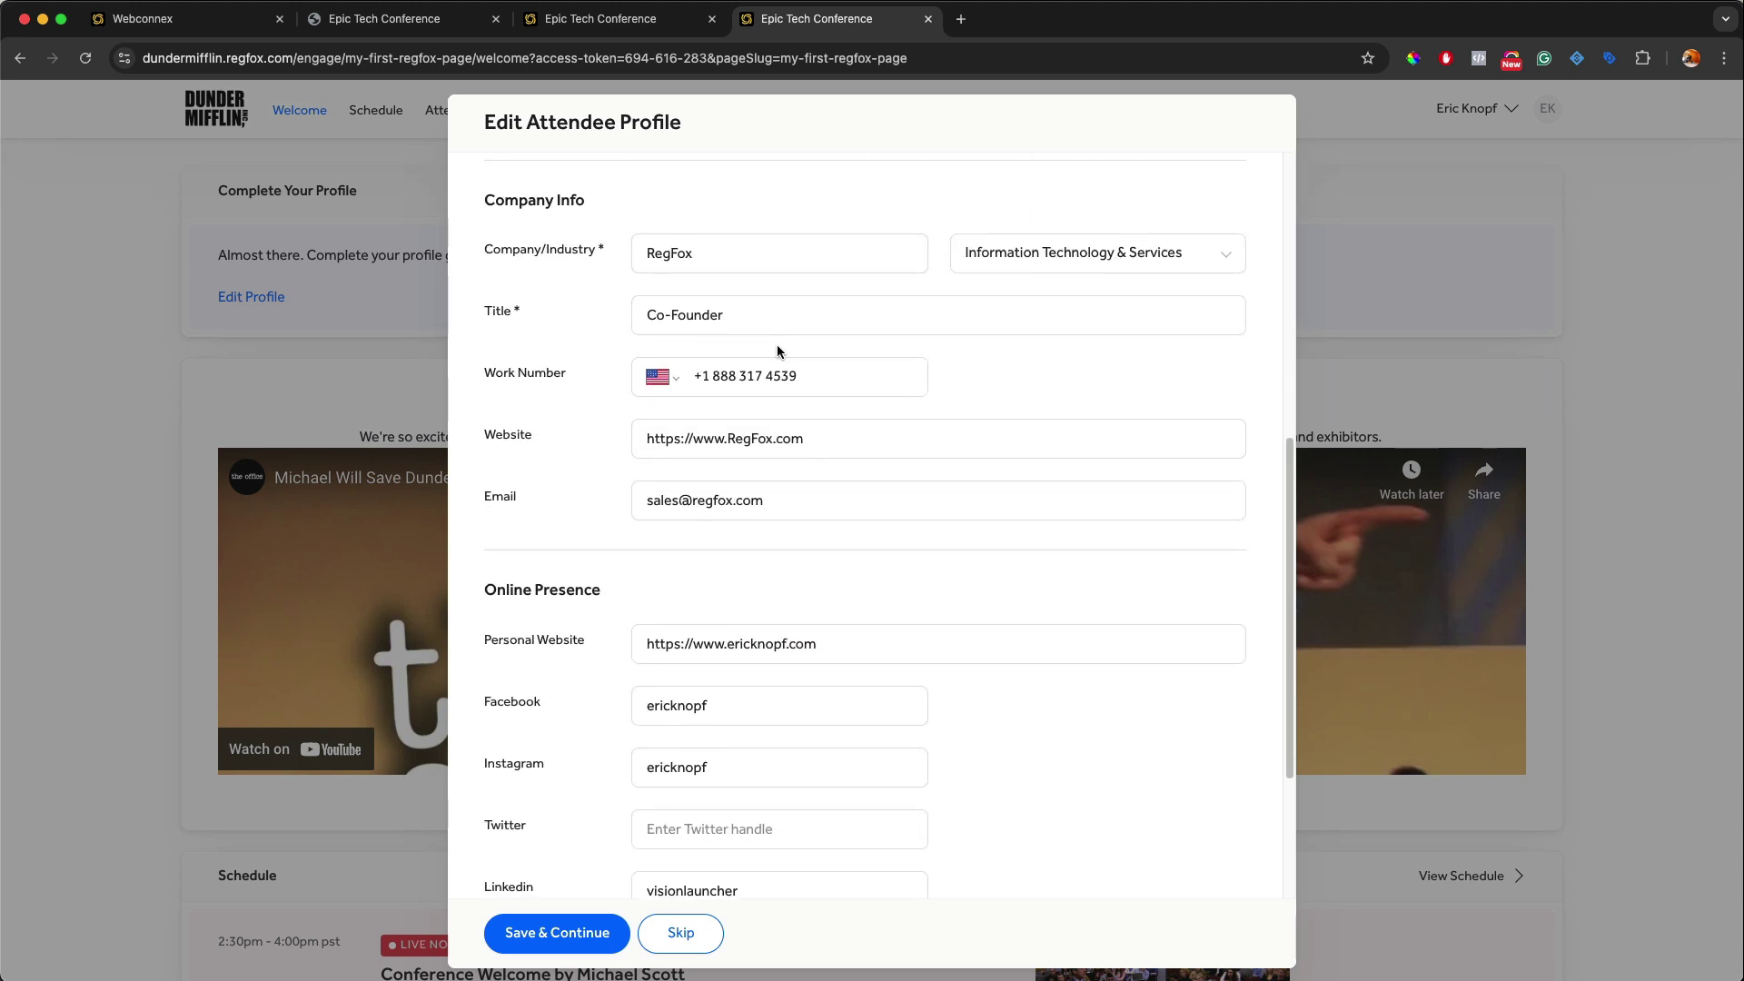
scroll(777, 351, down, 4)
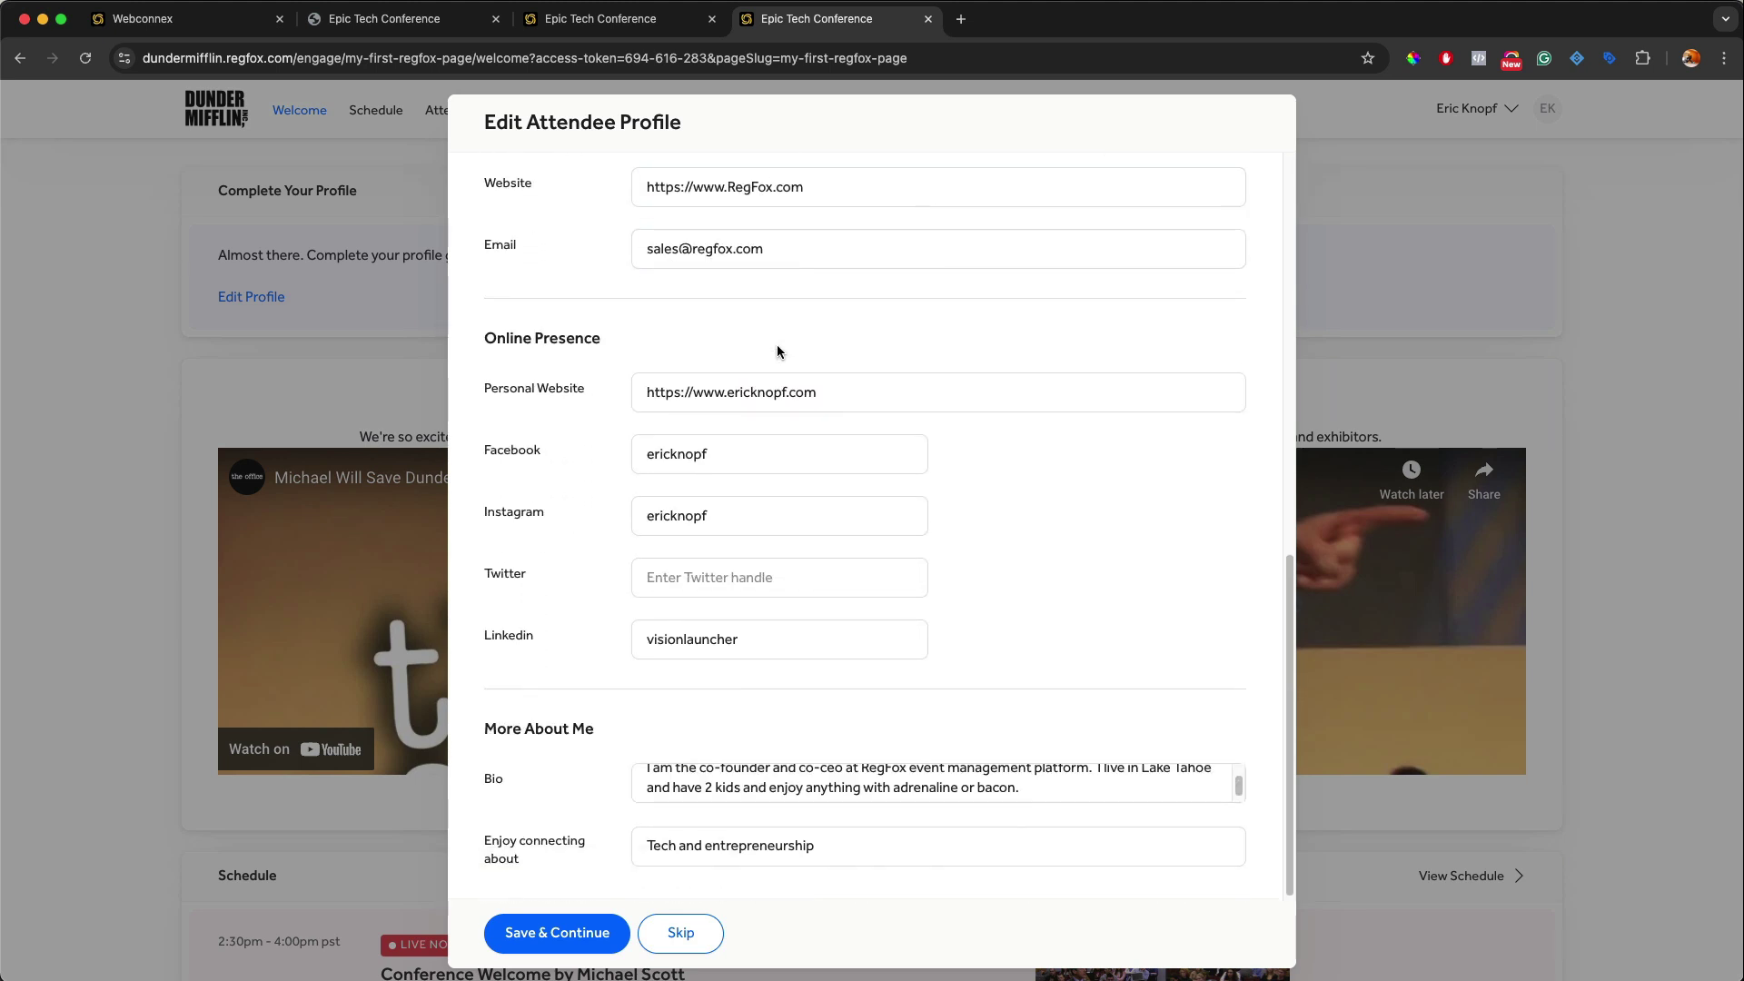
click(585, 943)
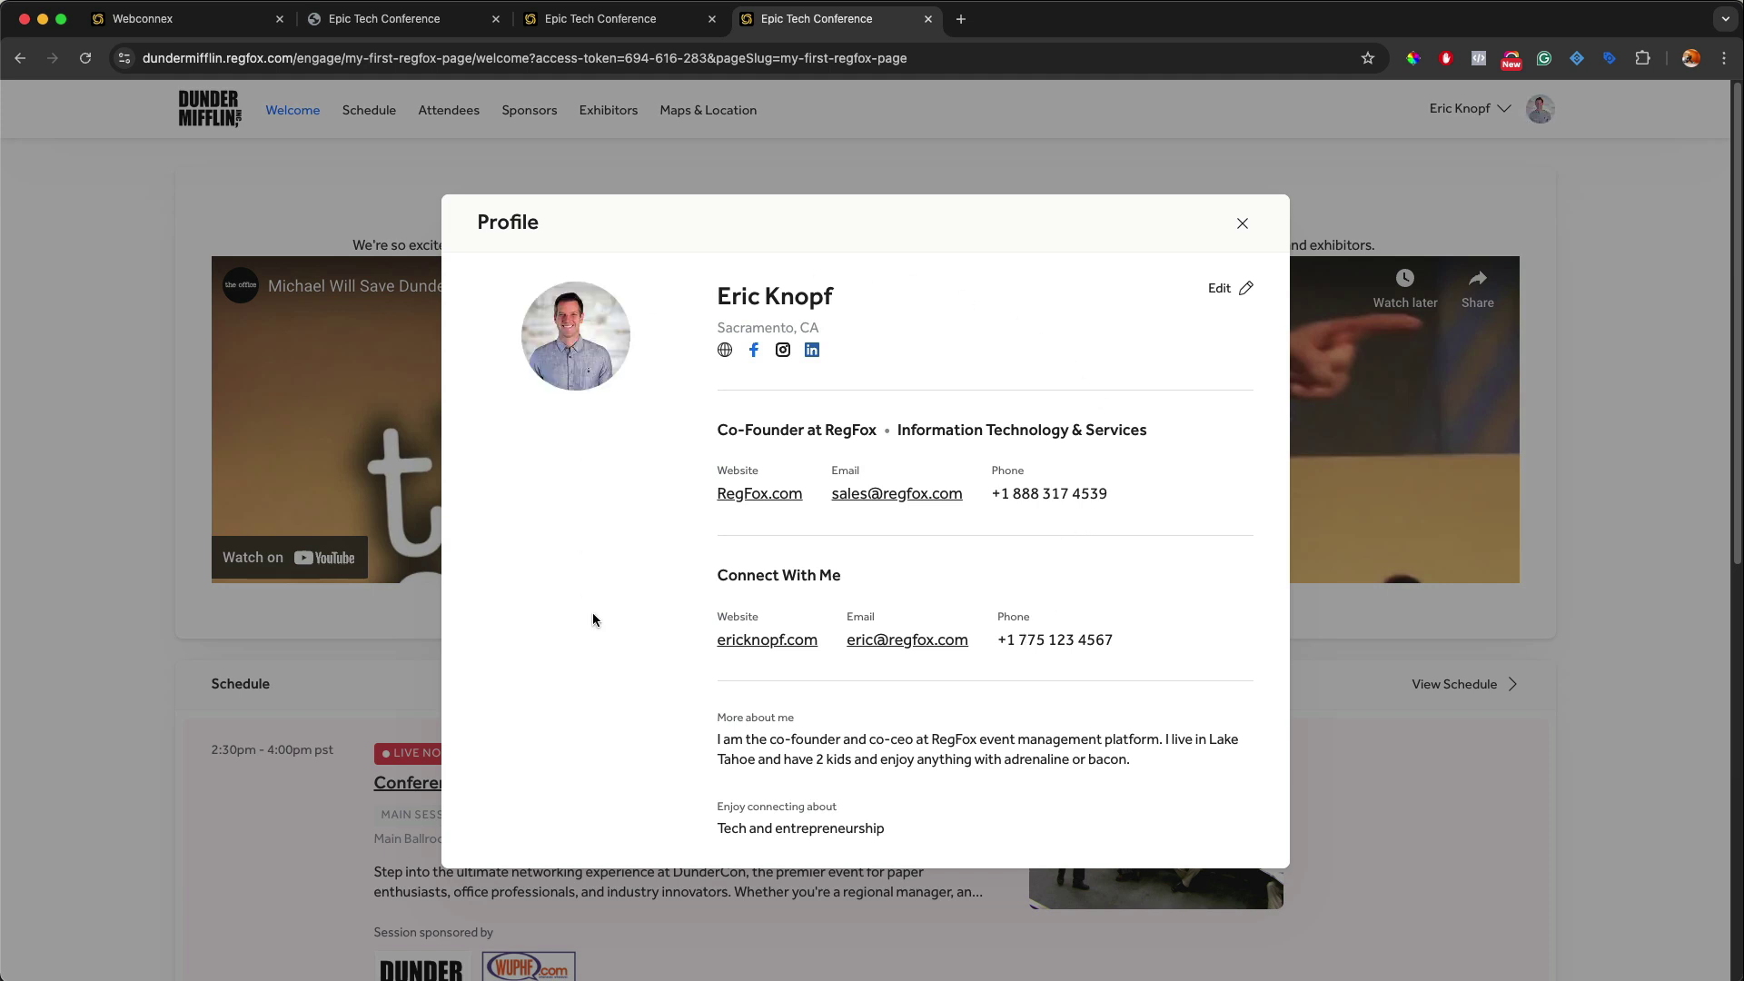
click(1242, 224)
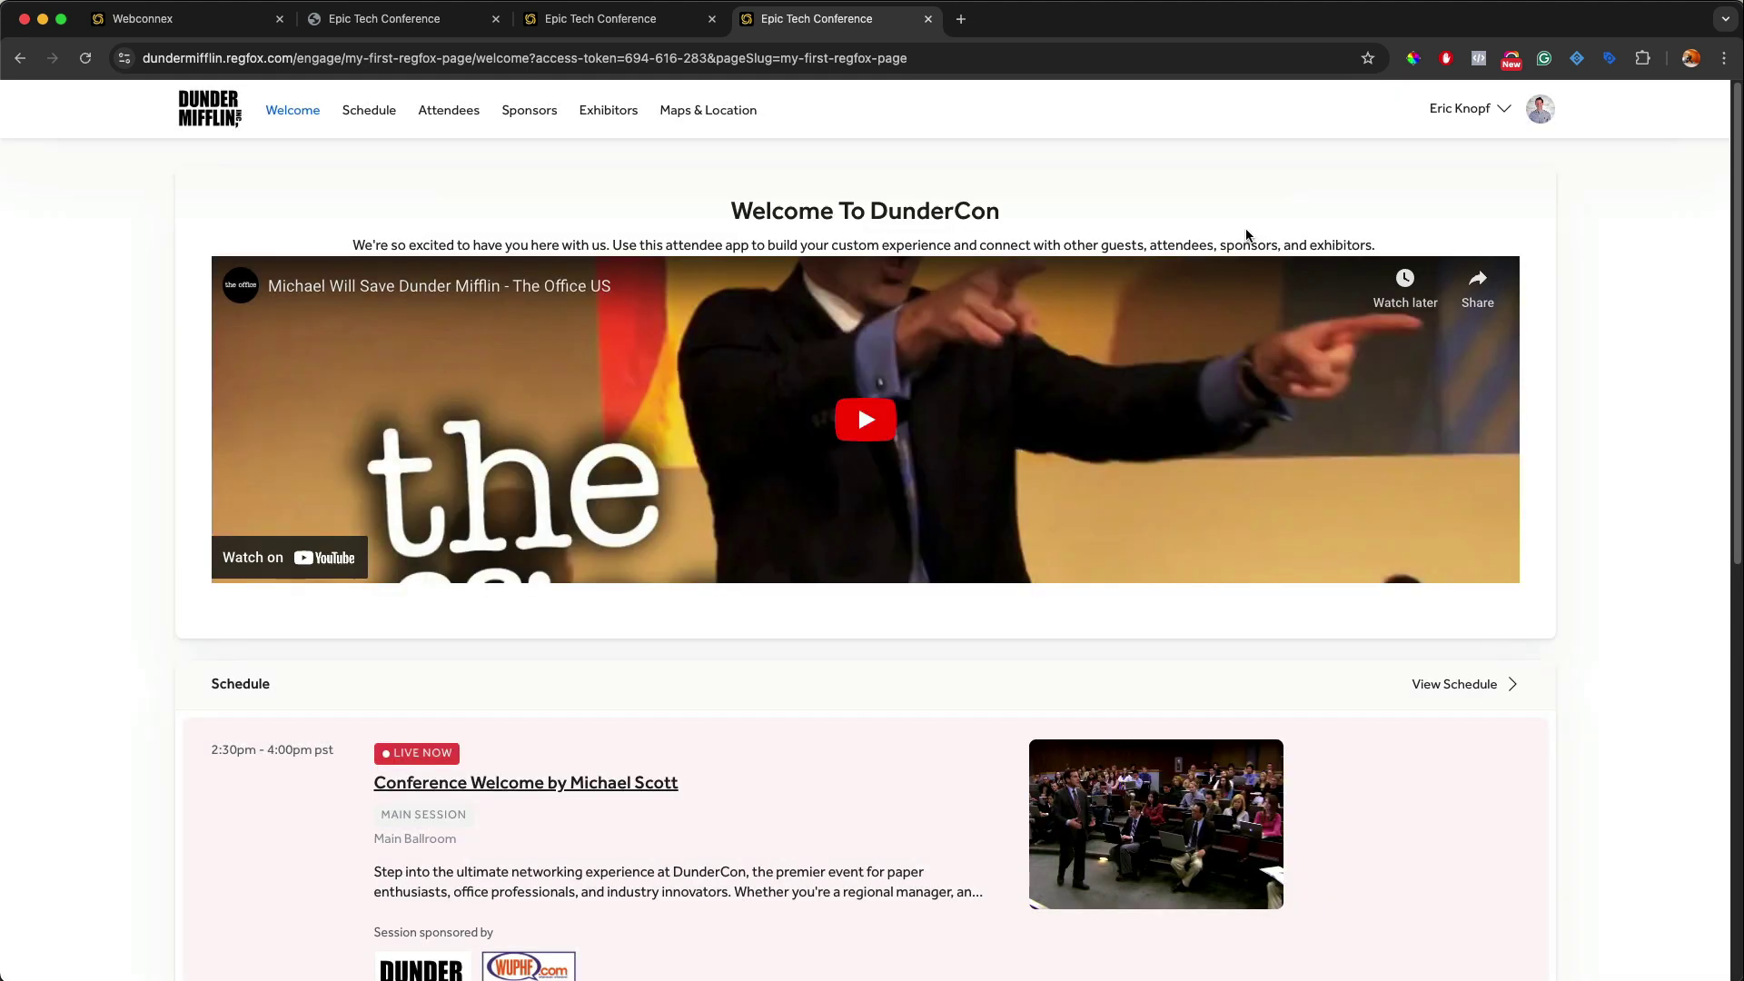